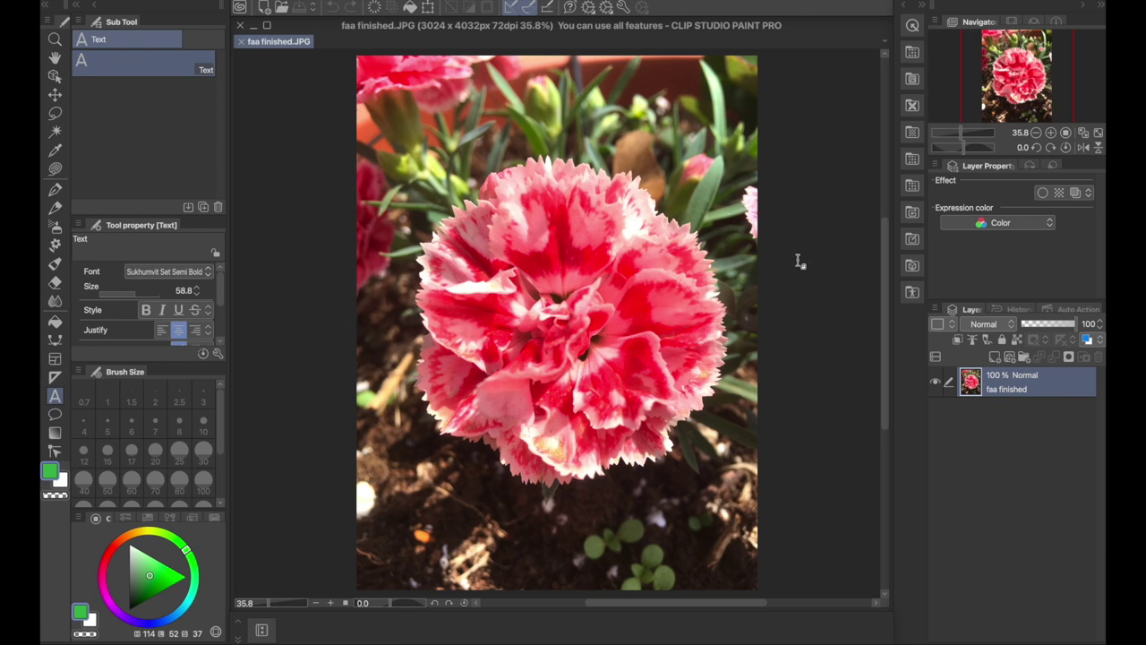
Step: Add a new raster layer above the flower photo layer
left_click(333, 2)
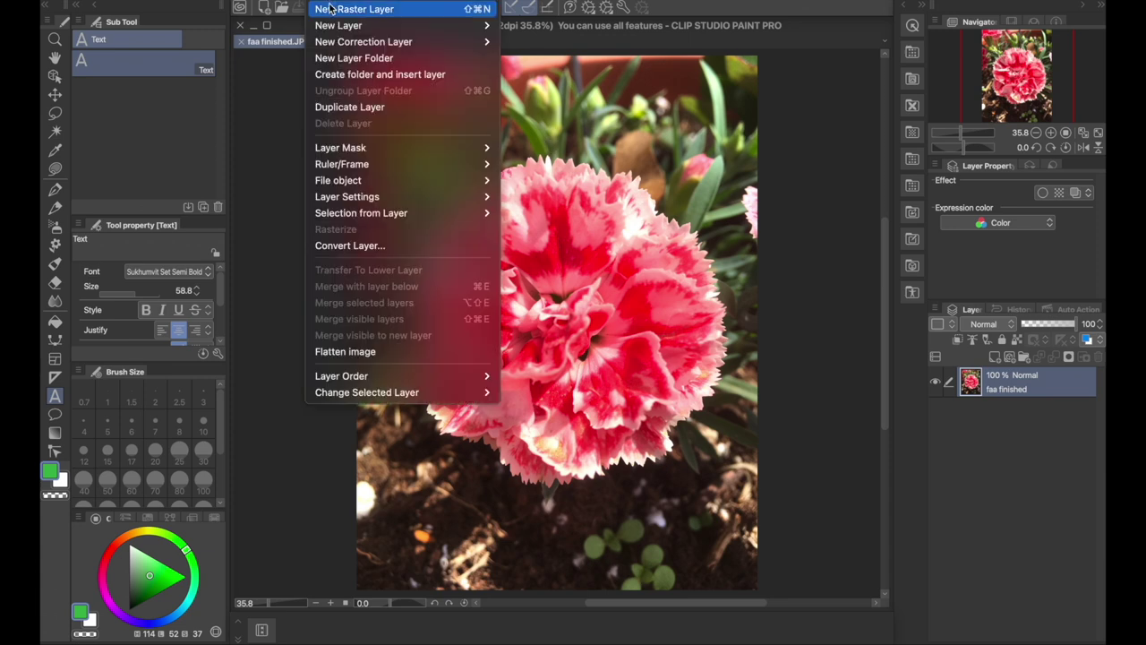
left_click(333, 6)
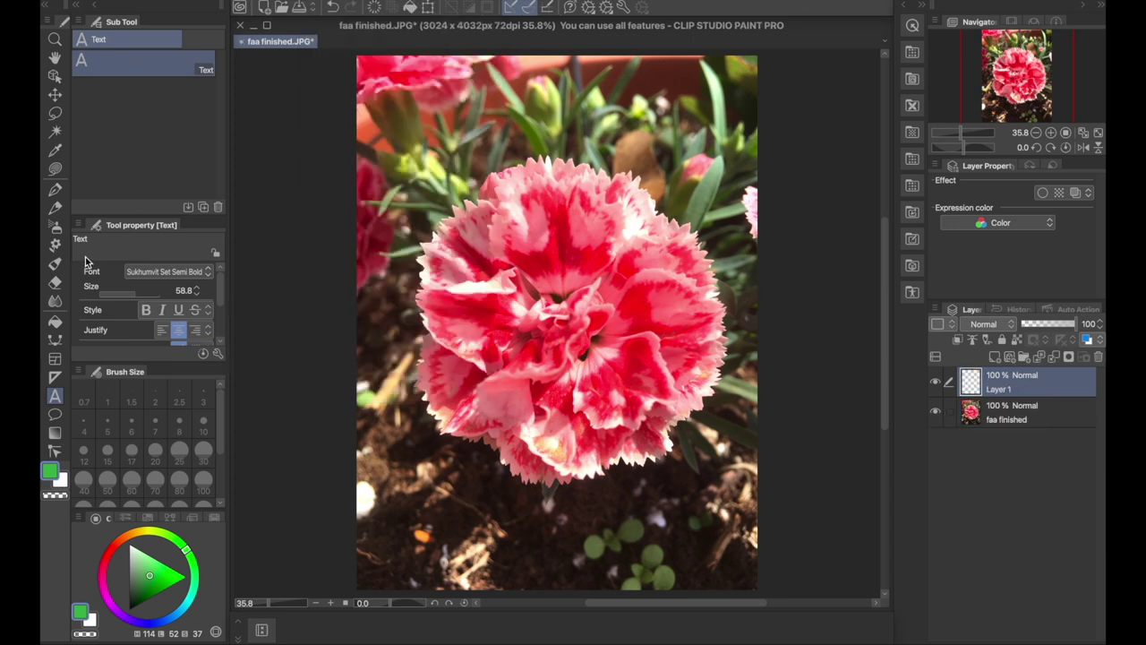
Step: Draw a small black test oval with the Mapping pen, check it with the photo layer hidden, and undo it
left_click(55, 188)
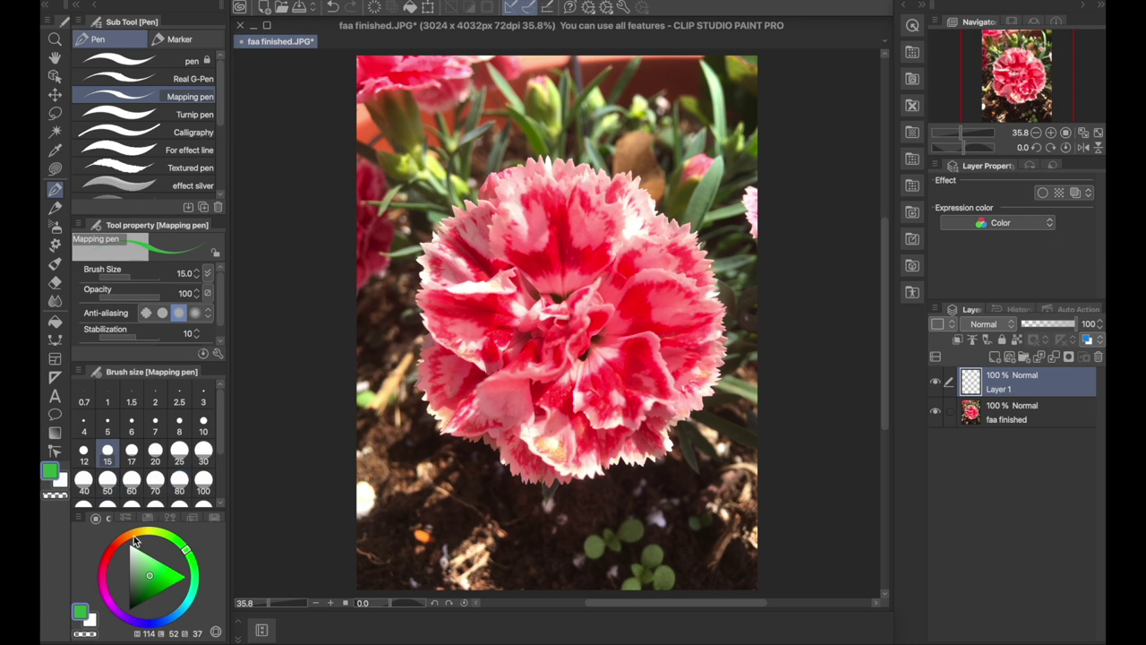
left_click_drag(149, 576, 129, 608)
mouse_move(528, 340)
left_mouse_down()
mouse_move(550, 309)
mouse_move(573, 345)
left_mouse_up()
left_click(935, 411)
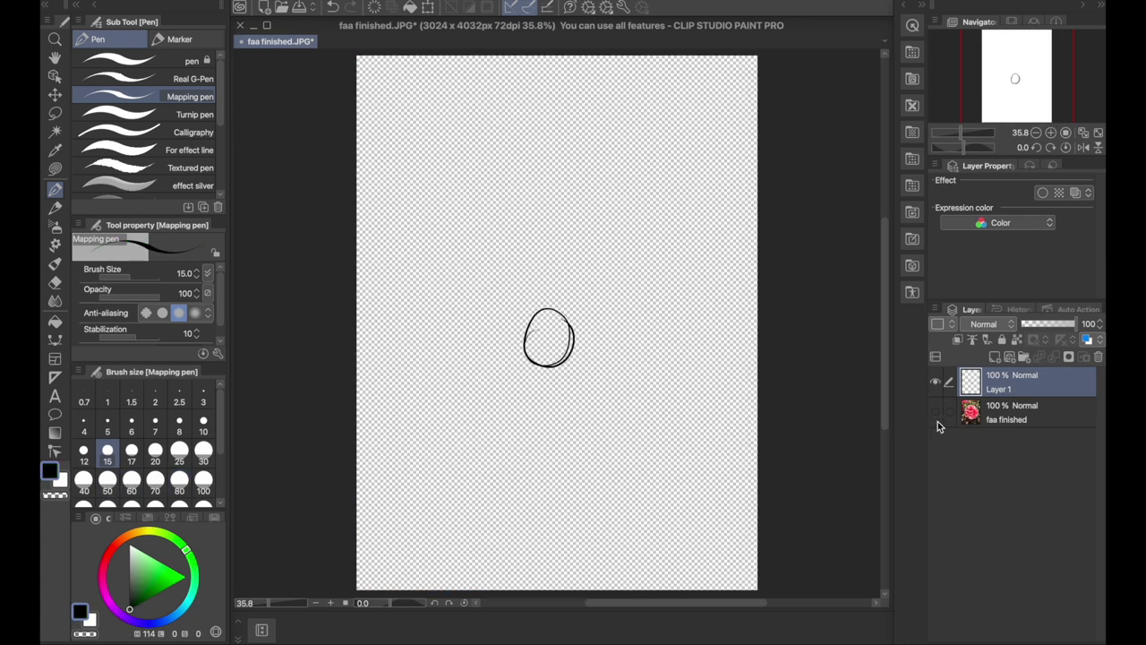
left_click(934, 411)
key("ctrl+z")
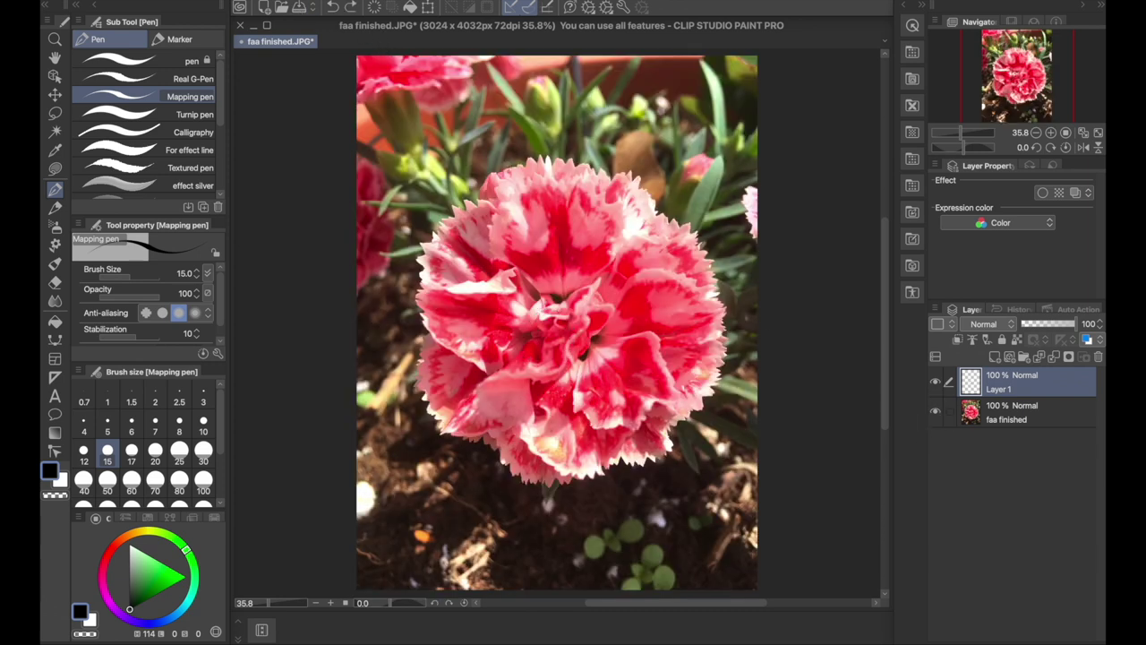
Step: Add a second raster layer and make Layer 1 the active layer again
left_click(313, 3)
left_click(354, 9)
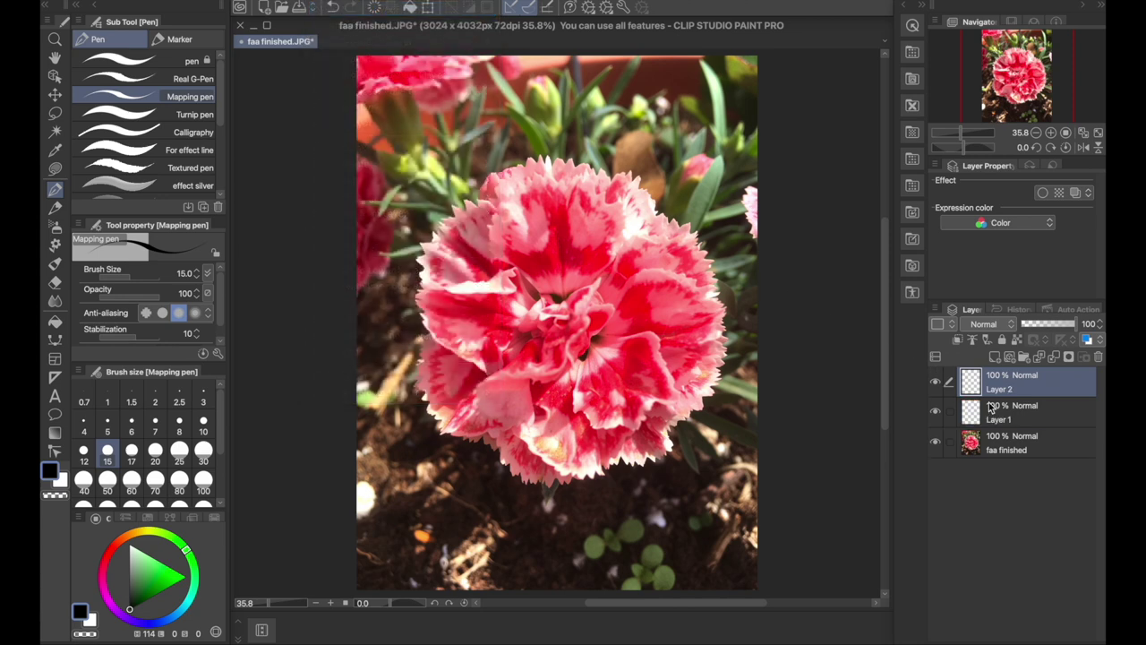
left_click(998, 417)
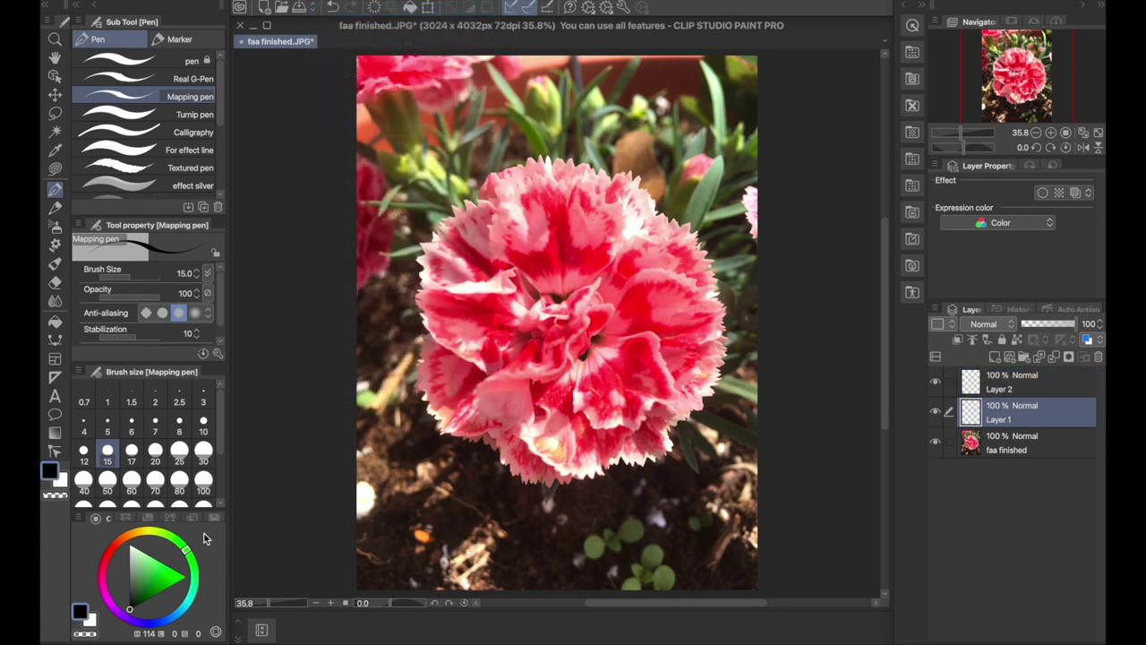
Step: Fill Layer 1 entirely with light yellow and lower its opacity to 32%, comparing the photo with and without the tint
left_click_drag(168, 537, 144, 530)
left_click(154, 561)
left_click(157, 560)
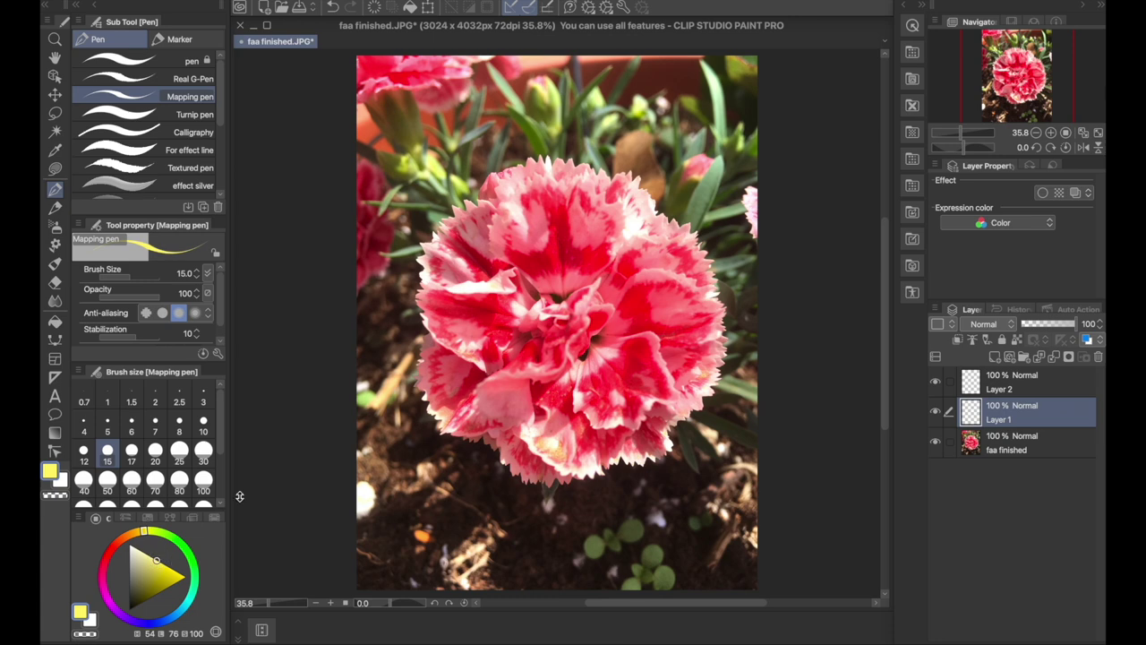
left_click(54, 321)
left_click(613, 333)
left_click_drag(1073, 323, 1038, 328)
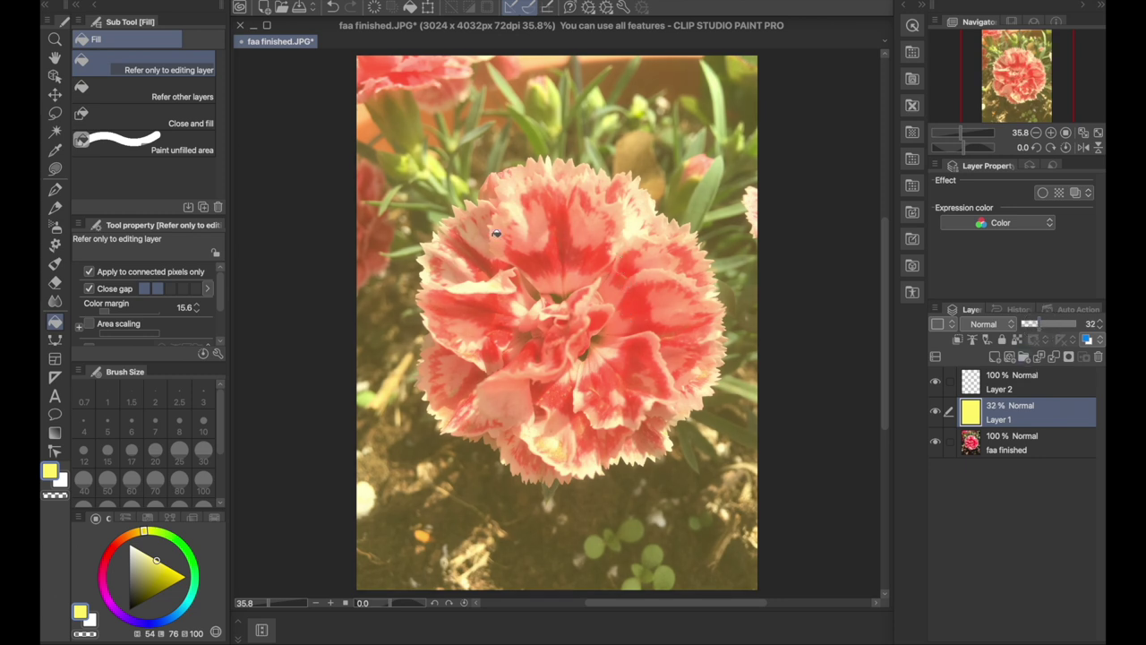
left_click(934, 412)
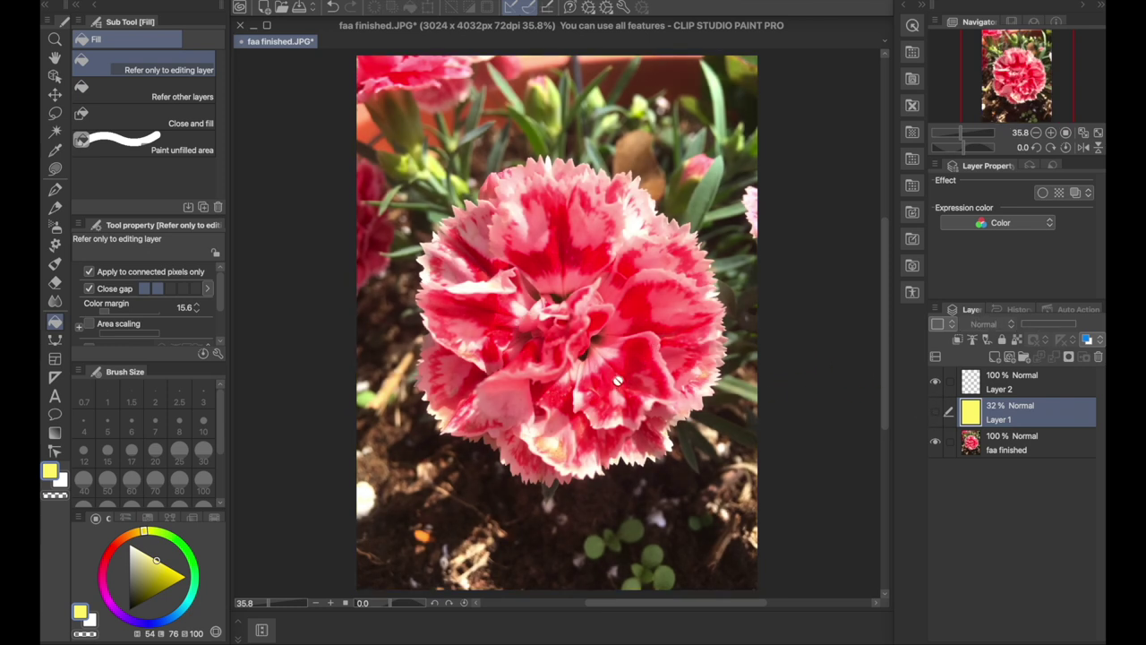
left_click(934, 411)
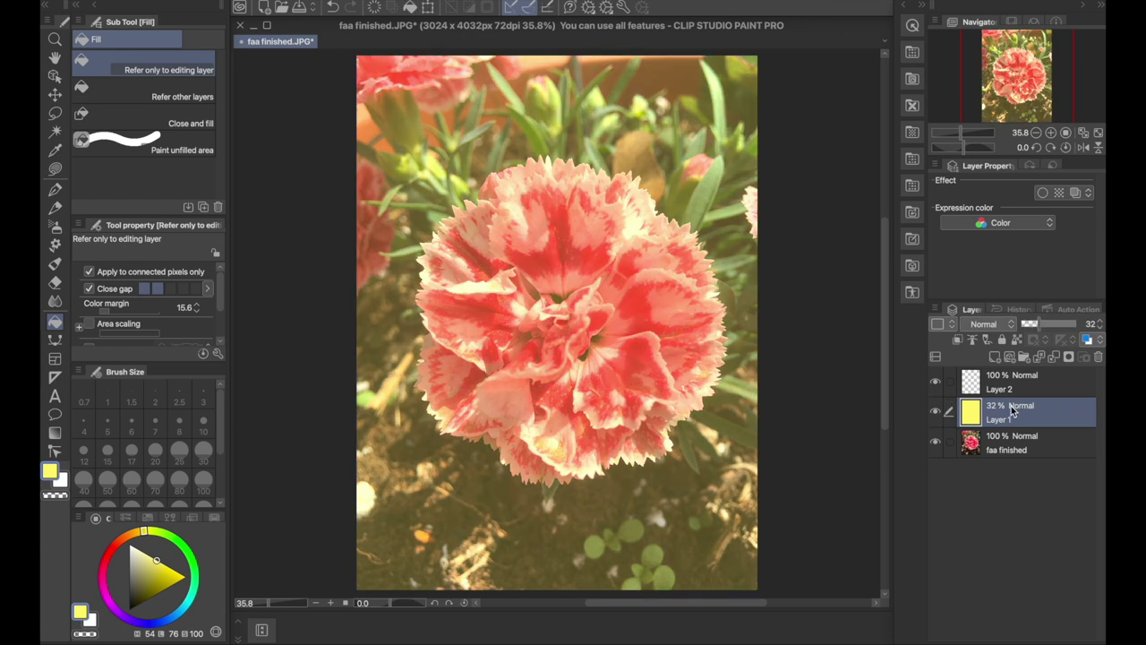
Step: Make Layer 2 active and set the Mapping pen's drawing colour to black
left_click(1010, 383)
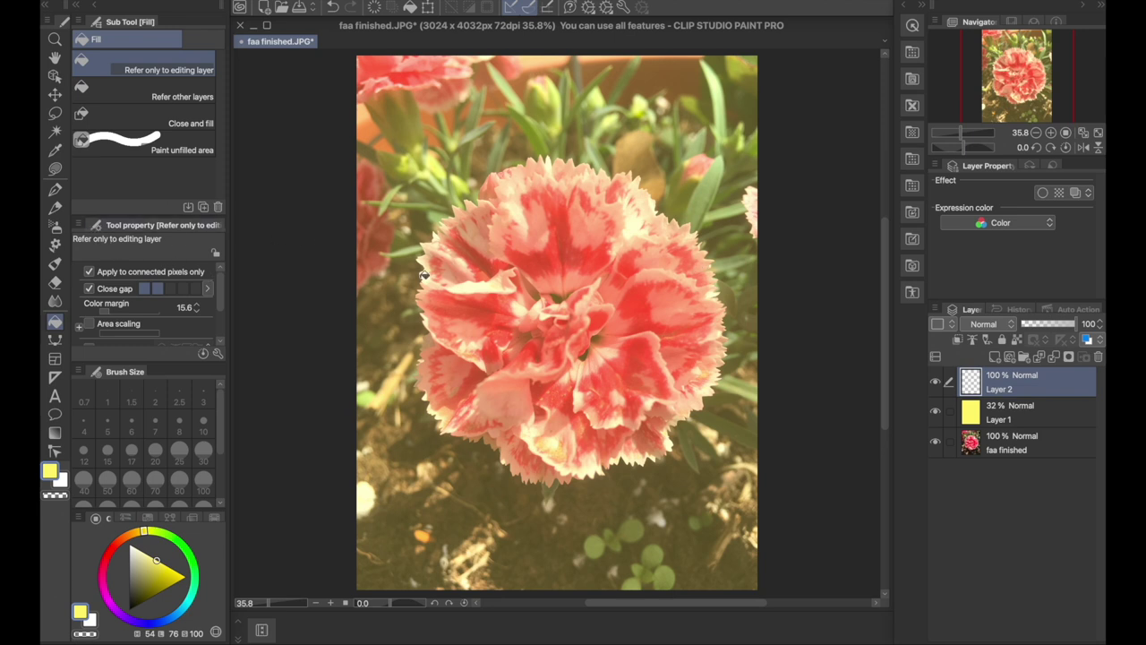
left_click(56, 190)
left_click(129, 609)
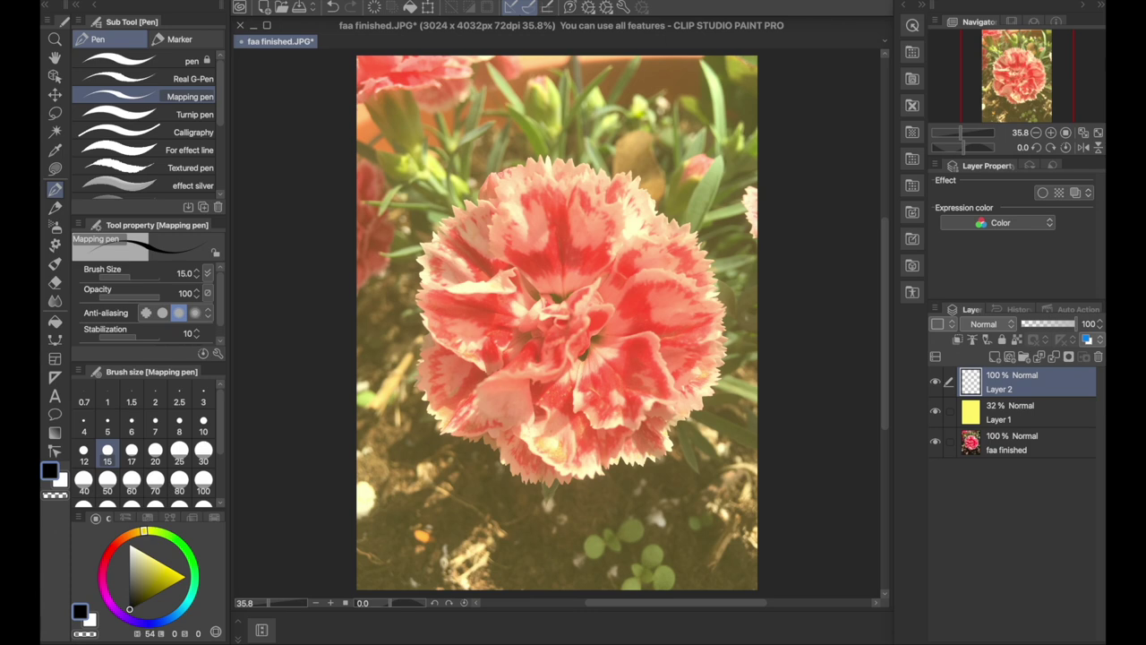
Step: Try outlining the flower's left petals freehand with the Mapping pen and undo the strokes
scroll(552, 350, "up", 5)
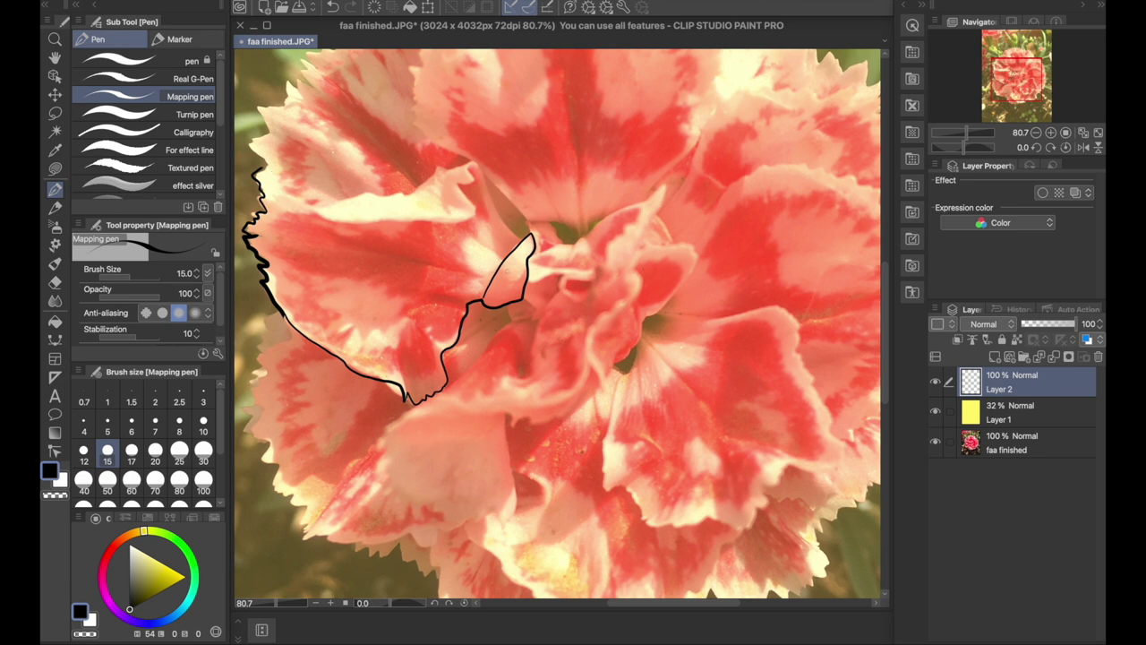
key("ctrl+z")
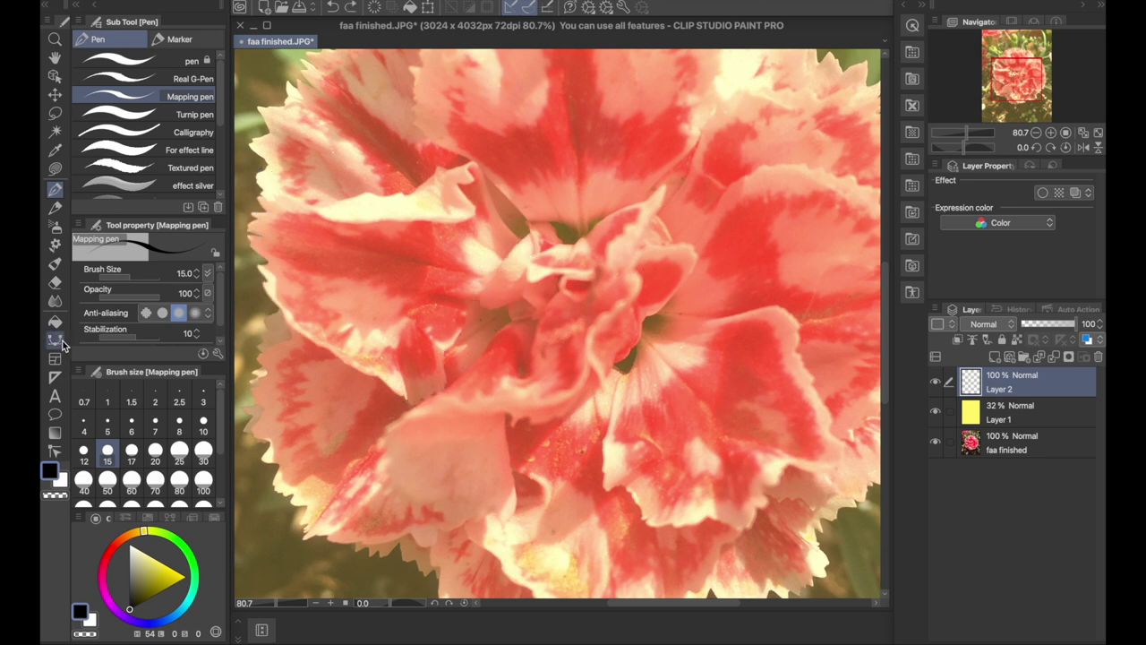
Step: Trace the outer edge of the small petal left of the flower's centre with the Continuous curve tool at brush size 8
left_click(56, 341)
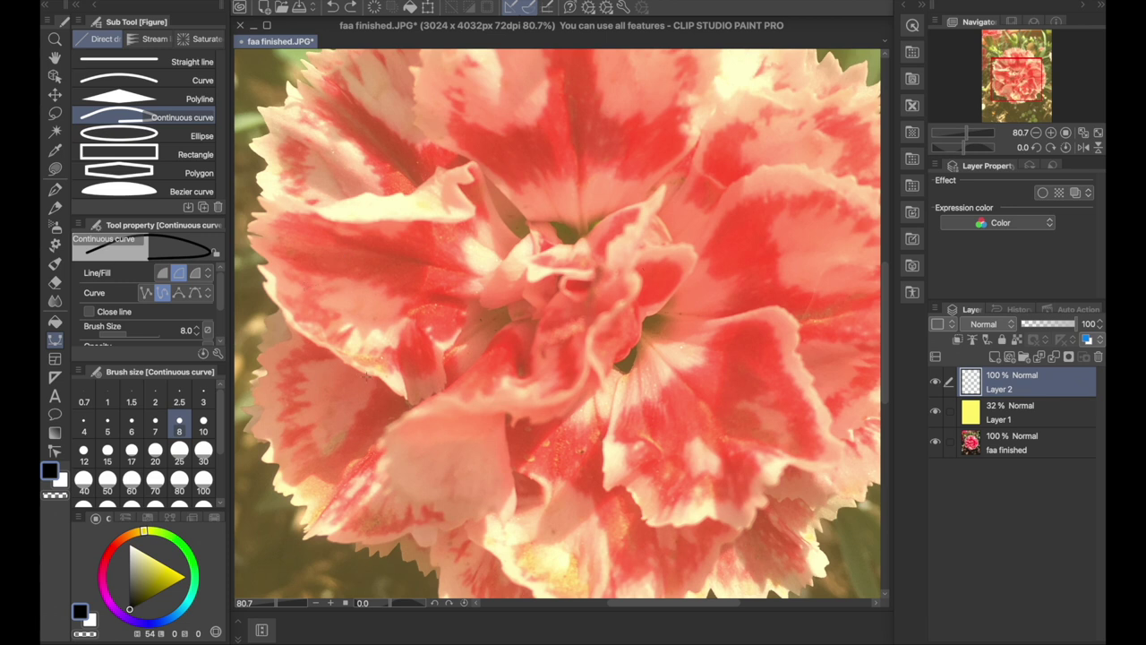
scroll(242, 385, "up", 5)
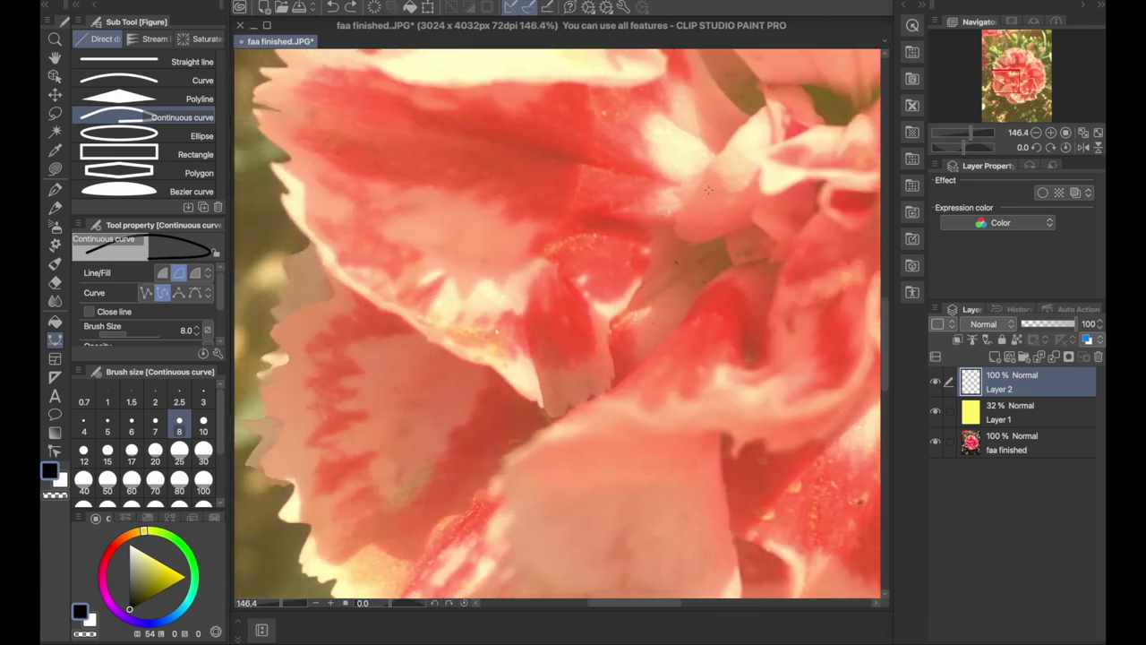
mouse_move(766, 104)
left_mouse_down()
mouse_move(722, 145)
mouse_move(673, 226)
mouse_move(690, 244)
mouse_move(753, 220)
left_mouse_up()
double_click(753, 221)
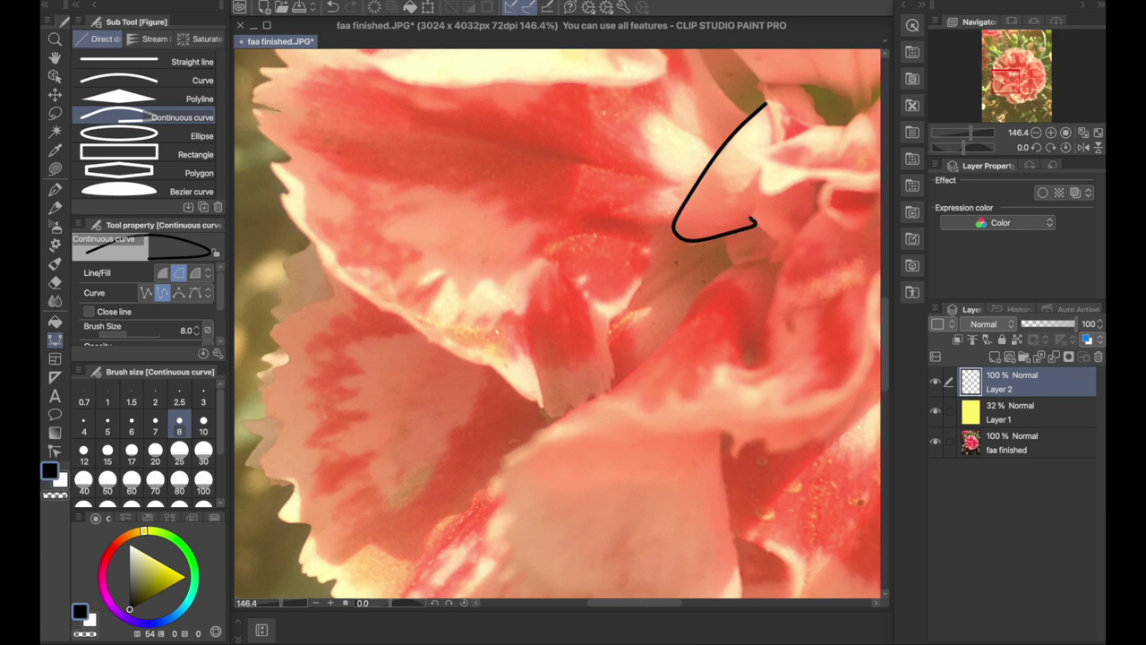
left_click_drag(756, 206, 761, 193)
Step: Trace the curled rim of the central petal as a continuous curve, looping back along its inner edge to the small peak
left_click_drag(750, 154, 766, 168)
left_click(765, 166)
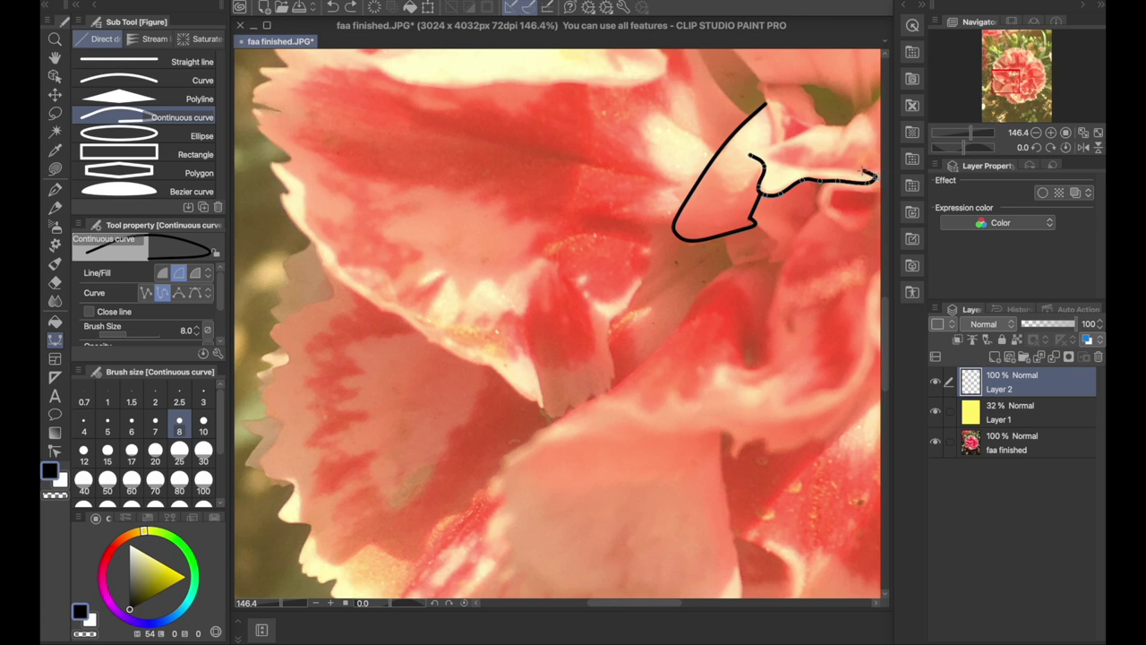
left_click(868, 175)
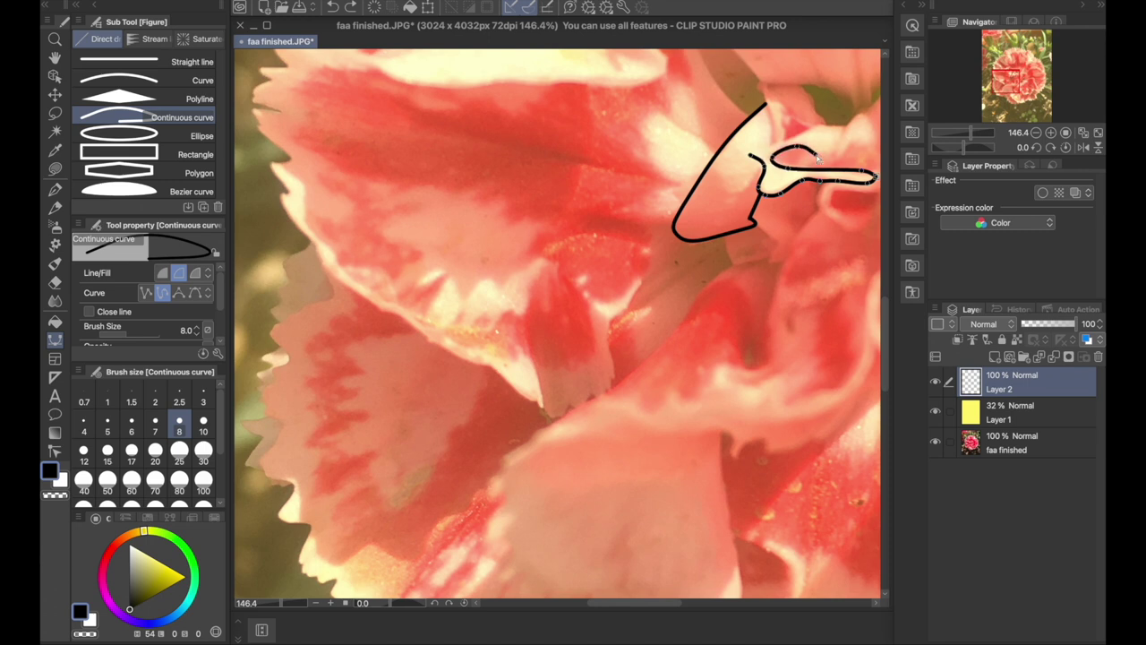
left_click(835, 153)
left_click(847, 136)
left_click(861, 117)
left_click(871, 121)
double_click(874, 148)
Step: Trace the upper edge of the curled central petal from its left point to the small peak
left_click_drag(768, 304, 580, 331)
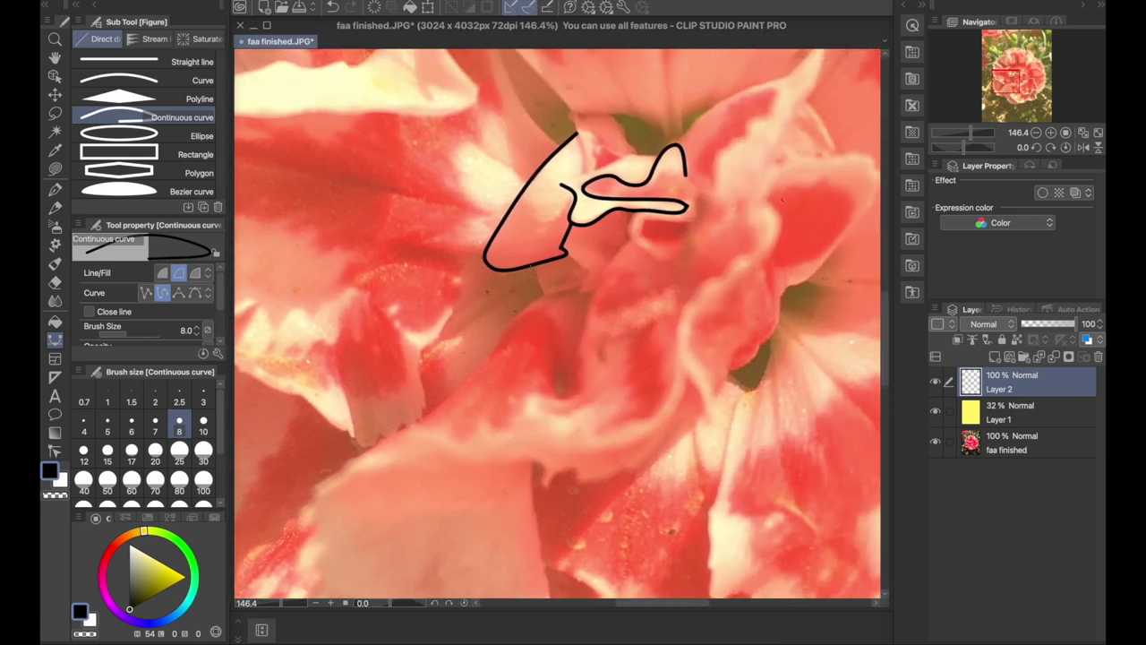
left_click(575, 135)
left_click(585, 159)
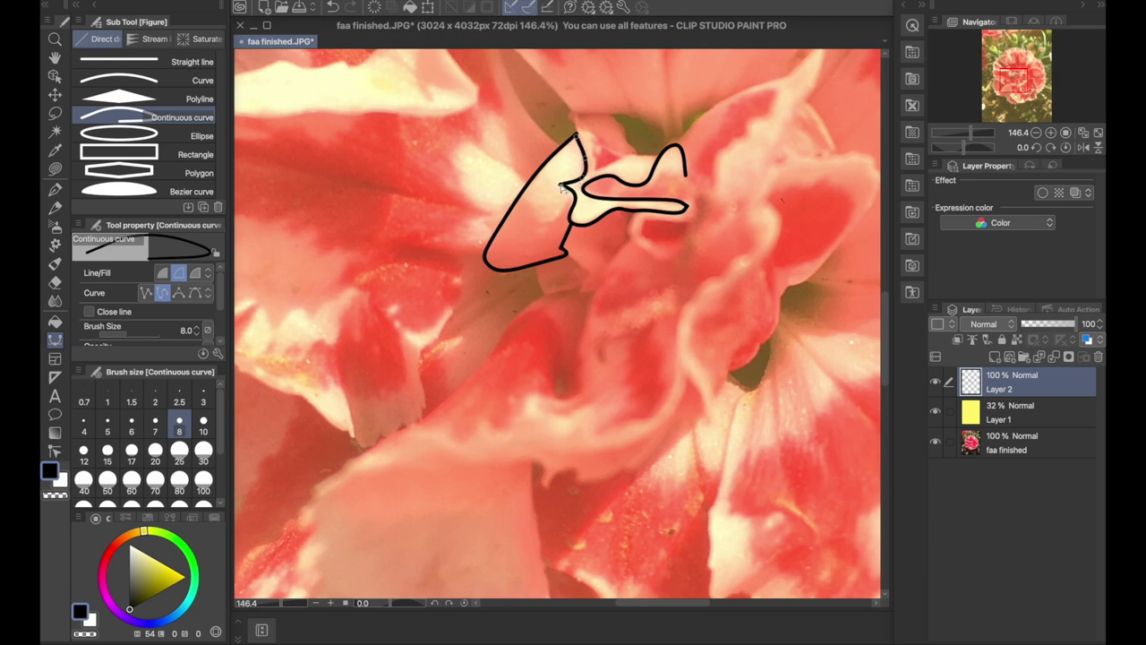
left_click(561, 185)
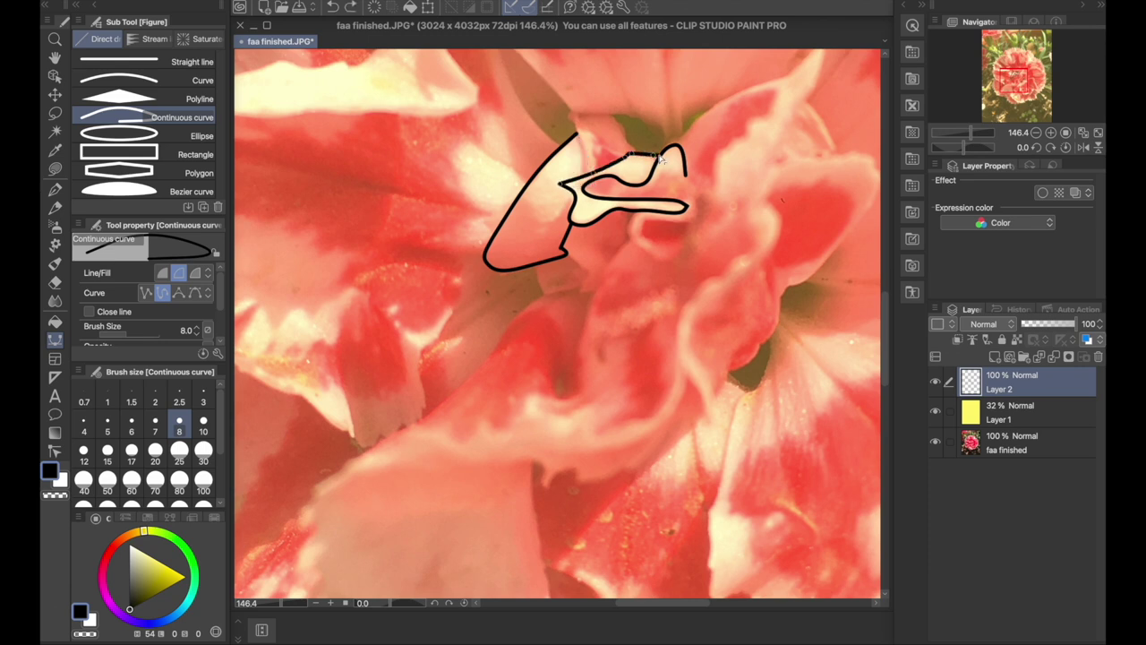
double_click(660, 158)
Step: Outline the small petal tucked above the curled central petal, joining it to the lines already traced
scroll(480, 251, "up", 3)
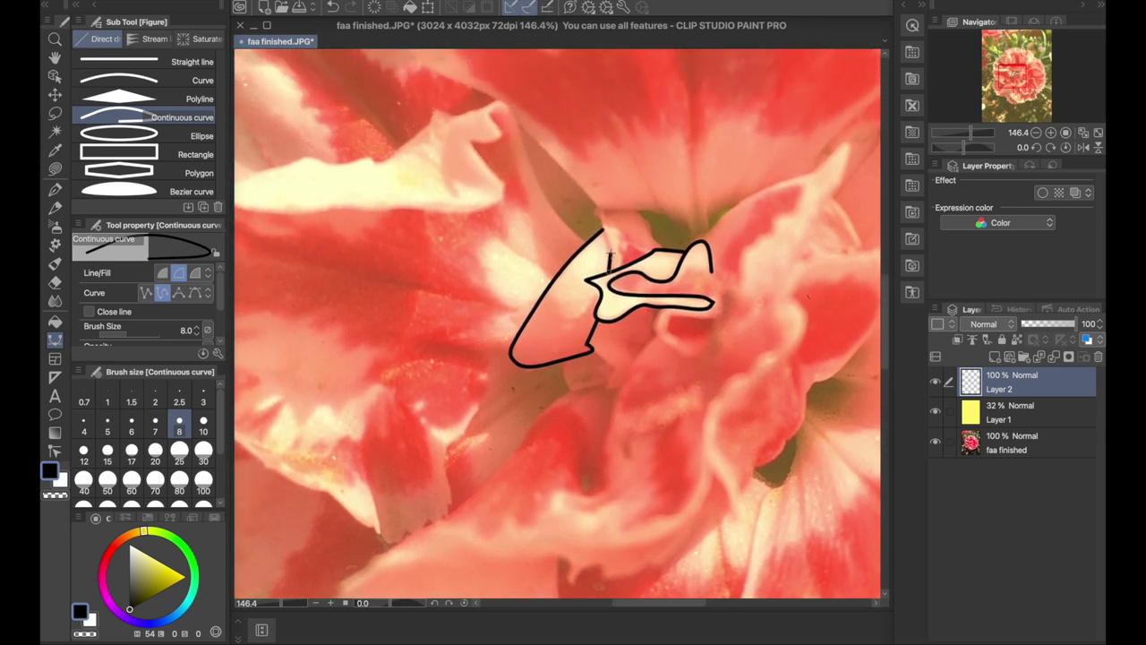
left_click(609, 258)
left_click(640, 214)
left_click(651, 236)
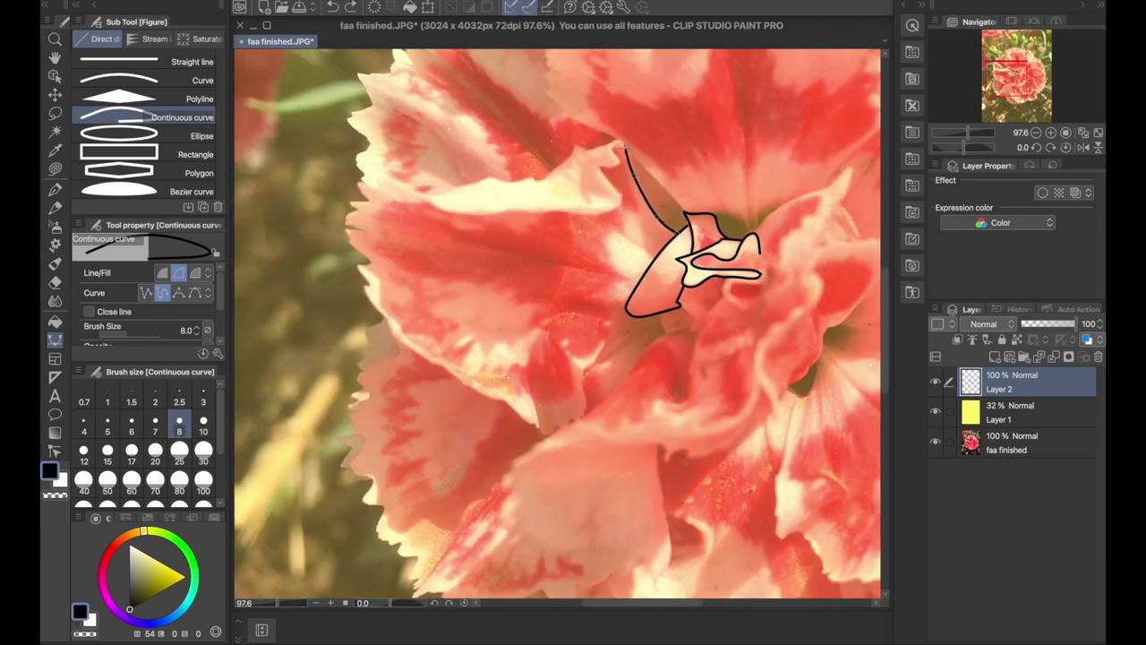
Step: Trace the edge rising from the flower's centre to the folded left petal's tip and along the fold's wavy upper edge
left_click(623, 147)
left_click(495, 178)
left_click(462, 189)
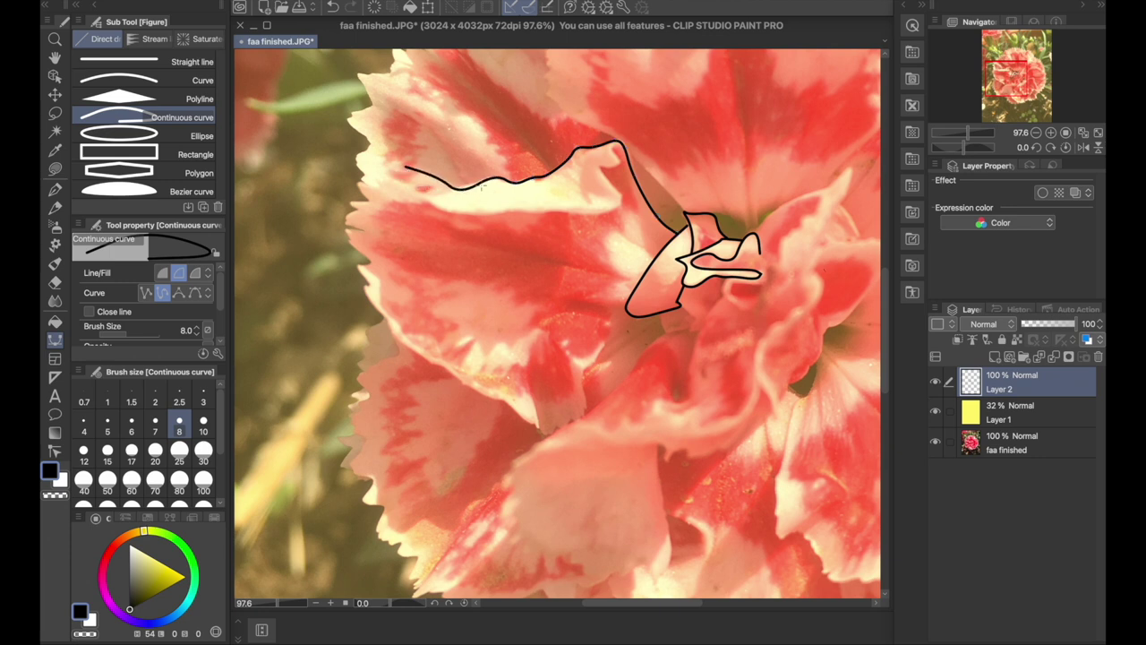
Step: Trace the folded left petal's notched inner edge from its tip, continuing along the underside of the pale fold
scroll(616, 181, "up", 3)
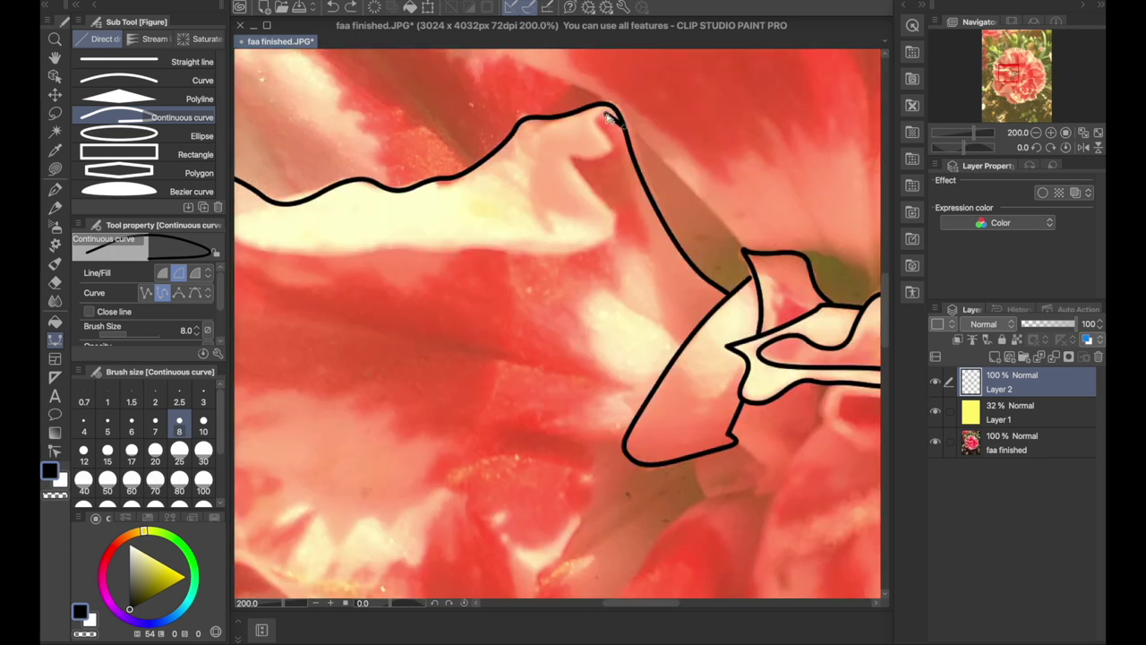
left_click(613, 147)
left_click(599, 155)
left_click(574, 156)
left_click(574, 169)
left_click(607, 203)
left_click(613, 226)
left_click(589, 245)
left_click(498, 251)
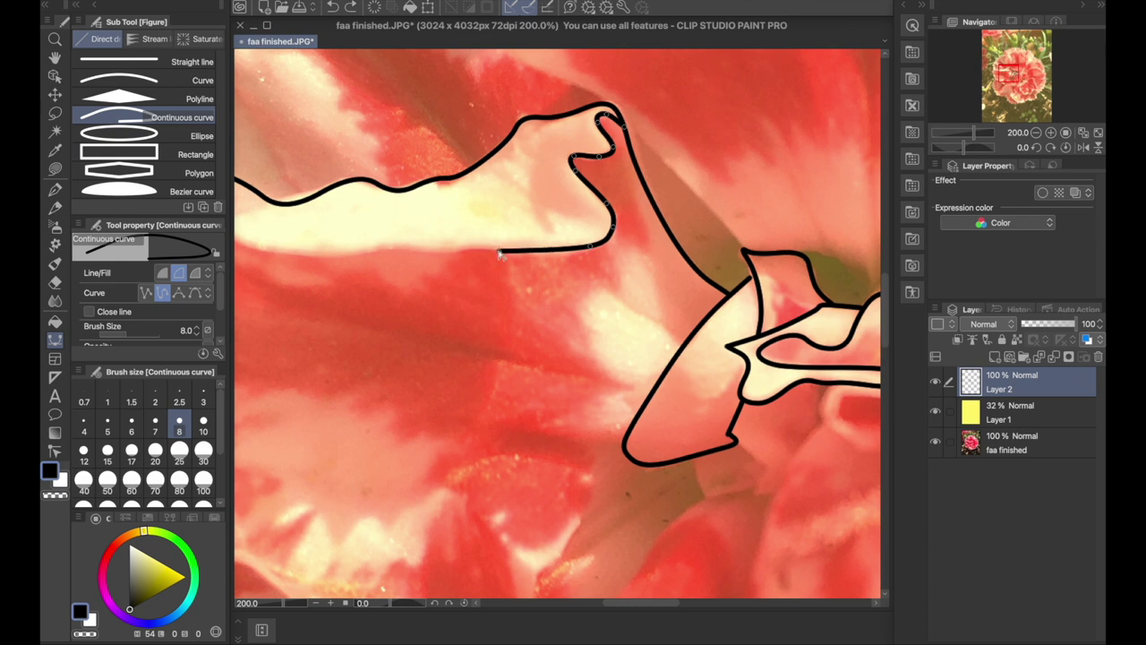
left_click(458, 252)
left_click(400, 244)
left_click(351, 255)
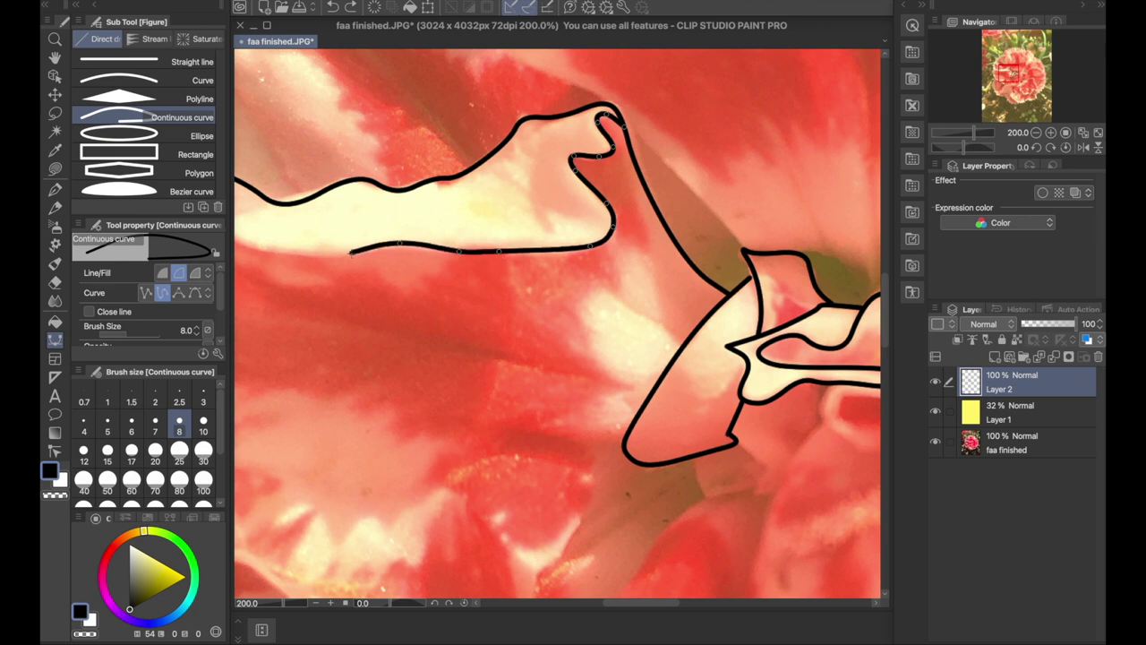
double_click(277, 252)
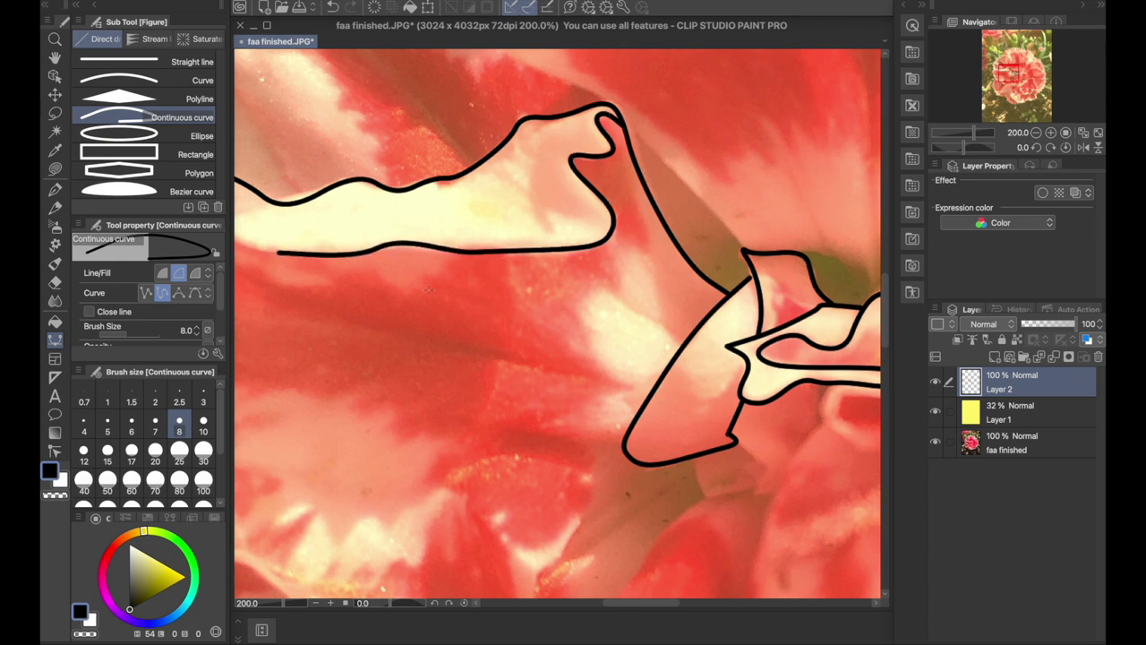
Step: Extend the lower edge of the pale fold to the flower's left outer border
scroll(427, 289, "down", 2)
scroll(353, 254, "left", 5)
scroll(596, 235, "up", 2)
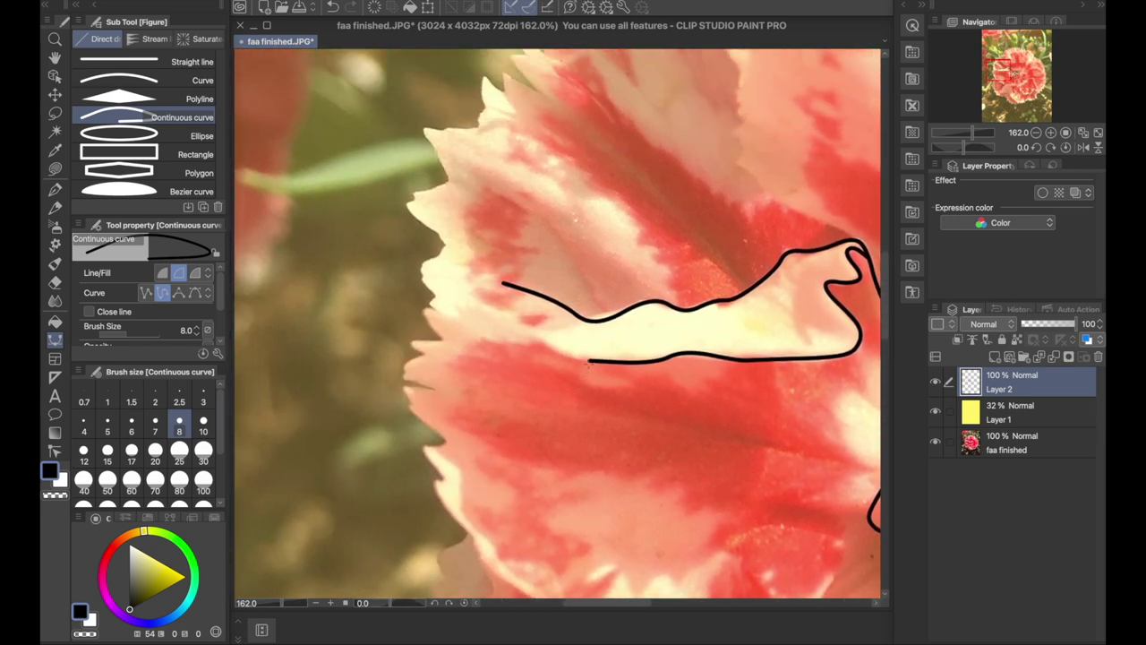
left_click(591, 361)
left_click(551, 348)
left_click(505, 323)
left_click(427, 307)
Step: Trace the jagged outer border of the left petal upward from the end of the fold to the petal's upper point
left_click(436, 293)
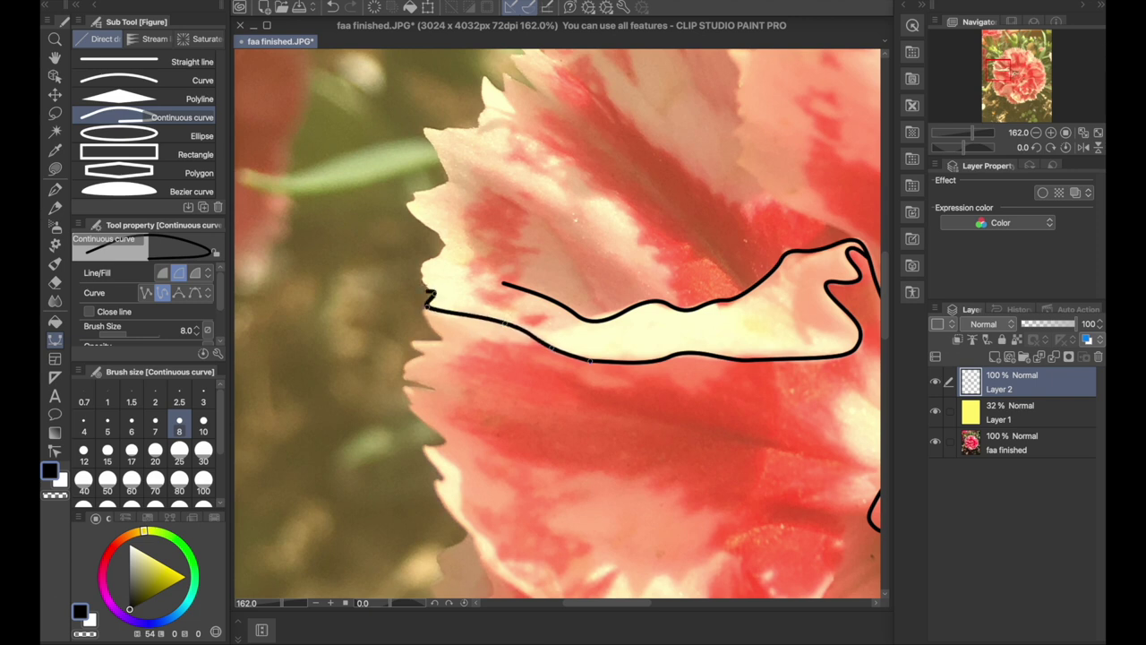
left_click(421, 275)
left_click(431, 260)
left_click(445, 242)
left_click(438, 229)
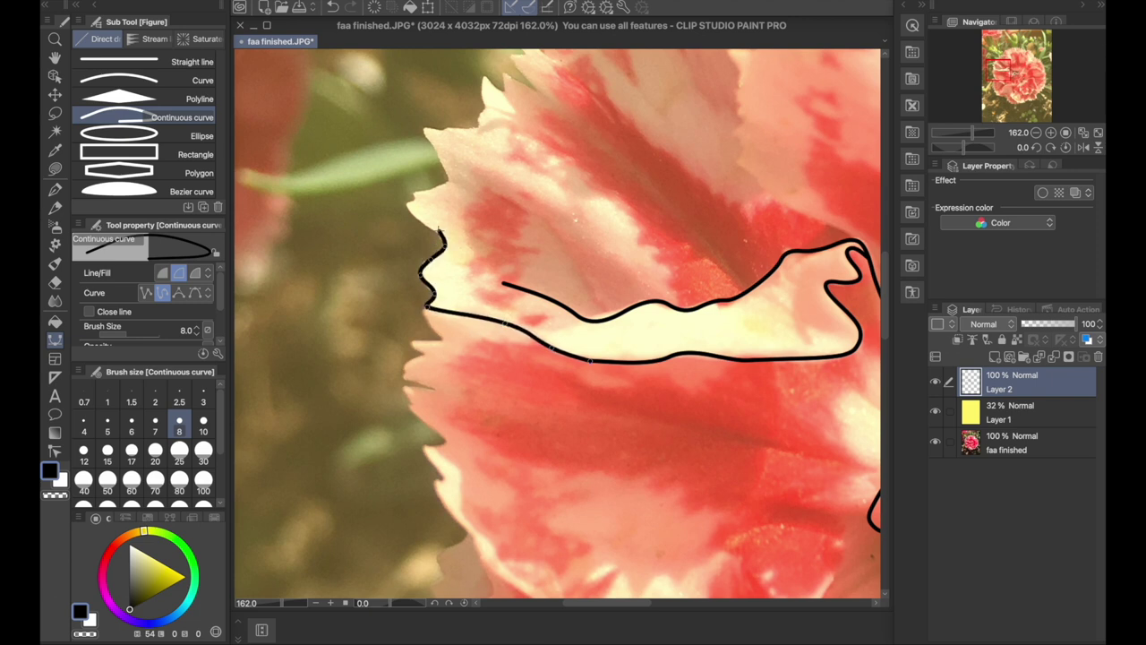
left_click(406, 203)
left_click(416, 198)
left_click(416, 187)
left_click(446, 181)
left_click(448, 182)
left_click(425, 127)
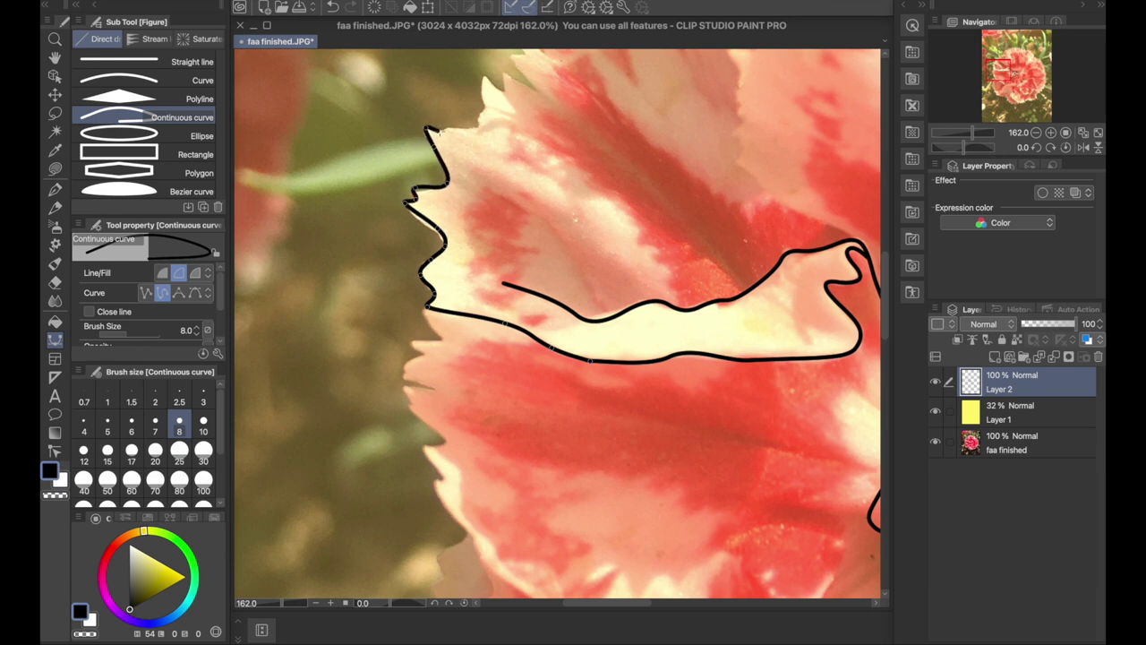
Step: Trace the left petal's top edge from its upper point inward to the neighbouring petal and finish the curve
left_click(465, 131)
left_click(484, 136)
left_click(506, 128)
left_click(532, 133)
double_click(568, 156)
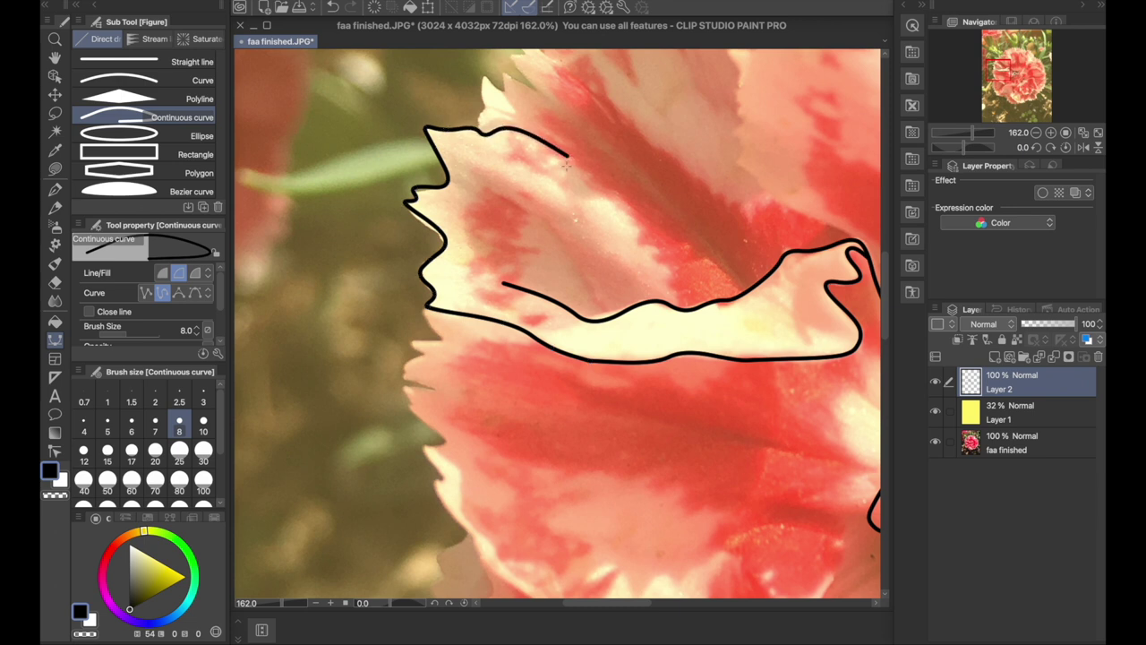
Step: Trace the narrow spiky petal above the left petal, including its upper edge and the crease running down to the pale fold
scroll(602, 207, "up", 5)
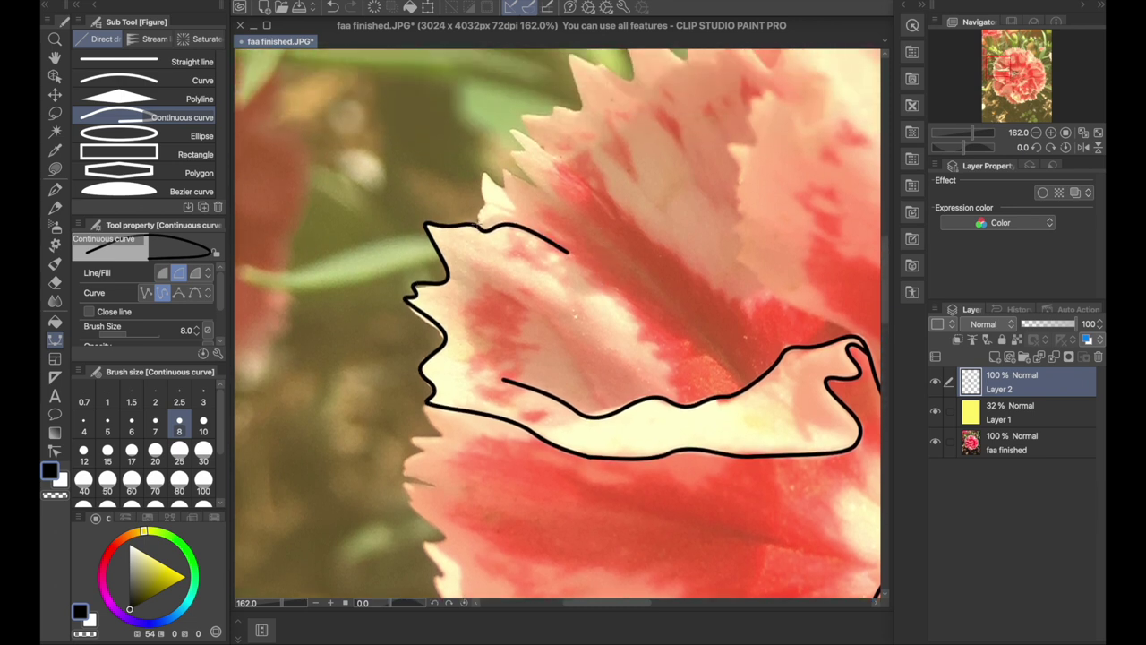
left_click(484, 196)
left_click(489, 171)
left_click(503, 183)
mouse_move(506, 176)
left_mouse_down()
mouse_move(539, 189)
mouse_move(511, 157)
mouse_move(523, 154)
mouse_move(509, 130)
mouse_move(590, 170)
mouse_move(639, 242)
left_mouse_up()
mouse_move(549, 208)
left_mouse_down()
mouse_move(610, 265)
mouse_move(697, 319)
mouse_move(753, 385)
left_mouse_up()
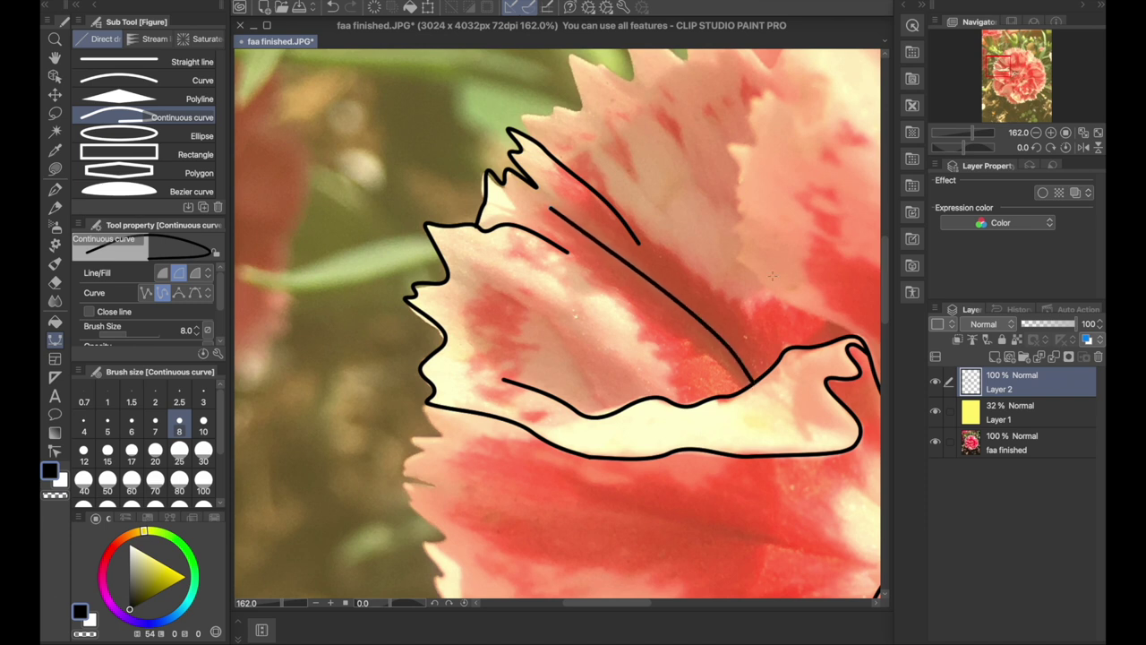
Step: Trace the jagged outer border of the upper-left petal from the spiky petal's tip up to the petals behind the centre
mouse_move(752, 213)
left_mouse_down()
mouse_move(653, 249)
mouse_move(664, 290)
left_mouse_up()
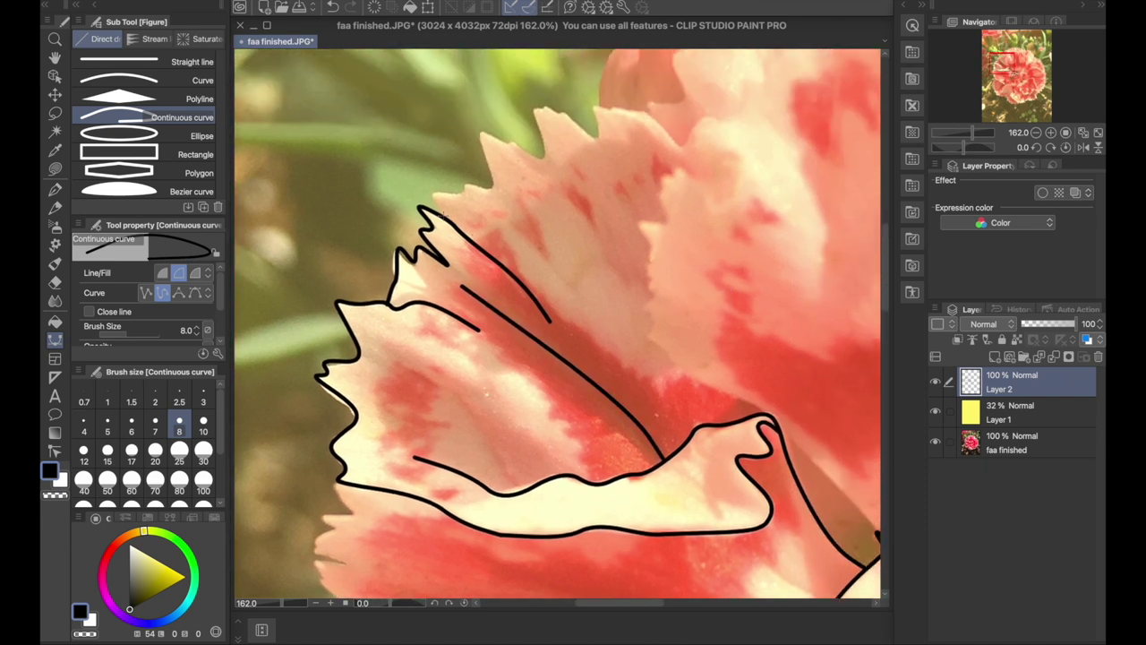
mouse_move(446, 219)
left_mouse_down()
mouse_move(428, 198)
mouse_move(492, 185)
mouse_move(487, 161)
left_mouse_up()
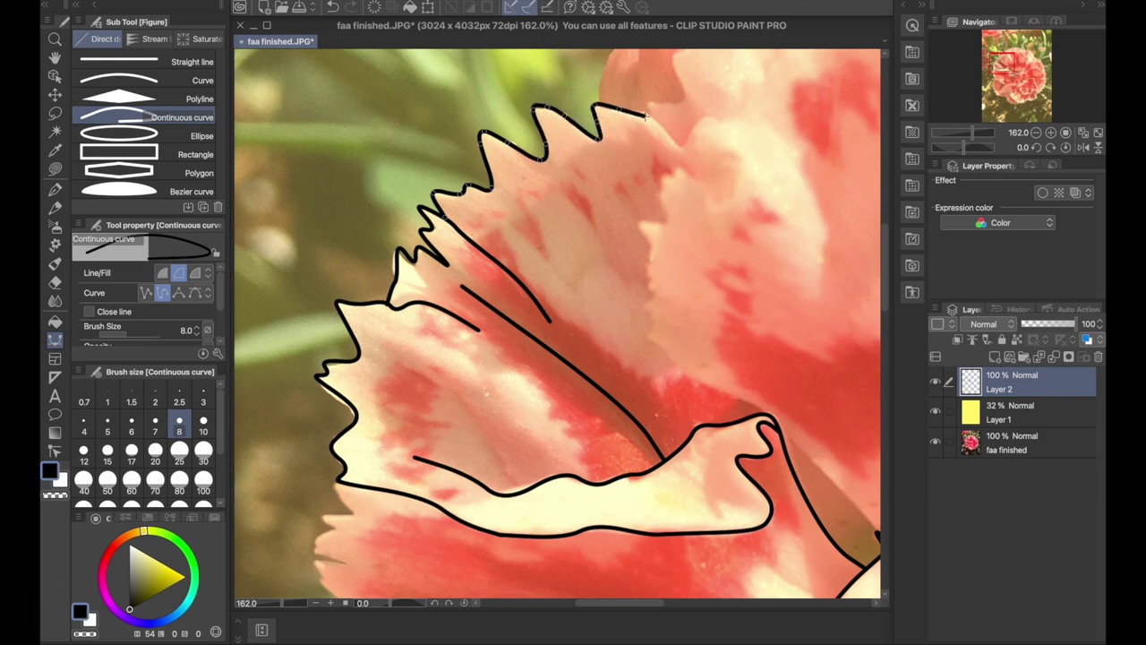
Step: Trace the large central petal's left edge from the flower's centre outward and up along its scalloped border
scroll(768, 292, "right", 5)
left_click(655, 555)
left_click(622, 514)
left_click(546, 436)
left_click(463, 396)
left_click(436, 369)
left_click(423, 359)
left_click(429, 341)
mouse_move(471, 212)
left_mouse_down()
mouse_move(467, 144)
mouse_move(559, 70)
left_mouse_up()
Step: Trace the scalloped upper border of the central petal and the petal edges next to it, dropping the stray downward curve
scroll(408, 361, "up", 3)
mouse_move(474, 261)
left_mouse_down()
mouse_move(531, 191)
mouse_move(642, 159)
mouse_move(671, 162)
mouse_move(707, 211)
left_mouse_up()
mouse_move(559, 258)
left_mouse_down()
mouse_move(631, 204)
mouse_move(734, 242)
left_mouse_up()
left_click_drag(423, 209, 413, 324)
key("super+z")
left_click(529, 182)
Step: Trace the central petal's upper-right scallops, the crease below them and the jagged right border down to its inward curl
scroll(705, 295, "right", 5)
left_click(485, 243)
key("super+z")
left_click(485, 242)
left_click(505, 225)
mouse_move(506, 229)
left_mouse_down()
mouse_move(575, 207)
mouse_move(597, 218)
mouse_move(699, 185)
left_mouse_up()
left_click_drag(591, 228, 524, 356)
mouse_move(595, 226)
left_mouse_down()
mouse_move(626, 240)
mouse_move(703, 332)
mouse_move(792, 394)
mouse_move(703, 497)
left_mouse_up()
double_click(654, 542)
Step: Trace the arched edge of the petal at the top of the central petal
left_click(459, 169)
left_click(489, 134)
left_click(548, 134)
double_click(639, 185)
Step: Trace the edges of the small petal section peeking out behind the central petal's upper-right side
scroll(639, 185, "right", 5)
left_click(419, 169)
left_click(485, 132)
left_click(506, 119)
double_click(518, 172)
left_click(444, 252)
left_click(515, 172)
key("super+z")
Step: Trace the jagged outer border of the upper-right petal down to its last notch, discarding the misplaced first points
left_click(551, 144)
left_click(555, 159)
key("super+z")
mouse_move(548, 190)
left_mouse_down()
mouse_move(565, 218)
mouse_move(621, 261)
mouse_move(622, 327)
mouse_move(657, 355)
mouse_move(727, 383)
left_mouse_up()
left_click(773, 411)
left_click(813, 396)
left_click(800, 430)
double_click(770, 447)
Step: Trace the two petal edges rising from the flower's centre toward the upper right, including the arched top of the outer one
scroll(701, 471, "down", 4)
left_click(325, 469)
left_click(431, 366)
double_click(470, 231)
mouse_move(367, 496)
left_mouse_down()
mouse_move(457, 315)
mouse_move(704, 359)
mouse_move(714, 409)
left_mouse_up()
Step: Trace the wavy top edge of the large right petal from the flower's centre to its outer notch
scroll(555, 322, "down", 4)
mouse_move(388, 377)
left_mouse_down()
mouse_move(451, 273)
mouse_move(526, 222)
left_mouse_up()
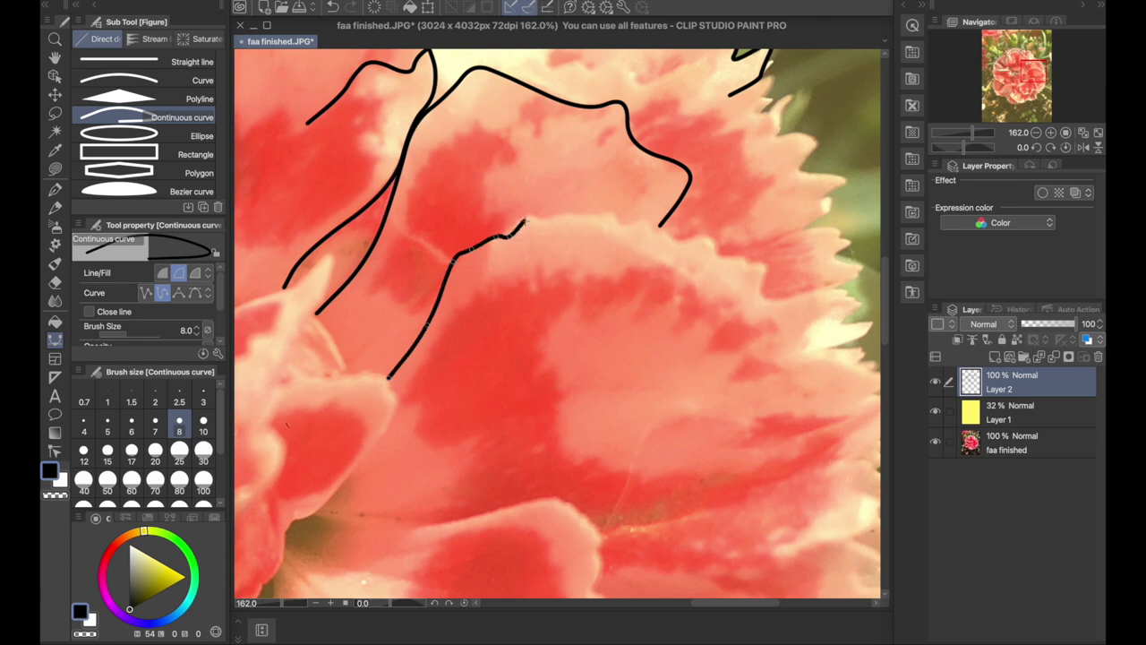
left_click(617, 218)
left_click(706, 236)
left_click(759, 260)
left_click(827, 294)
double_click(803, 369)
left_click_drag(803, 595, 662, 484)
left_click_drag(403, 358, 768, 312)
left_click(396, 191)
left_click(421, 164)
left_click(556, 87)
left_click(526, 164)
left_click(457, 249)
double_click(398, 263)
key("super+z")
Step: Trace the pale pointed petal above the flower's centre and the small curled shape beneath it
left_click(397, 192)
left_click(418, 165)
mouse_move(475, 137)
left_mouse_down()
mouse_move(518, 177)
mouse_move(449, 260)
mouse_move(402, 297)
left_mouse_up()
left_click_drag(348, 268, 403, 312)
Step: Trace the folded petals just below the flower's centre, including the red patch in the right fold and the small triangular mark
mouse_move(486, 301)
left_mouse_down()
mouse_move(424, 348)
mouse_move(418, 453)
mouse_move(436, 368)
left_mouse_up()
mouse_move(504, 307)
left_mouse_down()
mouse_move(587, 291)
mouse_move(498, 318)
left_mouse_up()
scroll(629, 291, "up", 2)
mouse_move(497, 257)
left_mouse_down()
mouse_move(605, 246)
mouse_move(612, 295)
mouse_move(530, 389)
left_mouse_up()
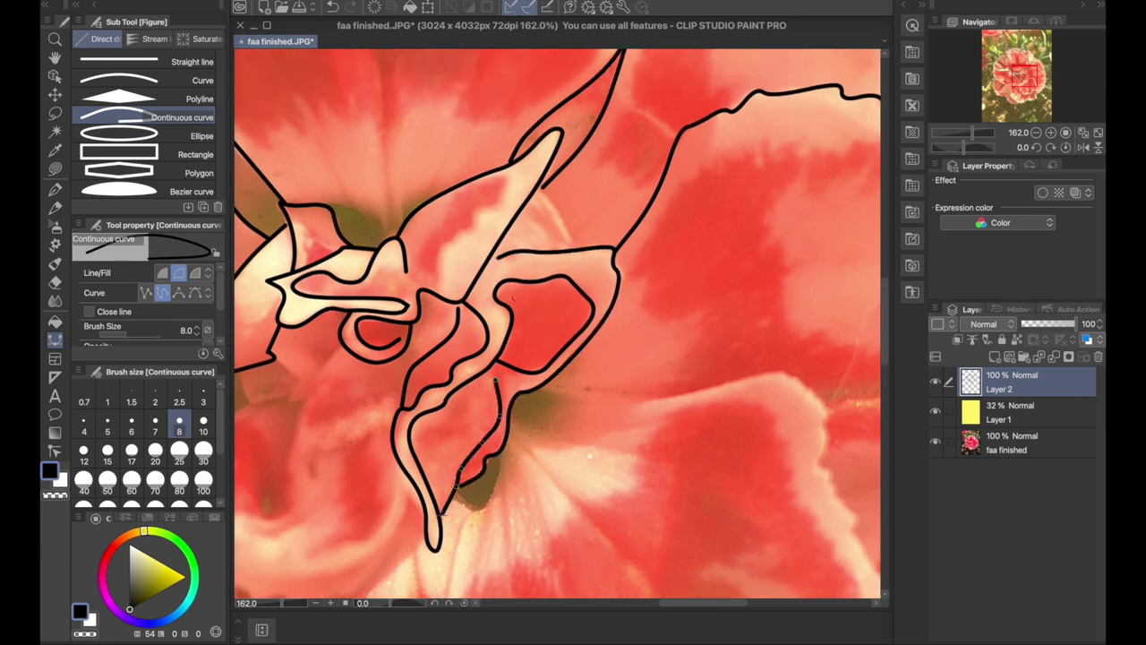
left_click(469, 437)
double_click(426, 432)
Step: Trace the short edge between the pointed petal and the right fold, and outline the red patch on the arched petal
scroll(465, 413, "up", 5)
left_click(480, 291)
key("super+z")
double_click(511, 351)
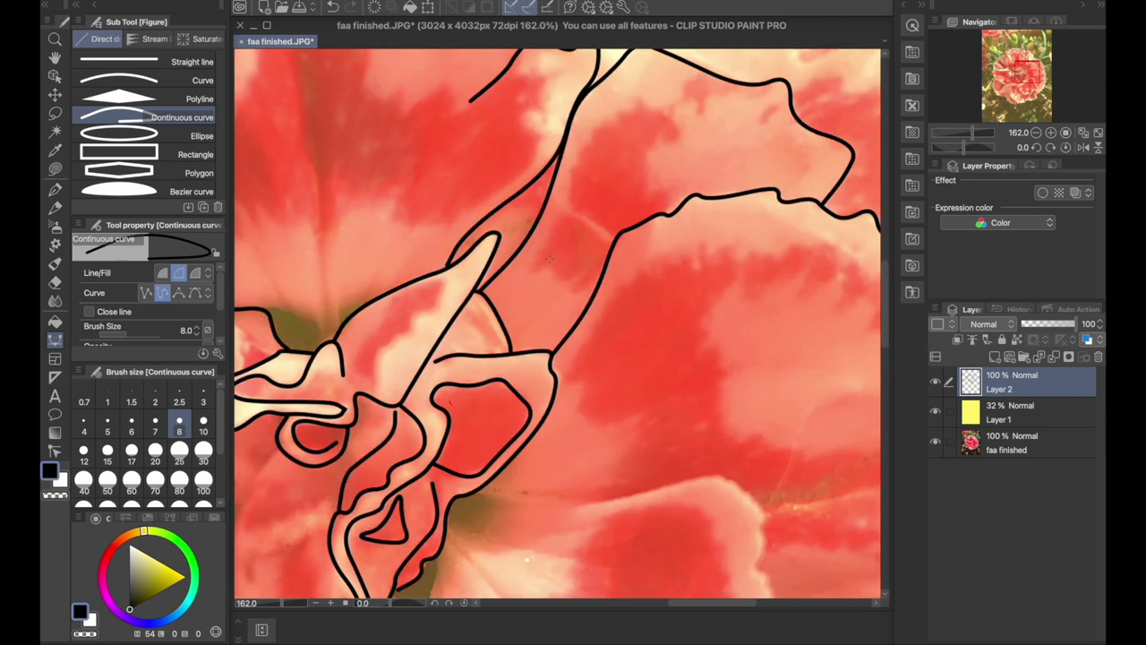
left_click(538, 267)
left_click(637, 103)
double_click(599, 278)
Step: Trace the jagged inner edge across the upper-right petal and join it to the end of the outer border
scroll(599, 277, "right", 5)
scroll(600, 278, "up", 4)
left_click(394, 78)
left_click(445, 132)
left_click(522, 186)
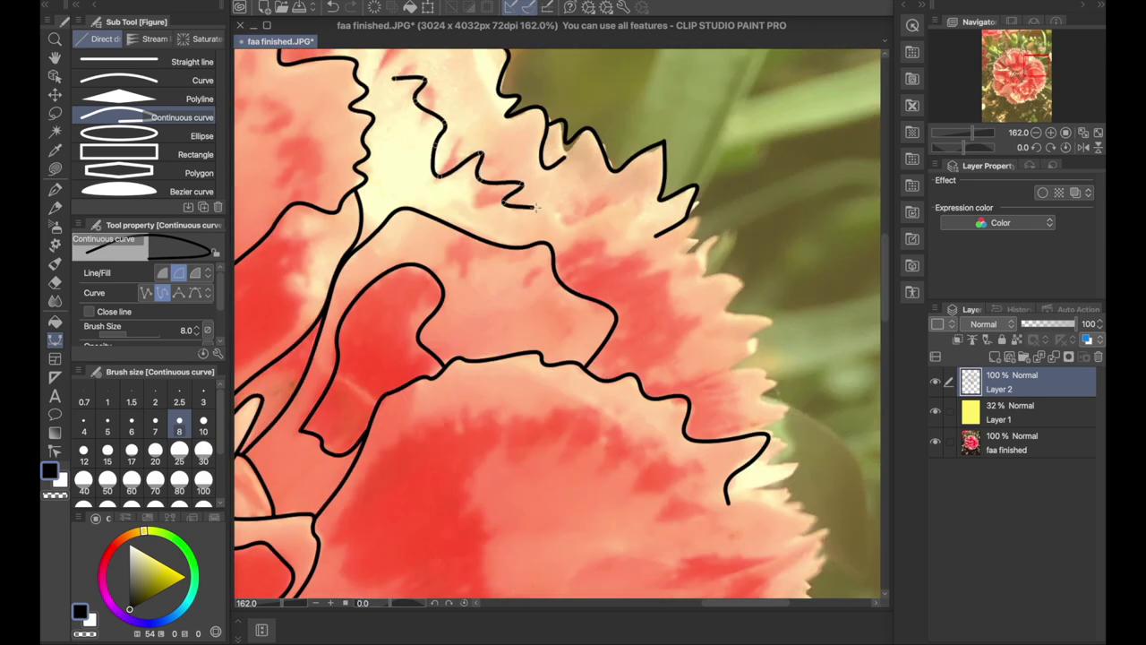
double_click(656, 235)
Step: Outline the red patch on the upper-right petal beside the arched petal's outer edge
left_click(555, 257)
scroll(688, 340, "right", 3)
left_click_drag(516, 217, 609, 322)
left_click(578, 337)
double_click(493, 390)
Step: Outline the small brown gap below the flower's centre and trace the lower-right petal's left edge down to its ruffle
left_click_drag(609, 532, 857, 243)
mouse_move(486, 493)
left_mouse_down()
mouse_move(486, 412)
mouse_move(584, 319)
left_mouse_up()
left_click(398, 262)
left_click(391, 300)
mouse_move(368, 322)
left_mouse_down()
mouse_move(342, 427)
mouse_move(338, 548)
left_mouse_up()
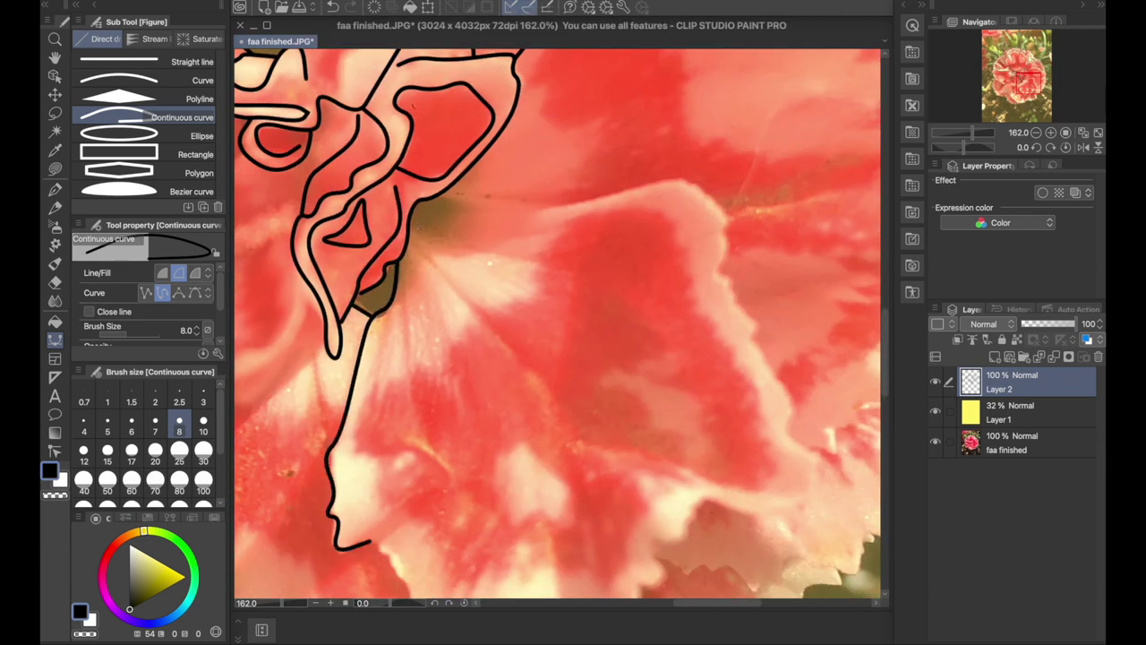
Step: Complete the lower-right petal's ruffled outline around to its top edge and trace the border of its red inner area
scroll(483, 204, "down", 3)
mouse_move(369, 421)
left_mouse_down()
mouse_move(409, 490)
mouse_move(629, 495)
mouse_move(669, 419)
mouse_move(811, 367)
mouse_move(722, 104)
mouse_move(557, 89)
mouse_move(481, 84)
left_mouse_up()
mouse_move(373, 267)
left_mouse_down()
mouse_move(486, 452)
mouse_move(777, 344)
mouse_move(653, 101)
mouse_move(420, 252)
mouse_move(358, 318)
left_mouse_up()
Step: Draw the lower-right petal's main vein from its base and a branch running outward from it
scroll(427, 87, "down", 1)
left_click(420, 81)
double_click(582, 347)
left_click(574, 267)
double_click(709, 283)
Step: Add three shorter vein lines to the lower-right petal, on its outer side, at its base and across its upper part
left_click(613, 111)
double_click(695, 250)
left_click(402, 106)
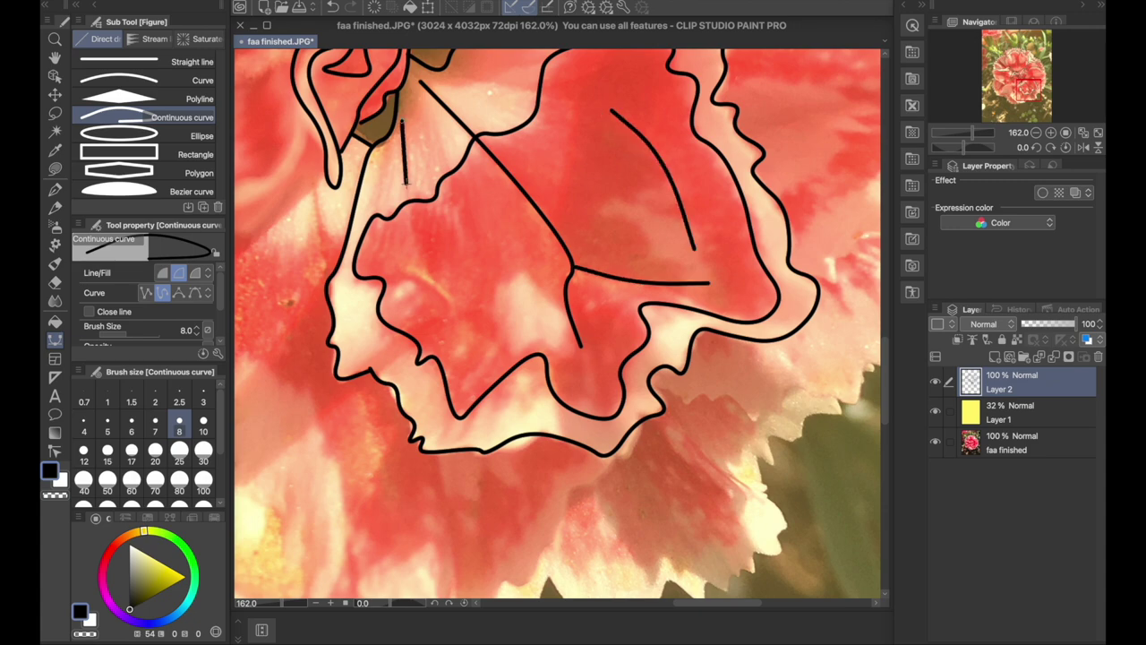
scroll(409, 183, "up", 2)
left_click(482, 157)
double_click(627, 169)
Step: Trace the central petal's red marking from its base around the lower-left lobe and up to its top
key("super+minus")
key("super+minus")
key("super+minus")
key("super+minus")
key("super+plus")
key("super+plus")
left_click(463, 334)
left_click(418, 294)
left_click(378, 243)
left_click(430, 250)
left_click(445, 139)
left_click(495, 101)
Step: Continue the red marking's outline down its right side, around the right lobe and back along the jagged base
left_click(548, 128)
left_click(582, 235)
left_click(670, 228)
left_click(580, 299)
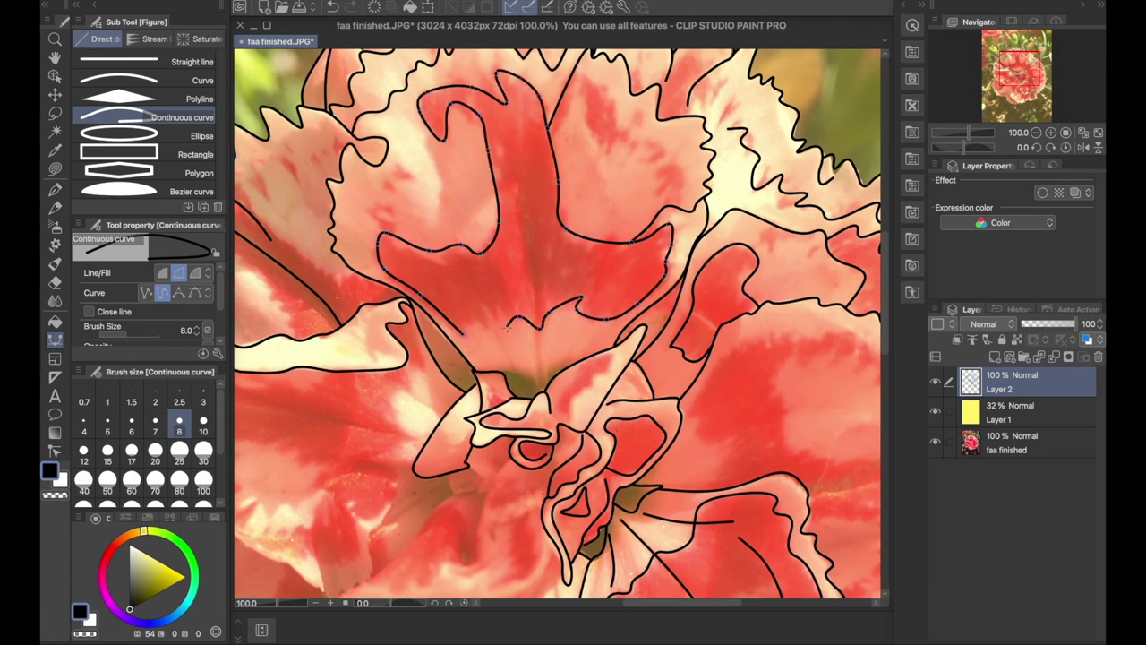
double_click(463, 334)
Step: Draw the central petal's middle vein, the short crease beside it and the marking line on its right half
left_click(534, 305)
mouse_move(538, 383)
left_mouse_down()
mouse_move(519, 91)
mouse_move(664, 204)
left_mouse_up()
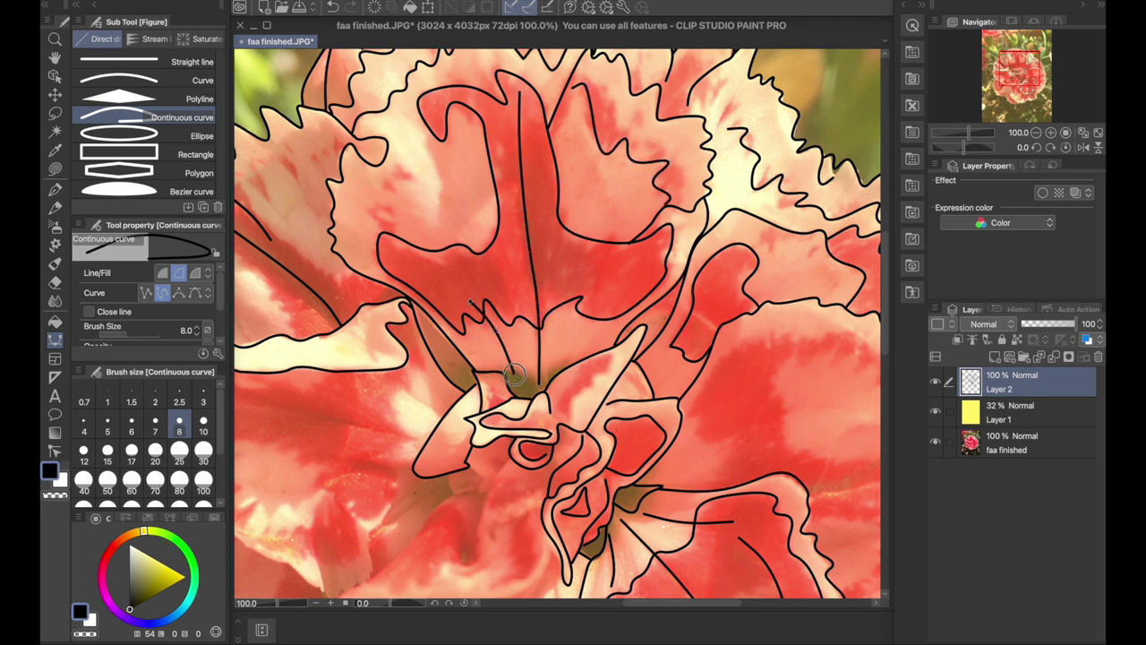
Step: Draw the lower-left petal's curved crease, its long vein and the short crease lines near its base
key("super+plus")
left_click_drag(344, 552, 761, 305)
left_click(759, 294)
left_click(660, 289)
double_click(573, 318)
left_click(738, 250)
left_click(637, 225)
left_click(480, 196)
double_click(383, 180)
left_click(802, 219)
left_click(701, 385)
left_click(697, 457)
left_click(625, 486)
left_click(483, 390)
key("super+z")
Step: Outline the lower-left petal's curled tip from the base crease around its rounded end and up its left side
left_click(770, 312)
left_click(698, 457)
left_click(651, 488)
left_click(610, 385)
double_click(646, 325)
Step: Outline the U-shaped red marking inside the curled tip and carry its edge to the petal's right border
left_click(610, 426)
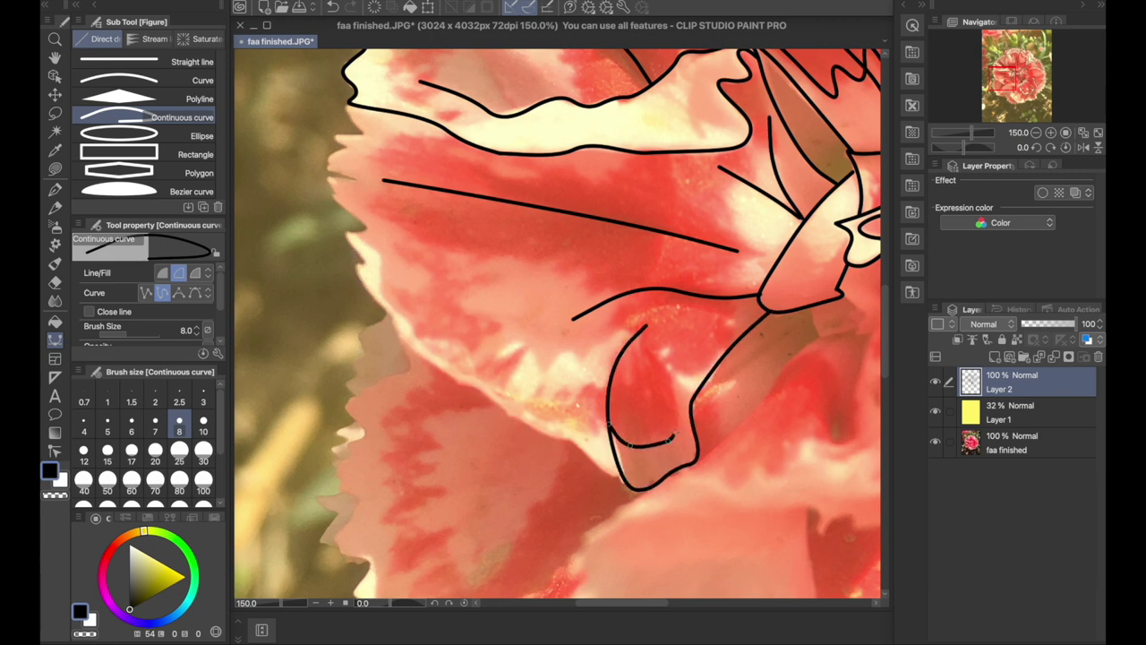
left_click(677, 421)
left_click(667, 356)
double_click(724, 355)
Step: Trace the lower-left petal's outer border from the curled tip up to the pale petal above it
left_click(620, 472)
left_click(568, 438)
left_click(399, 330)
left_click(342, 224)
left_click(326, 177)
left_click(334, 138)
double_click(352, 106)
Step: Draw the wavy edge of the pale marking leading across the lower-left petal to the curled tip
left_click_drag(624, 384, 673, 346)
left_click(522, 324)
left_click(591, 347)
double_click(694, 289)
Step: Draw the fold lines around the shaded gap between the curled petal and the flower's centre
scroll(693, 291, "right", 6)
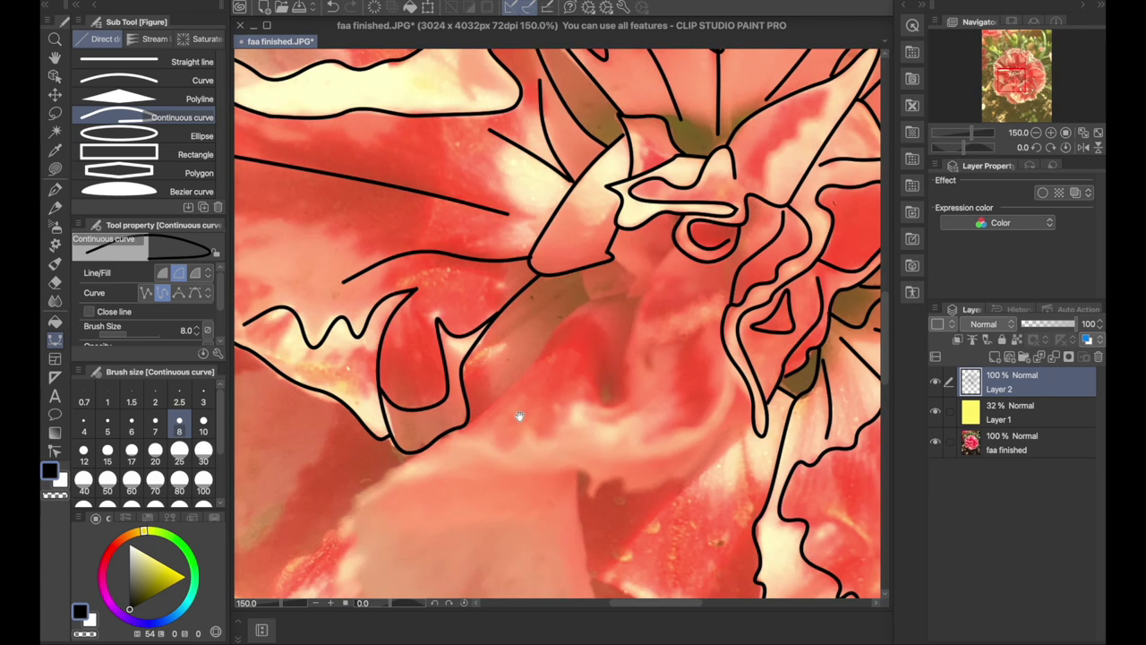
scroll(694, 291, "down", 3)
left_click(470, 251)
left_click(521, 207)
left_click(676, 141)
Step: Trace the hooked red fold below the flower's centre and its edge down to the curled petal
left_click(638, 193)
left_click(623, 274)
left_click(596, 285)
left_click(614, 243)
left_click(573, 208)
left_click(543, 243)
double_click(467, 311)
Step: Outline the folded lower-middle petal down its left side, along the jagged bottom and up its right side
scroll(638, 191, "down", 1)
scroll(638, 190, "left", 1)
mouse_move(543, 256)
left_mouse_down()
mouse_move(470, 386)
mouse_move(660, 443)
mouse_move(702, 291)
left_mouse_up()
double_click(703, 291)
Step: Draw the curved rim line across the top of the folded lower-middle petal to the flower's centre
left_click(483, 340)
left_click(542, 286)
left_click(768, 268)
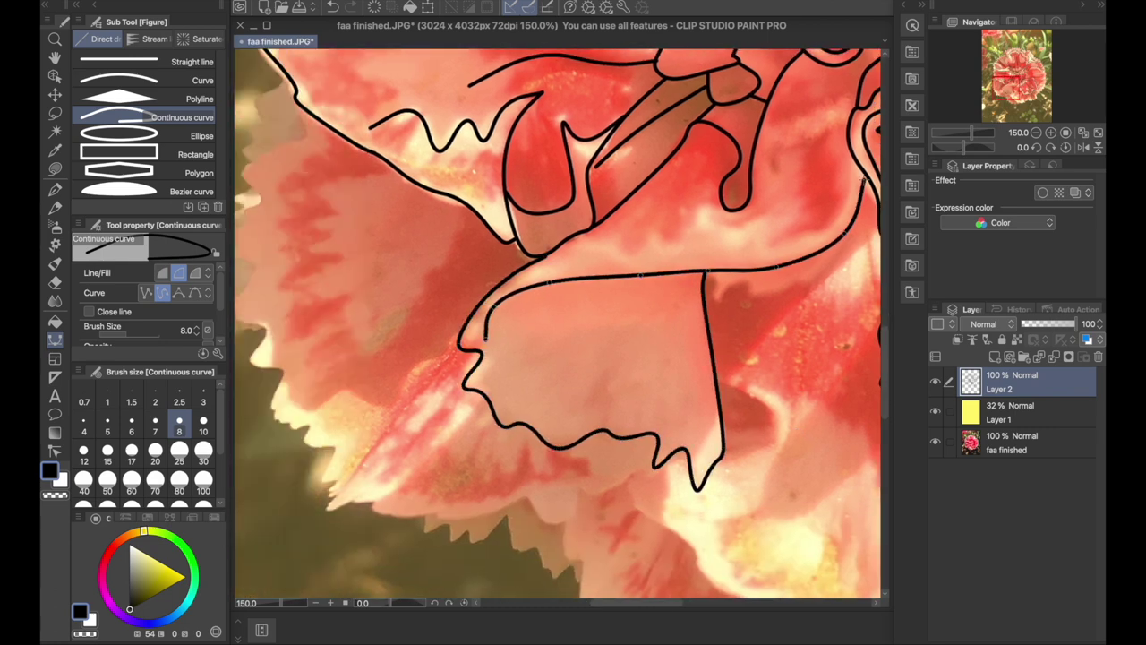
double_click(862, 175)
Step: Draw the wavy upper edge of the pale band along the folded lower-middle petal's rim
scroll(862, 175, "right", 4)
scroll(862, 174, "up", 2)
left_click(371, 331)
left_click_drag(657, 306, 686, 234)
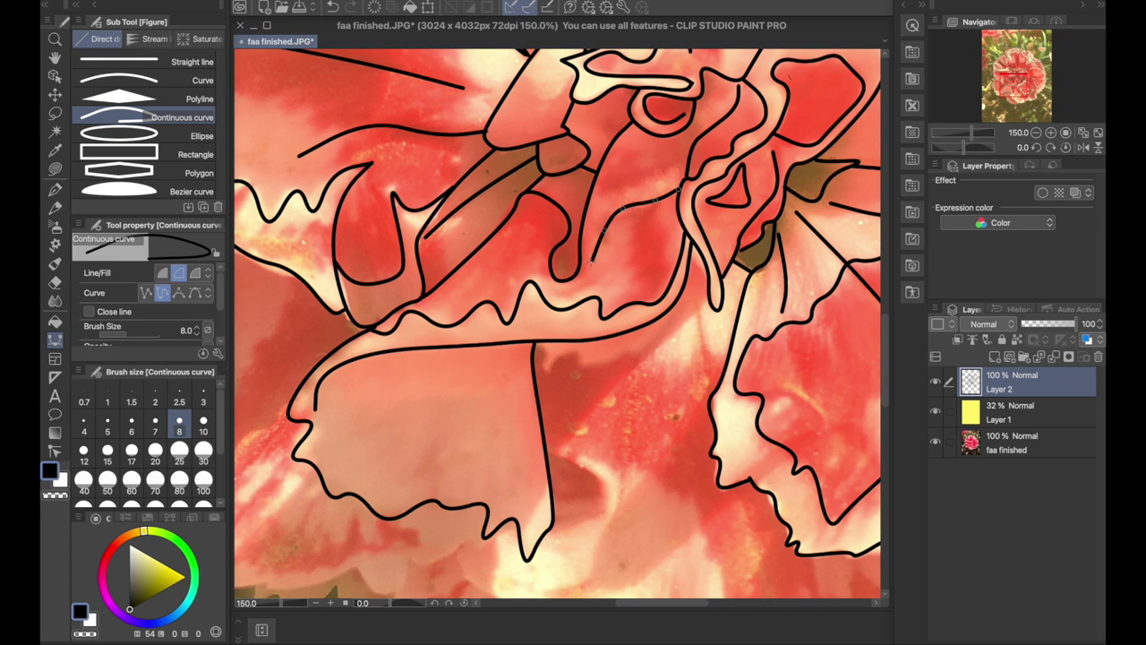
Step: Trace the left back petal's jagged outer border, undoing the last short line
scroll(555, 322, "left", 3)
scroll(555, 322, "down", 1)
mouse_move(394, 125)
left_mouse_down()
mouse_move(336, 215)
mouse_move(367, 393)
mouse_move(439, 484)
mouse_move(550, 351)
left_mouse_up()
left_click_drag(346, 199, 331, 235)
key("super+z")
Step: Trace the pointed tip below the left back petal and the curve rising from it, undoing the extra line
scroll(615, 491, "down", 5)
mouse_move(420, 284)
left_mouse_down()
mouse_move(463, 307)
mouse_move(561, 219)
left_mouse_up()
left_click(467, 305)
key("super+z")
Step: Trace the wavy lower edge beneath the folded petal, then the bottom petal's jagged border and its right side
left_click_drag(749, 270, 612, 302)
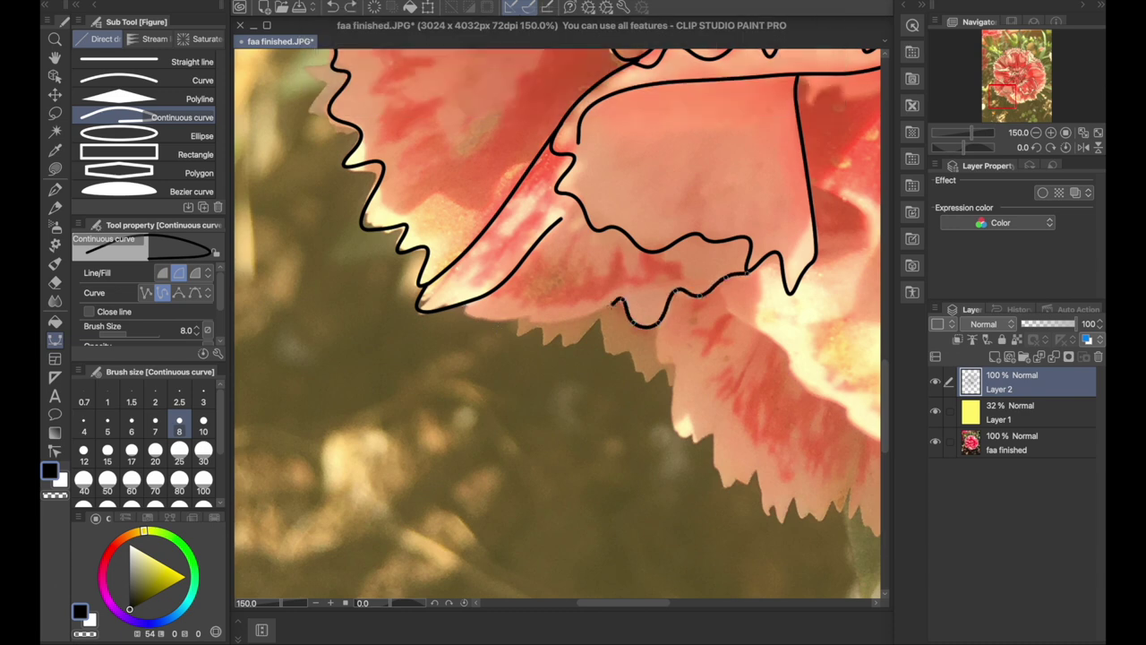
scroll(556, 322, "right", 5)
mouse_move(447, 325)
left_mouse_down()
mouse_move(465, 414)
mouse_move(581, 500)
left_mouse_up()
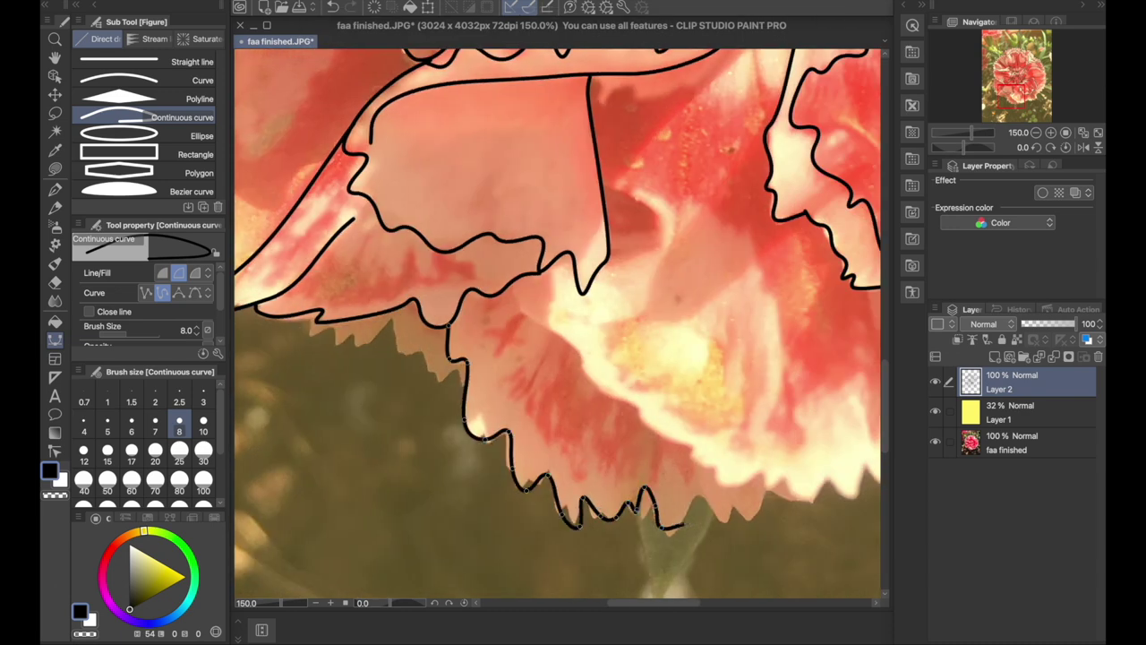
left_click_drag(718, 479, 517, 298)
Step: Draw the jagged inner edge of the red marking along the bottom petal
left_click(496, 302)
left_click(516, 397)
left_click(624, 463)
double_click(695, 462)
Step: Trace the small jagged petal edge showing behind the bottom petals on the left
left_click(321, 311)
left_click(392, 323)
double_click(465, 360)
Step: Outline the small red patch on the petal beneath the folded lower-middle petal
scroll(323, 273, "left", 2)
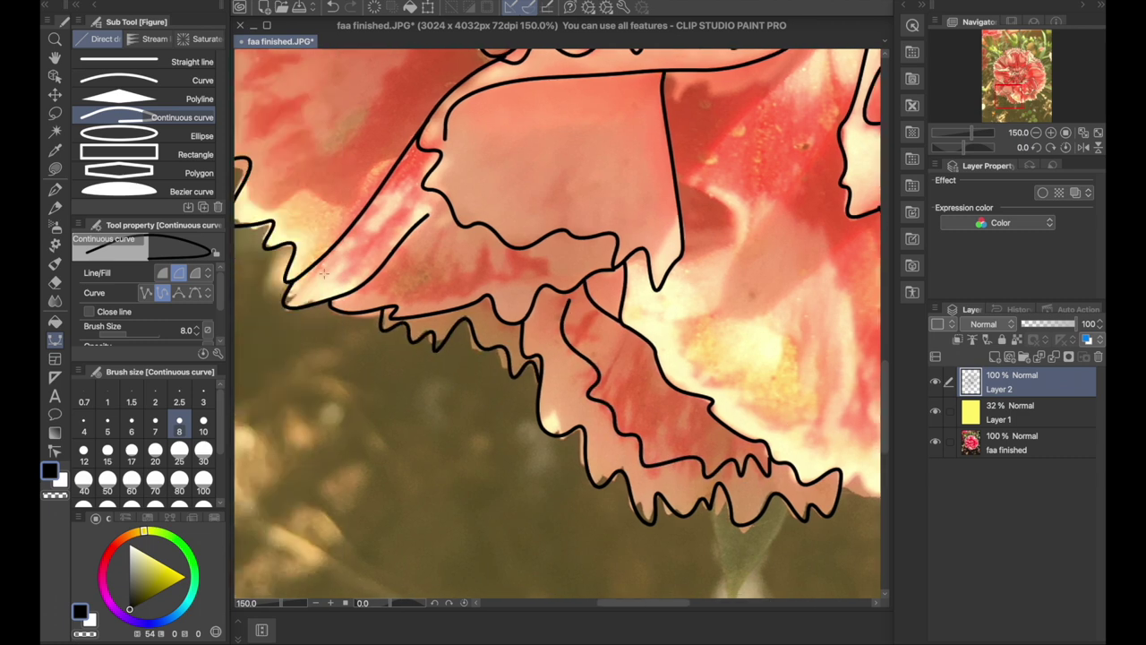
left_click(488, 278)
left_click(553, 268)
double_click(522, 248)
Step: Outline the lower petal's large pale area and the crescent-shaped patch beside the folded petal's right edge
scroll(522, 260, "right", 5)
left_click(428, 287)
left_click(439, 409)
left_click(558, 430)
left_click(522, 240)
left_click(372, 187)
left_click(430, 224)
double_click(374, 260)
Step: Trace the lower petal's jagged bottom border and right side, and draw its jagged marking and shadow edges
scroll(384, 260, "right", 5)
left_click(375, 485)
left_click(514, 482)
double_click(475, 287)
left_click(400, 399)
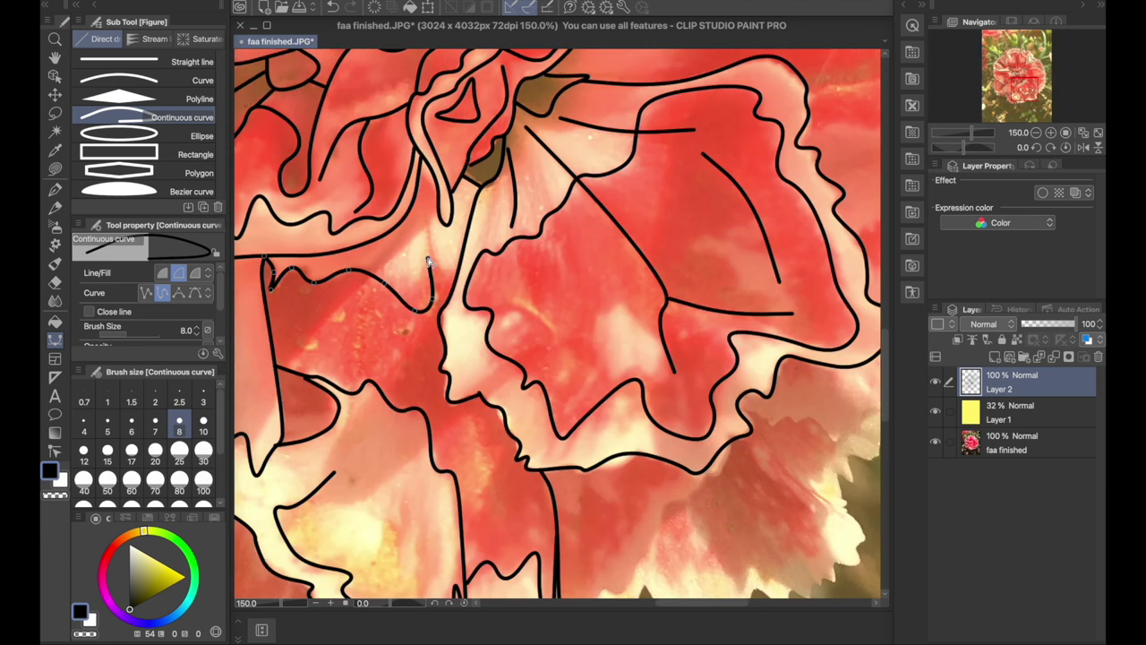
Step: Draw the narrow lower-right petal's outer edge and the parallel marking line inside it
mouse_move(466, 394)
left_mouse_down()
mouse_move(508, 376)
mouse_move(638, 216)
left_mouse_up()
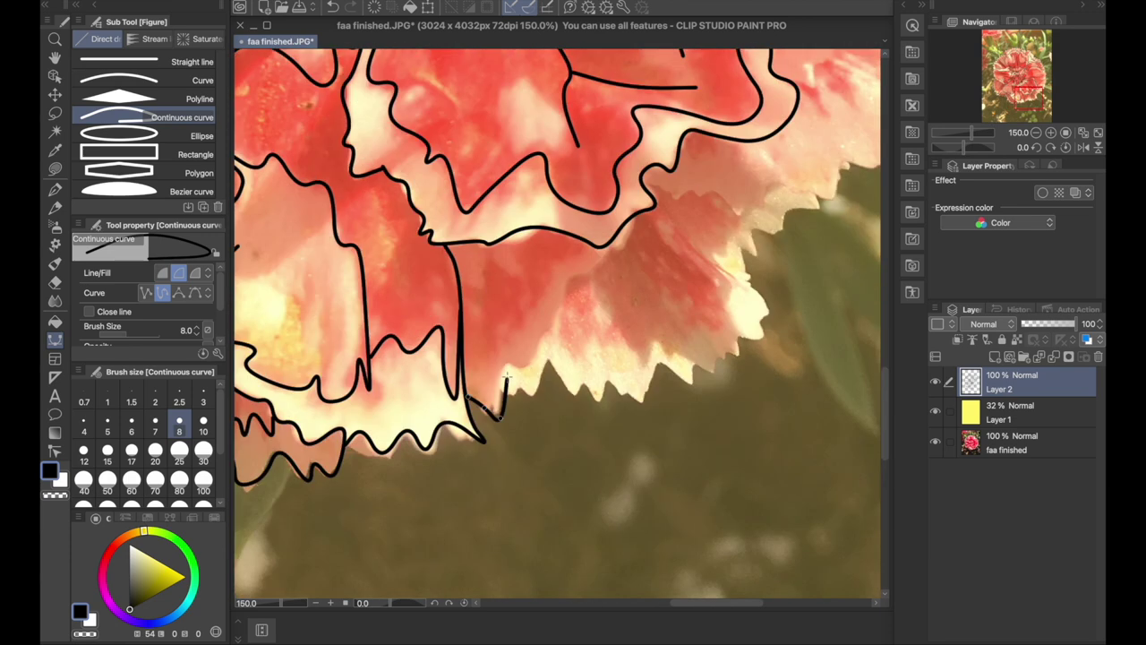
left_click_drag(467, 362, 612, 241)
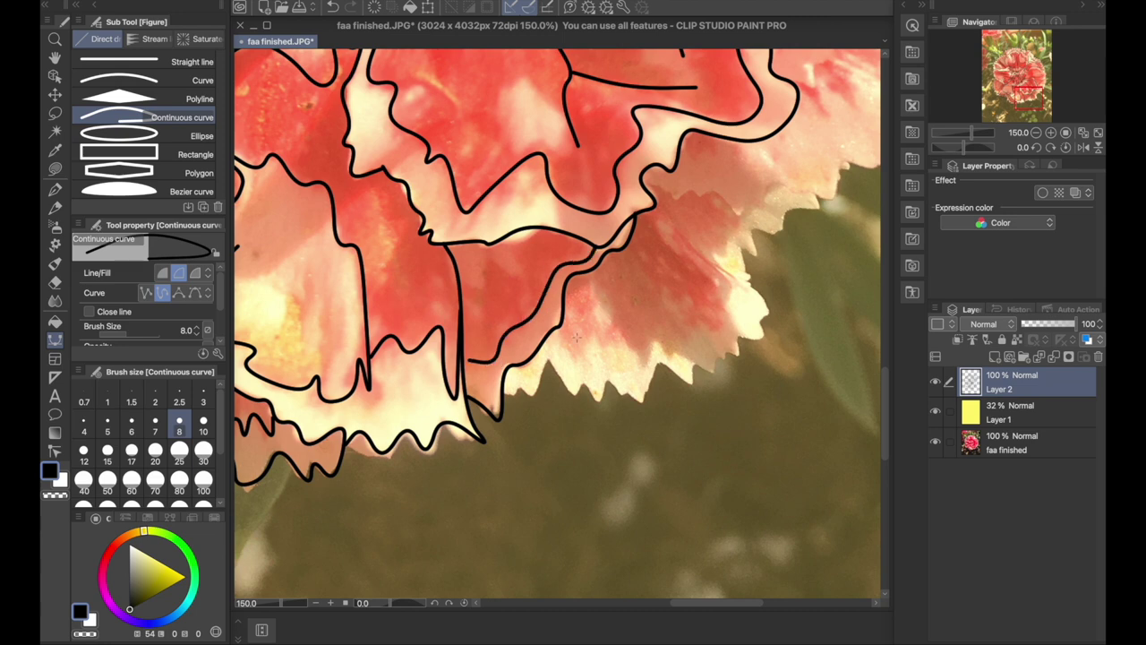
Step: Trace the jagged lower and right borders of the next lower-right petal back up to the large petal
left_click_drag(503, 394, 629, 403)
left_click(660, 364)
left_click(694, 387)
double_click(626, 276)
left_click(692, 362)
left_click(773, 309)
double_click(670, 210)
Step: Draw the jagged edge of the red marking inside the lower-right petal
scroll(670, 210, "right", 3)
left_click(436, 423)
left_click(463, 433)
left_click(477, 455)
left_click(495, 430)
left_click(523, 464)
double_click(530, 435)
Step: Trace the jagged outer border of the right-hand back petal up along the background
scroll(530, 435, "right", 3)
mouse_move(413, 328)
left_mouse_down()
mouse_move(546, 353)
mouse_move(665, 288)
mouse_move(721, 166)
mouse_move(637, 130)
left_mouse_up()
left_click(626, 167)
double_click(568, 230)
Step: Draw the right-hand back petal's inner marking lines and the jagged pale tips on its border
left_click_drag(568, 229, 493, 419)
left_click(497, 438)
double_click(602, 308)
left_click_drag(536, 239, 535, 328)
left_click(691, 356)
double_click(660, 376)
Step: Trace the narrow right petal's jagged tip and its lower edge in to the base
left_click(639, 296)
left_click(680, 252)
left_click(648, 221)
double_click(405, 293)
Step: Draw the pale patch's edge below the narrow right petal and the jagged marking line beneath it
left_click(618, 239)
double_click(471, 312)
left_click(624, 297)
double_click(492, 450)
scroll(667, 449, "up", 4)
scroll(678, 429, "up", 2)
scroll(716, 450, "left", 1)
left_click(654, 306)
double_click(657, 329)
key("super+z")
Step: Trace the jagged border above the narrow right petal and the petal's upper edge in to its base
left_click(632, 216)
double_click(662, 276)
left_click(698, 302)
left_click(624, 342)
left_click(501, 385)
left_click(479, 397)
double_click(438, 501)
Step: Trace the narrow right petal's jagged outer edge and outline the pointed red patch inside it
left_click(644, 329)
double_click(712, 447)
left_click(477, 446)
left_click(667, 392)
double_click(554, 431)
left_click(652, 409)
double_click(636, 450)
left_click(456, 445)
left_click(383, 342)
double_click(578, 361)
key("super+z")
Step: Outline the pale patch with a jagged top edge inside the large right petal
left_click(456, 445)
left_click(383, 343)
left_click(520, 284)
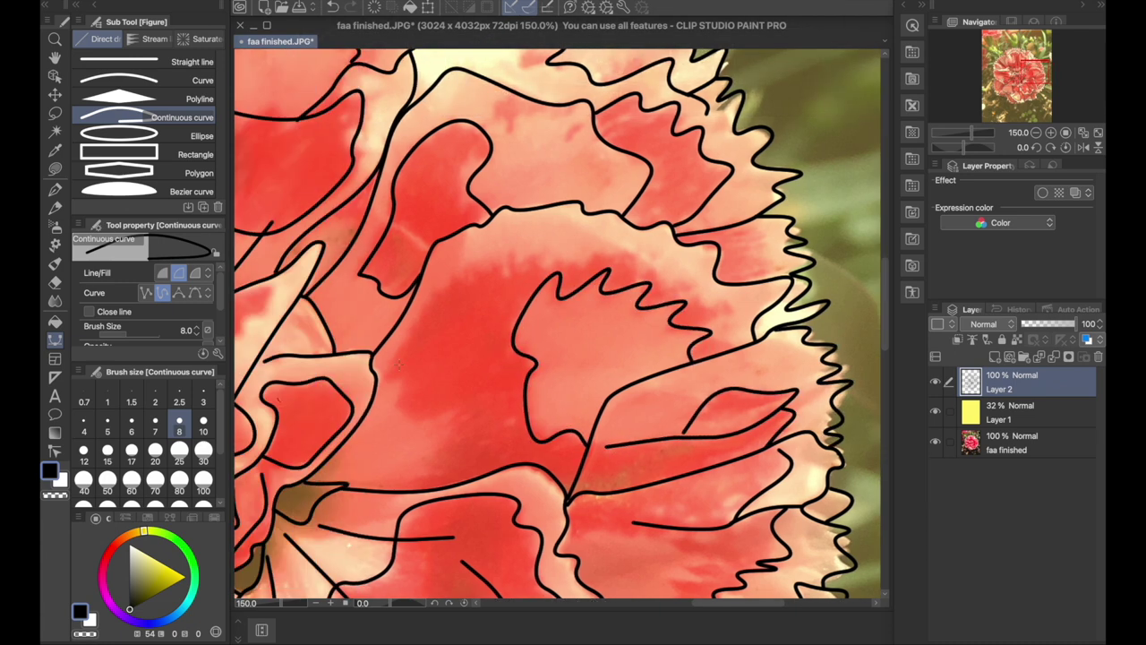
Step: Outline the jagged red area inside the left back petal and close it against the lower-left petal's border
left_click_drag(393, 331, 457, 412)
left_click_drag(349, 488, 442, 458)
mouse_move(483, 282)
left_mouse_down()
mouse_move(543, 258)
mouse_move(570, 274)
mouse_move(631, 262)
mouse_move(706, 312)
mouse_move(734, 351)
left_mouse_up()
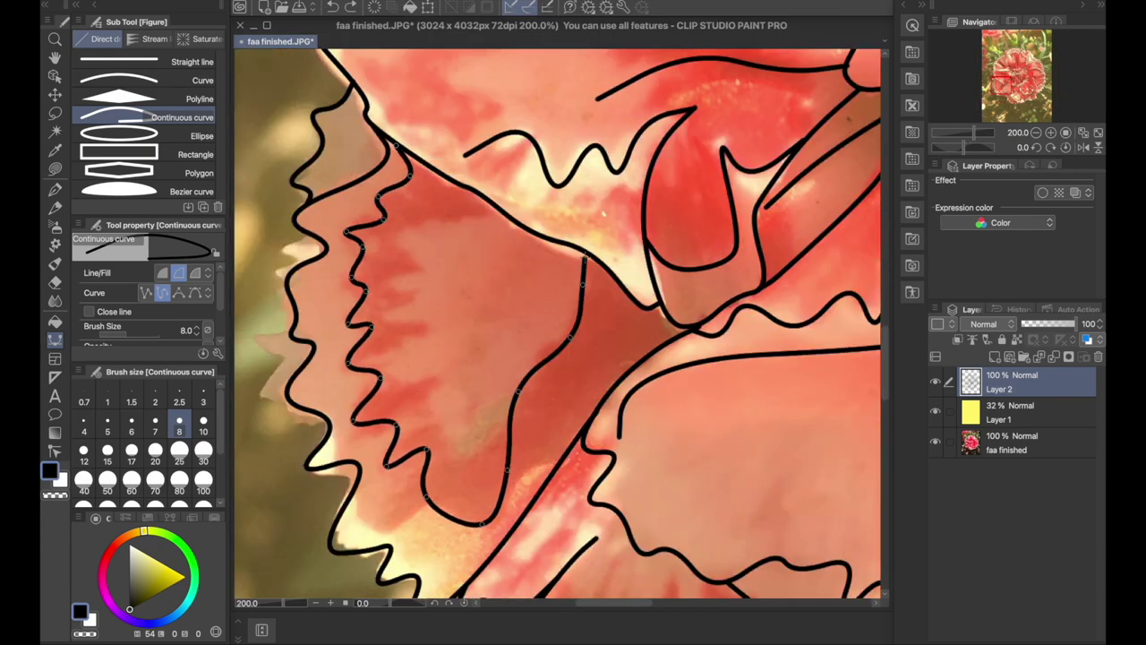
Step: Hide the carnation photo and the semi-transparent yellow layer so only the line art is shown
key("ctrl+minus")
left_click_drag(823, 146, 663, 291)
key("ctrl+minus")
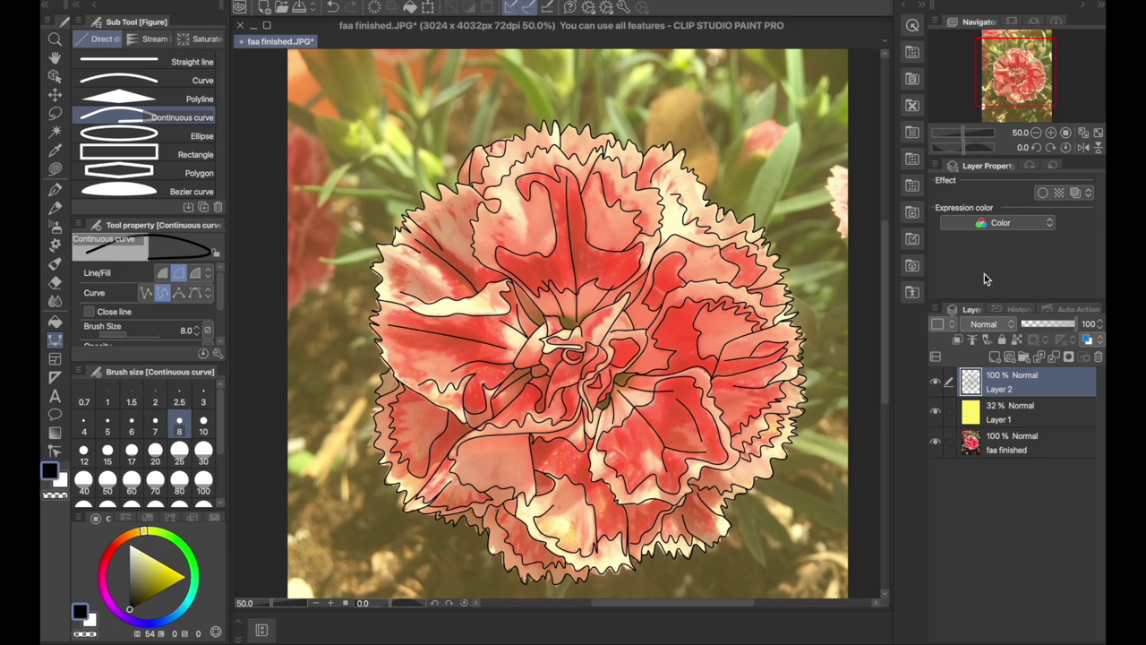
key("ctrl+minus")
scroll(564, 328, "down", 3)
scroll(564, 328, "up", 1)
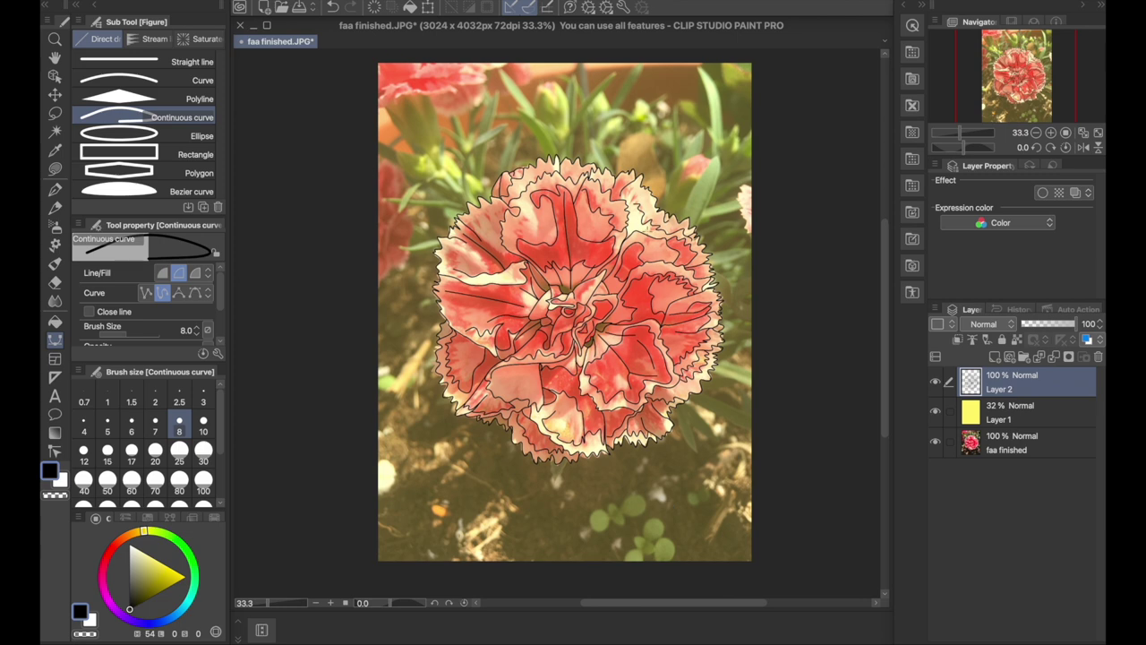
left_click(936, 439)
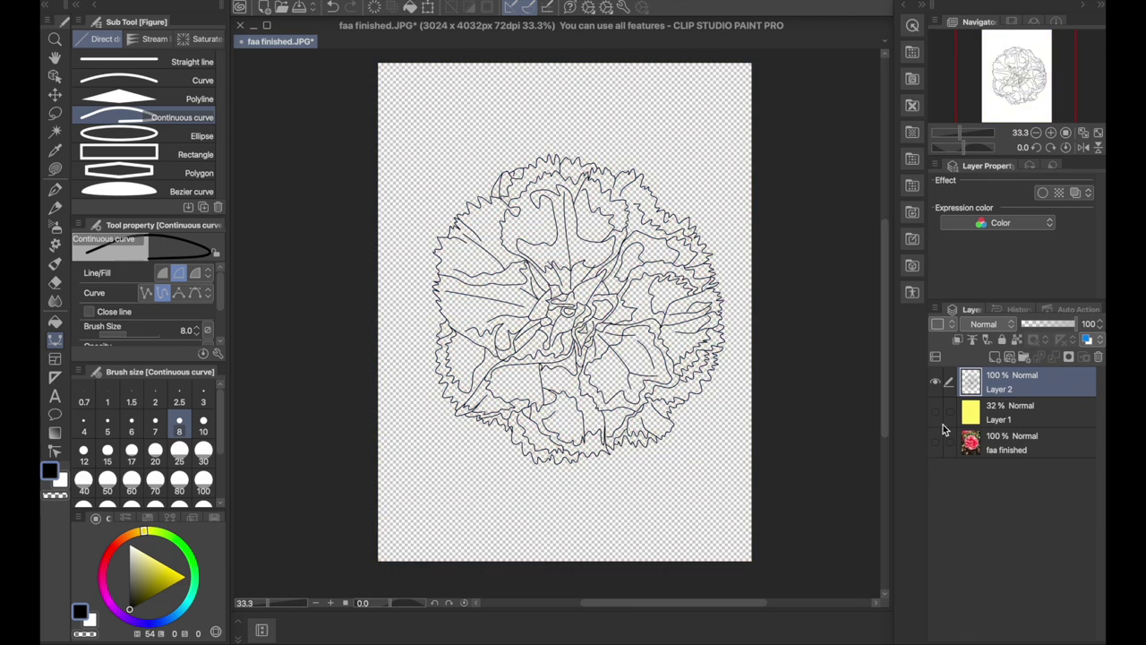
Step: Add a new raster layer, fill it entirely with white and place it beneath the line art layer
left_click(331, 1)
left_click(331, 1)
left_click(331, 1)
left_click(223, 478)
left_click(129, 544)
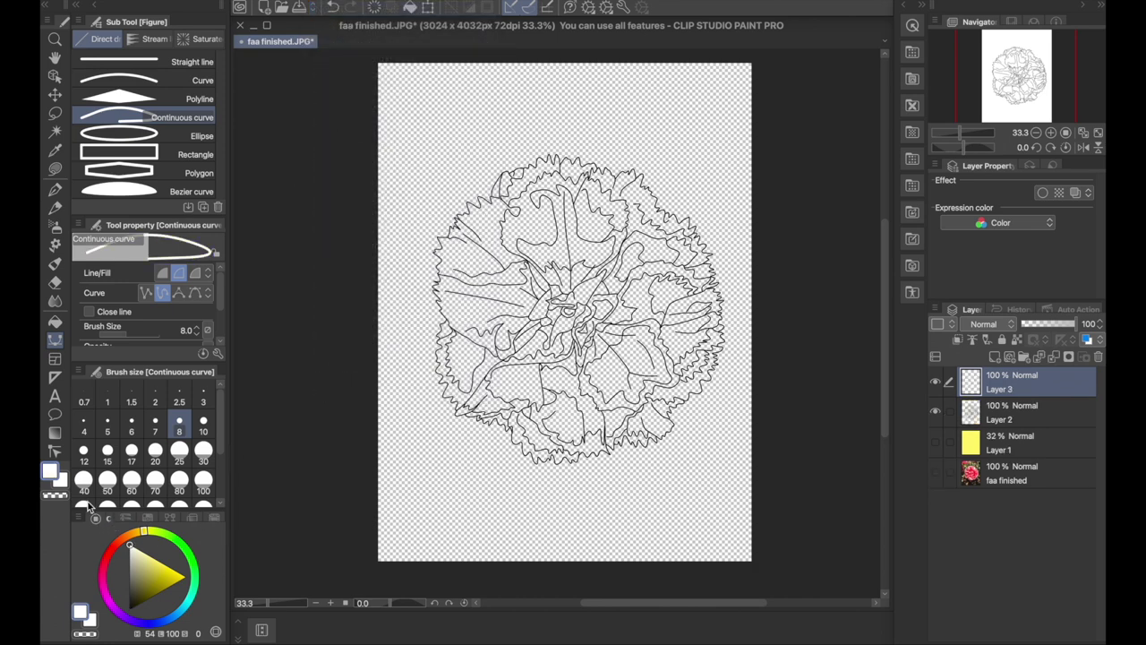
left_click(56, 322)
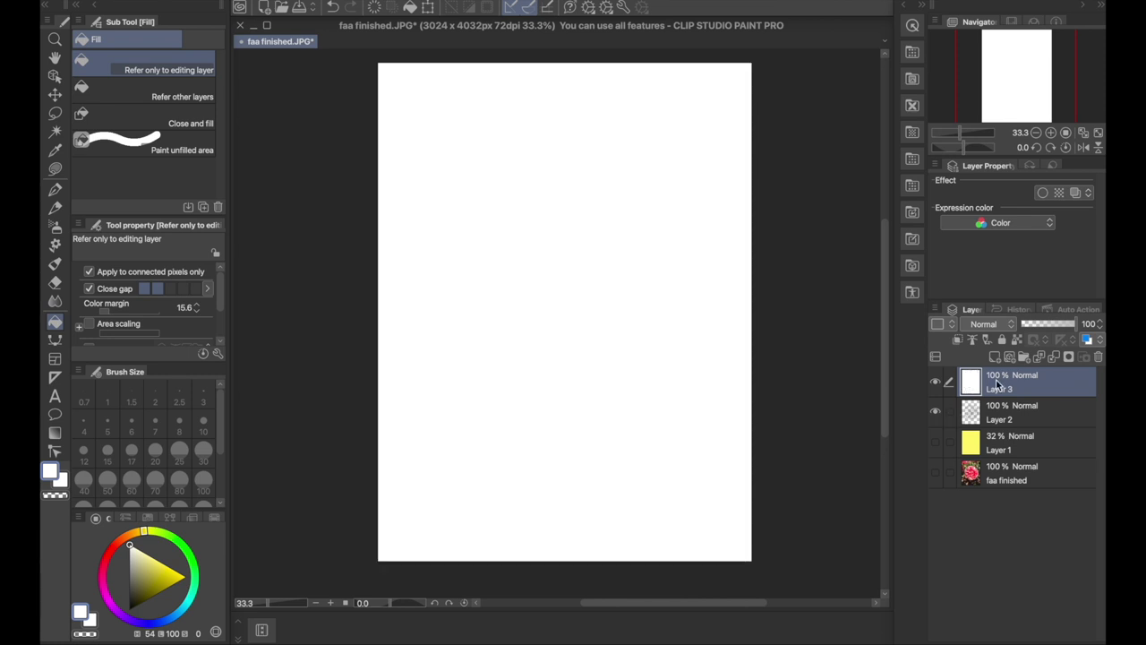
left_click_drag(996, 380, 994, 441)
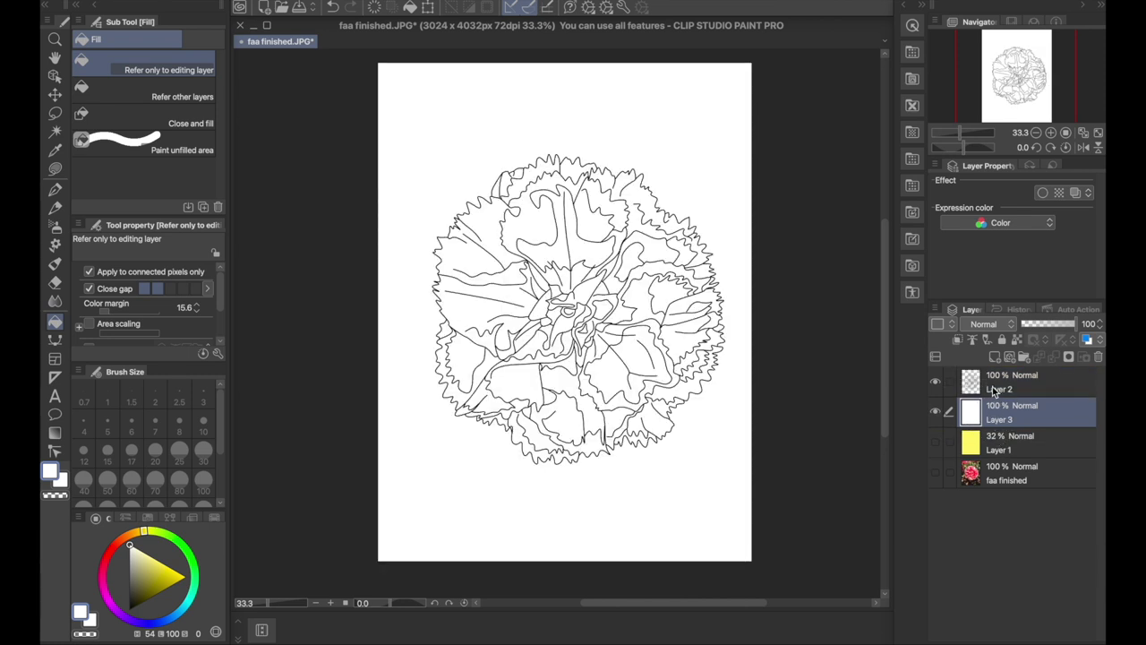
Step: Duplicate the line art layer, hide the original and merge the copy with the white layer as the only visible layers
left_click(994, 392)
key("super+v")
left_click(938, 415)
left_click(1003, 450)
left_click(1014, 389)
right_click(1014, 389)
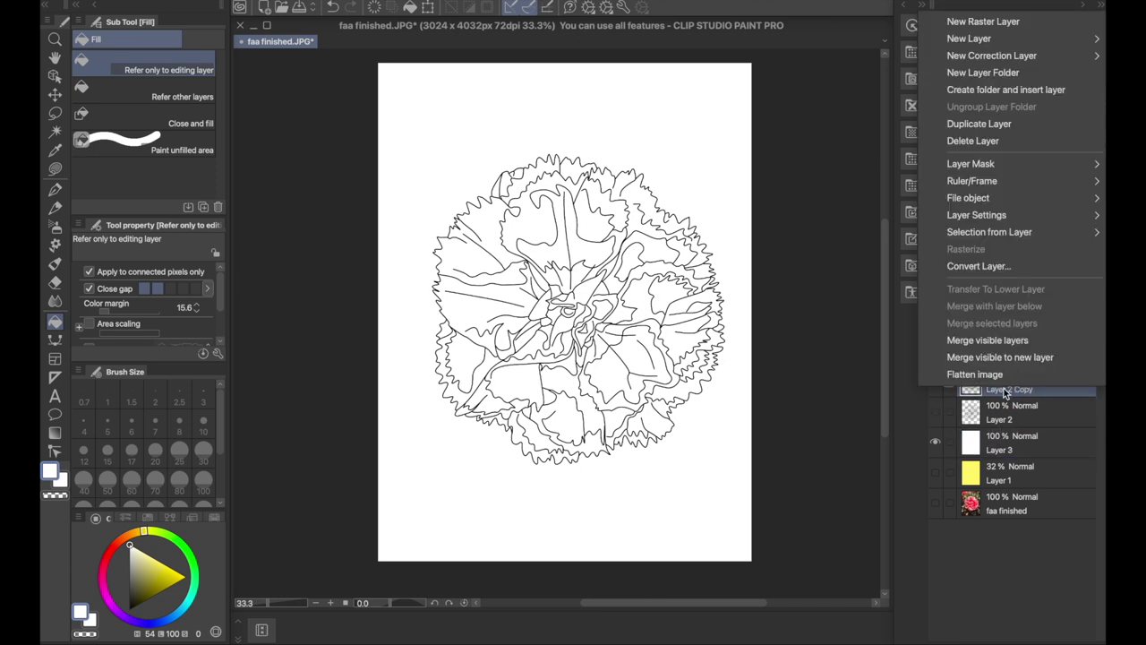
left_click(1009, 339)
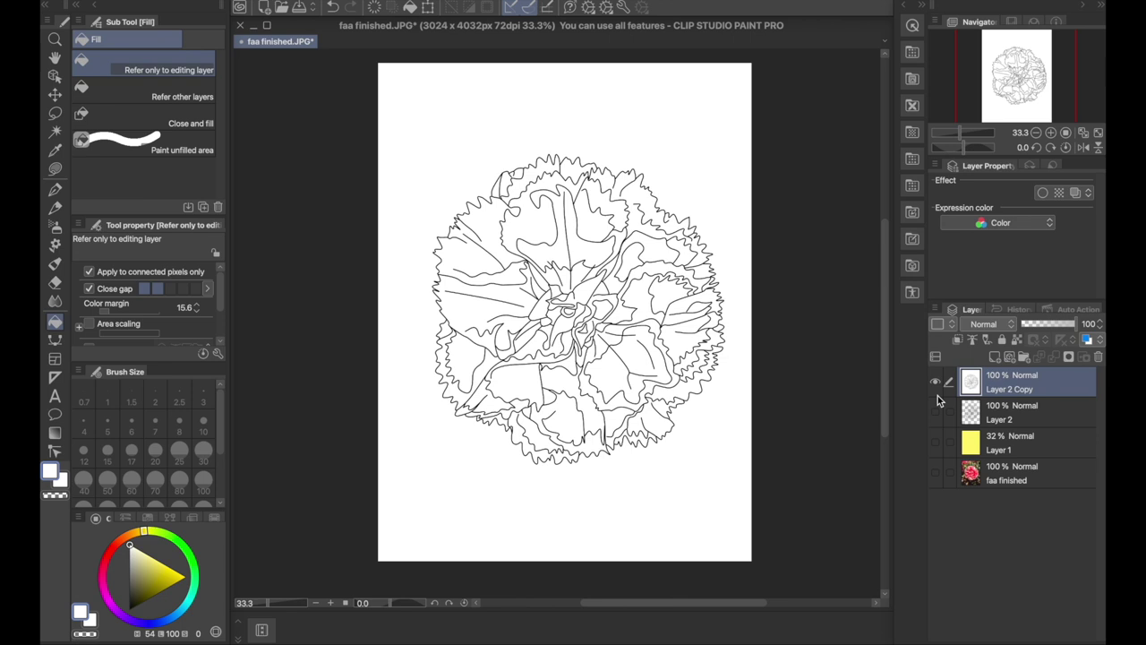
Step: Fill the white background around the flower with transparent colour on the merged line art copy
left_click(58, 497)
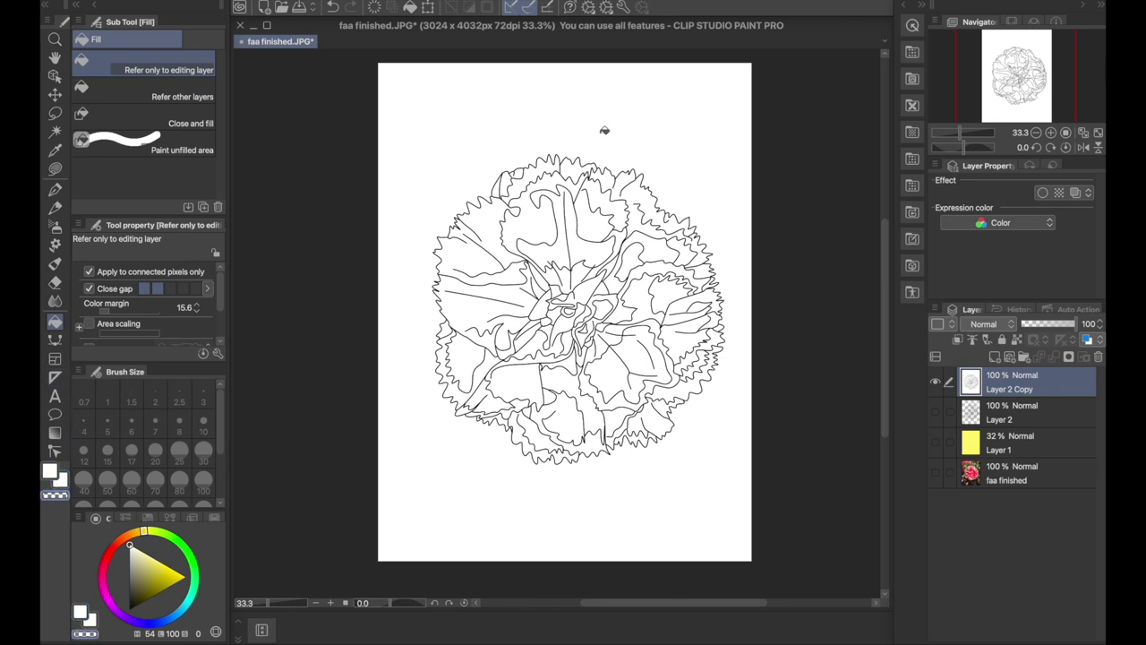
left_click(588, 157)
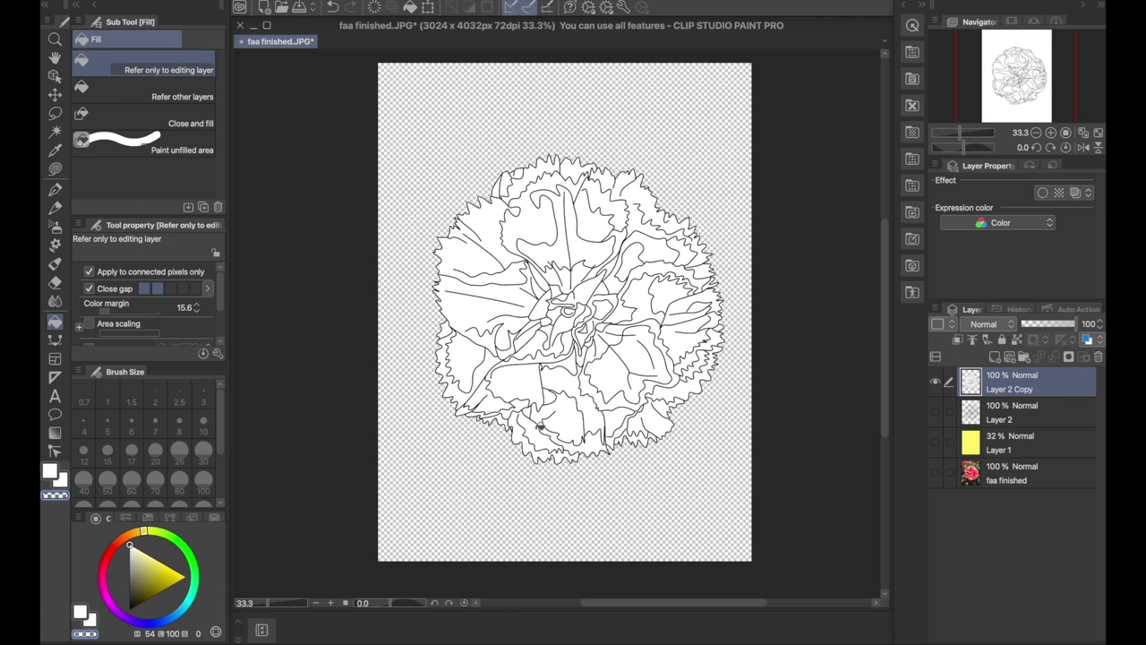
key("super+plus")
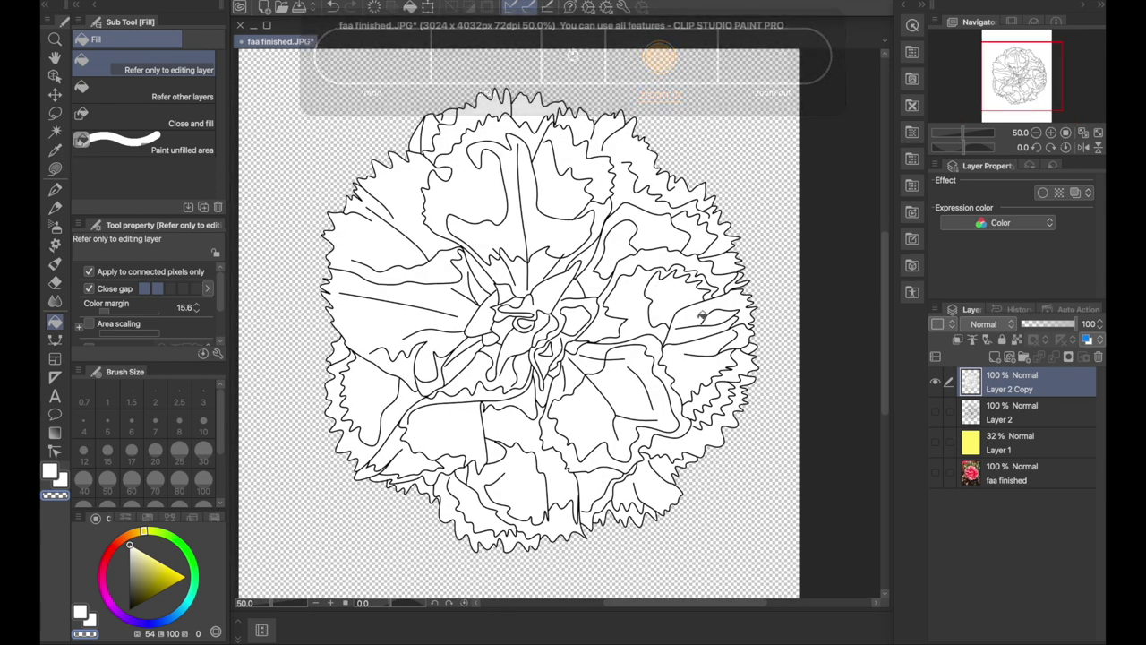
key("super+minus")
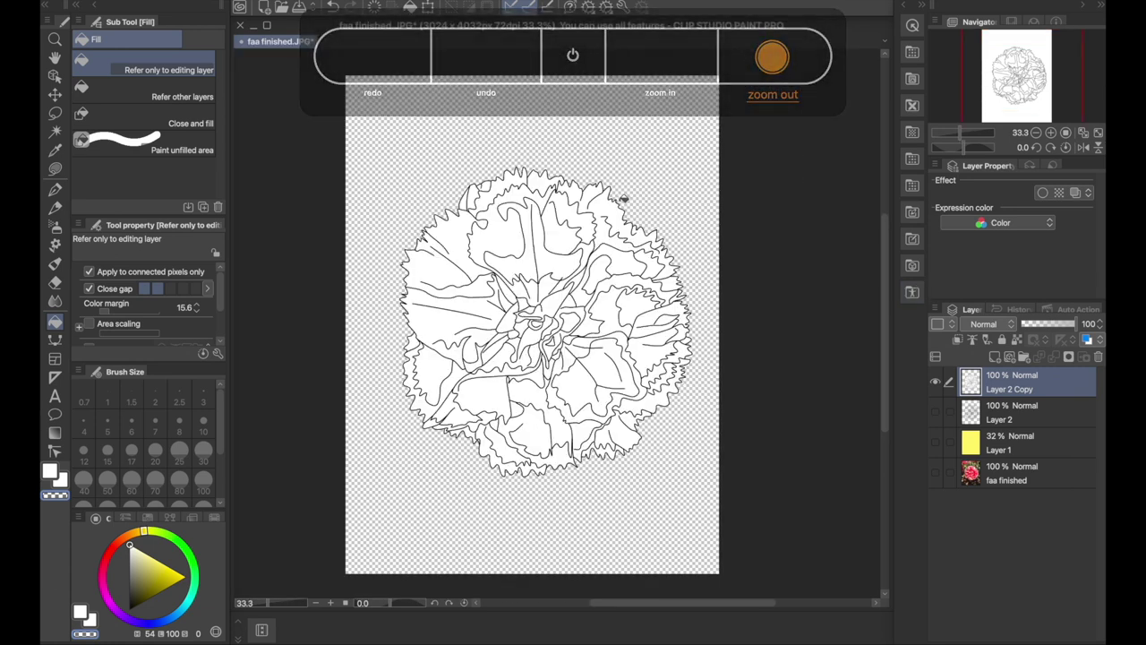
Step: Hide the merged white copy, show the original line art layer and duplicate it four times
left_click(936, 383)
left_click(934, 414)
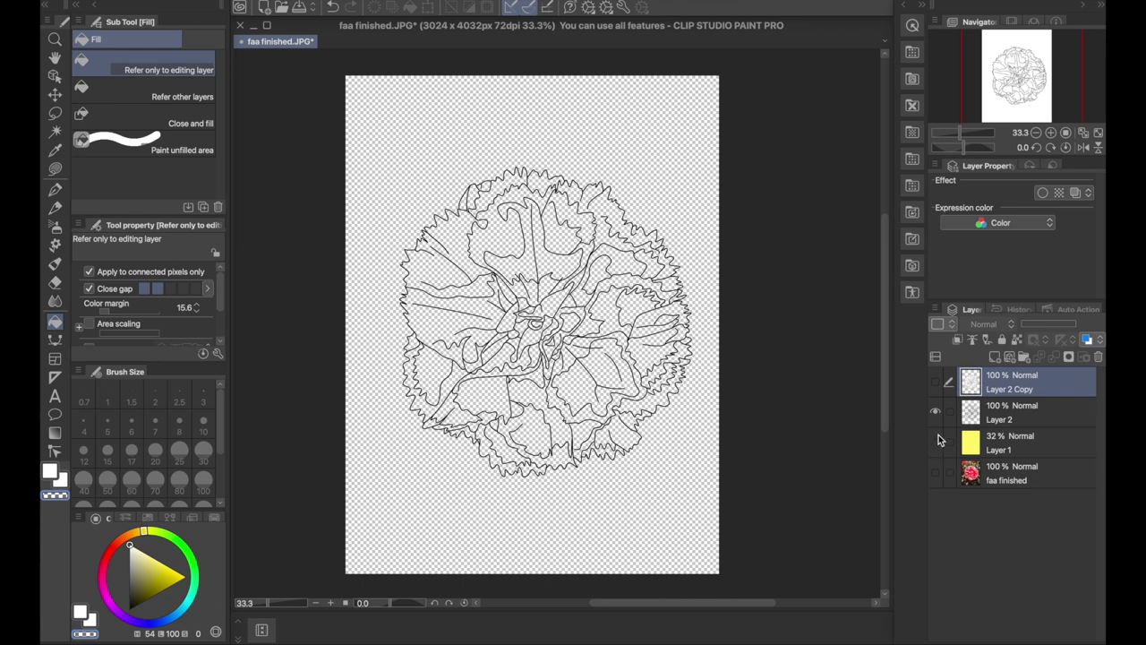
left_click(989, 418)
key("super+v")
key("super+v")
key("super+v")
key("super+v")
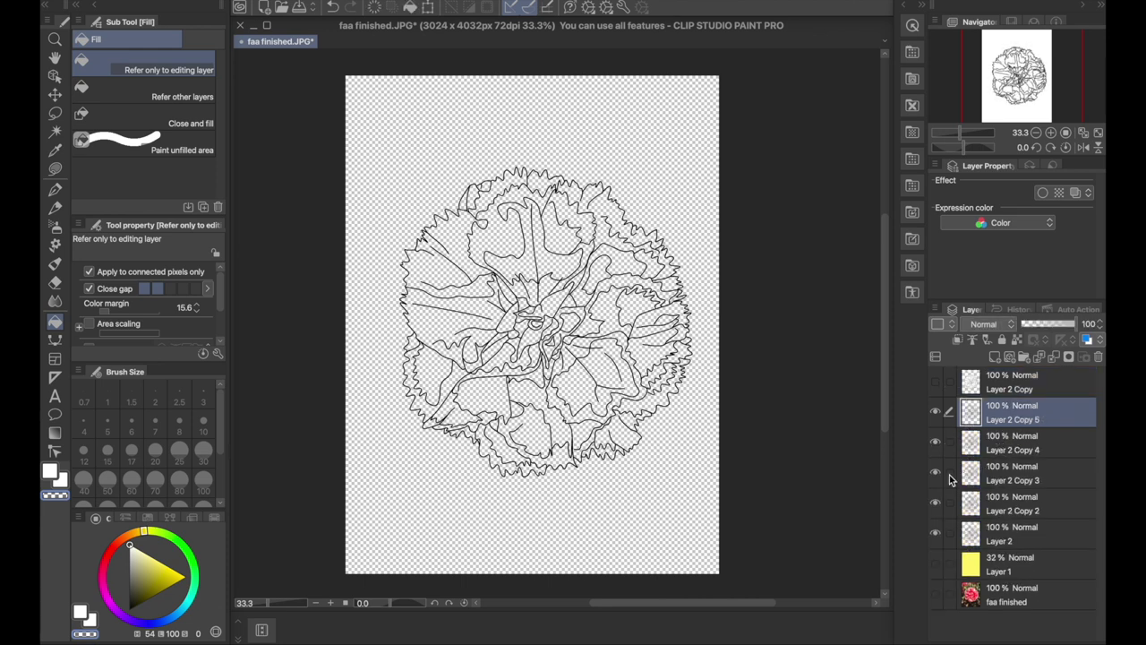
Step: Leave only Layer 2 Copy 5 visible over the carnation photo and fill the area around its flower outline with white
left_click_drag(934, 465, 935, 441)
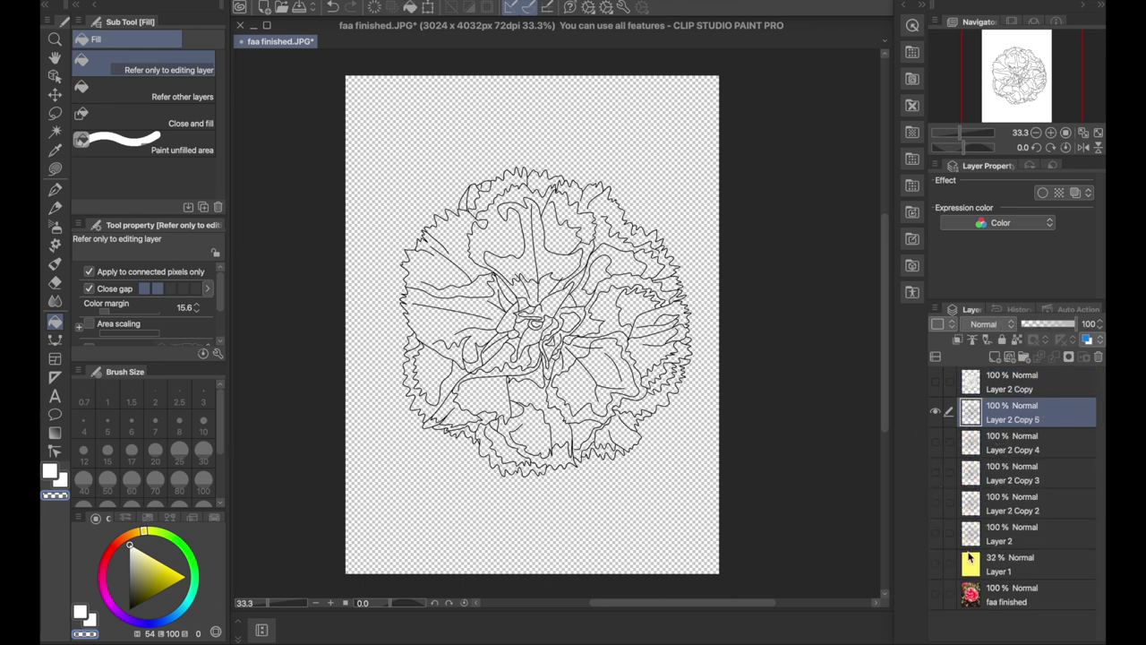
left_click(936, 594)
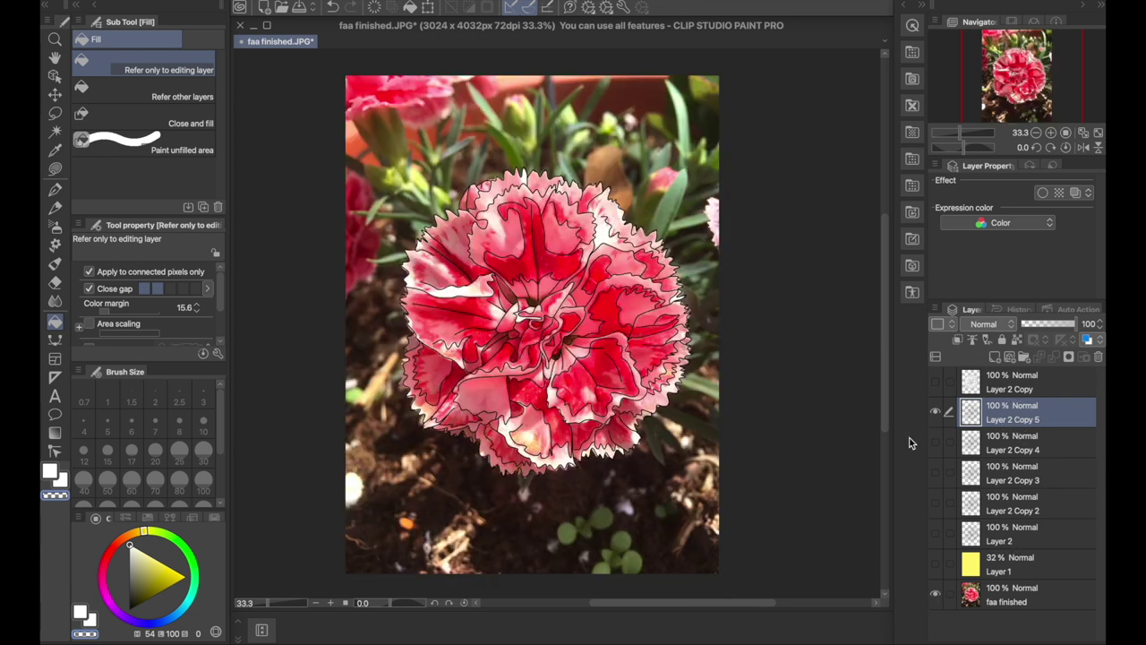
left_click(51, 464)
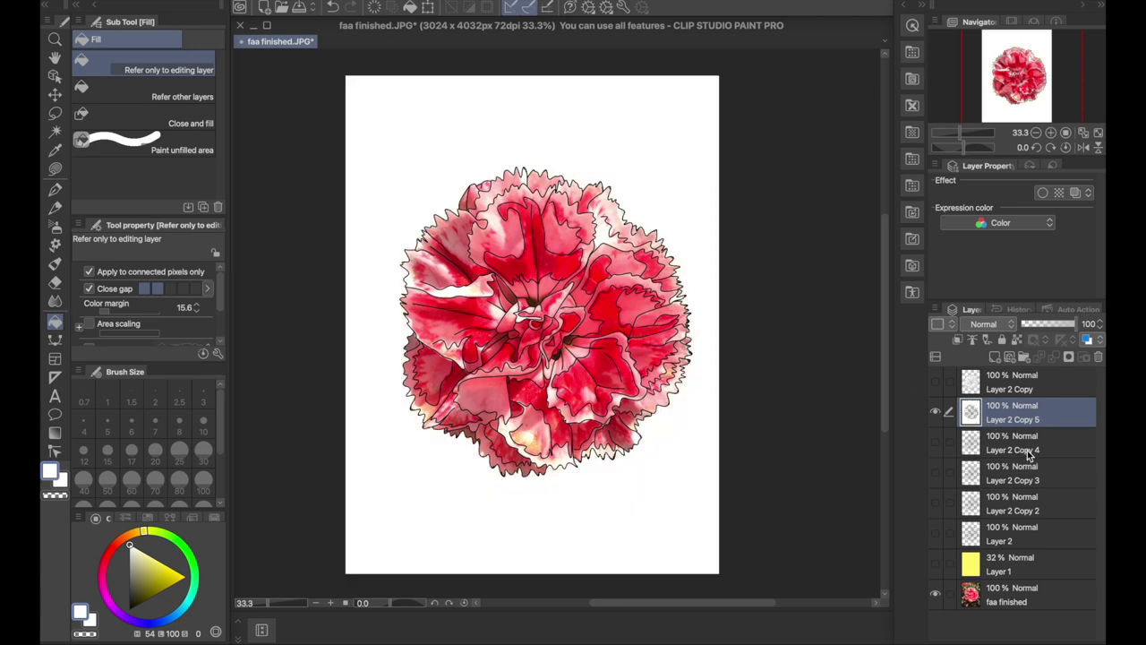
Step: Duplicate the carnation photo layer, hide the duplicate and lower the original photo's opacity to 53%
left_click(1007, 601)
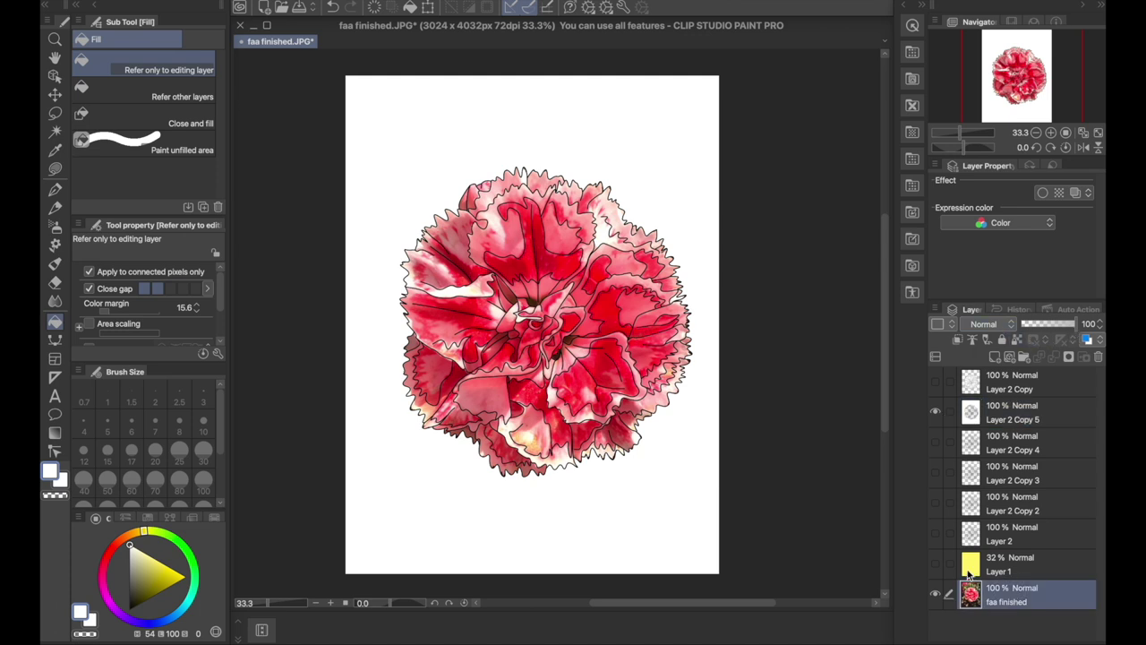
key("super+v")
left_click(936, 598)
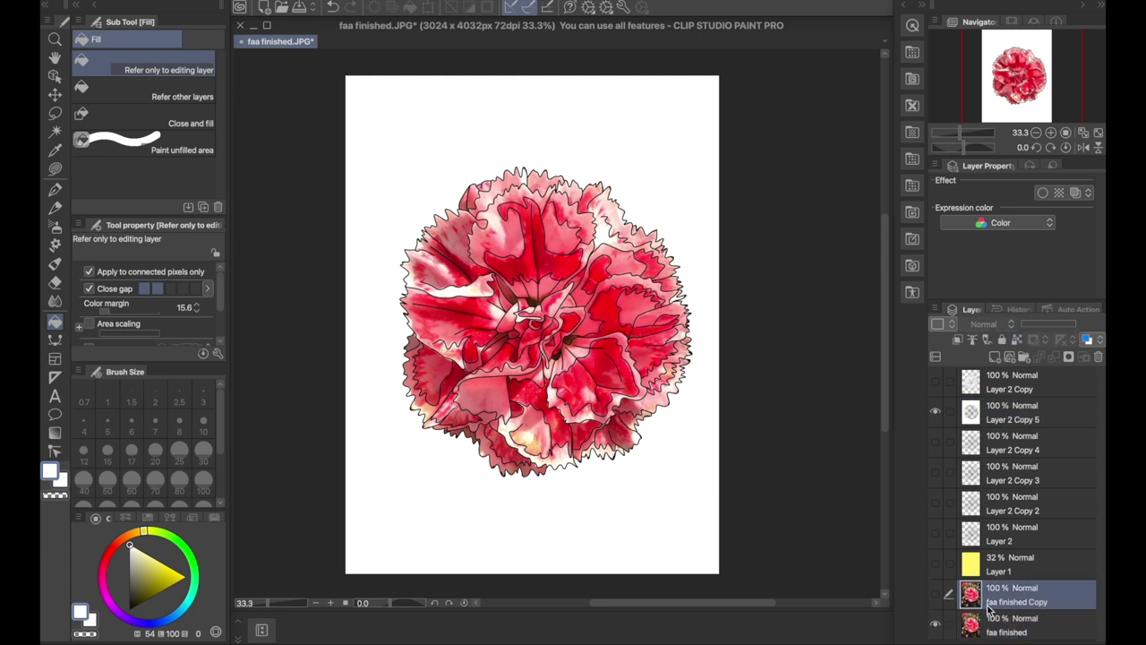
left_click(992, 624)
left_click(1051, 325)
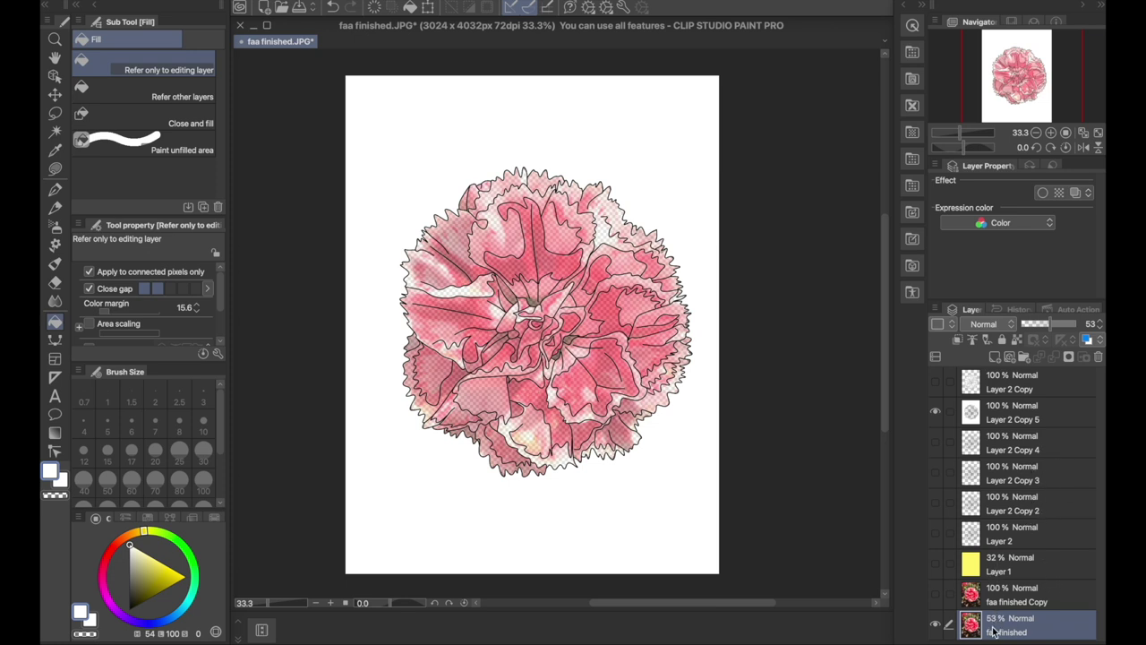
Step: Add another raster layer, fill it with white and place it beneath the faded photo
left_click(331, 7)
left_click(367, 8)
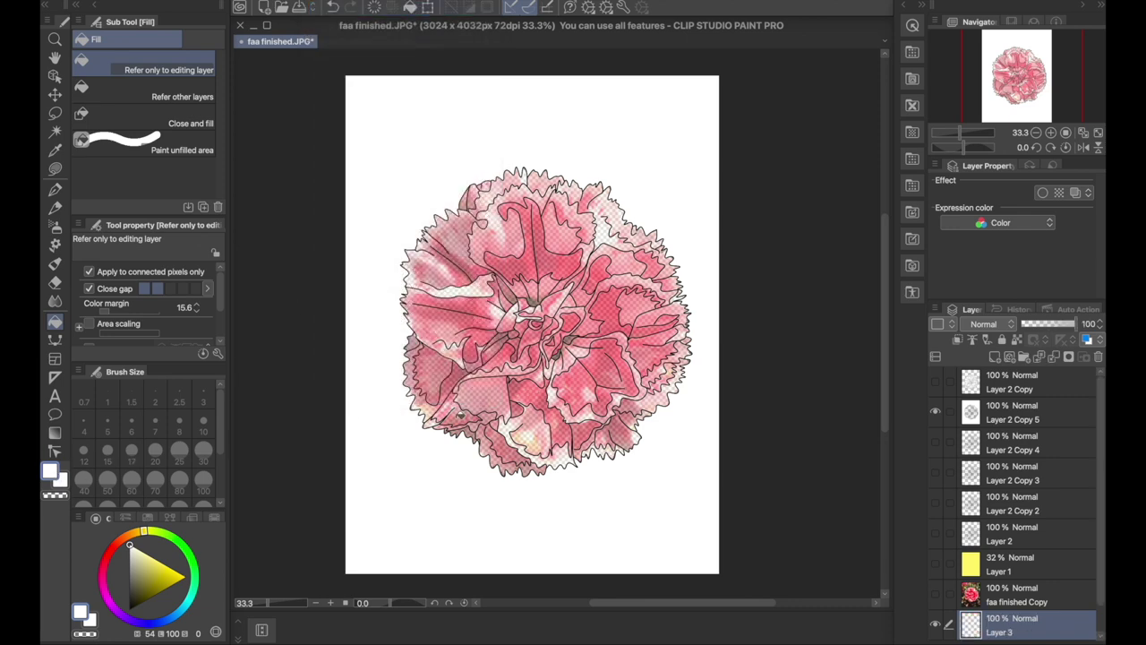
left_click(690, 468)
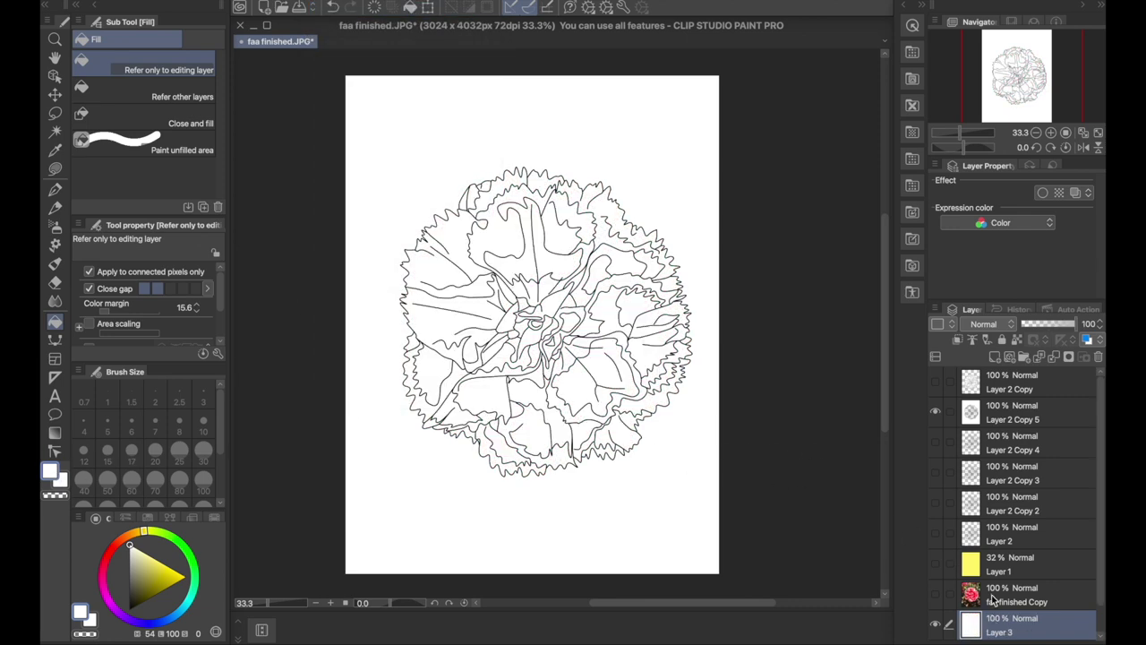
left_click_drag(1100, 564, 1100, 591)
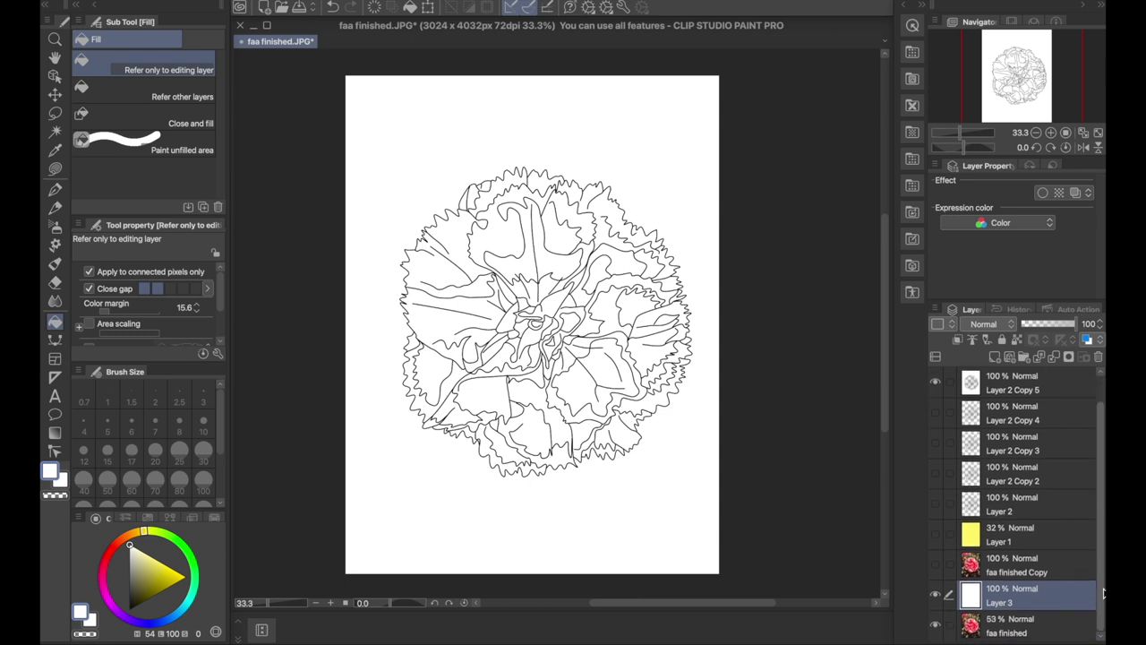
left_click_drag(1009, 600, 1008, 624)
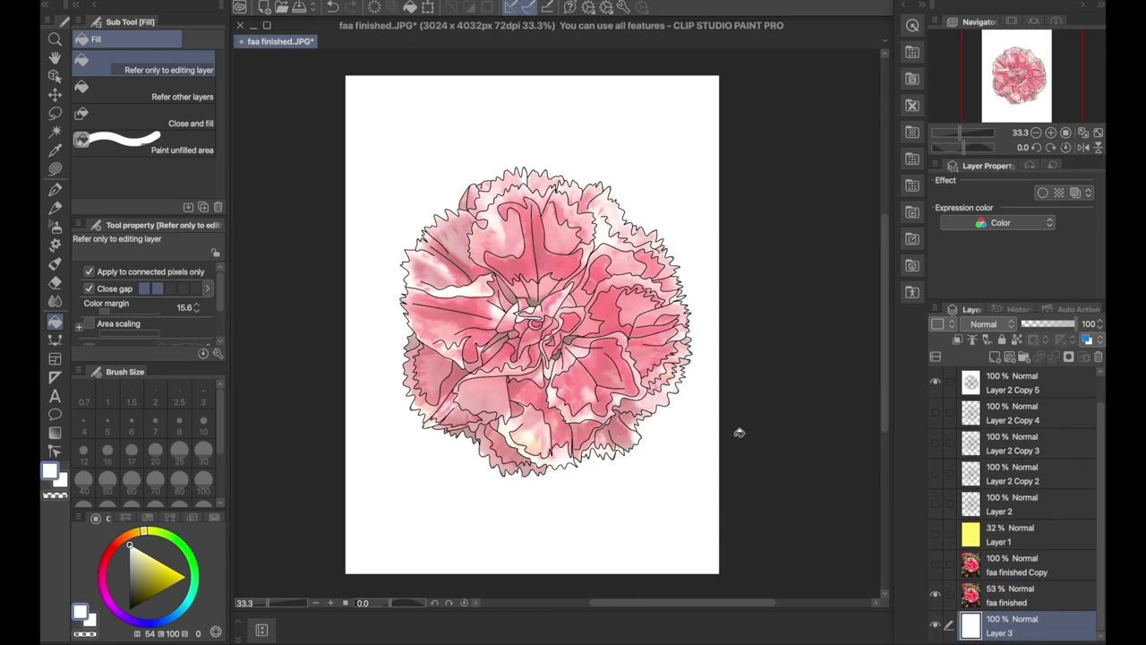
Step: Merge the visible layers into one faded flower image and fill the white area around it with transparent colour
right_click(1007, 605)
left_click(1013, 547)
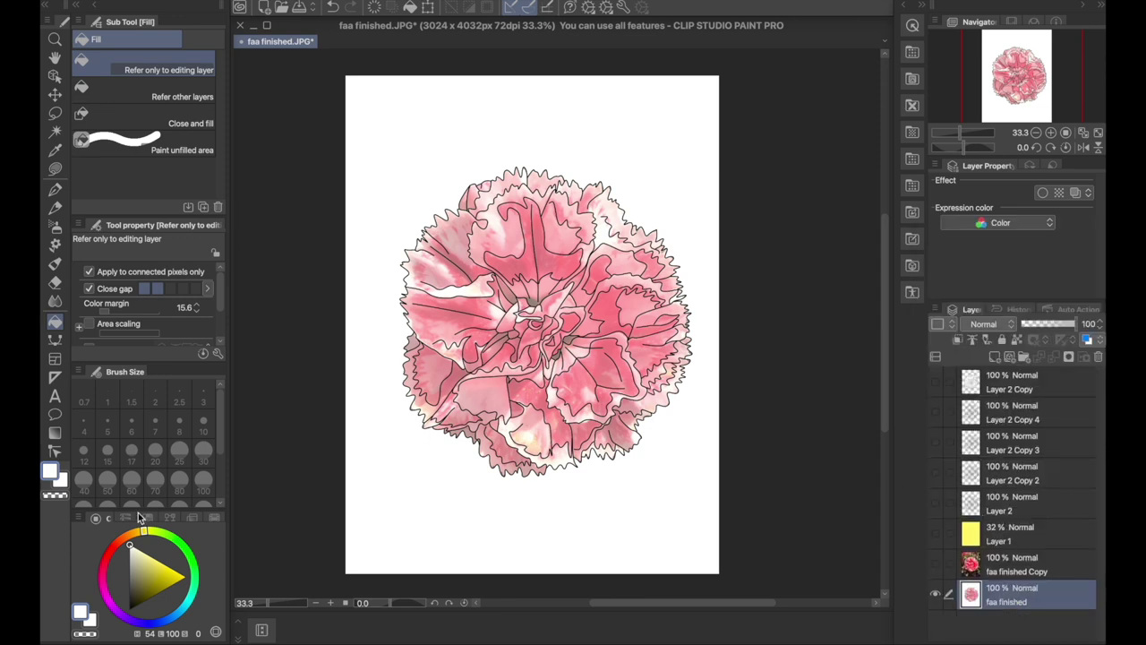
left_click(65, 495)
left_click(476, 149)
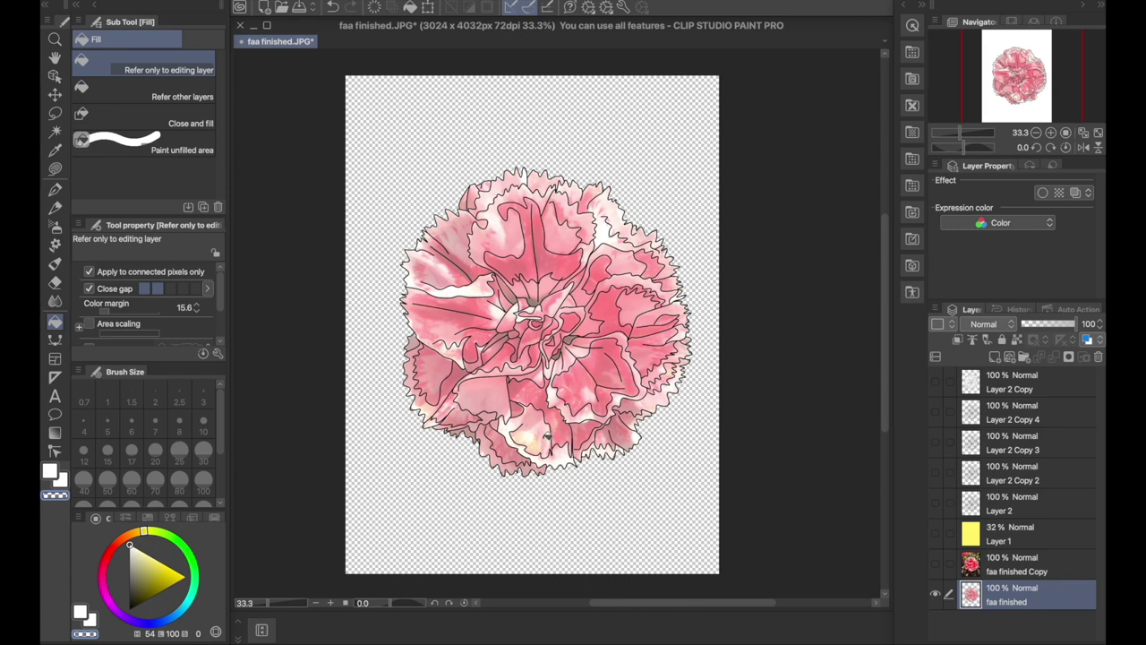
scroll(512, 493, "up", 2)
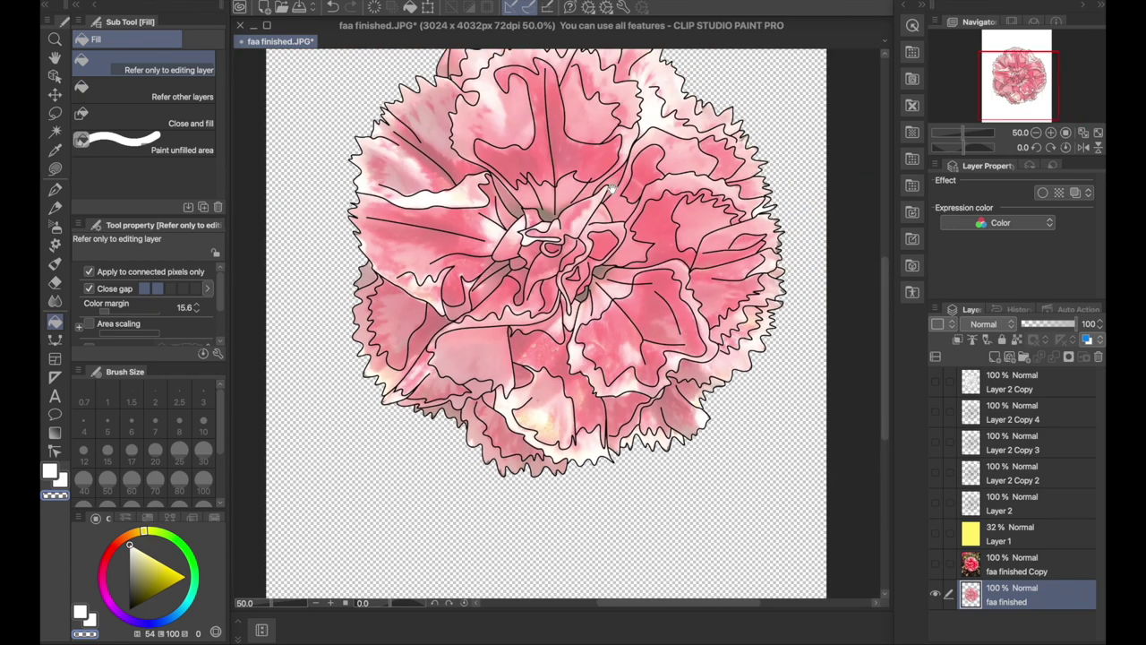
scroll(610, 188, "up", 2)
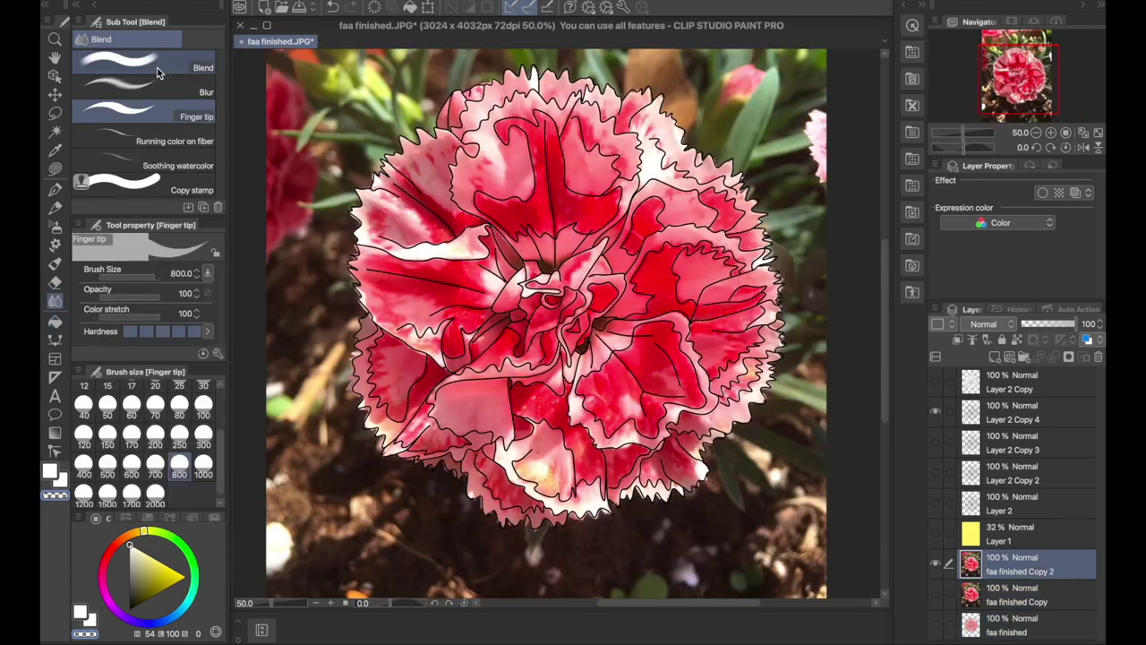
left_click(179, 466)
left_click_drag(497, 303, 498, 324)
key("super+z")
left_click(155, 433)
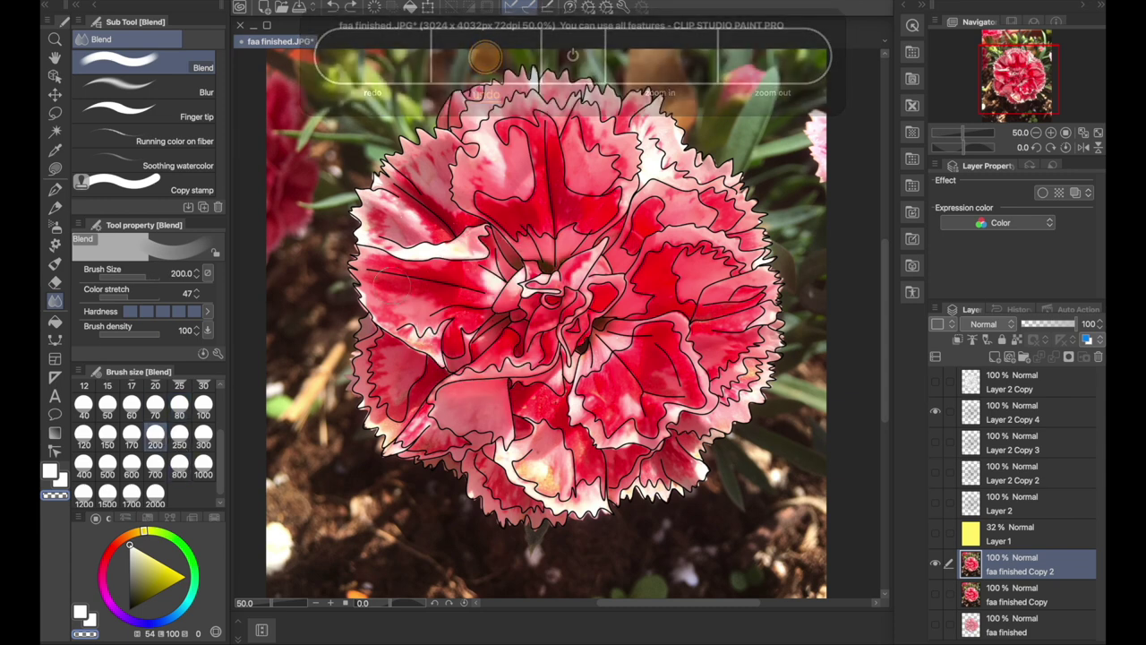
mouse_move(379, 272)
left_mouse_down()
mouse_move(432, 335)
mouse_move(397, 345)
mouse_move(380, 411)
left_mouse_up()
key("super+z")
key("super+z")
key("super+z")
key("super+z")
key("super+z")
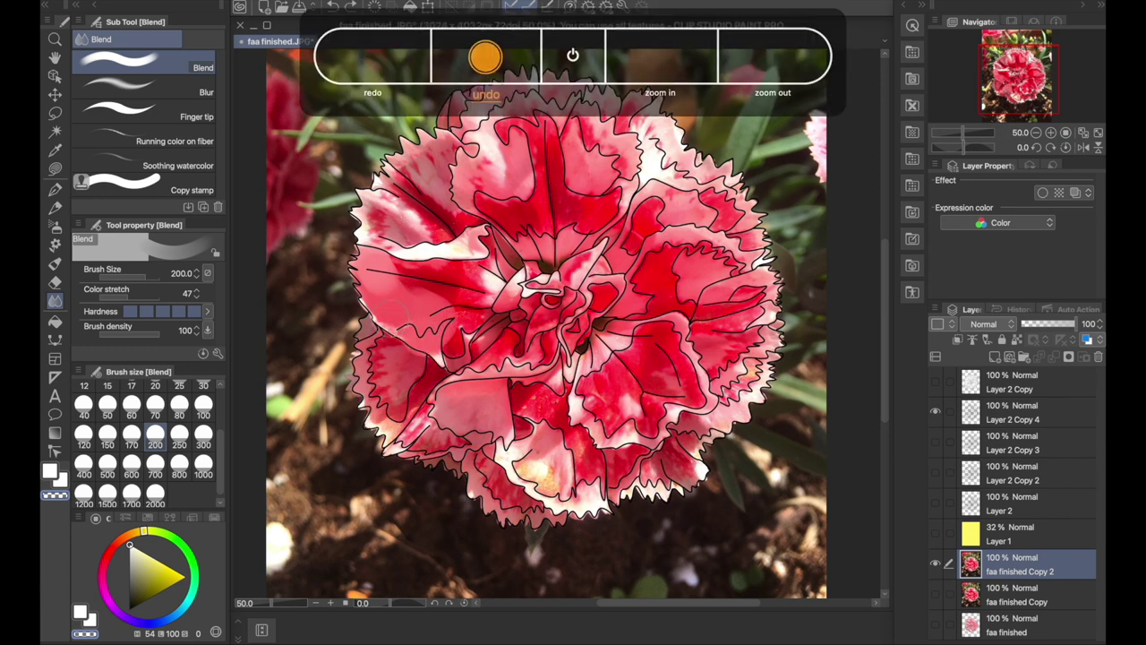
Step: Smear the photo copy's left, top and central petals into soft colour patches with the Blend brush at size 120
left_click(83, 434)
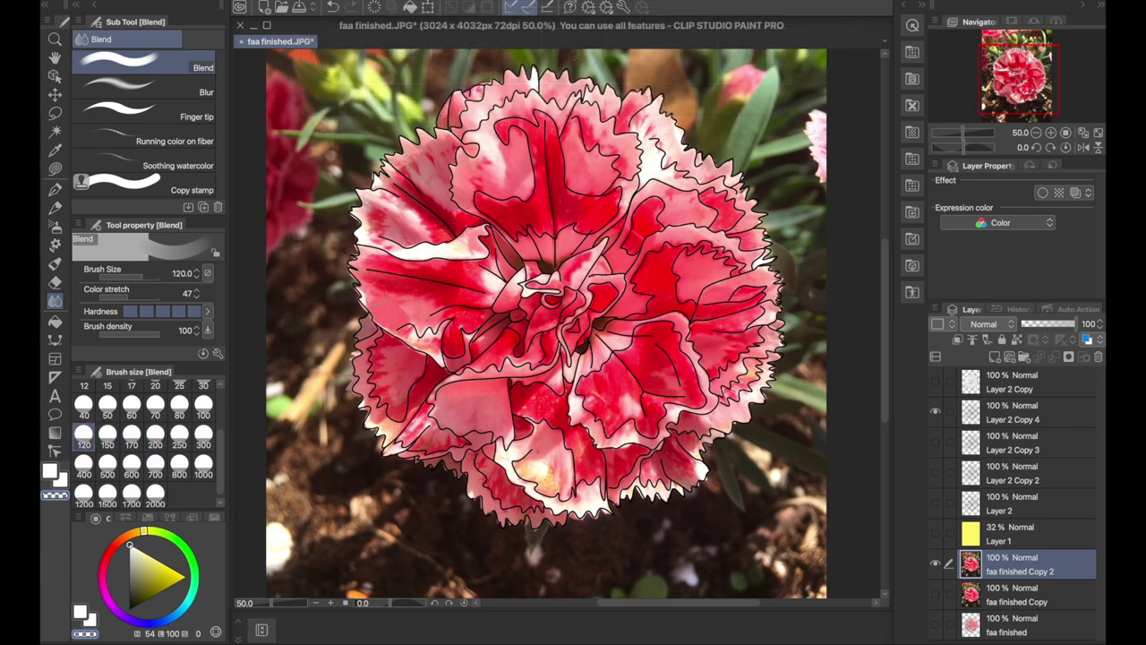
mouse_move(404, 290)
left_mouse_down()
mouse_move(377, 279)
mouse_move(363, 243)
mouse_move(371, 211)
left_mouse_up()
mouse_move(408, 253)
left_mouse_down()
mouse_move(389, 251)
mouse_move(457, 257)
mouse_move(482, 240)
mouse_move(428, 253)
mouse_move(403, 215)
mouse_move(354, 202)
mouse_move(399, 237)
mouse_move(447, 219)
mouse_move(399, 183)
mouse_move(385, 157)
mouse_move(426, 191)
mouse_move(413, 154)
mouse_move(383, 155)
mouse_move(421, 128)
left_mouse_up()
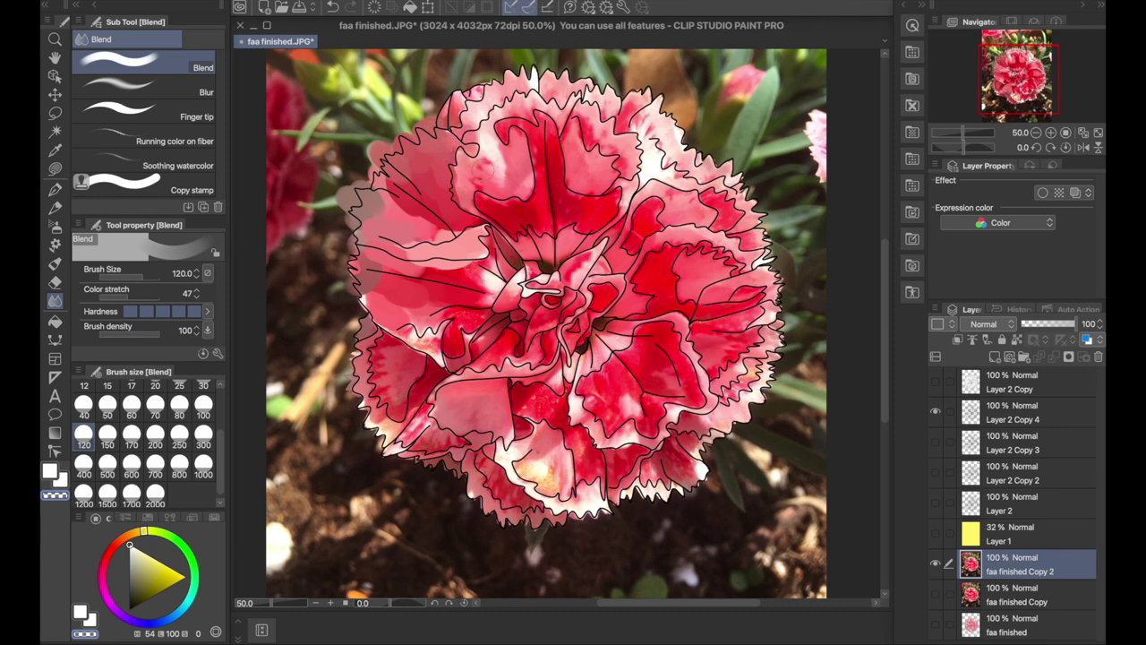
mouse_move(466, 164)
left_mouse_down()
mouse_move(490, 148)
mouse_move(465, 173)
mouse_move(478, 171)
mouse_move(469, 187)
mouse_move(495, 211)
left_mouse_up()
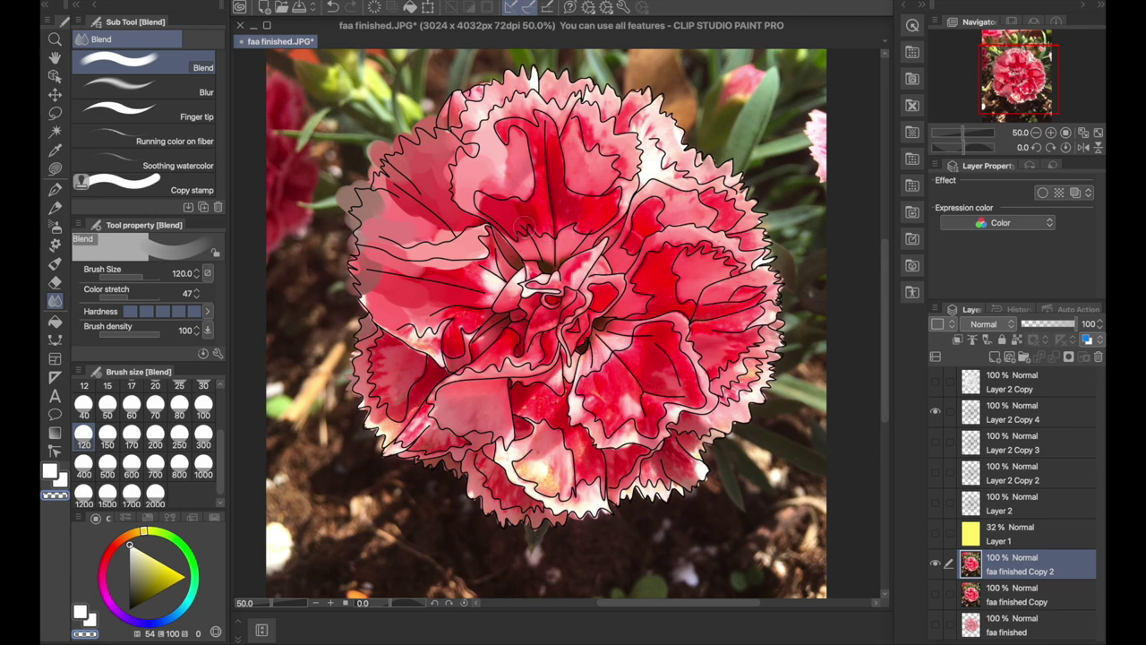
mouse_move(513, 195)
left_mouse_down()
mouse_move(537, 154)
mouse_move(457, 107)
mouse_move(462, 118)
mouse_move(486, 94)
mouse_move(517, 88)
mouse_move(582, 187)
mouse_move(559, 207)
mouse_move(573, 183)
mouse_move(606, 222)
mouse_move(609, 150)
mouse_move(578, 125)
mouse_move(573, 82)
mouse_move(533, 77)
mouse_move(517, 59)
left_mouse_up()
mouse_move(613, 105)
left_mouse_down()
mouse_move(635, 107)
mouse_move(604, 90)
mouse_move(657, 151)
mouse_move(652, 122)
mouse_move(684, 174)
mouse_move(638, 175)
mouse_move(721, 184)
mouse_move(572, 285)
mouse_move(499, 281)
mouse_move(495, 296)
mouse_move(481, 280)
mouse_move(397, 338)
mouse_move(358, 274)
mouse_move(432, 358)
mouse_move(490, 309)
left_mouse_up()
Step: Smear the photo copy's lower-left, bottom, central and right petals into soft colour patches with the Blend brush at size 120
mouse_move(464, 369)
left_mouse_down()
mouse_move(513, 337)
mouse_move(503, 355)
mouse_move(526, 349)
mouse_move(530, 292)
mouse_move(512, 310)
mouse_move(603, 297)
mouse_move(578, 344)
mouse_move(510, 387)
mouse_move(475, 378)
mouse_move(394, 448)
mouse_move(439, 452)
mouse_move(472, 405)
mouse_move(412, 430)
mouse_move(376, 407)
mouse_move(385, 440)
left_mouse_up()
mouse_move(375, 357)
left_mouse_down()
mouse_move(419, 382)
mouse_move(405, 357)
left_mouse_up()
mouse_move(507, 477)
left_mouse_down()
mouse_move(407, 448)
mouse_move(481, 484)
left_mouse_up()
mouse_move(508, 523)
left_mouse_down()
mouse_move(503, 440)
mouse_move(519, 435)
mouse_move(529, 475)
left_mouse_up()
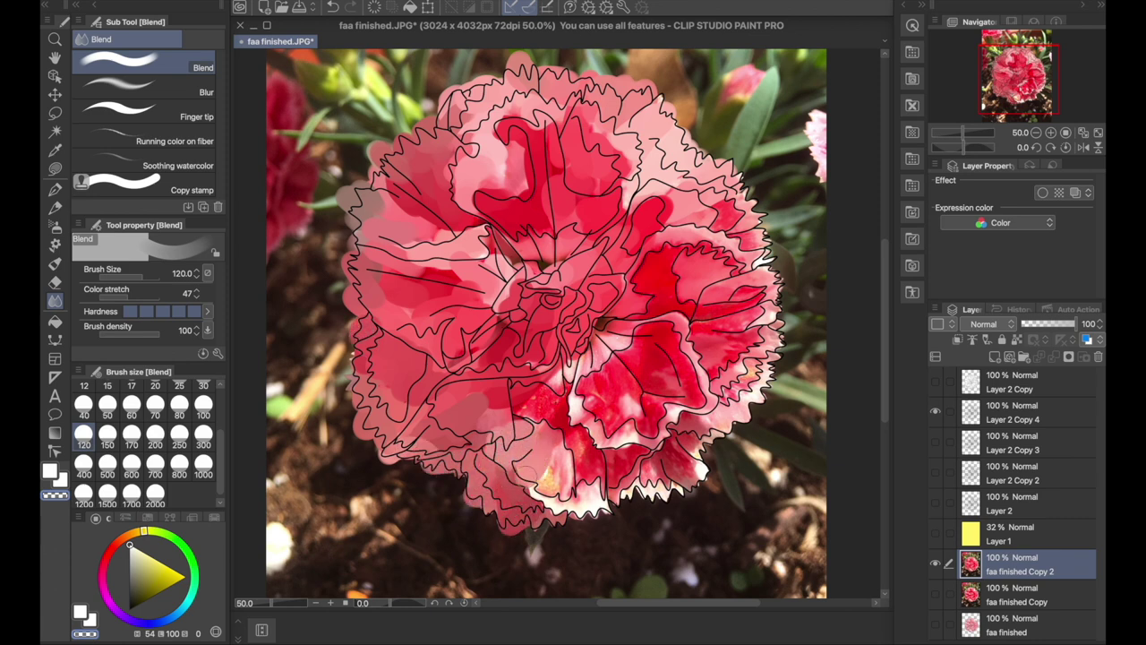
mouse_move(573, 505)
left_mouse_down()
mouse_move(551, 452)
mouse_move(537, 483)
mouse_move(537, 416)
mouse_move(573, 363)
mouse_move(599, 353)
mouse_move(607, 320)
mouse_move(573, 349)
left_mouse_up()
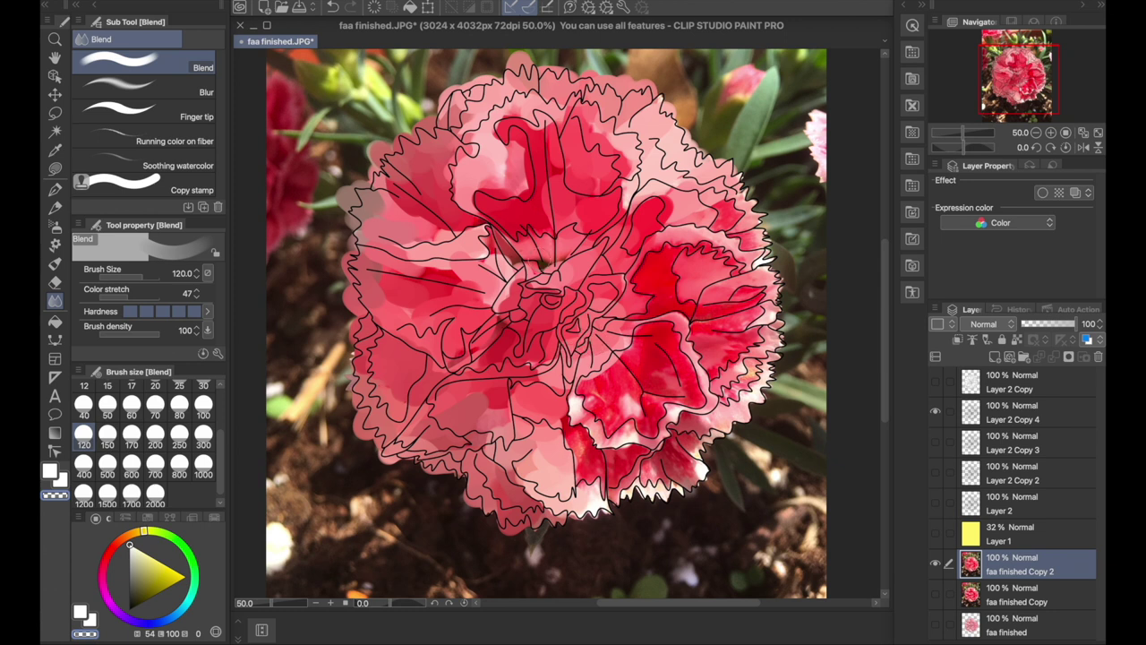
left_click_drag(544, 264, 562, 256)
mouse_move(572, 433)
left_mouse_down()
mouse_move(581, 455)
mouse_move(558, 426)
mouse_move(604, 491)
mouse_move(584, 508)
mouse_move(590, 517)
mouse_move(631, 470)
mouse_move(667, 493)
mouse_move(676, 464)
mouse_move(634, 451)
mouse_move(613, 468)
left_mouse_up()
mouse_move(611, 409)
left_mouse_down()
mouse_move(627, 407)
mouse_move(587, 394)
mouse_move(647, 349)
mouse_move(653, 362)
mouse_move(658, 318)
mouse_move(686, 423)
mouse_move(698, 386)
mouse_move(664, 328)
mouse_move(696, 264)
mouse_move(751, 267)
mouse_move(721, 202)
mouse_move(696, 222)
left_mouse_up()
mouse_move(770, 258)
left_mouse_down()
mouse_move(763, 300)
mouse_move(723, 321)
mouse_move(713, 302)
mouse_move(750, 342)
mouse_move(736, 363)
mouse_move(763, 373)
mouse_move(753, 329)
mouse_move(772, 325)
mouse_move(682, 474)
left_mouse_up()
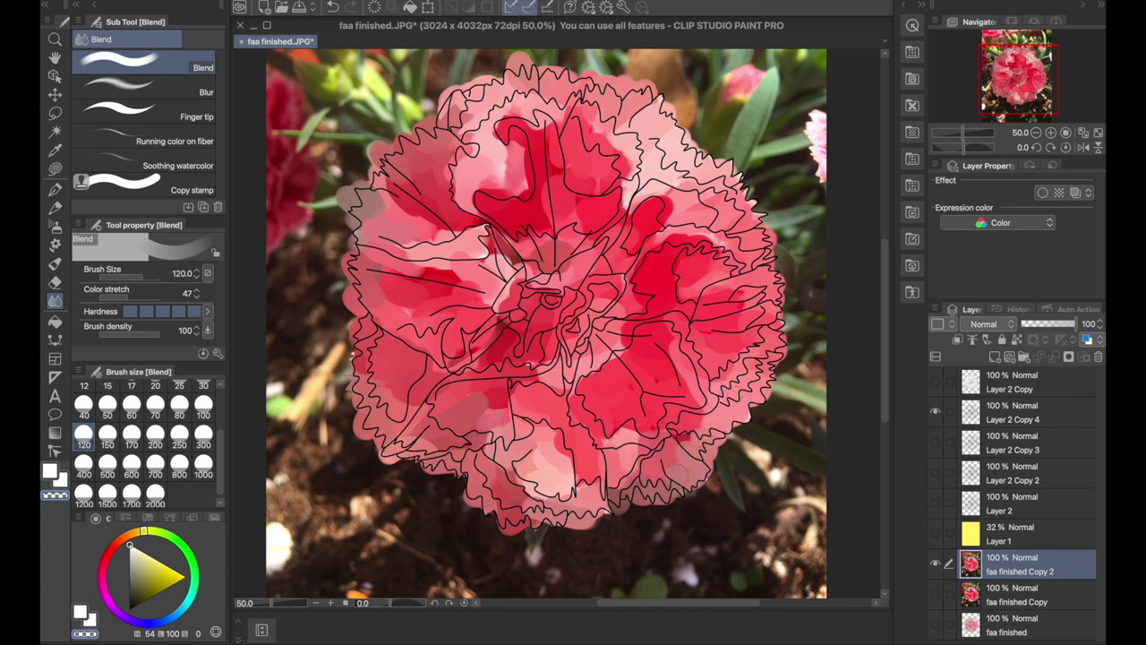
left_click_drag(616, 495, 598, 500)
left_click_drag(562, 291, 607, 292)
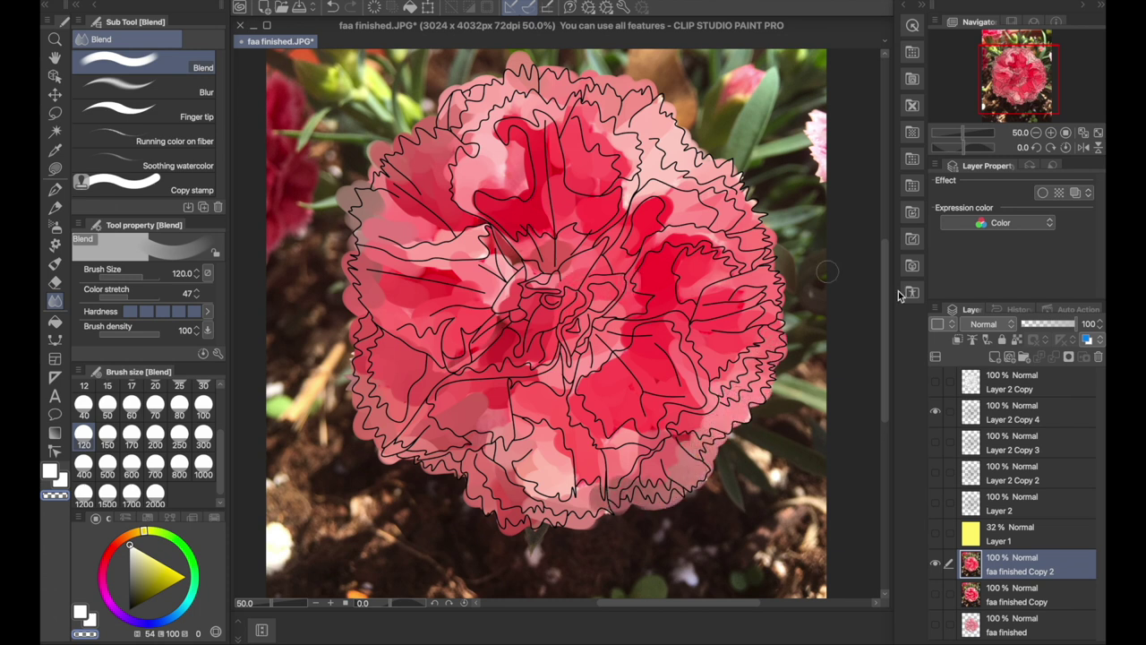
Step: Fill the area around the flower with white on the Layer 2 Copy 4 line art layer
left_click(1016, 423)
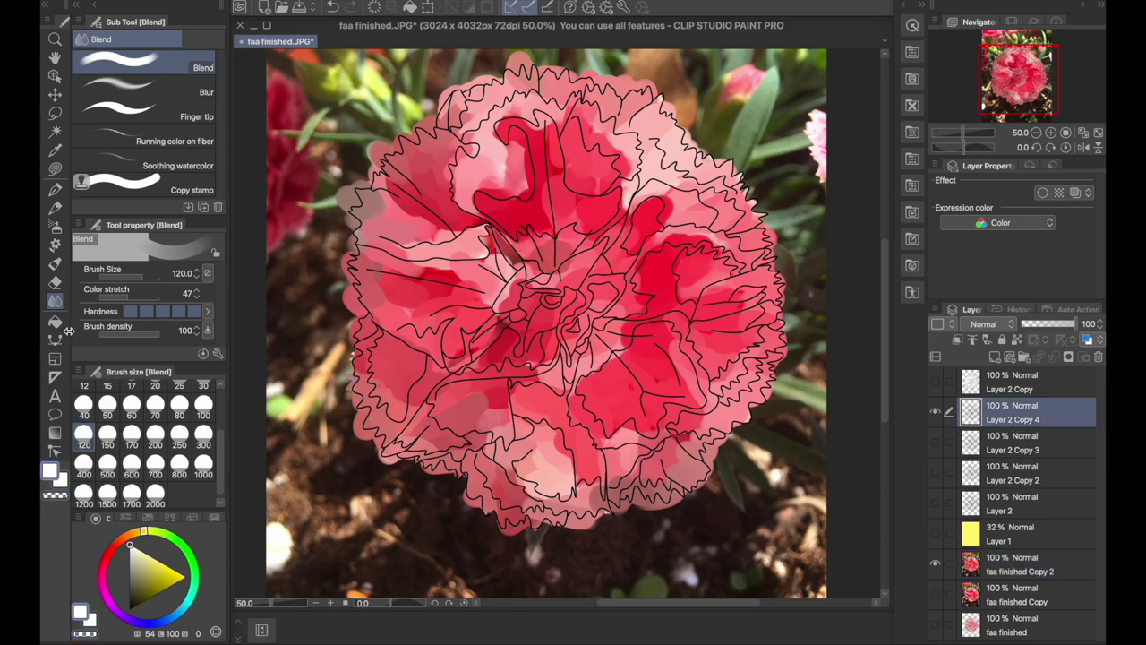
left_click(54, 321)
left_click(344, 171)
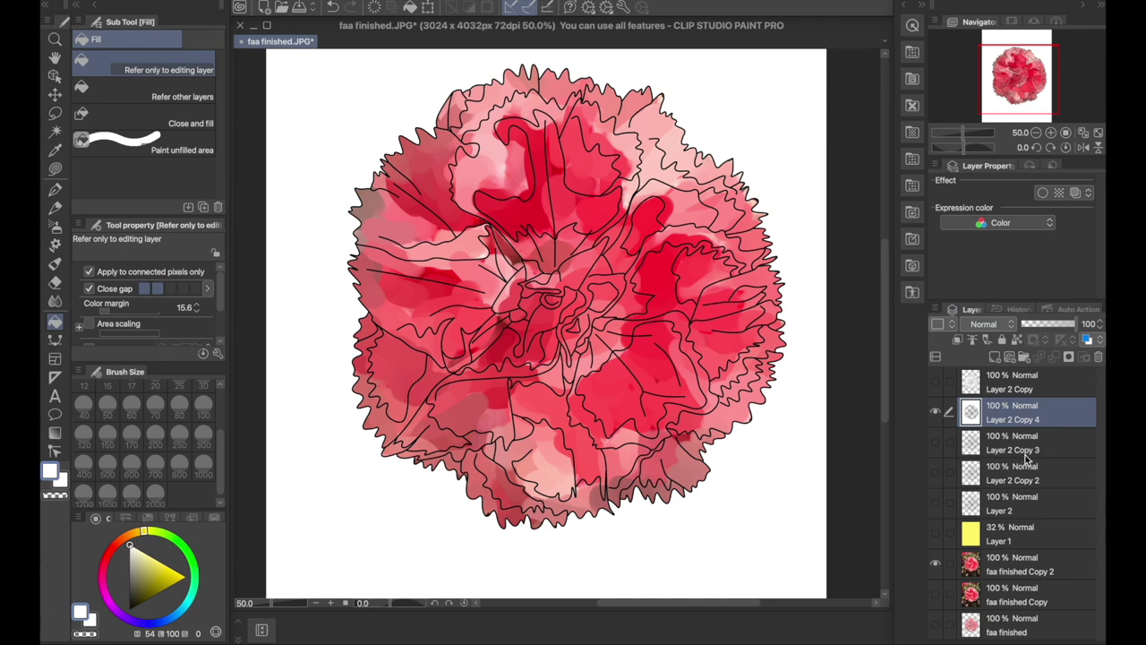
Step: Merge the visible layers into one blended flower image and fill the white area around it with transparent colour
right_click(1007, 428)
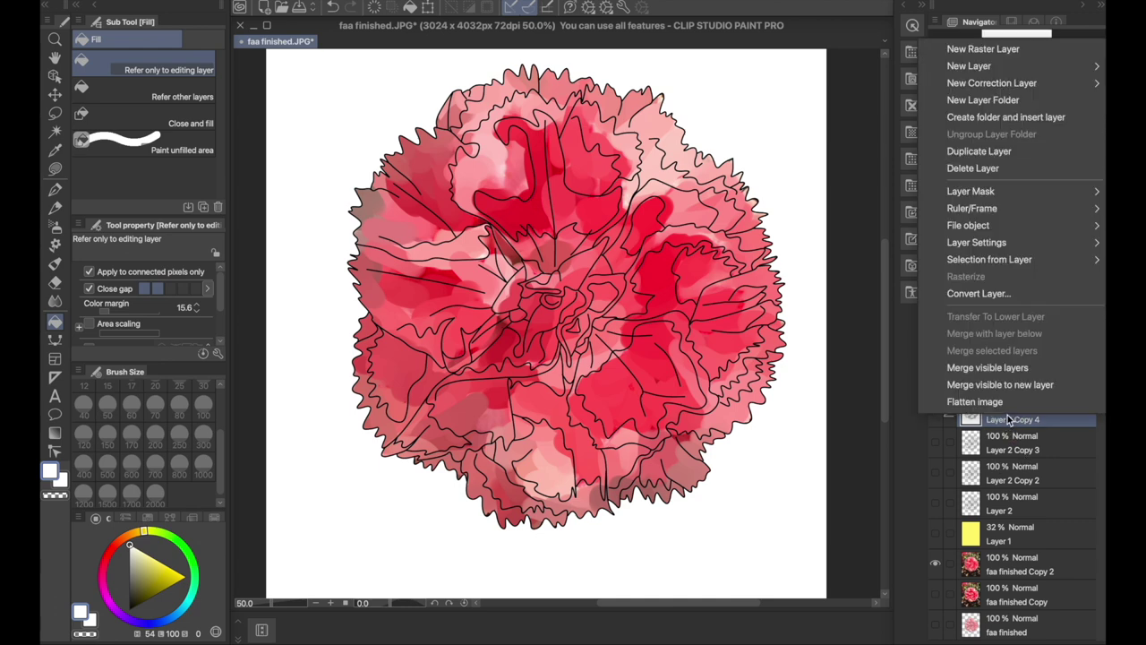
left_click(1011, 368)
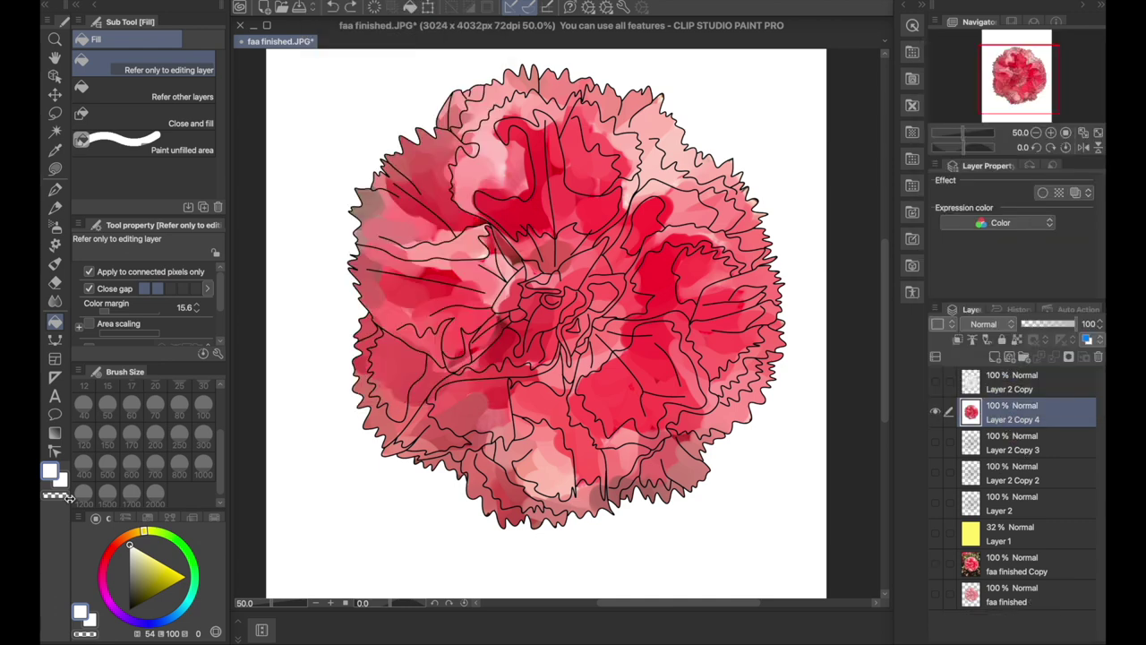
left_click(363, 137)
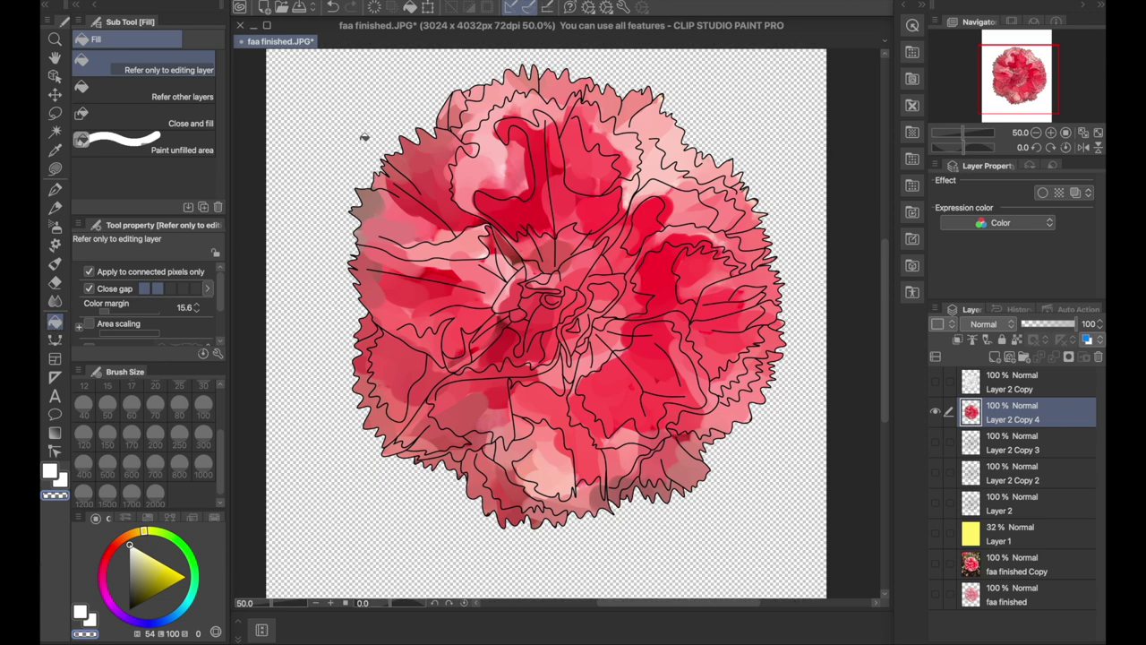
key("super+minus")
key("super+minus")
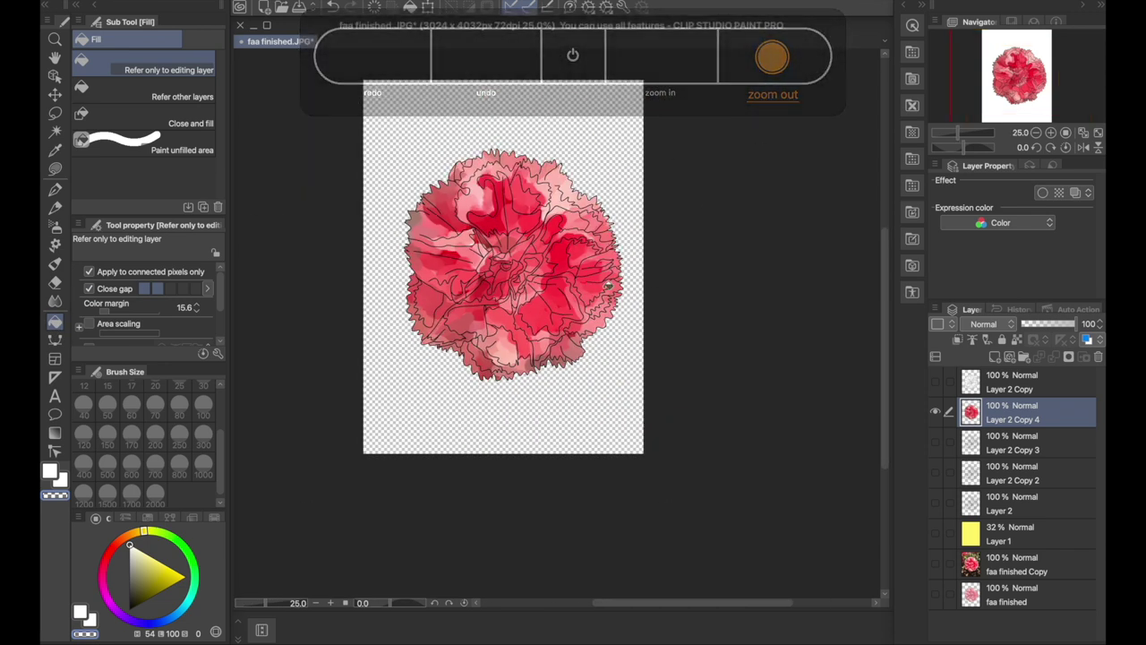
Step: Hide the blended flower image and show only the Layer 2 Copy 3 line art
left_click(935, 412)
left_click(934, 382)
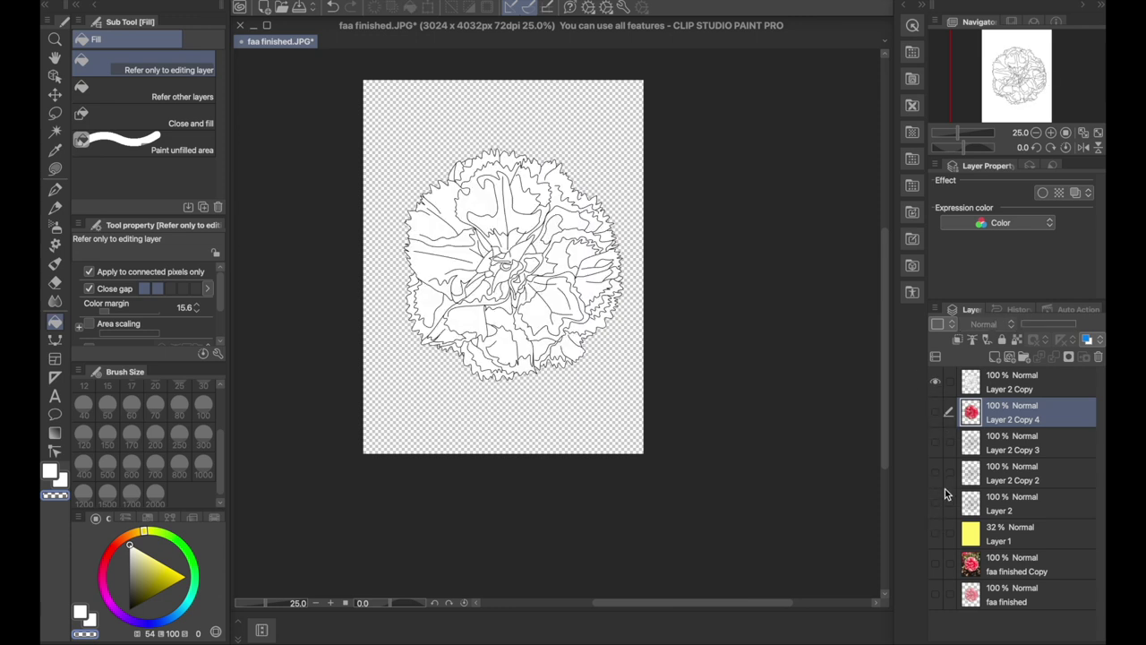
left_click(934, 383)
left_click(935, 442)
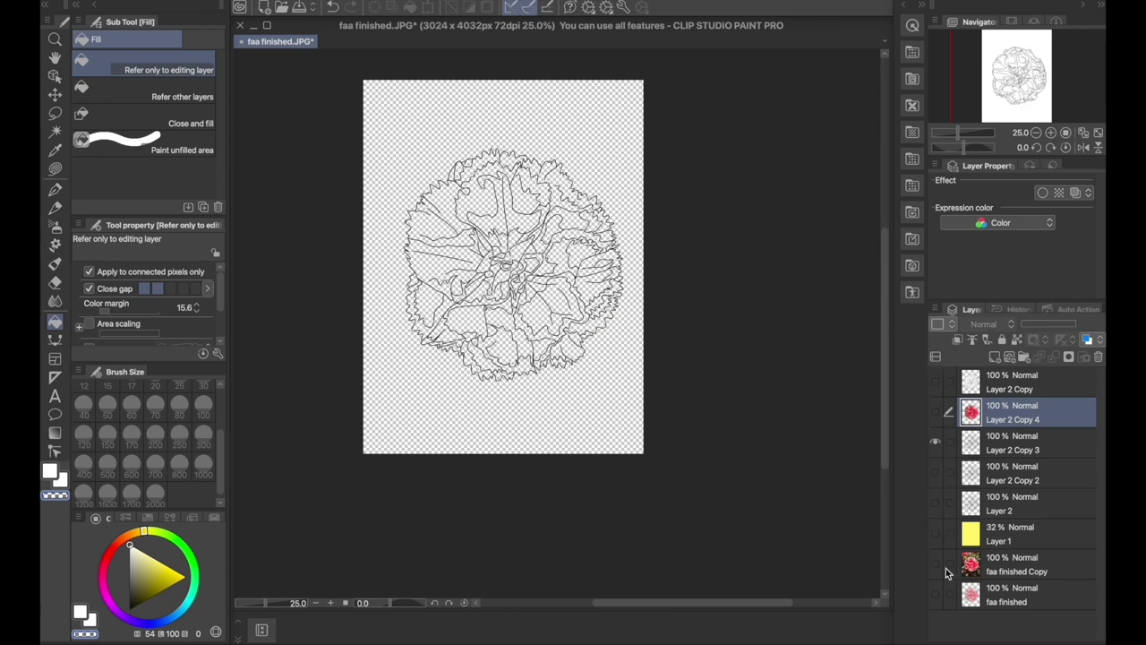
Step: Duplicate the faa finished Copy photo layer and make the duplicate visible beneath the line art
left_click(991, 571)
key("super+v")
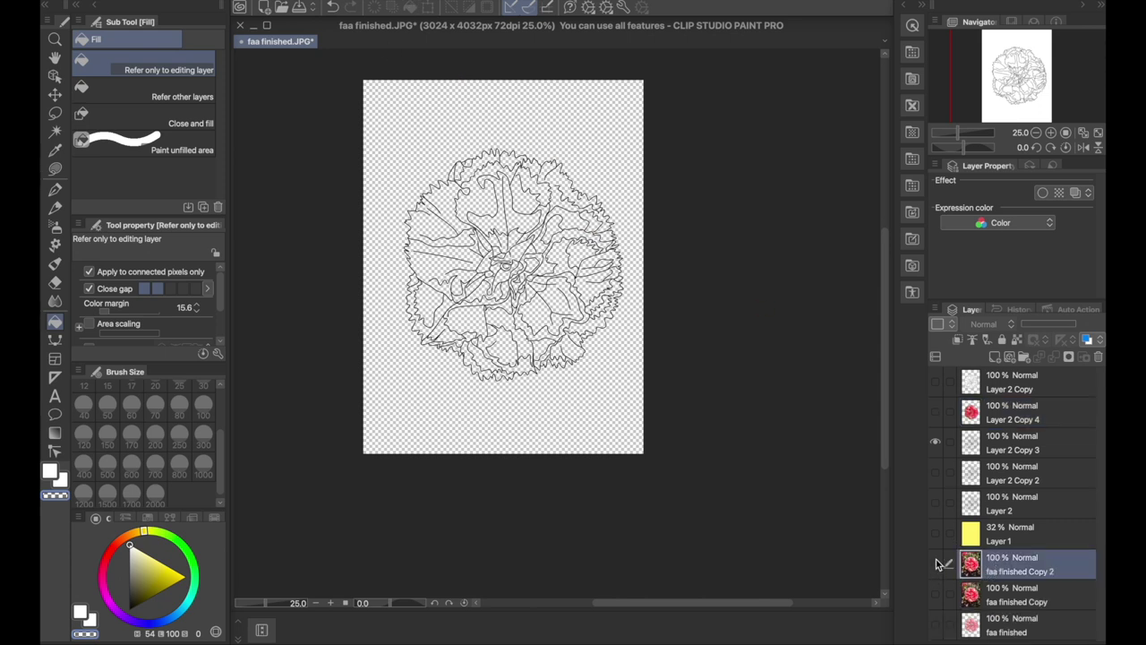
left_click(935, 564)
Step: Fill the area around the flower with white on the Layer 2 Copy 3 line art layer
left_click(64, 482)
left_click(56, 333)
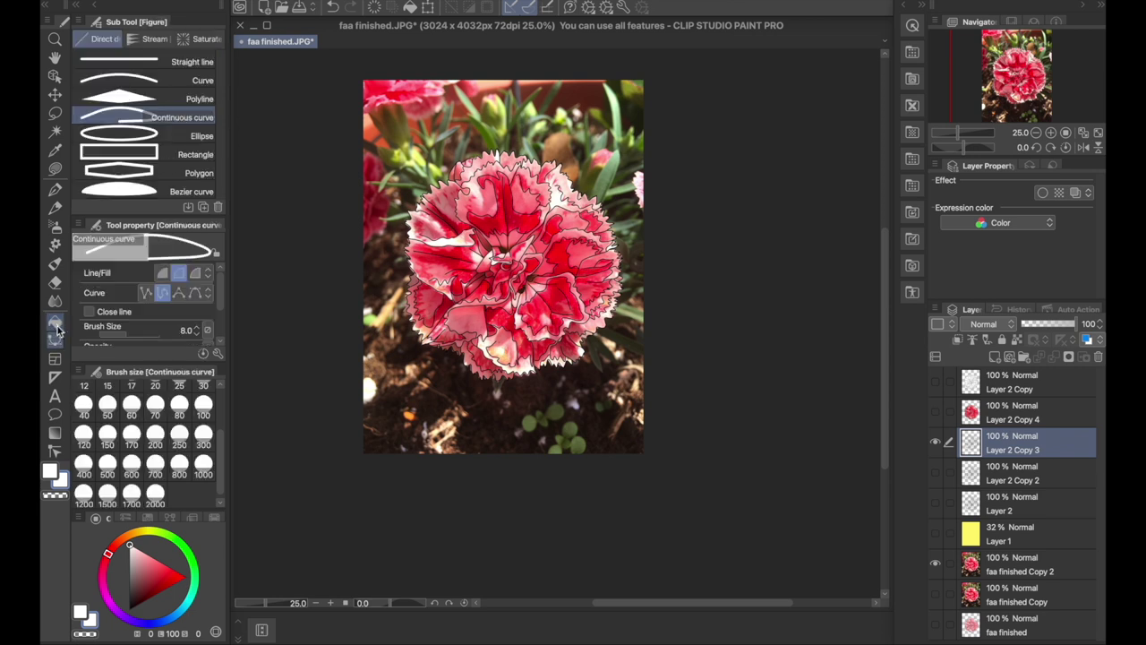
left_click(413, 146)
key("ctrl+z")
left_click(56, 324)
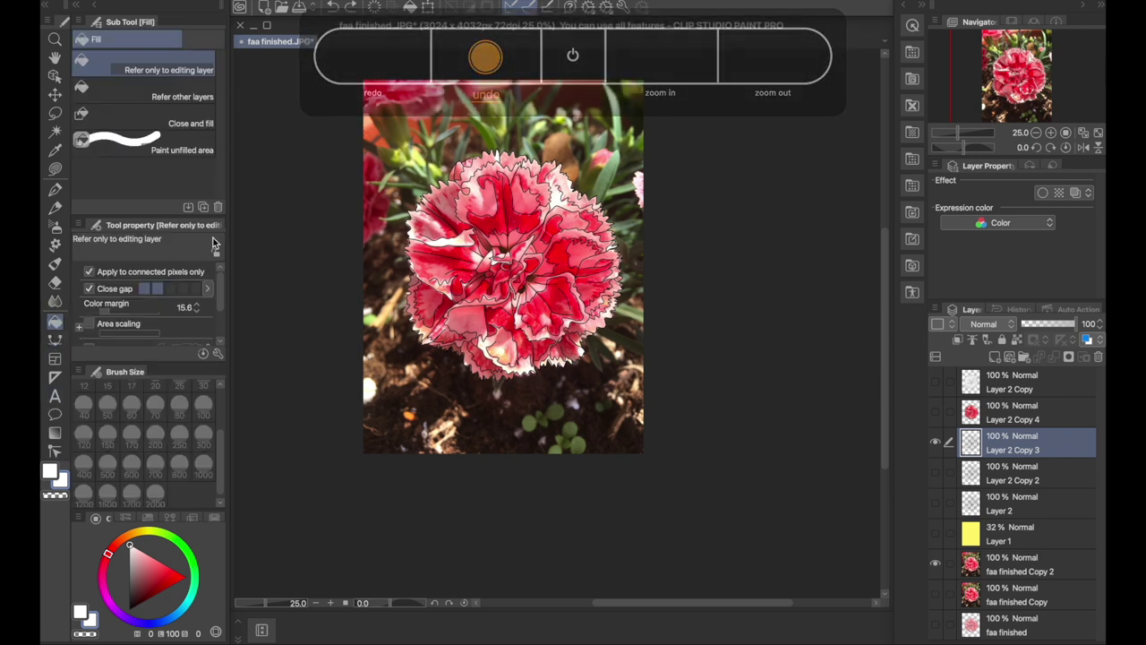
left_click(617, 334)
Step: Add a raster layer and place it directly beneath the Layer 2 Copy 3 line art
left_click(315, 2)
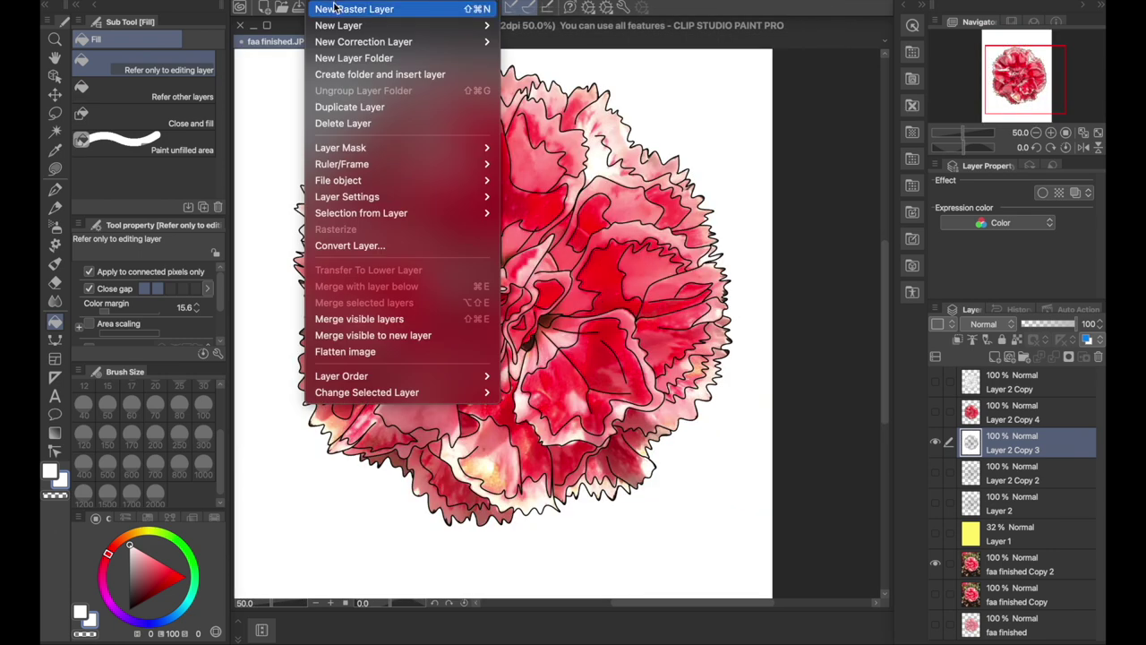
left_click(337, 7)
left_click_drag(999, 445, 993, 488)
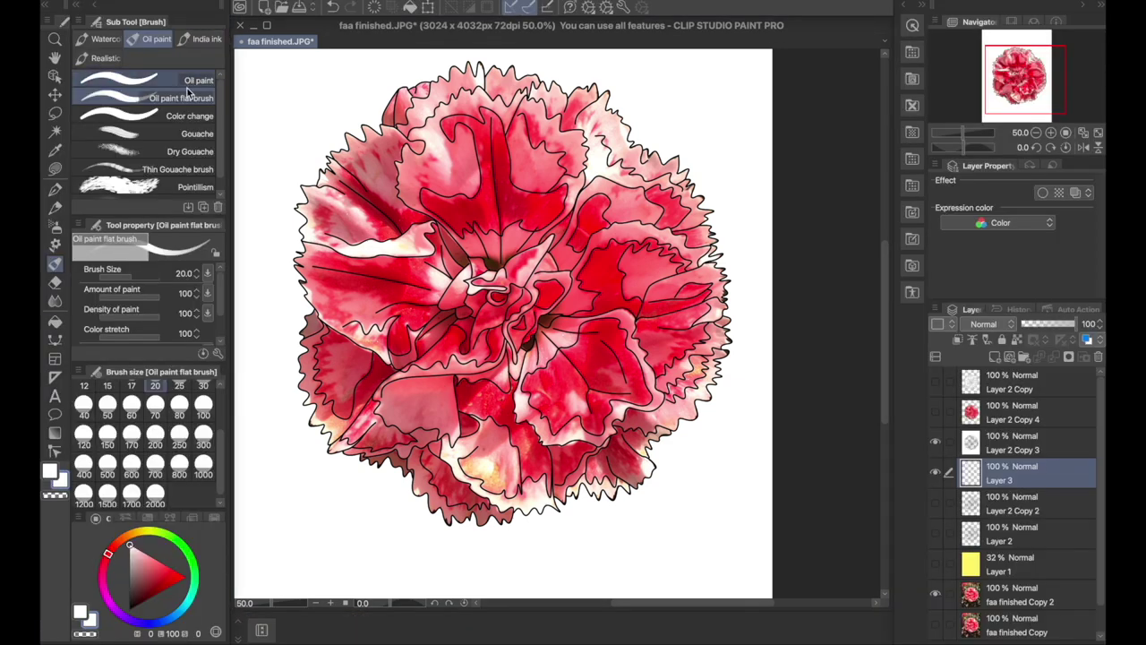
Step: Paint the whole flower in a pink sampled from its lower-left petal, using the Smooth watercolor brush at sizes 200 and 800
left_click(100, 39)
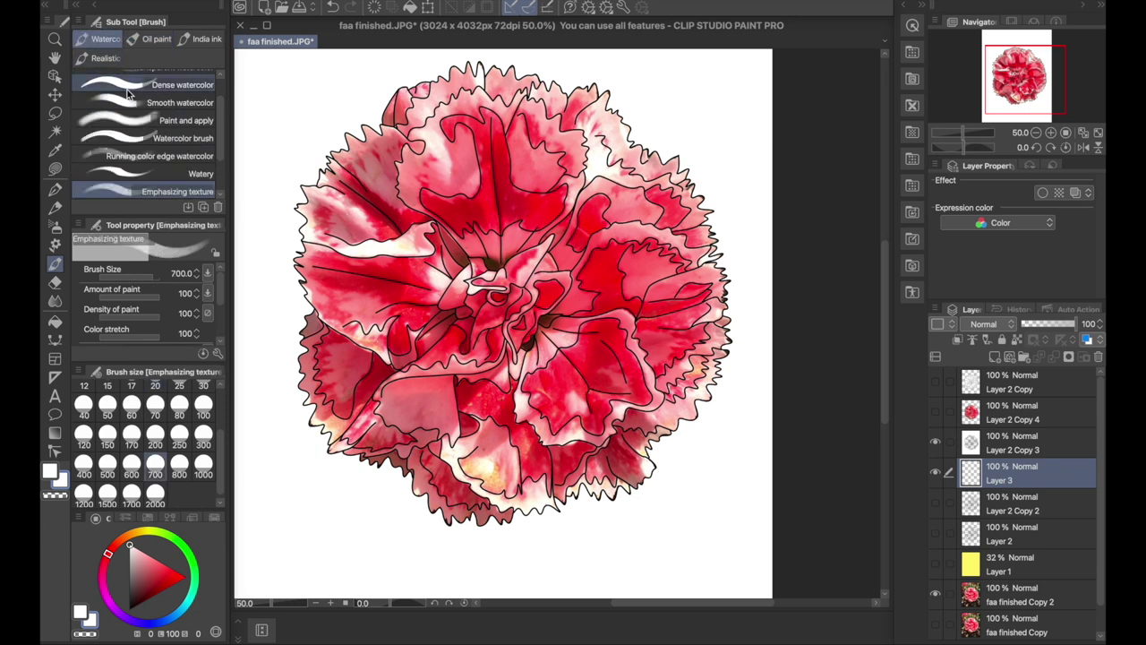
left_click(108, 64)
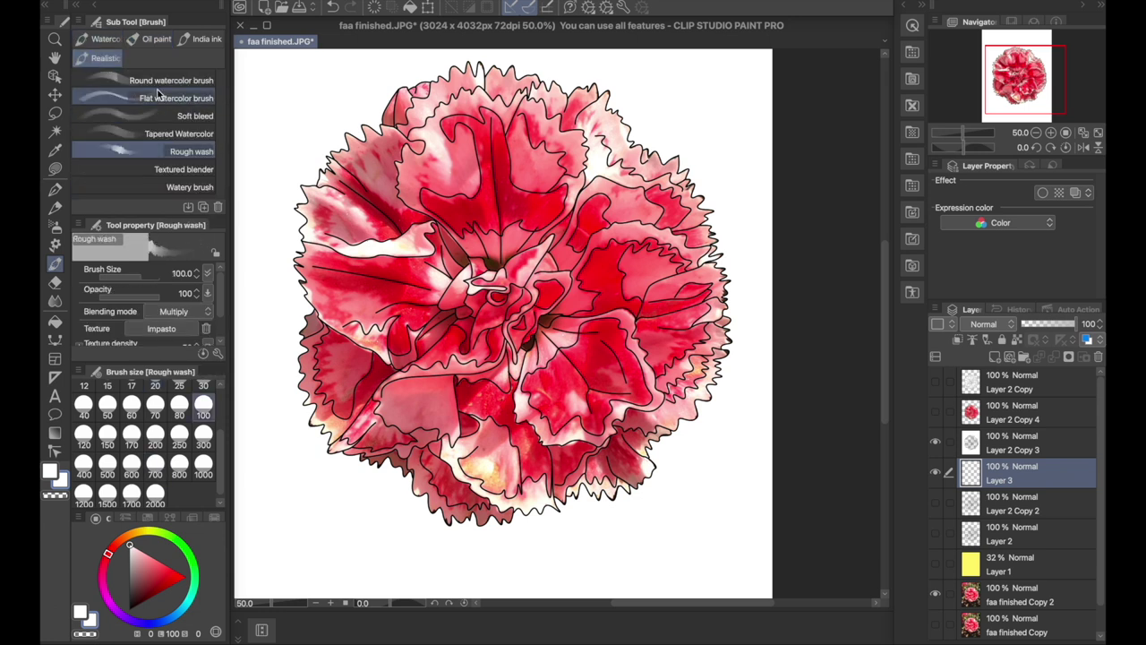
left_click(206, 42)
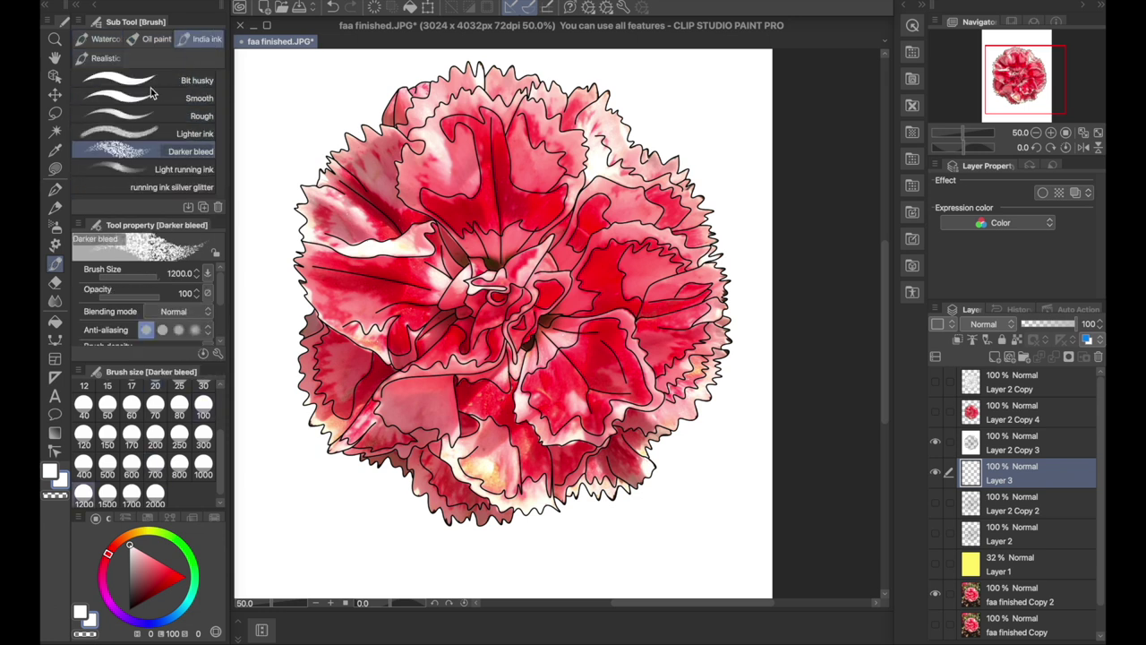
left_click(100, 39)
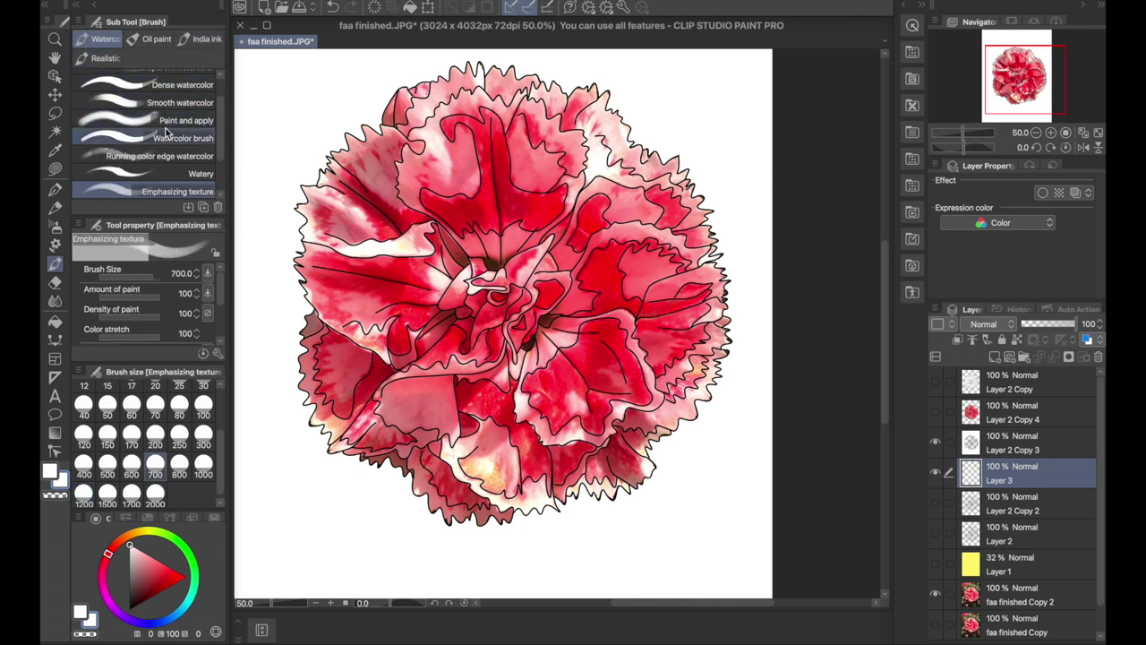
left_click(174, 105)
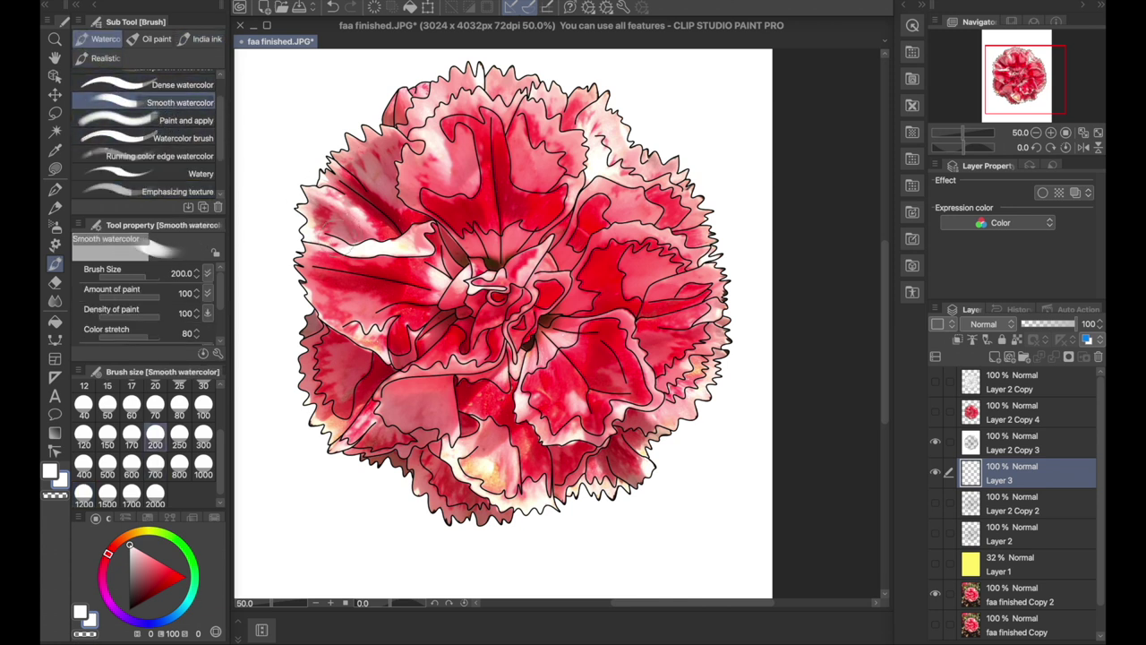
left_click(414, 409, "alt")
mouse_move(402, 389)
left_mouse_down()
mouse_move(406, 405)
mouse_move(366, 437)
mouse_move(335, 412)
mouse_move(318, 349)
mouse_move(340, 351)
mouse_move(357, 325)
mouse_move(463, 524)
mouse_move(358, 408)
mouse_move(326, 448)
mouse_move(482, 513)
mouse_move(530, 483)
mouse_move(509, 447)
left_mouse_up()
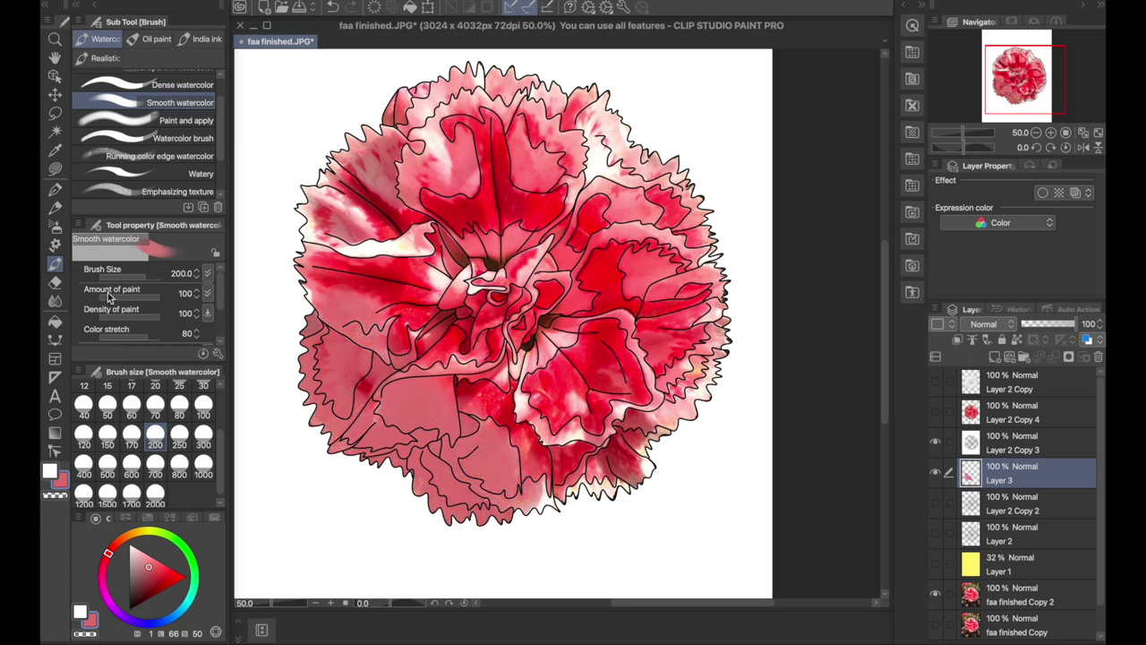
left_click(179, 474)
mouse_move(537, 498)
left_mouse_down()
mouse_move(562, 452)
mouse_move(654, 407)
mouse_move(403, 318)
mouse_move(456, 251)
mouse_move(439, 188)
mouse_move(425, 269)
mouse_move(402, 206)
mouse_move(461, 273)
mouse_move(434, 260)
mouse_move(474, 121)
mouse_move(674, 163)
mouse_move(510, 327)
mouse_move(385, 336)
mouse_move(506, 394)
mouse_move(659, 327)
left_mouse_up()
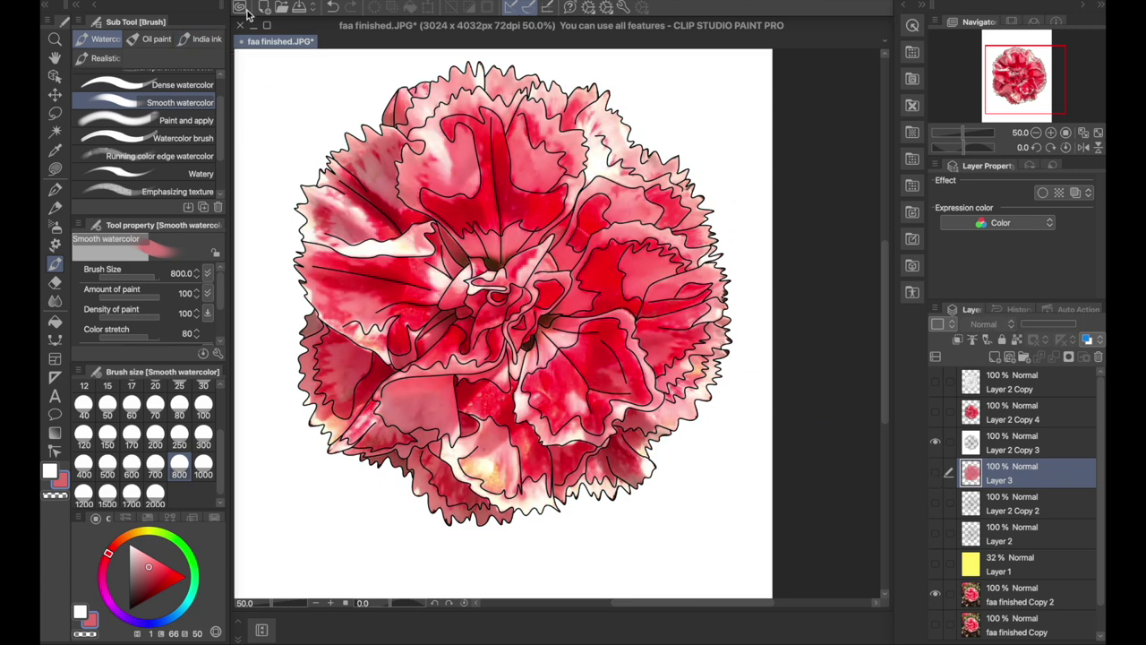
Step: Add another raster layer above the pink one and paint the lower-right petal edges in sampled cream at brush size 70
left_click(317, 0)
left_click(332, 8)
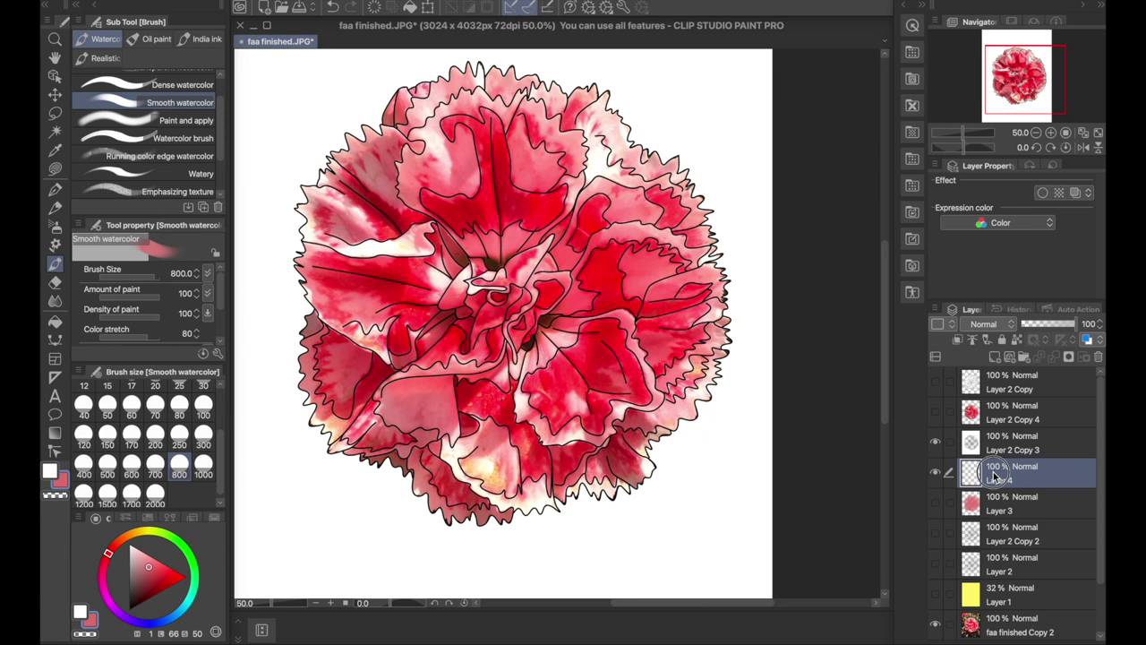
left_click(443, 455, "alt")
left_click(441, 468, "alt")
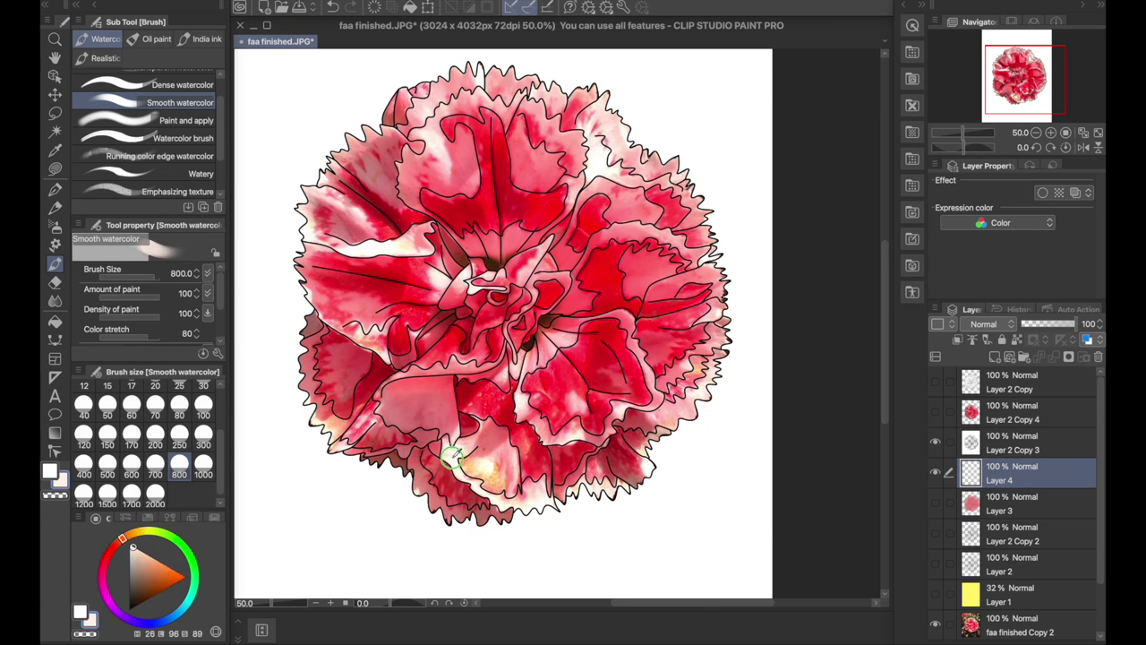
left_click(155, 405)
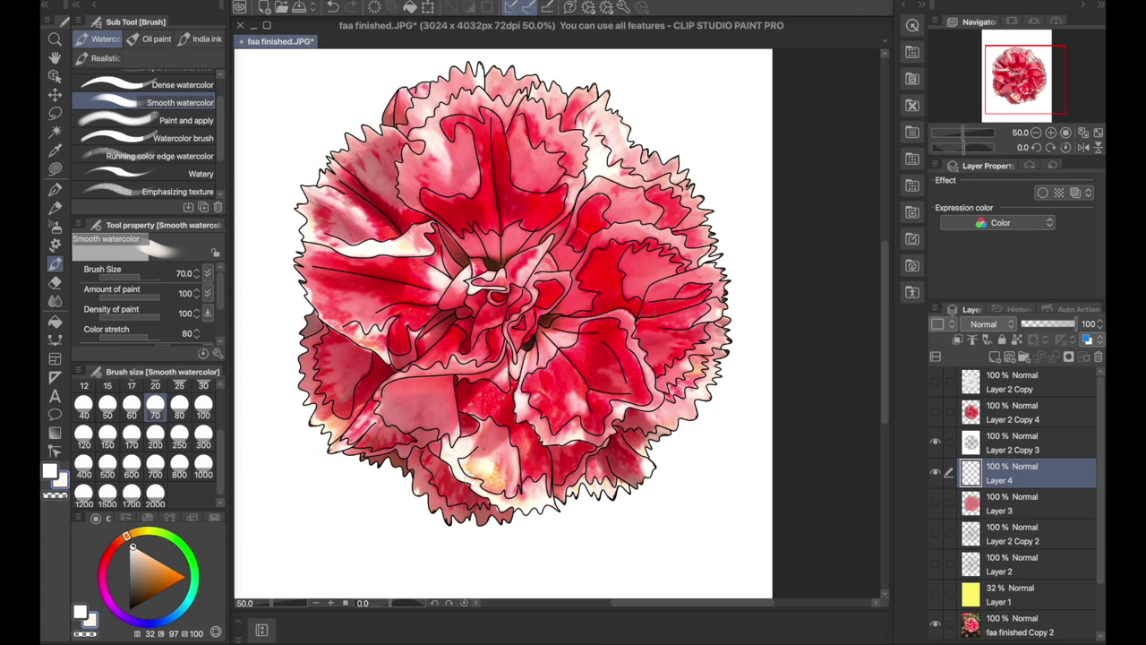
mouse_move(491, 496)
left_mouse_down()
mouse_move(546, 504)
mouse_move(609, 479)
mouse_move(682, 421)
mouse_move(651, 408)
mouse_move(627, 430)
mouse_move(691, 393)
left_mouse_up()
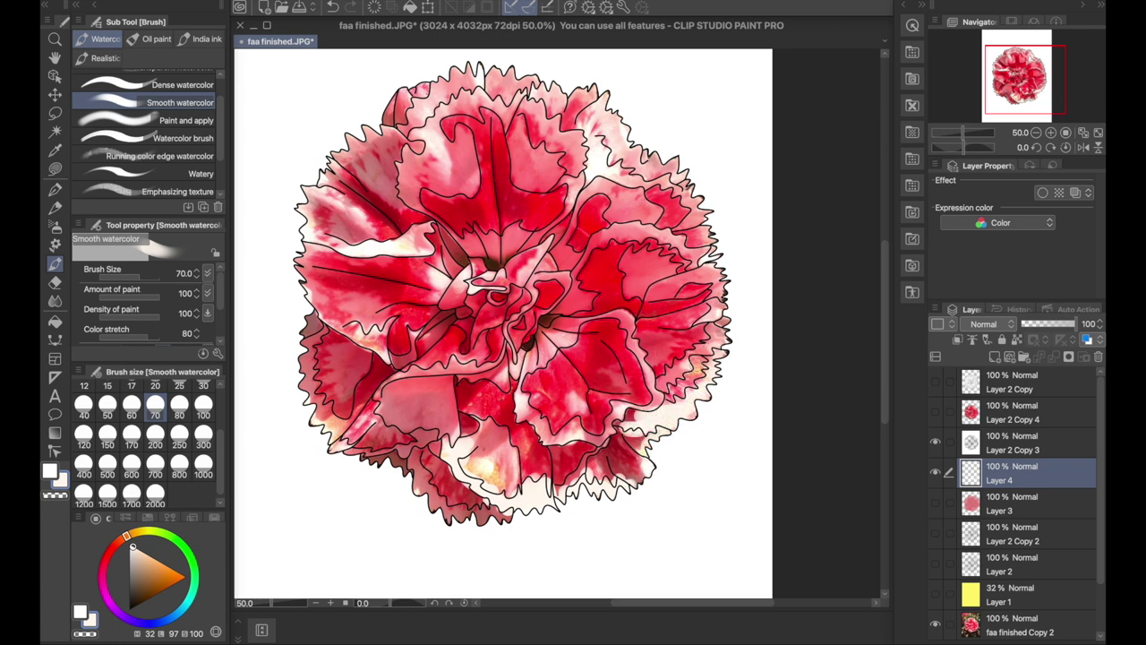
Step: Paint the pale areas and edges of the central, upper and left petals cream with the Smooth watercolor brush at size 70
mouse_move(562, 324)
left_mouse_down()
mouse_move(571, 337)
mouse_move(537, 346)
mouse_move(528, 421)
mouse_move(568, 440)
mouse_move(618, 430)
mouse_move(655, 396)
mouse_move(645, 358)
mouse_move(609, 322)
mouse_move(553, 327)
mouse_move(630, 314)
left_mouse_up()
mouse_move(462, 288)
left_mouse_down()
mouse_move(503, 267)
mouse_move(473, 263)
left_mouse_up()
mouse_move(527, 288)
left_mouse_down()
mouse_move(526, 260)
mouse_move(595, 141)
mouse_move(596, 170)
mouse_move(604, 156)
mouse_move(598, 110)
mouse_move(597, 145)
mouse_move(658, 152)
mouse_move(731, 125)
mouse_move(680, 188)
mouse_move(711, 201)
mouse_move(616, 192)
left_mouse_up()
mouse_move(419, 143)
left_mouse_down()
mouse_move(439, 131)
mouse_move(437, 184)
mouse_move(411, 163)
mouse_move(408, 182)
mouse_move(415, 204)
mouse_move(421, 181)
mouse_move(441, 225)
mouse_move(406, 153)
mouse_move(419, 107)
mouse_move(362, 134)
mouse_move(387, 201)
mouse_move(354, 145)
mouse_move(347, 162)
mouse_move(392, 125)
left_mouse_up()
mouse_move(310, 222)
left_mouse_down()
mouse_move(331, 188)
mouse_move(356, 223)
mouse_move(313, 231)
mouse_move(359, 253)
mouse_move(419, 242)
left_mouse_up()
mouse_move(351, 340)
left_mouse_down()
mouse_move(301, 273)
mouse_move(371, 351)
mouse_move(386, 331)
mouse_move(374, 365)
left_mouse_up()
mouse_move(311, 408)
left_mouse_down()
mouse_move(312, 322)
mouse_move(317, 394)
left_mouse_up()
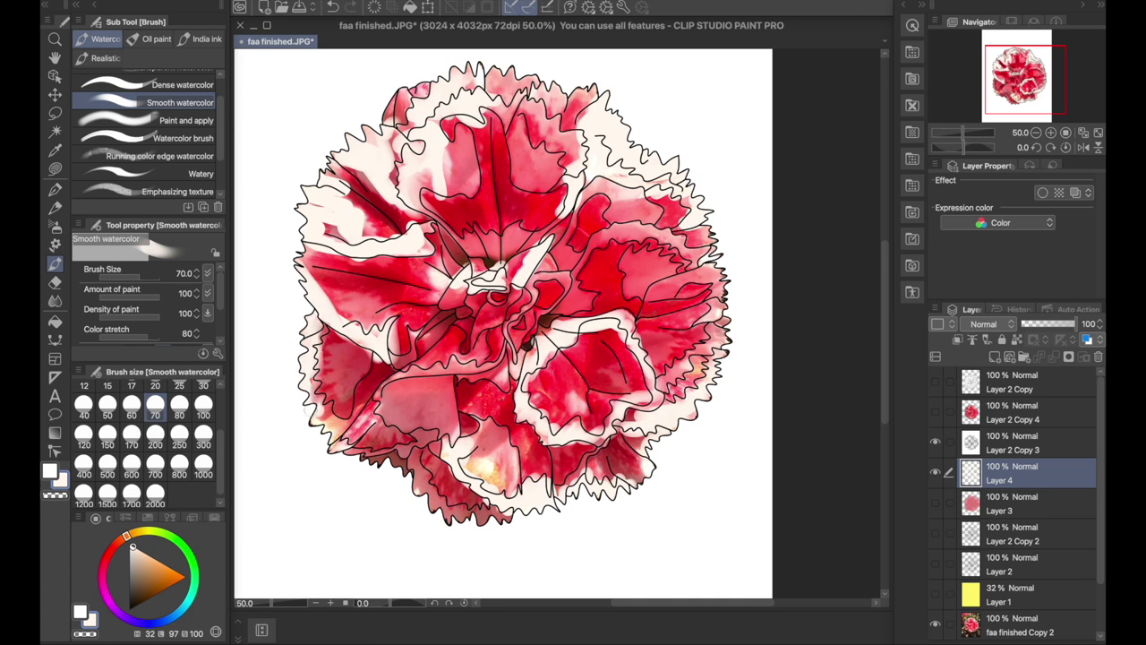
mouse_move(342, 432)
left_mouse_down()
mouse_move(355, 415)
mouse_move(375, 455)
mouse_move(397, 456)
mouse_move(431, 422)
mouse_move(462, 435)
left_mouse_up()
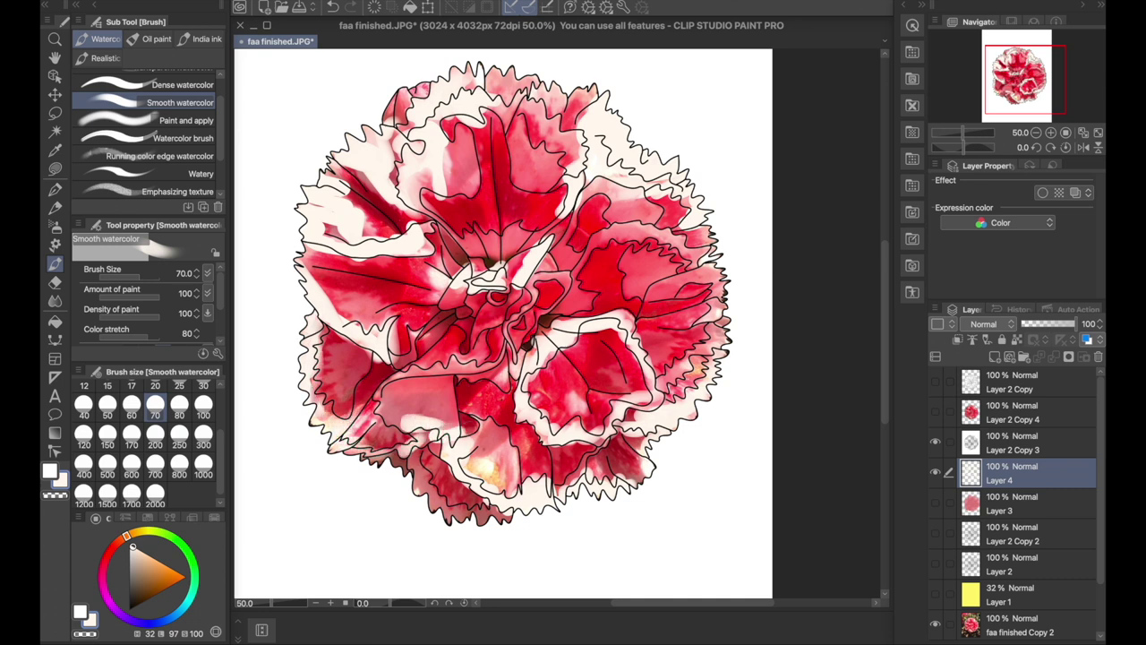
Step: Hide the cream paint layer and add a new raster layer above it
left_click(934, 472)
left_click(301, 5)
left_click(333, 9)
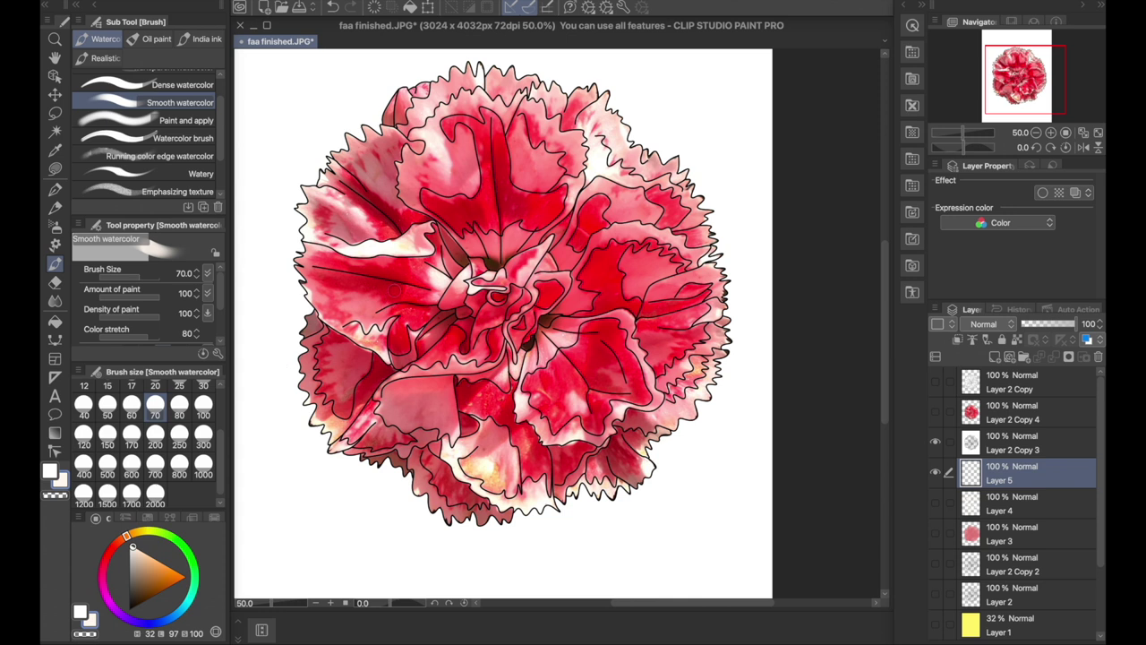
Step: Paint the darkest petal areas in a deep red sampled from the left petal, with the Smooth watercolor brush at size 200
left_click(394, 291, "alt")
left_click(155, 439)
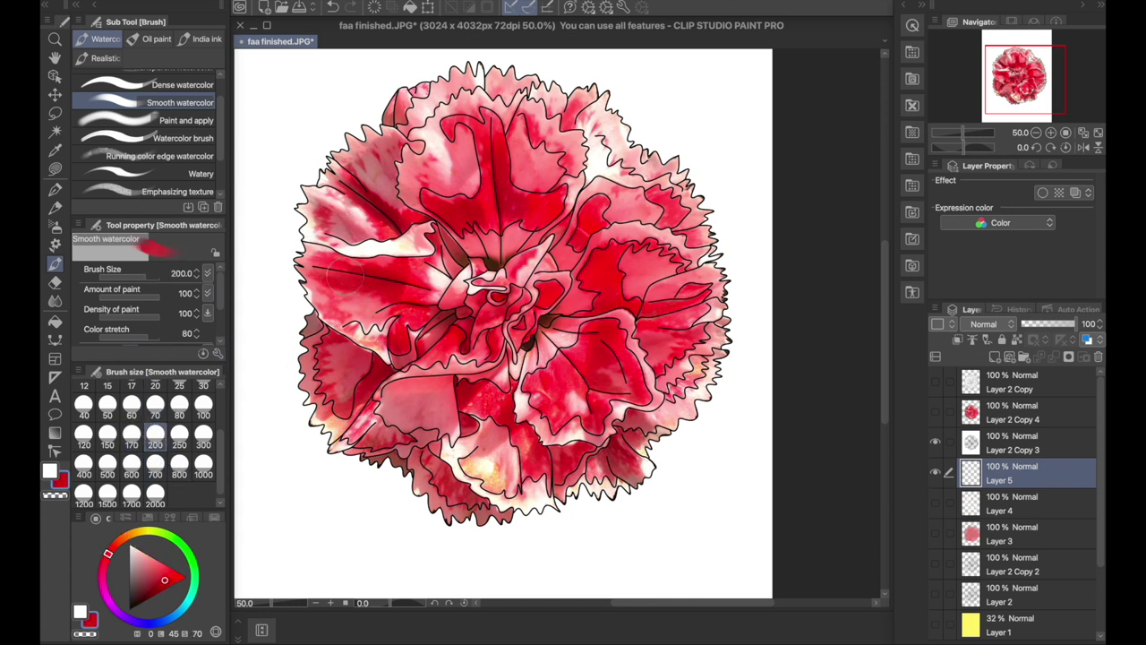
mouse_move(345, 276)
left_mouse_down()
mouse_move(428, 274)
mouse_move(399, 335)
left_mouse_up()
left_click_drag(358, 392, 392, 347)
mouse_move(478, 394)
left_mouse_down()
mouse_move(514, 393)
mouse_move(523, 465)
mouse_move(536, 461)
mouse_move(537, 402)
mouse_move(550, 385)
mouse_move(599, 381)
mouse_move(617, 285)
mouse_move(599, 296)
mouse_move(599, 264)
mouse_move(617, 246)
mouse_move(596, 214)
mouse_move(496, 214)
mouse_move(485, 160)
left_mouse_up()
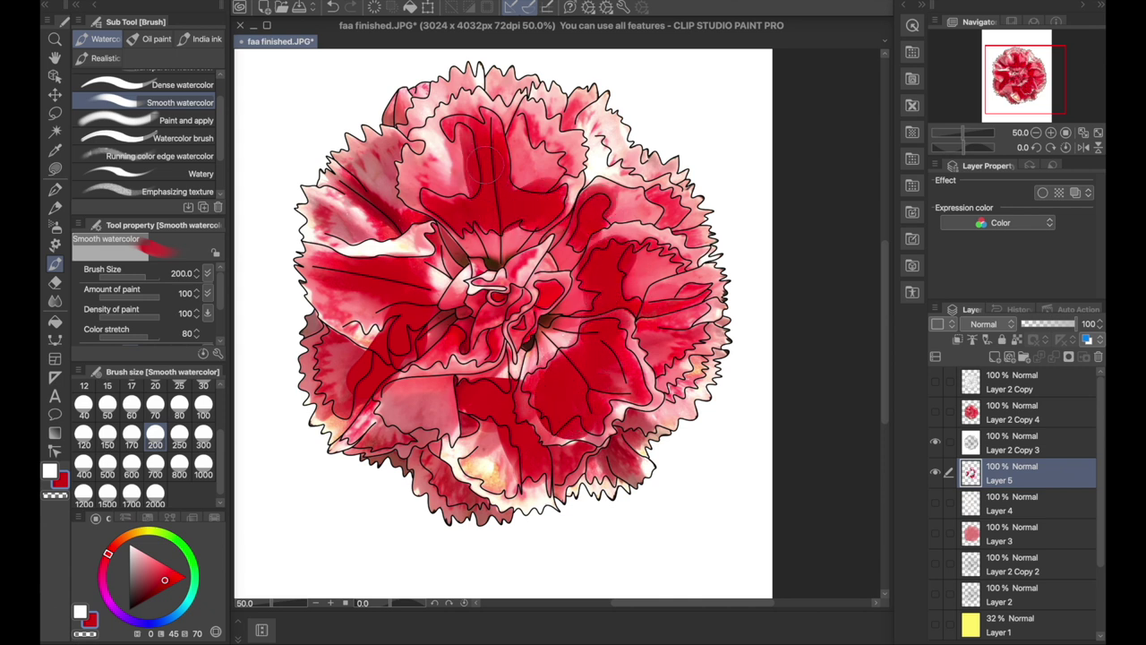
Step: Paint the mid-tone areas of the petals in a brighter red sampled from the right petals, at brush size 120
left_click(83, 432)
left_click(610, 277, "alt")
left_click(659, 319, "alt")
left_click(675, 319, "alt")
mouse_move(461, 195)
left_mouse_down()
mouse_move(465, 139)
mouse_move(495, 126)
mouse_move(467, 131)
left_mouse_up()
mouse_move(499, 131)
left_mouse_down()
mouse_move(522, 186)
mouse_move(560, 196)
left_mouse_up()
mouse_move(397, 221)
left_mouse_down()
mouse_move(359, 202)
mouse_move(404, 255)
mouse_move(372, 274)
mouse_move(403, 258)
mouse_move(318, 268)
mouse_move(337, 301)
mouse_move(324, 358)
mouse_move(392, 403)
mouse_move(371, 442)
mouse_move(470, 505)
left_mouse_up()
mouse_move(480, 455)
left_mouse_down()
mouse_move(494, 439)
mouse_move(530, 483)
left_mouse_up()
mouse_move(627, 447)
left_mouse_down()
mouse_move(639, 475)
mouse_move(631, 417)
mouse_move(689, 315)
mouse_move(643, 269)
mouse_move(593, 187)
left_mouse_up()
Step: Show the cream and pink paint layers, Layer 4 and Layer 3, beneath the red painting
left_click(934, 507)
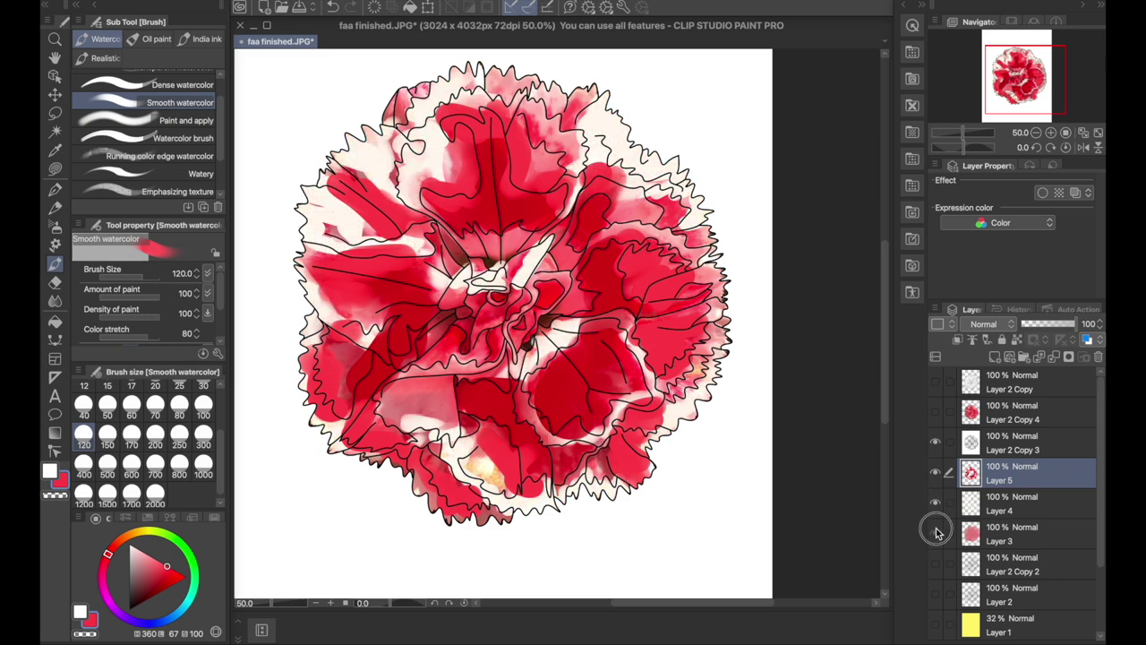
left_click(935, 531)
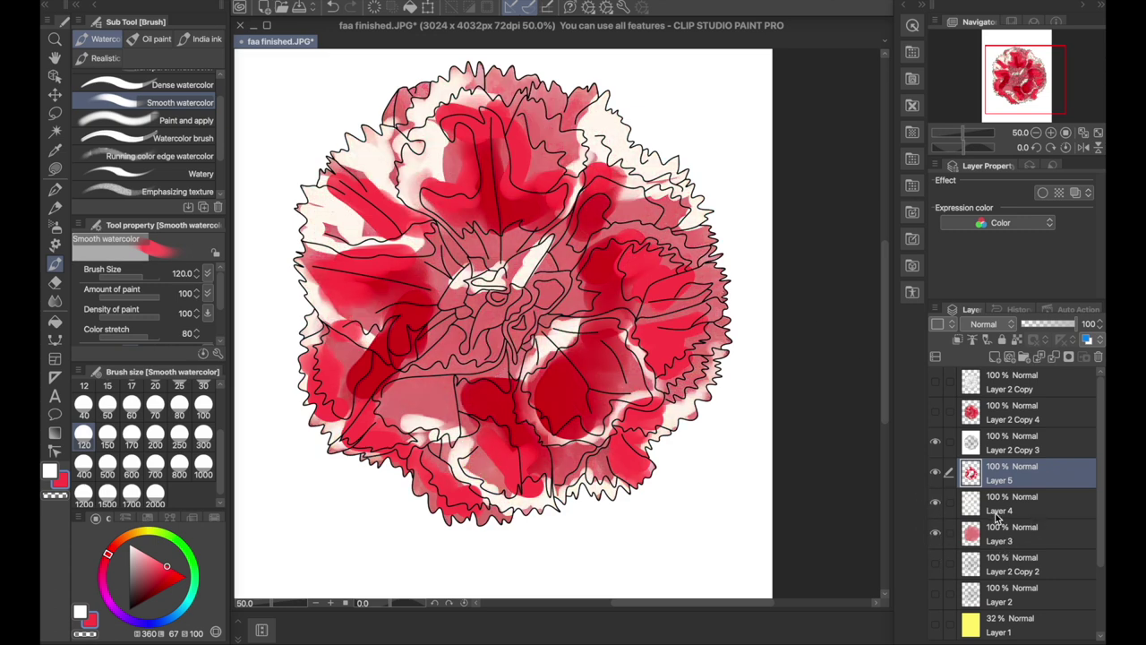
Step: Paint bright red over the upper-left and top petals on Layer 5, with the Smooth watercolor brush at size 120
left_click(1006, 542)
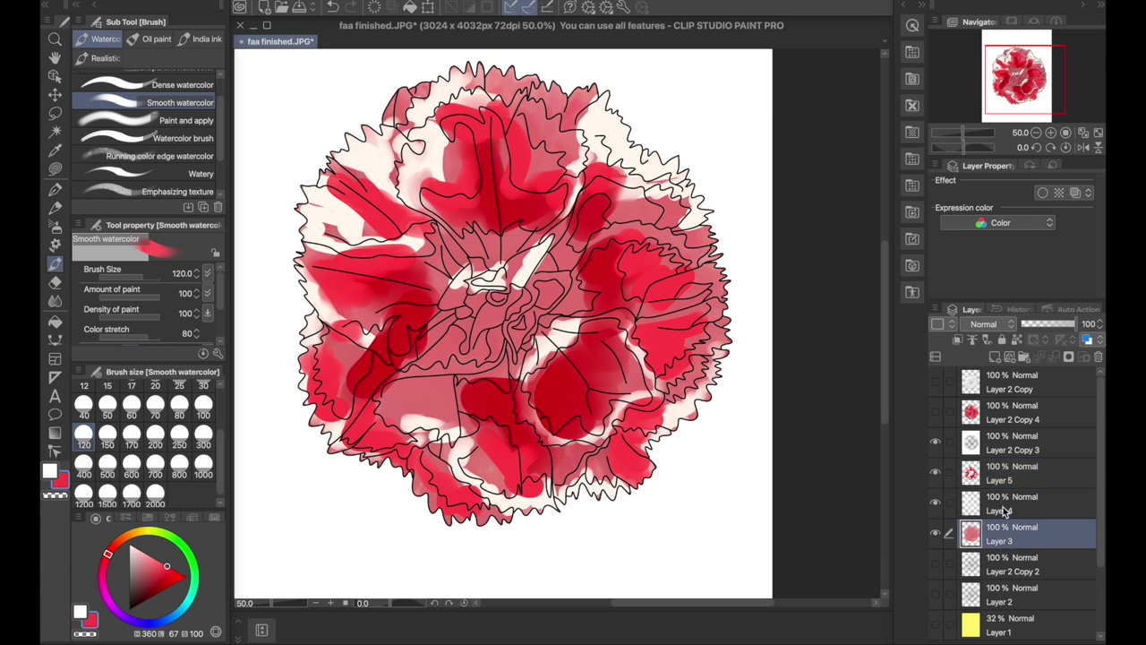
left_click(1002, 507)
left_click(995, 484)
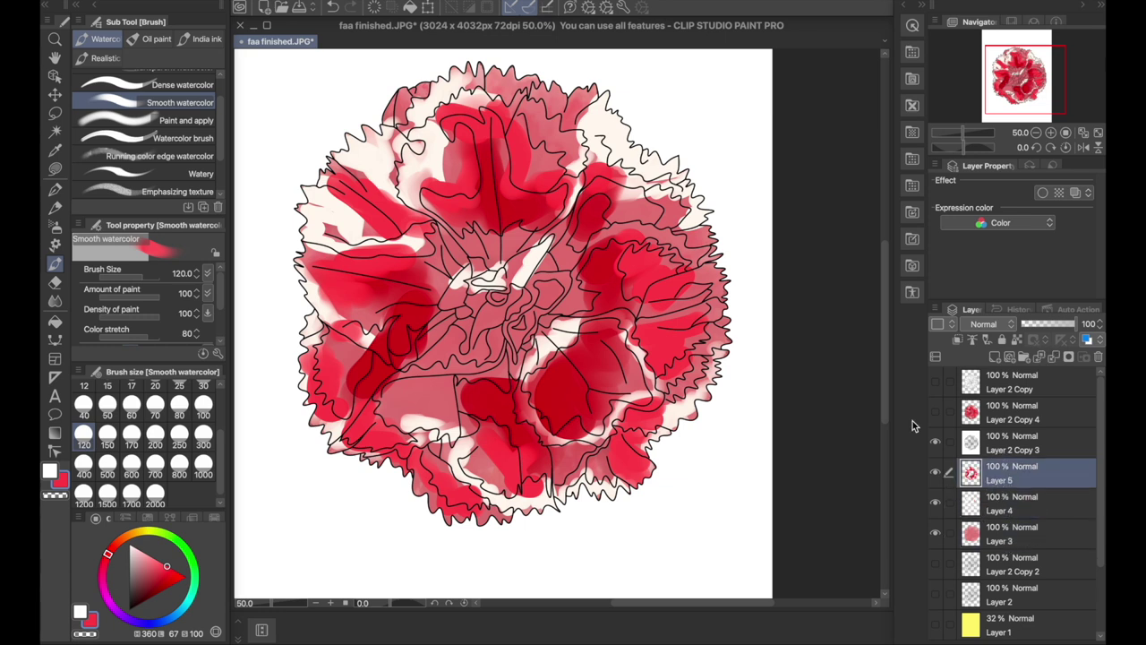
left_click_drag(382, 235, 366, 222)
mouse_move(349, 190)
left_mouse_down()
mouse_move(349, 165)
mouse_move(372, 173)
left_mouse_up()
mouse_move(386, 112)
left_mouse_down()
mouse_move(412, 170)
mouse_move(401, 97)
mouse_move(461, 90)
left_mouse_up()
mouse_move(491, 159)
left_mouse_down()
mouse_move(484, 175)
mouse_move(462, 130)
left_mouse_up()
mouse_move(486, 218)
left_mouse_down()
mouse_move(492, 187)
mouse_move(454, 225)
mouse_move(440, 212)
mouse_move(488, 208)
left_mouse_up()
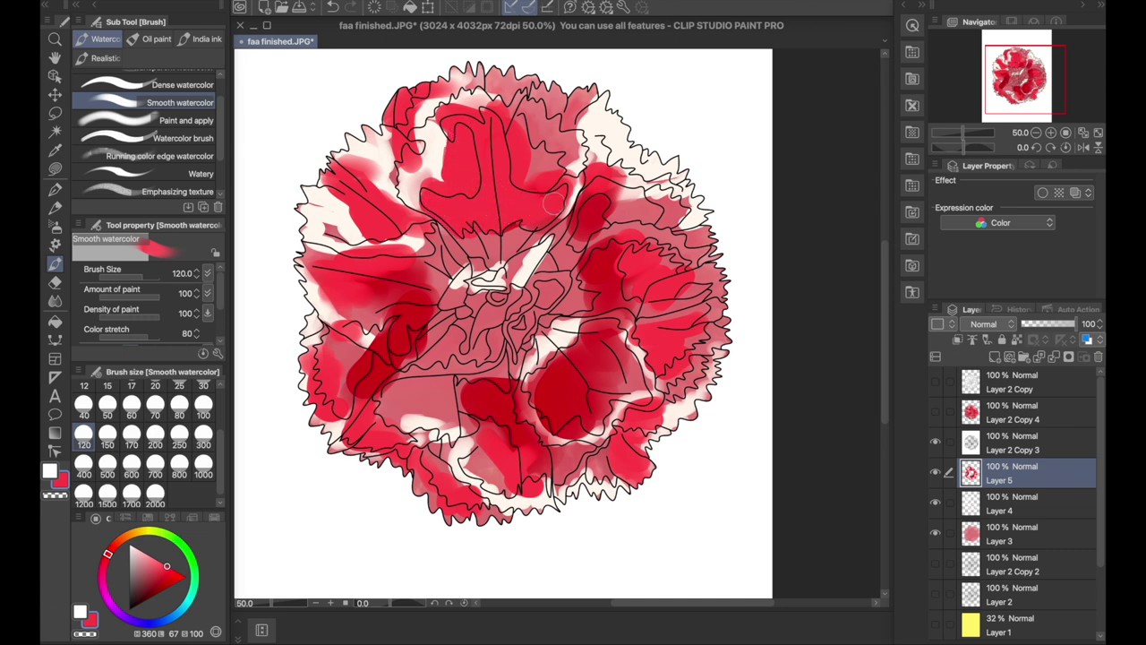
Step: Paint across the lower and central petals on Layer 5, sampling cream from the lower-left petal for the last stroke
mouse_move(566, 381)
left_mouse_down()
mouse_move(536, 395)
mouse_move(548, 420)
mouse_move(539, 399)
mouse_move(575, 401)
mouse_move(592, 423)
mouse_move(627, 393)
mouse_move(608, 365)
mouse_move(590, 384)
mouse_move(574, 353)
mouse_move(619, 323)
left_mouse_up()
mouse_move(491, 284)
left_mouse_down()
mouse_move(475, 331)
mouse_move(506, 299)
mouse_move(461, 309)
mouse_move(452, 296)
mouse_move(425, 383)
mouse_move(430, 364)
mouse_move(474, 370)
mouse_move(492, 351)
mouse_move(380, 394)
mouse_move(383, 426)
left_mouse_up()
left_click(409, 425, "alt")
left_click_drag(537, 336, 572, 264)
Step: Hide Layer 5, Layer 2 Copy 3, Layer 4 and Layer 3, and show the Layer 2 Copy 2 line art over the photo
left_click(936, 474)
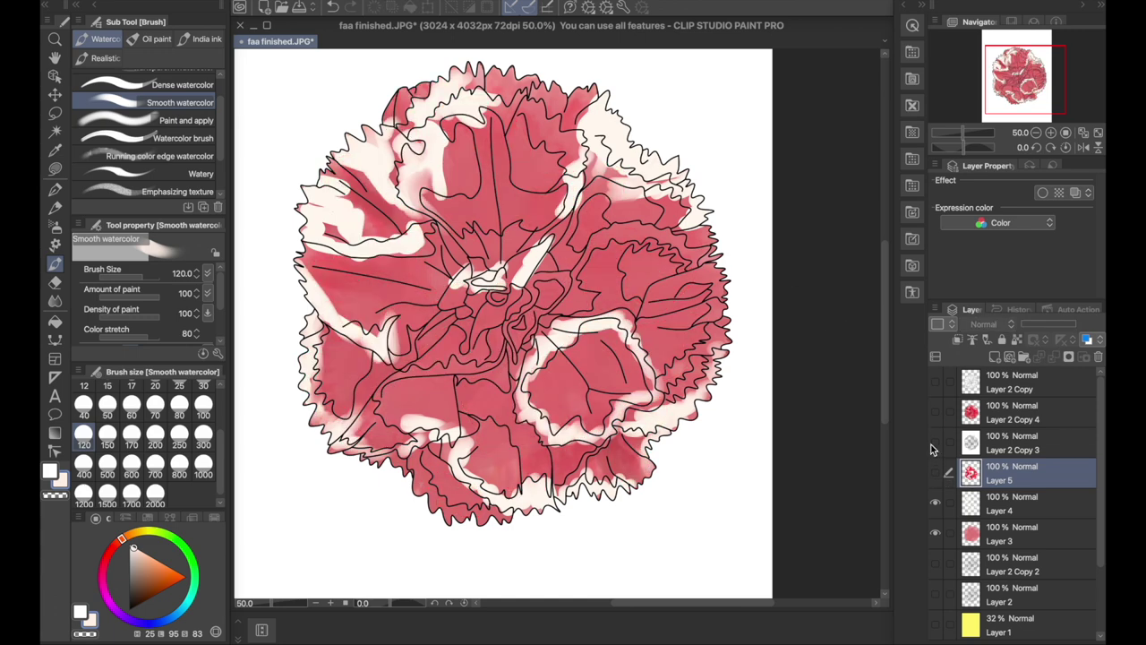
left_click(934, 443)
left_click(934, 503)
left_click(934, 534)
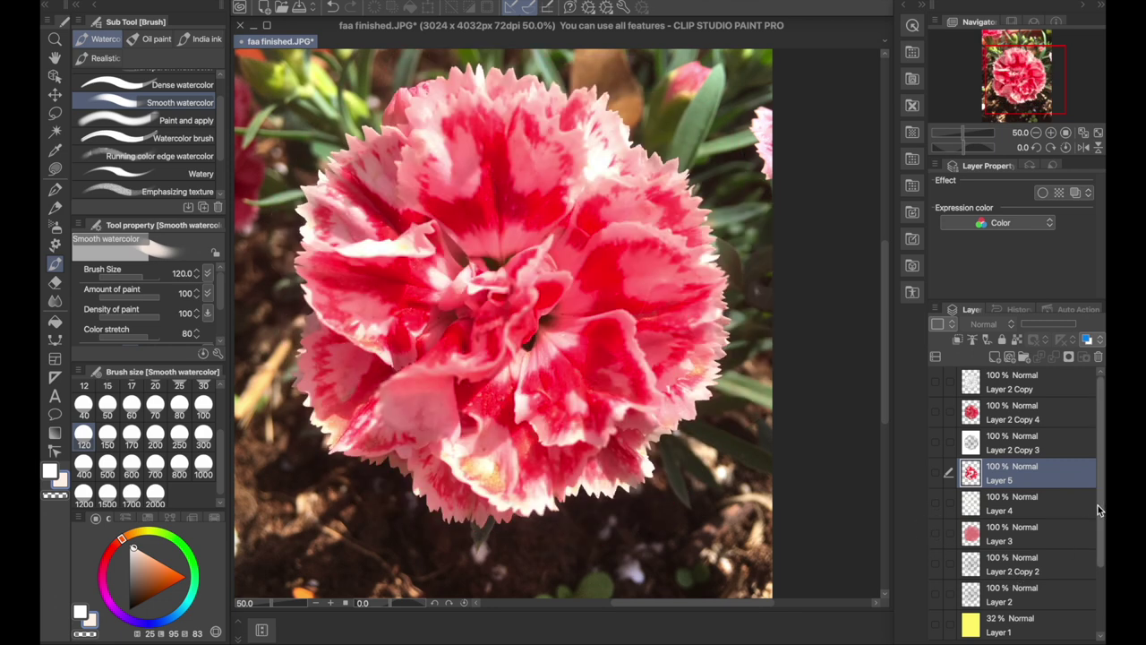
scroll(1074, 529, "down", 3)
left_click(935, 509)
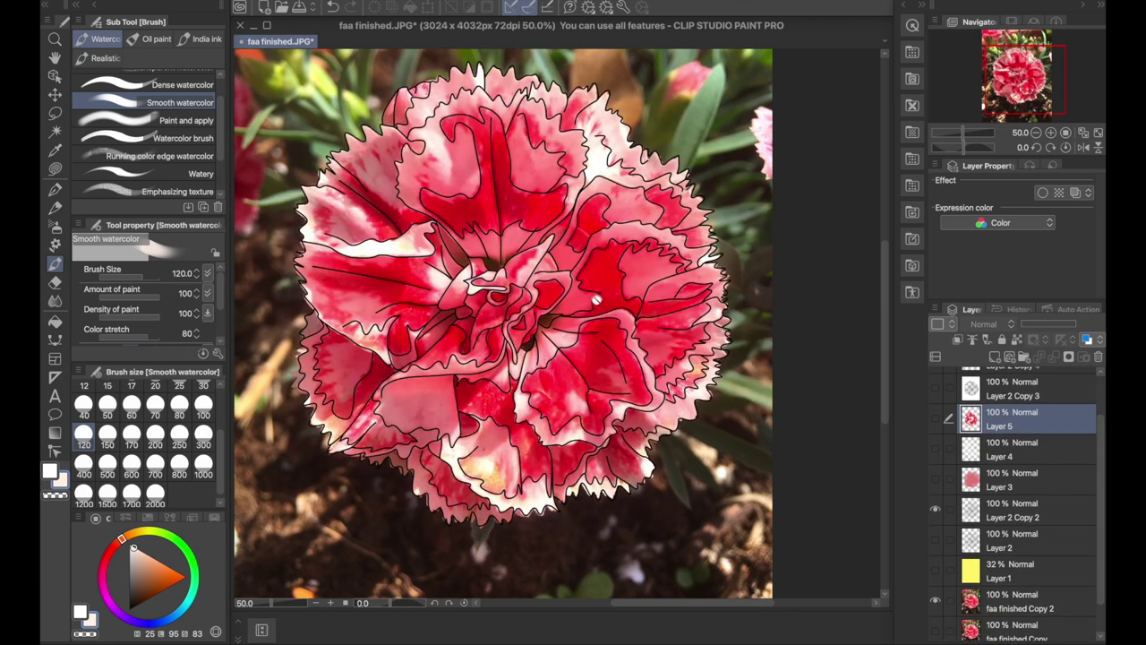
Step: Add a new raster layer and move it directly beneath the Layer 2 Copy 2 line art
left_click(328, 2)
left_click(331, 7)
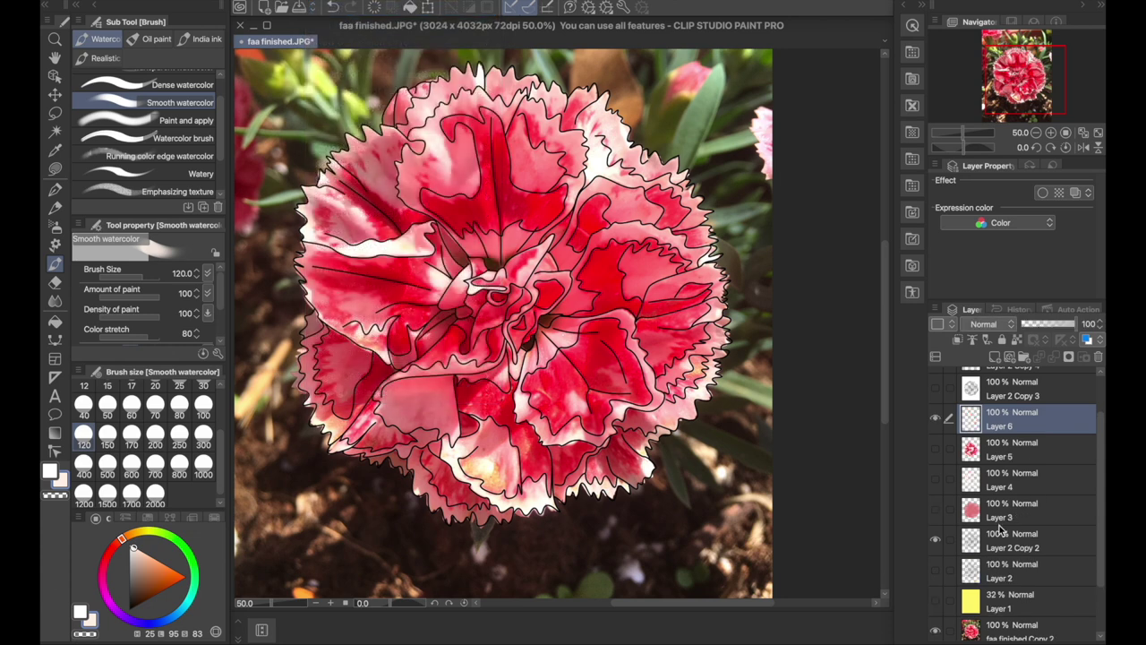
left_click_drag(1000, 436, 1007, 547)
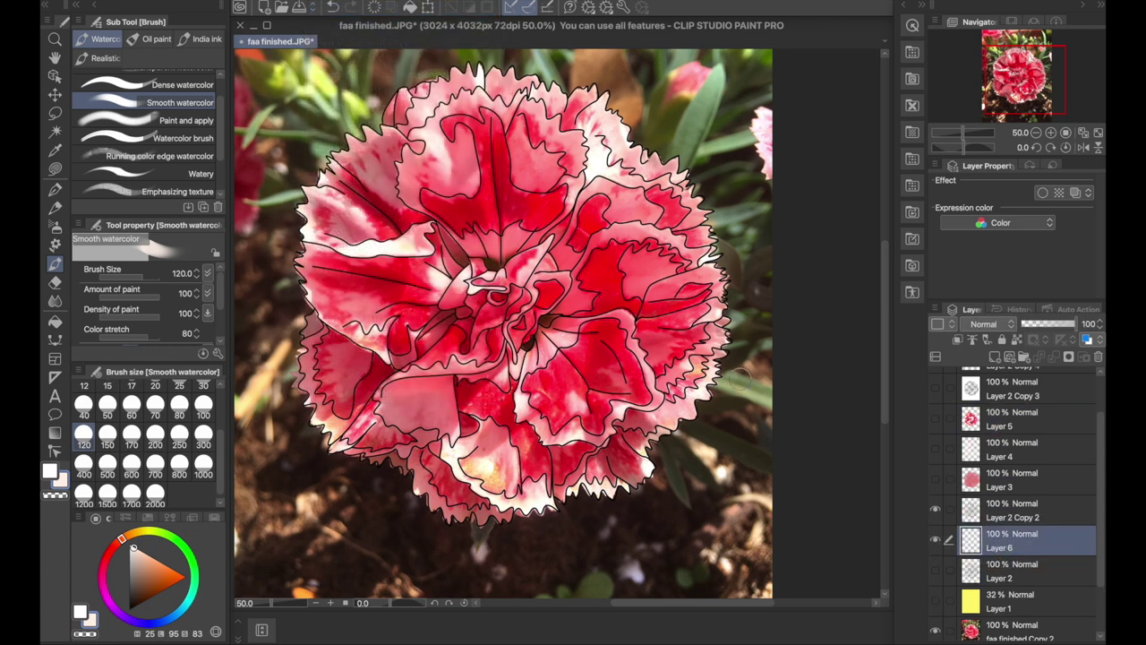
Step: Fill the area around the flower on Layer 2 Copy 2 and all of Layer 6 with white, and hide the photo copy
left_click(50, 471)
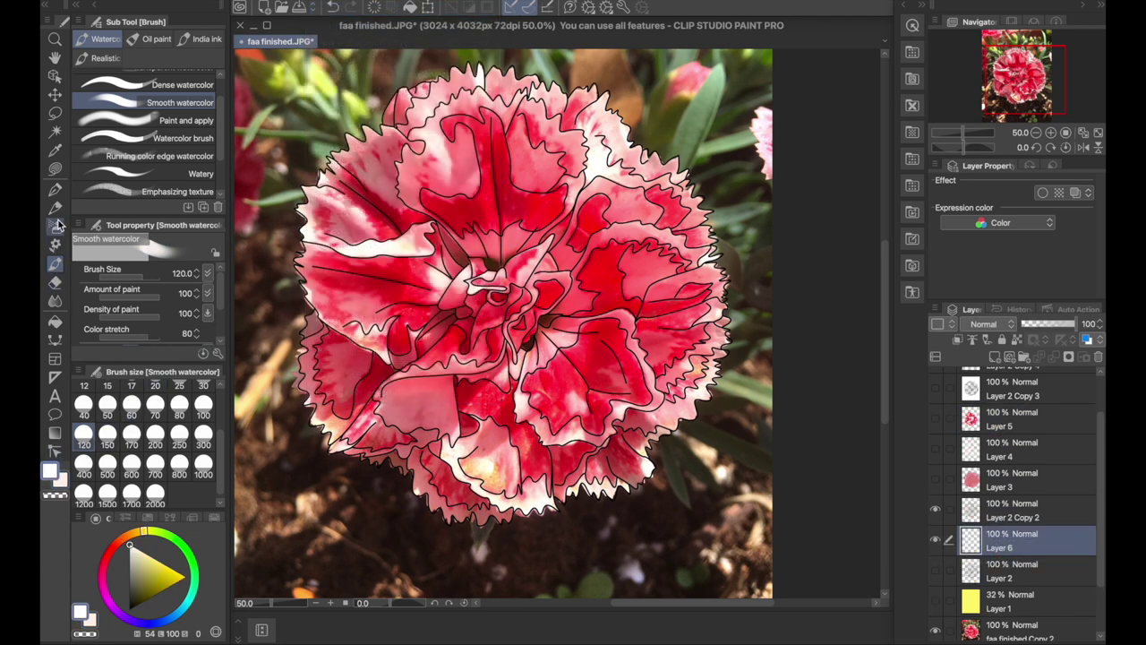
left_click(55, 321)
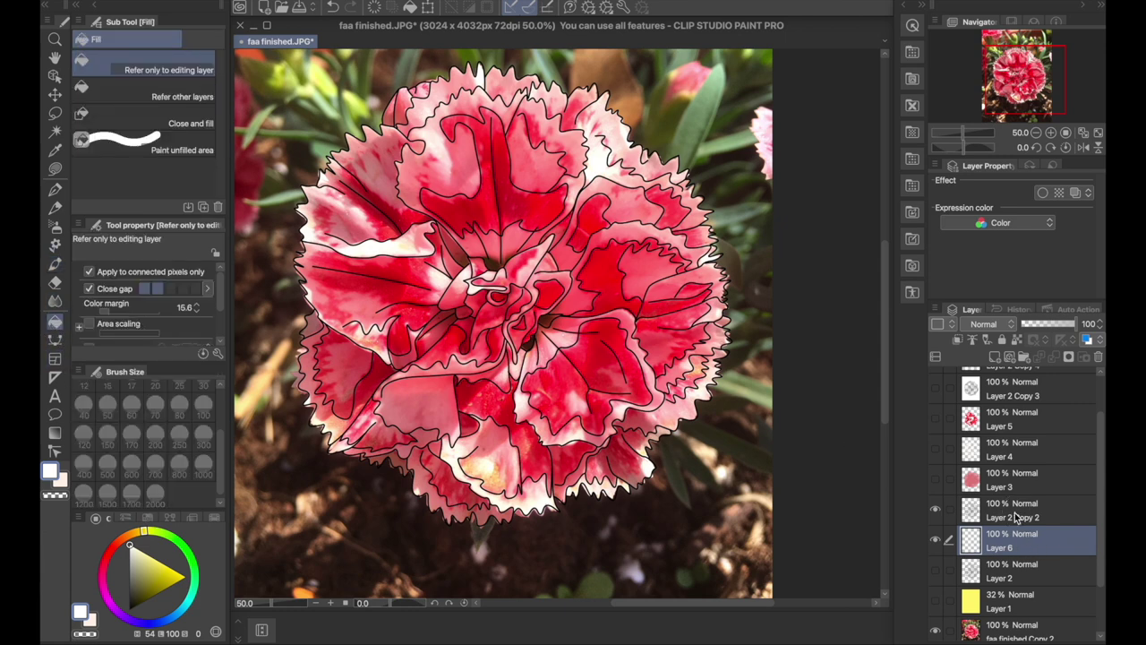
left_click(1018, 516)
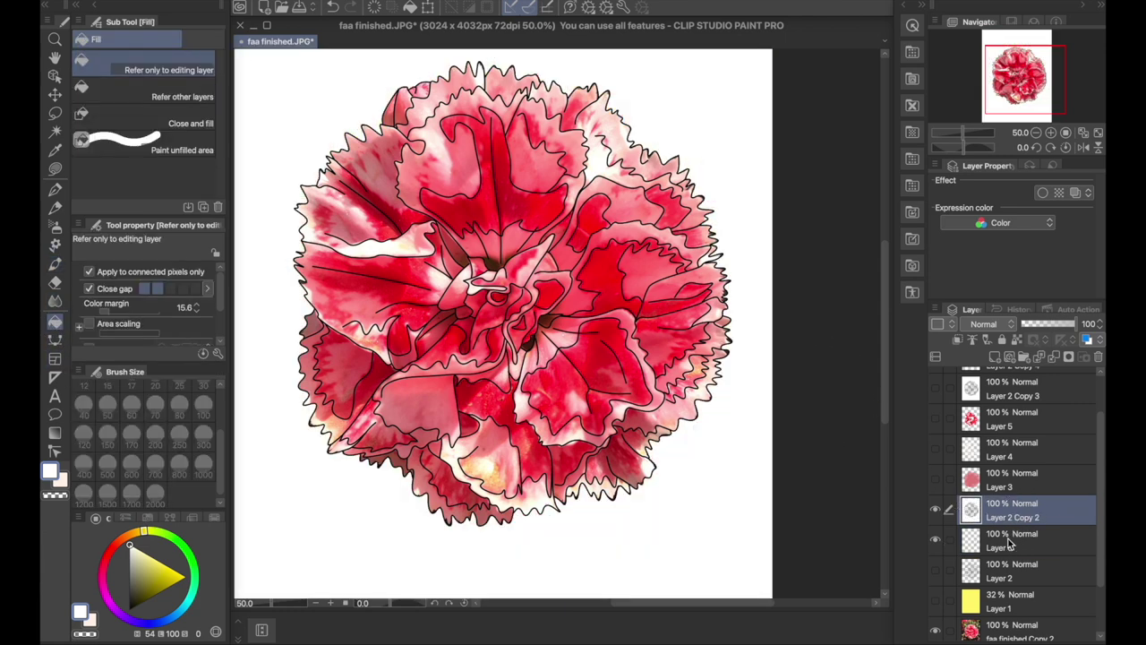
left_click(1011, 540)
left_click(935, 630)
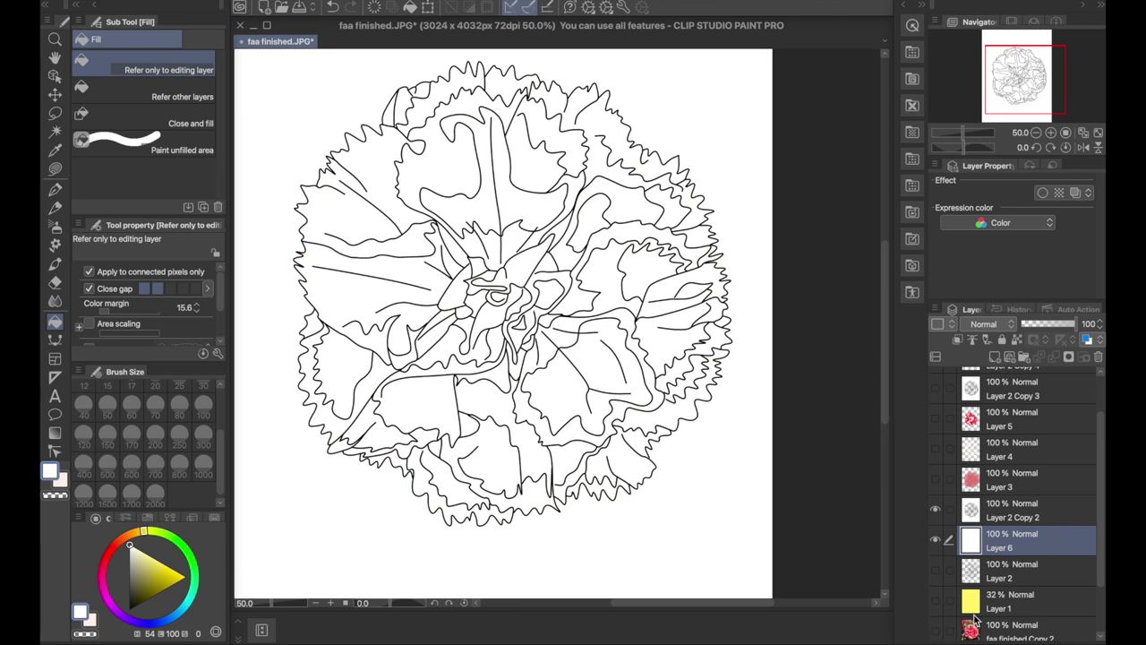
Step: Fill Layer 6 with a saturated blue of hue 213 beneath the line art
left_click(1010, 523)
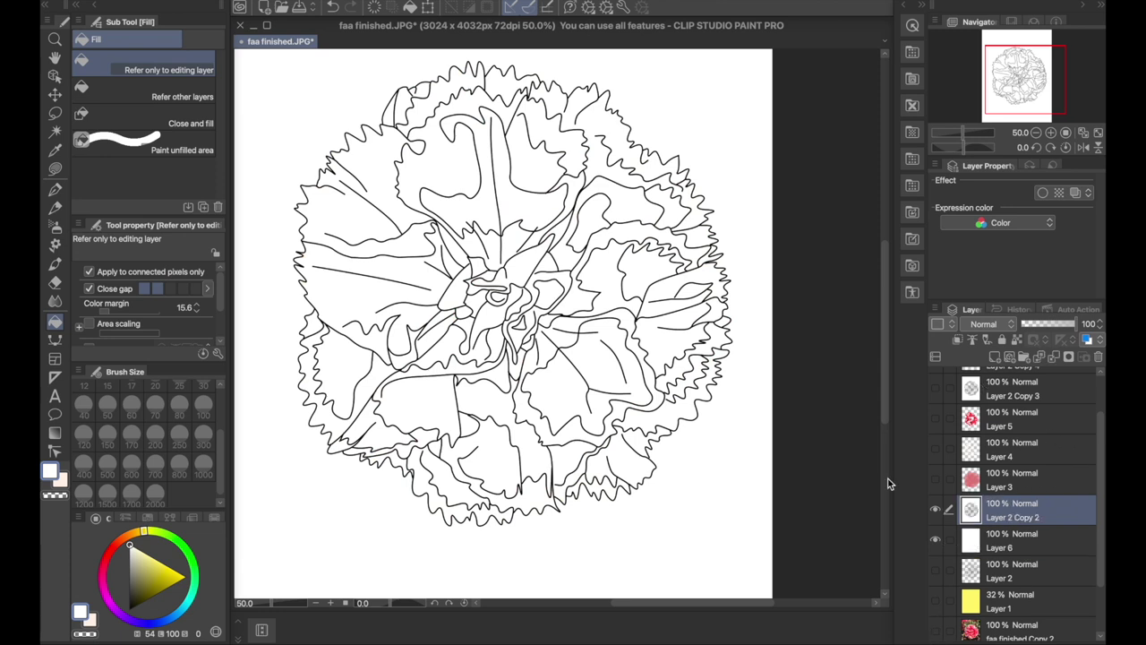
mouse_move(141, 558)
left_mouse_down()
mouse_move(137, 579)
mouse_move(123, 538)
left_mouse_up()
left_click(1004, 540)
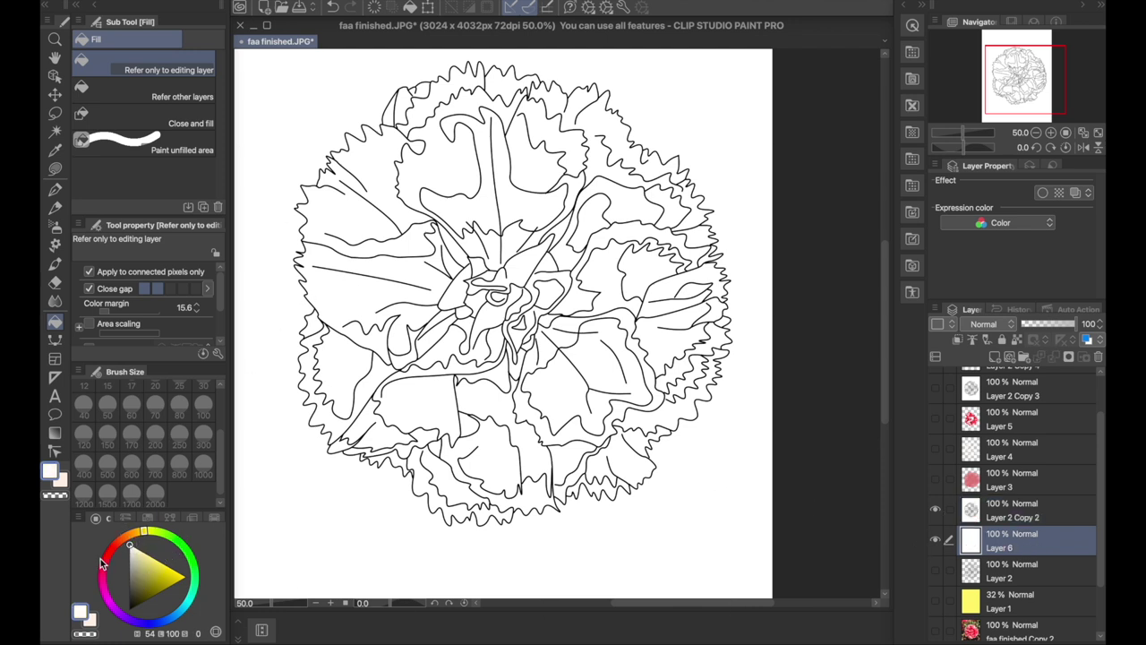
mouse_move(185, 547)
left_mouse_down()
mouse_move(192, 590)
mouse_move(171, 617)
left_mouse_up()
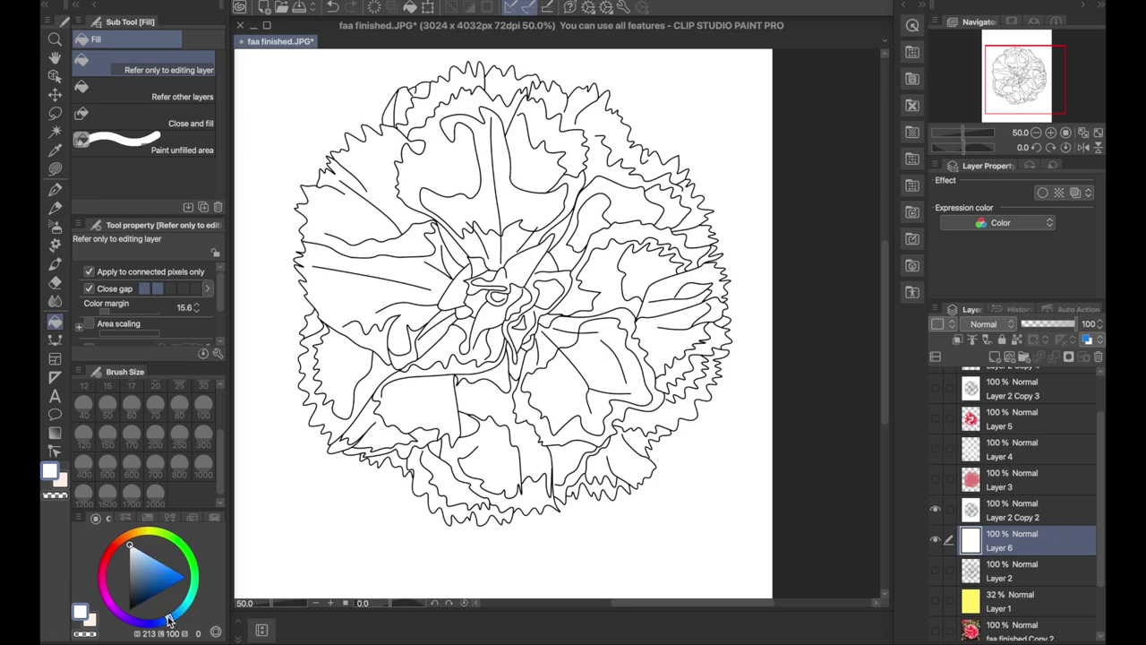
left_click_drag(130, 546, 220, 562)
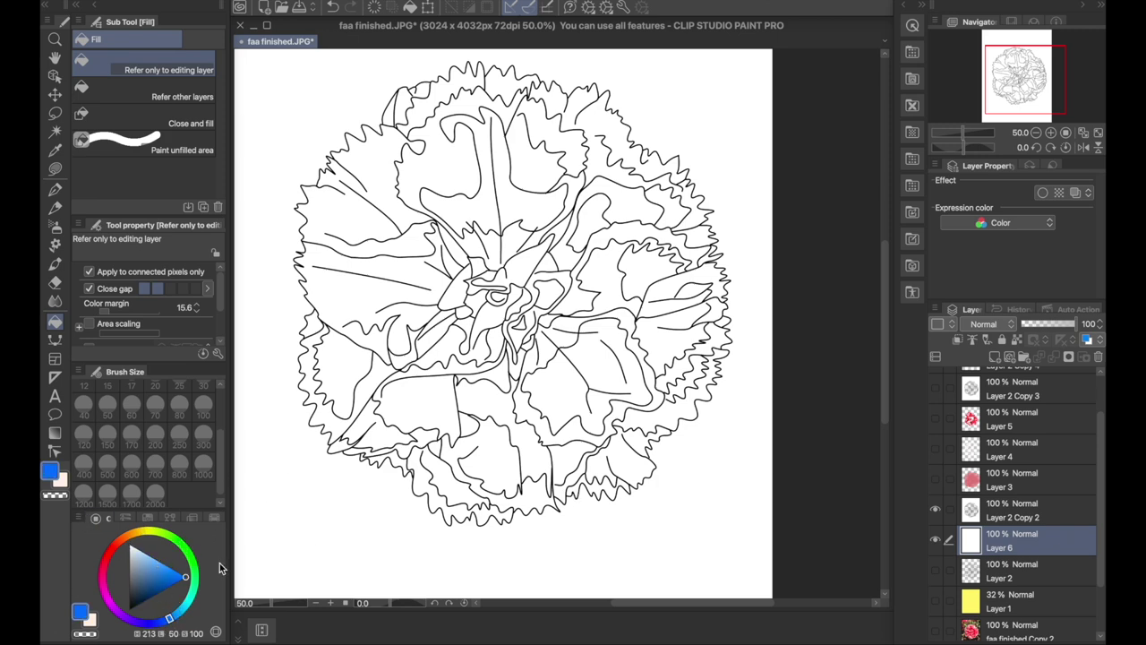
left_click(720, 257)
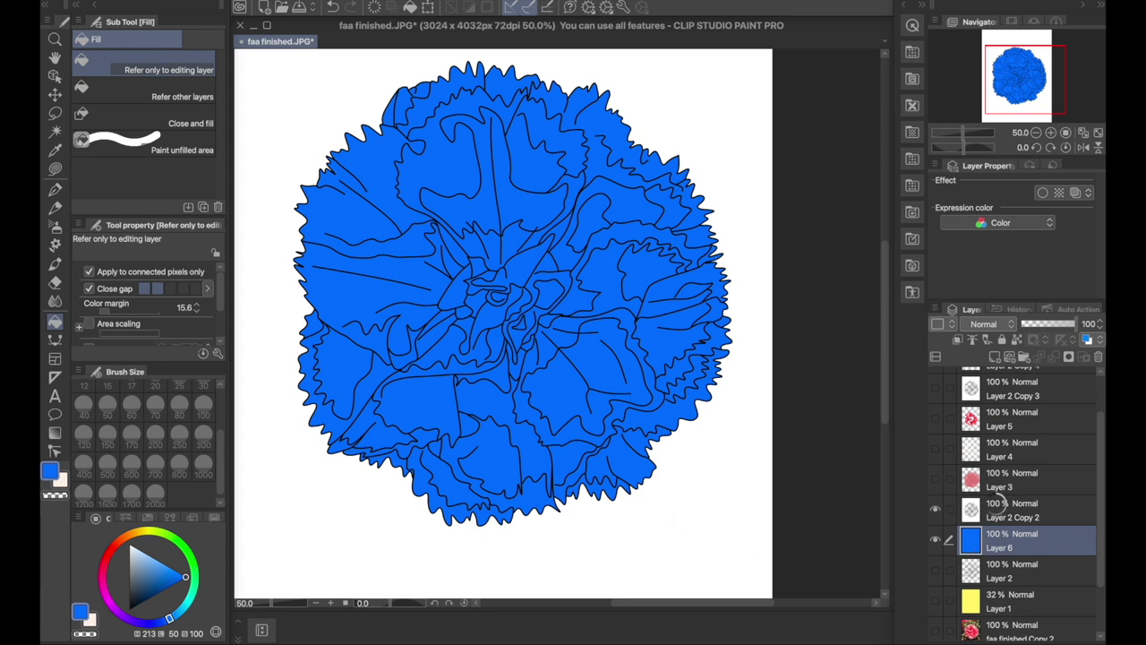
Step: Fill outer petal areas at the flower's lower left, bottom and lower right with cream on Layer 2 Copy 2
left_click(1019, 513)
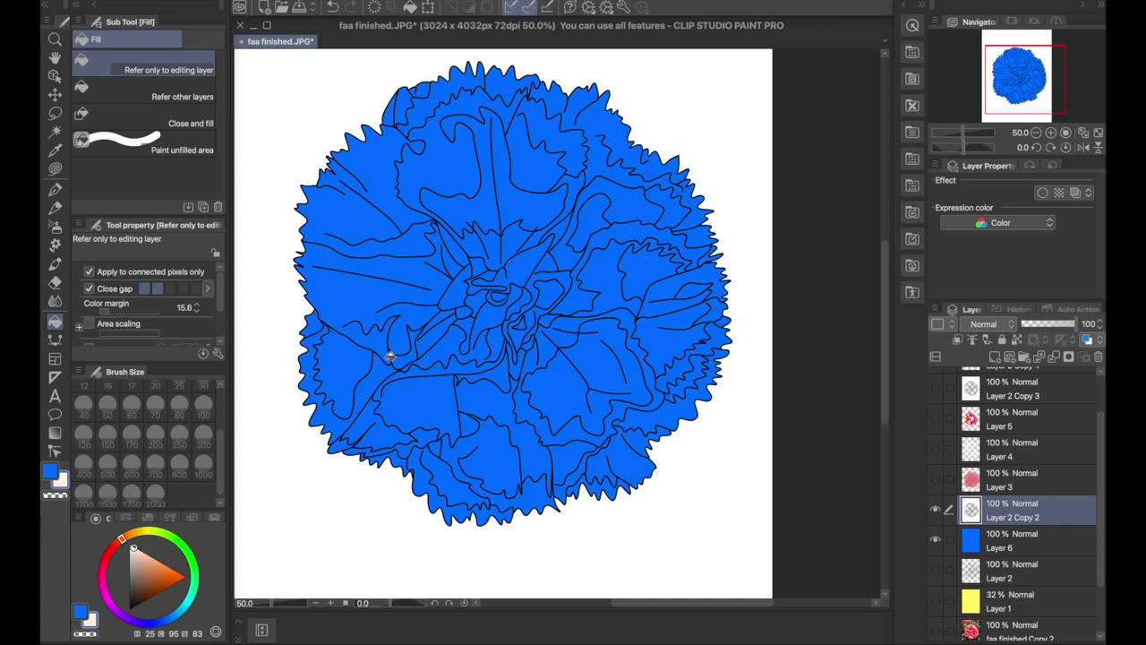
left_click(340, 413)
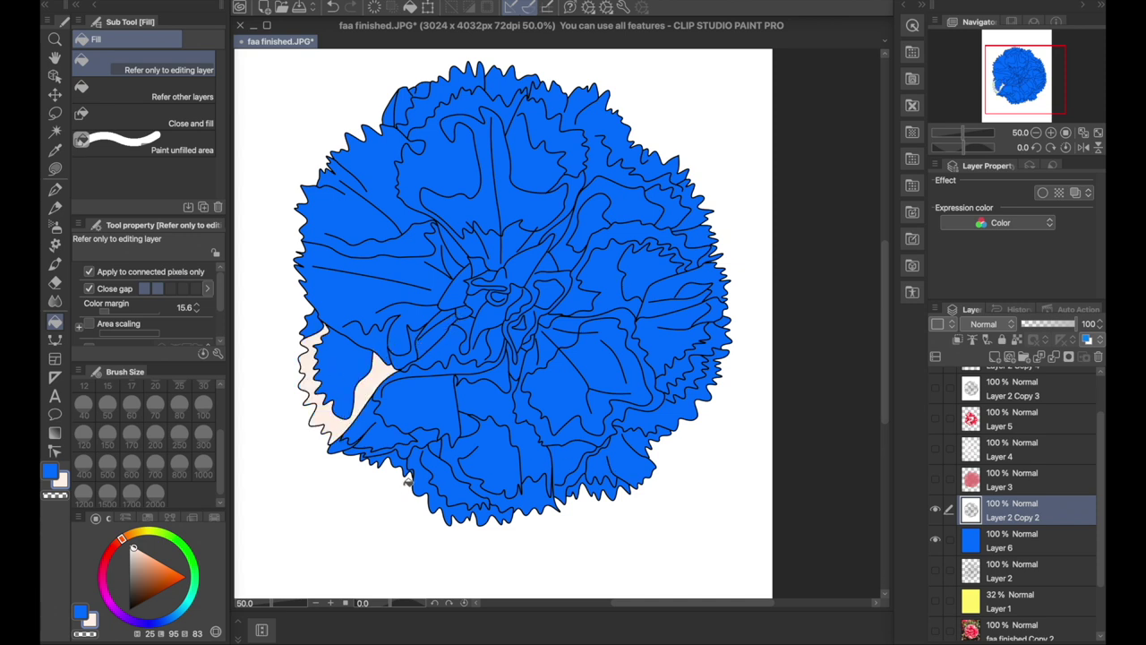
left_click(448, 488)
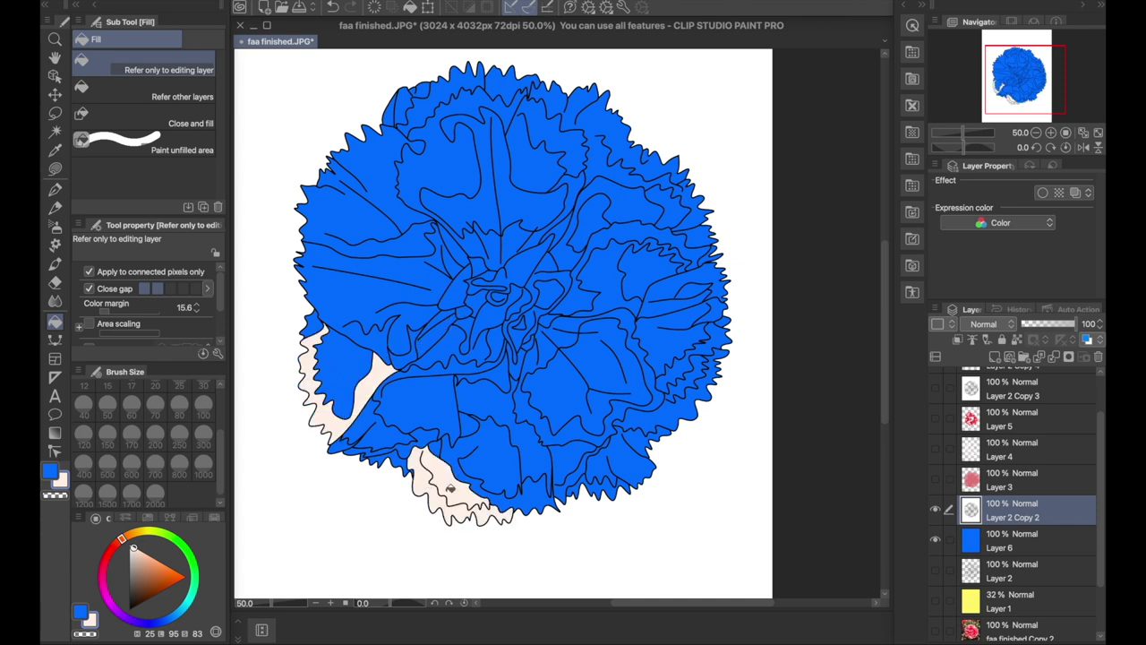
left_click(622, 468)
left_click(696, 381)
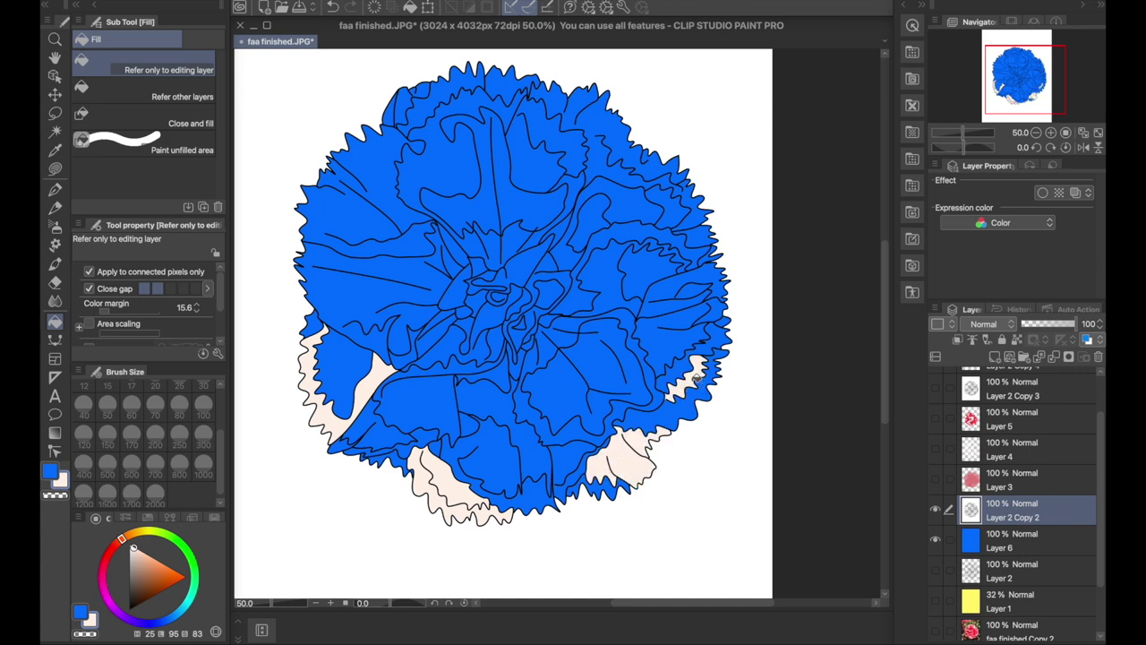
Step: Undo the stray fill on the right petal, and fill the inner right petal area and the upper outer petals with cream
left_click(678, 257)
key("ctrl+z")
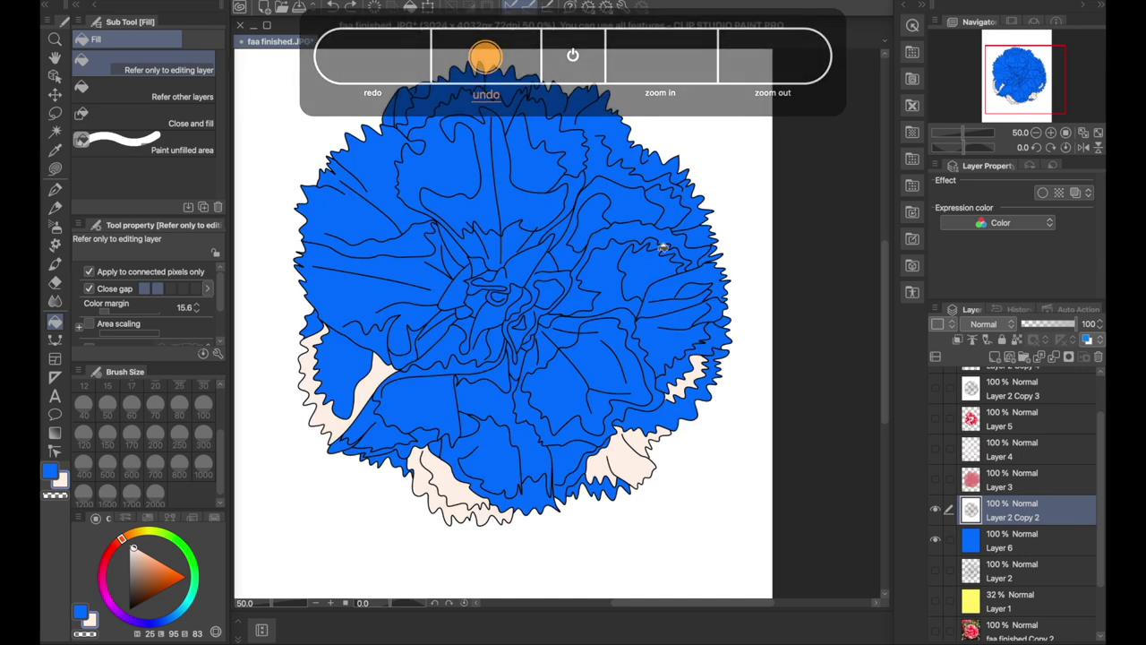
left_click(609, 261)
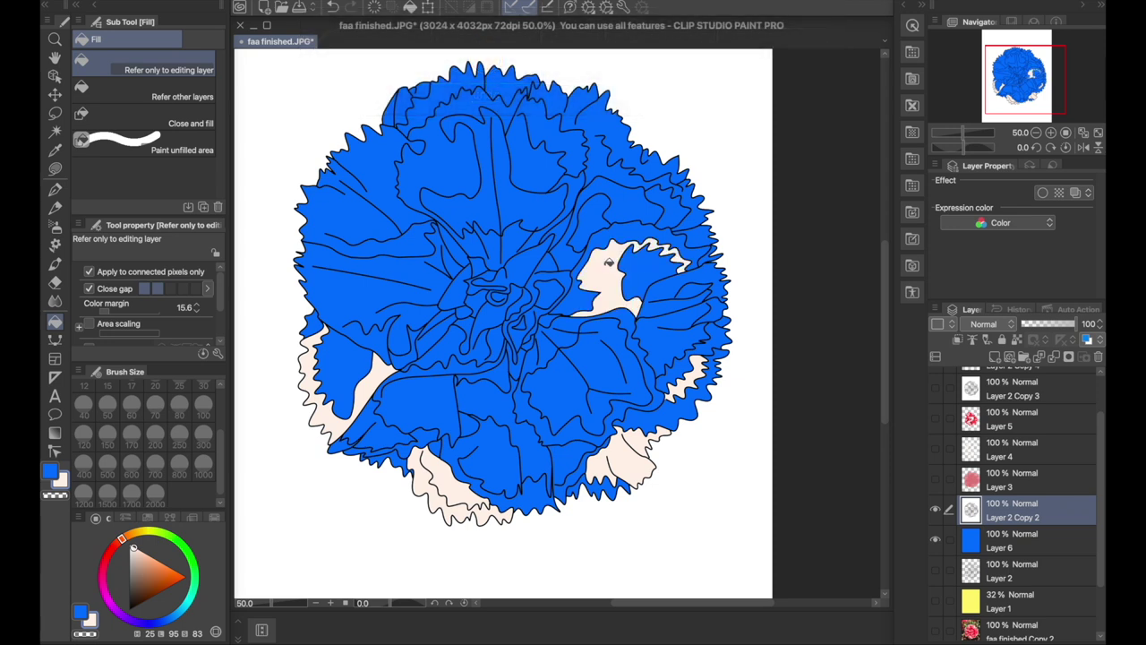
left_click(594, 112)
left_click(438, 95)
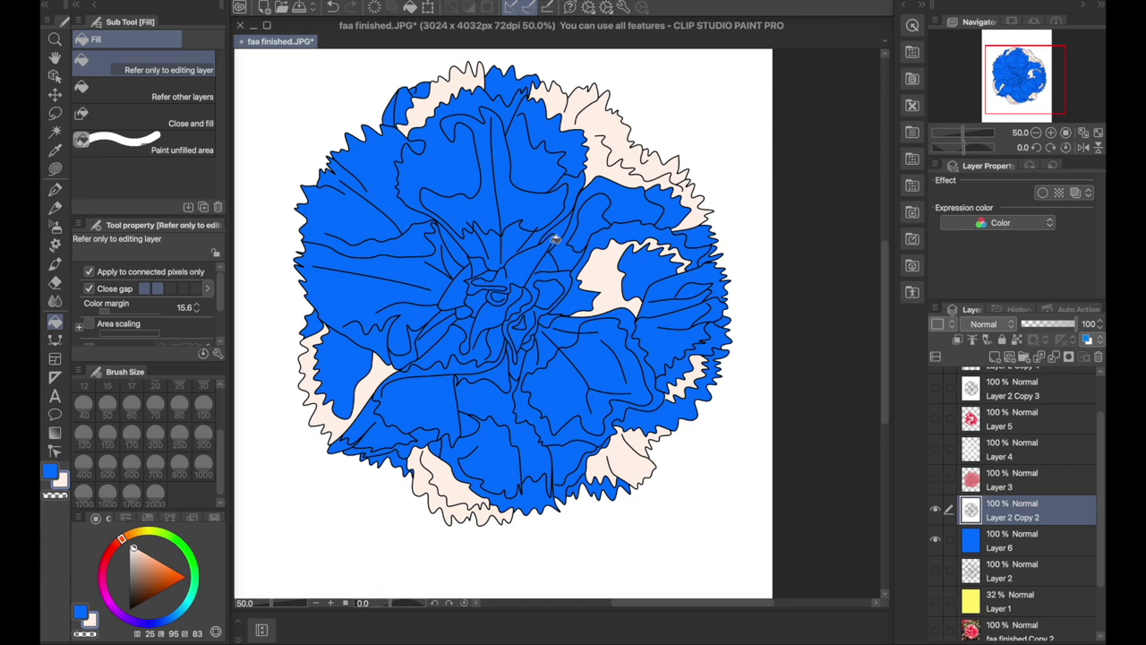
Step: Fill the folds at the flower's centre and the large lower-left petal with cream
key("ctrl+plus")
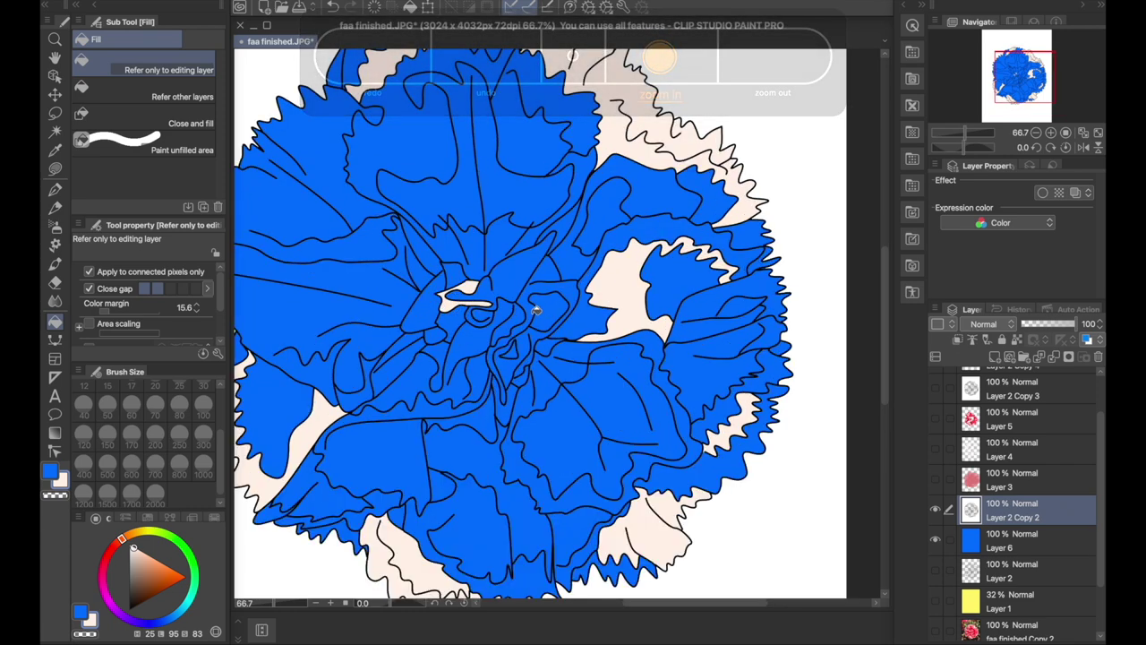
left_click(497, 360)
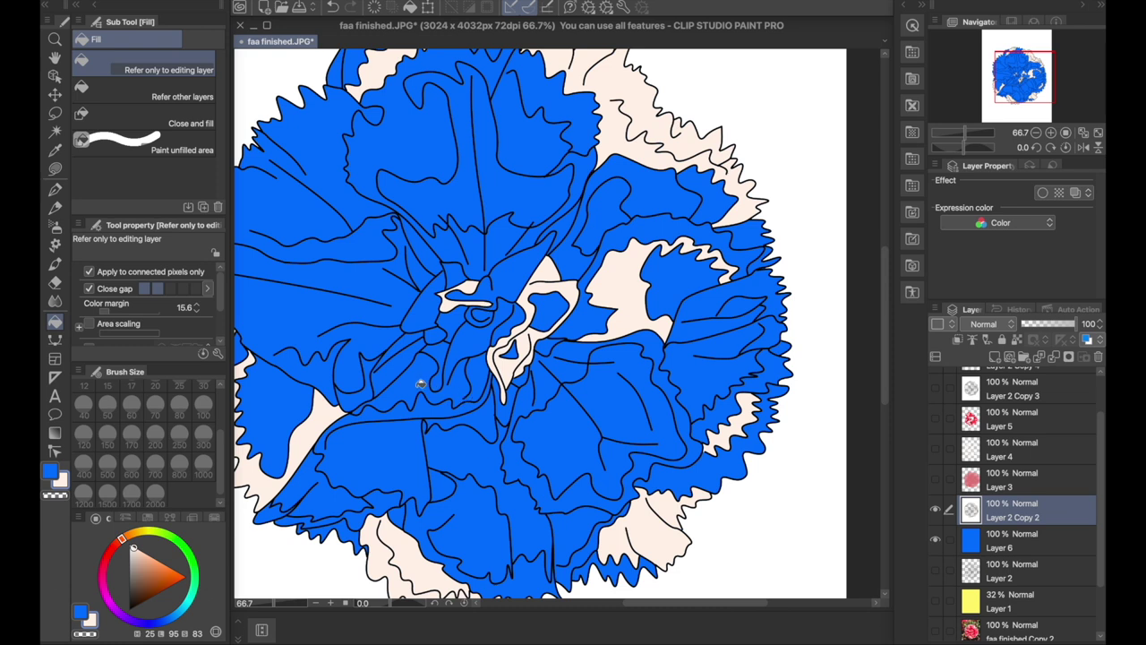
left_click(390, 415)
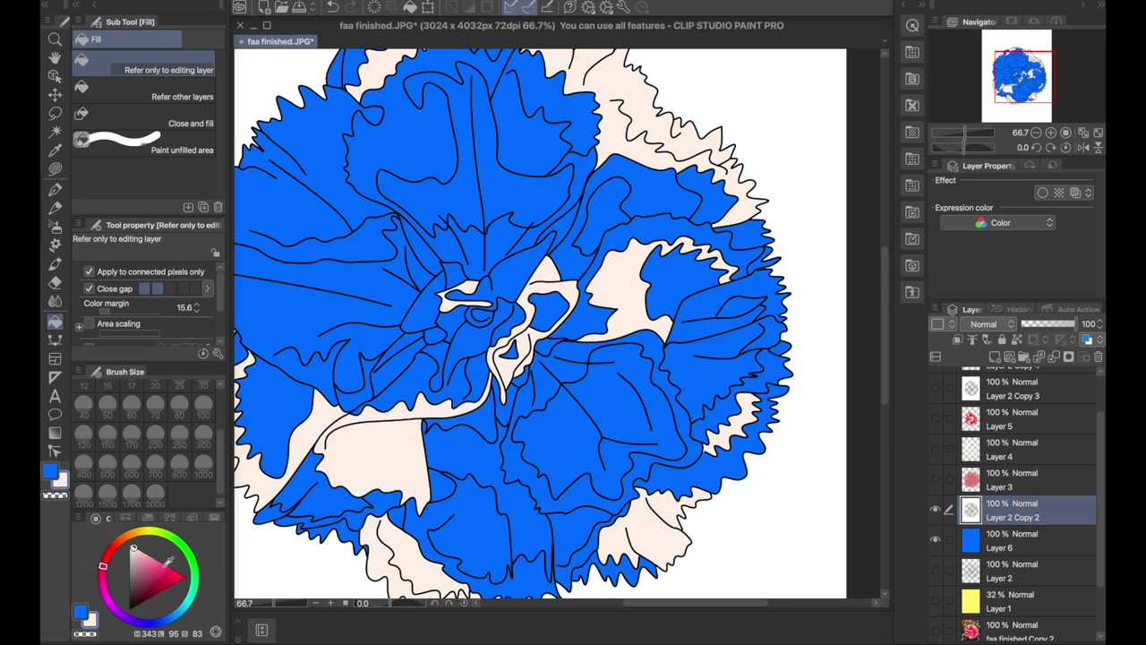
Step: Switch to a hot pink and fill the lower central, lower-left and left petal areas on Layer 2 Copy 2
left_click(462, 458)
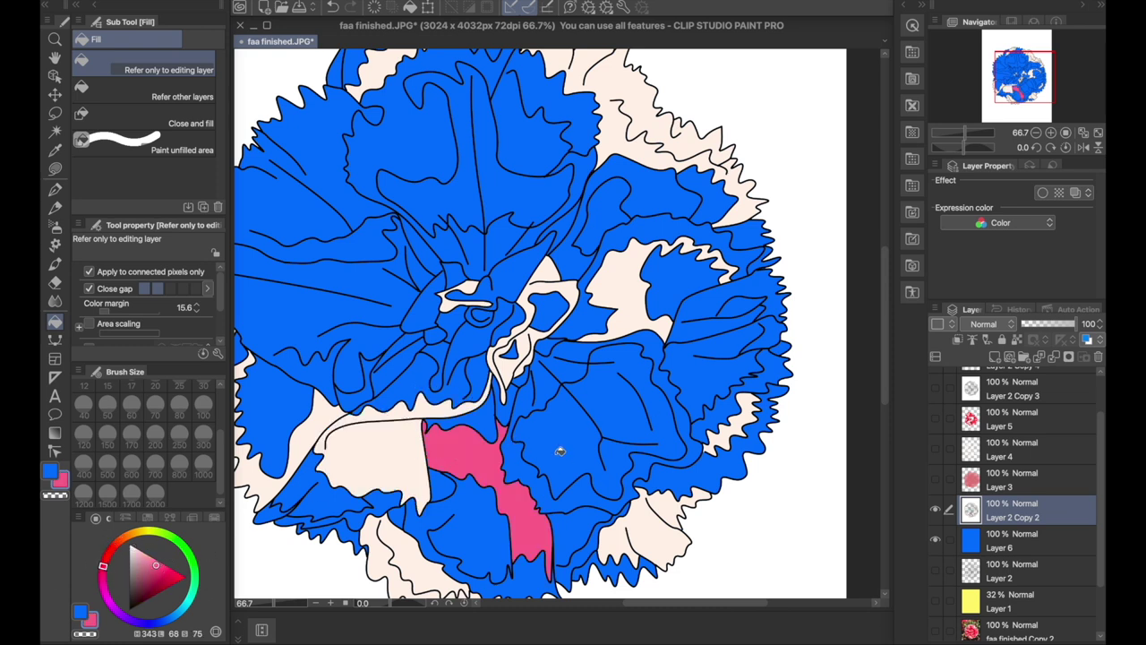
left_click(323, 502)
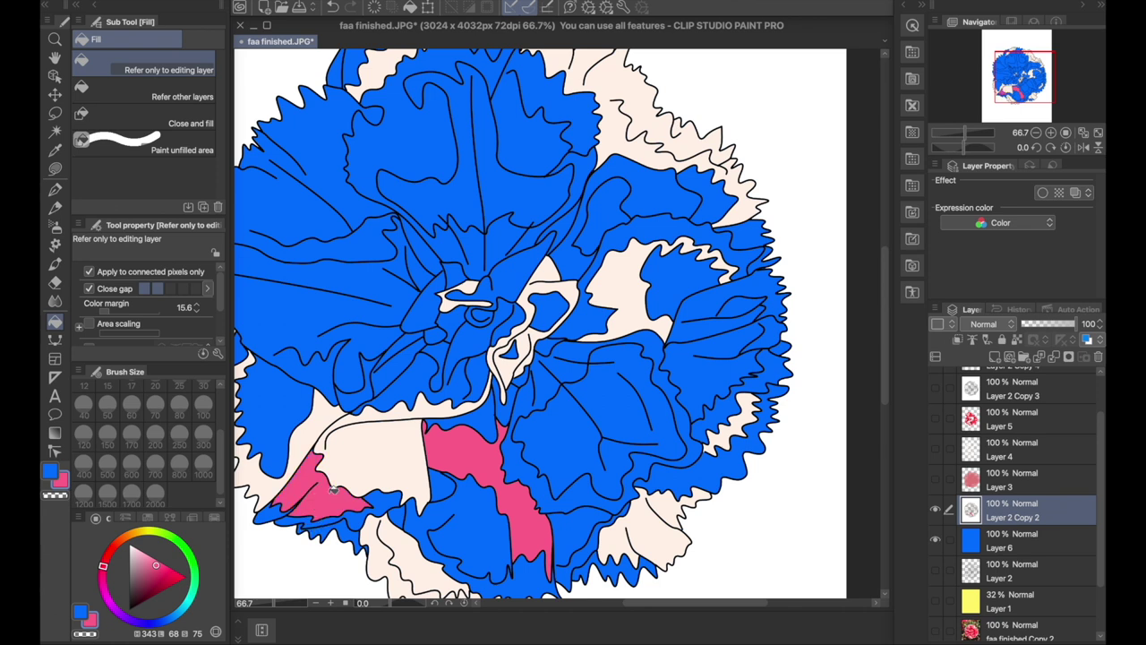
key("super+z")
left_click(318, 496)
left_click(278, 399)
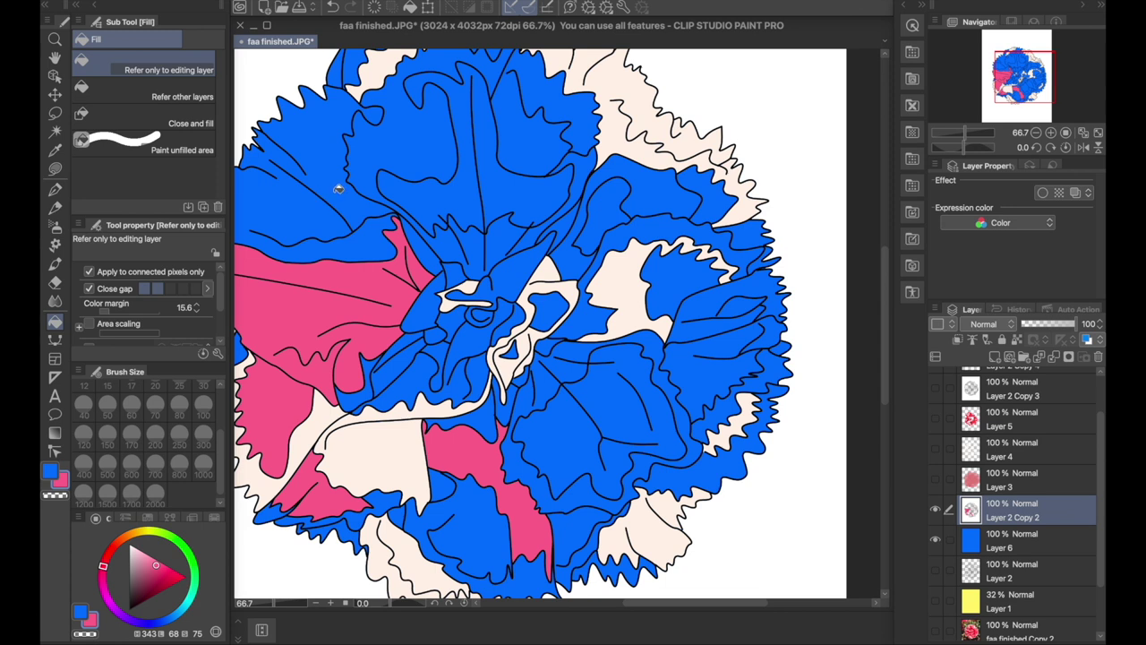
Step: Fill the top petal marking, small right and centre shapes and the lower-right petals with hot pink, undoing the large centre fill
left_click(480, 225)
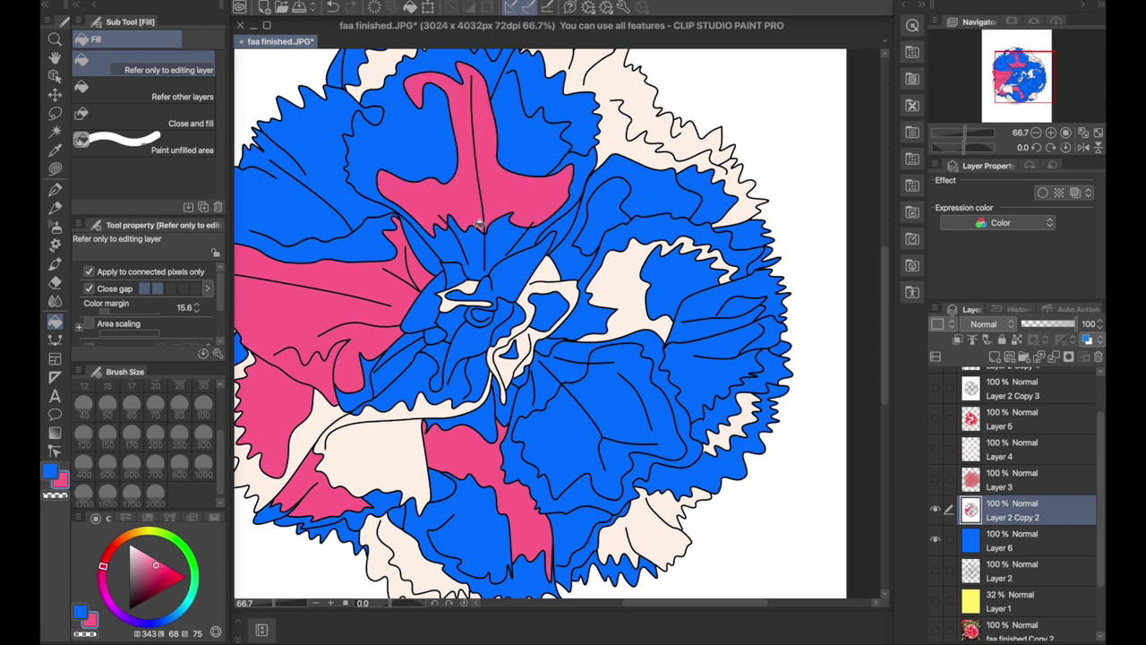
left_click(619, 225)
left_click(559, 306)
left_click(513, 353)
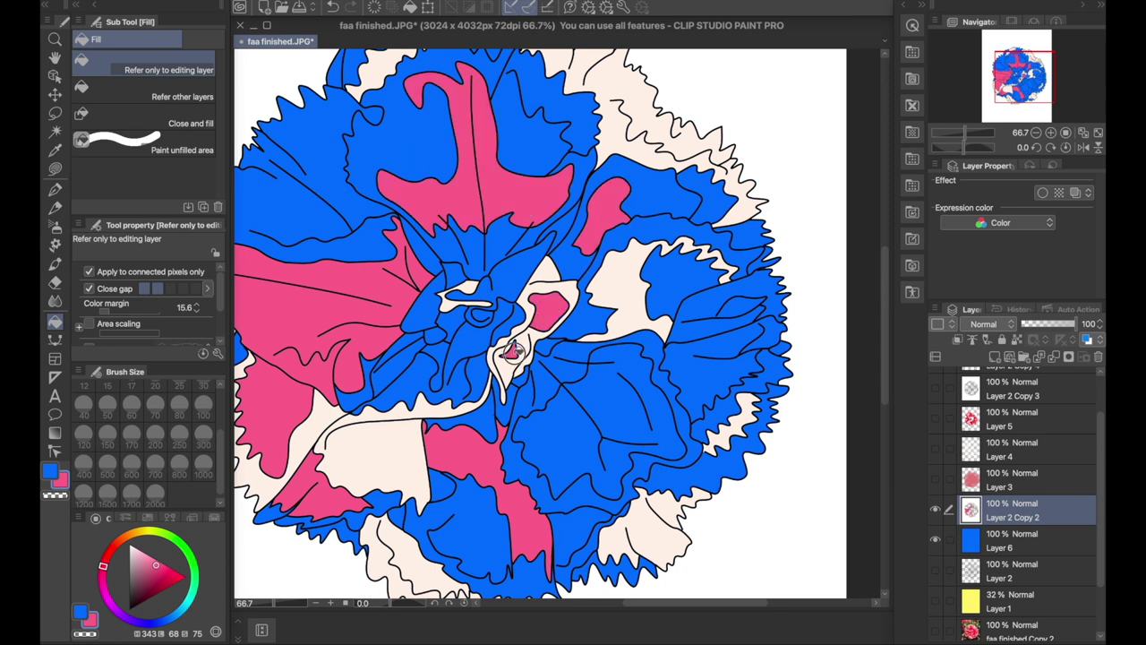
left_click(477, 341)
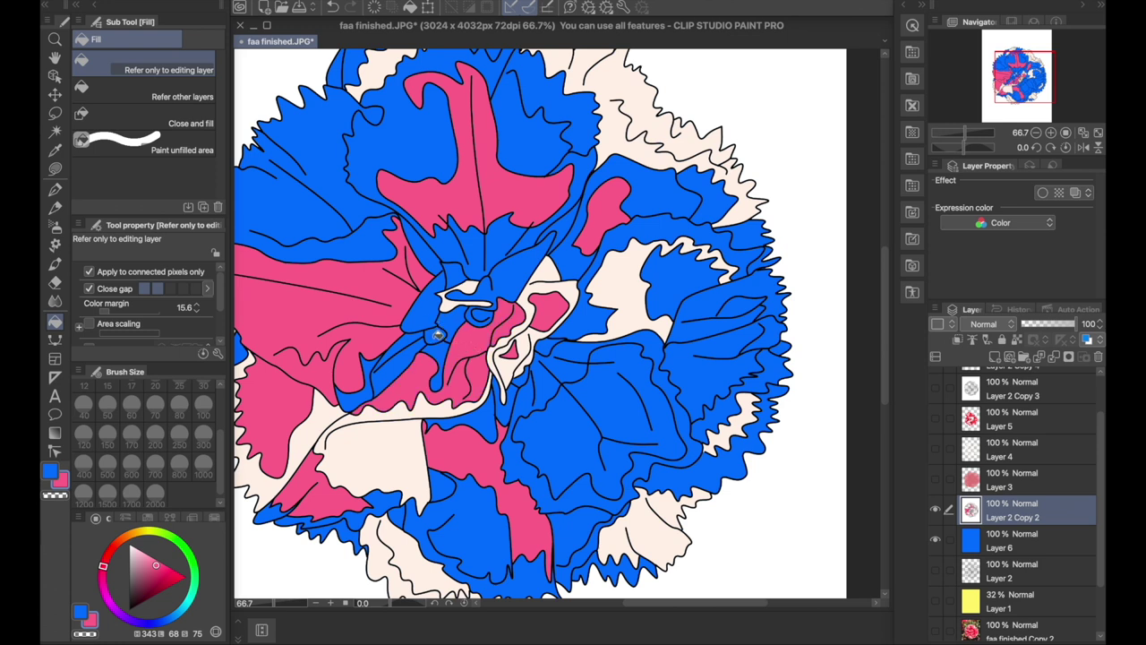
key("ctrl+z")
left_click(555, 430)
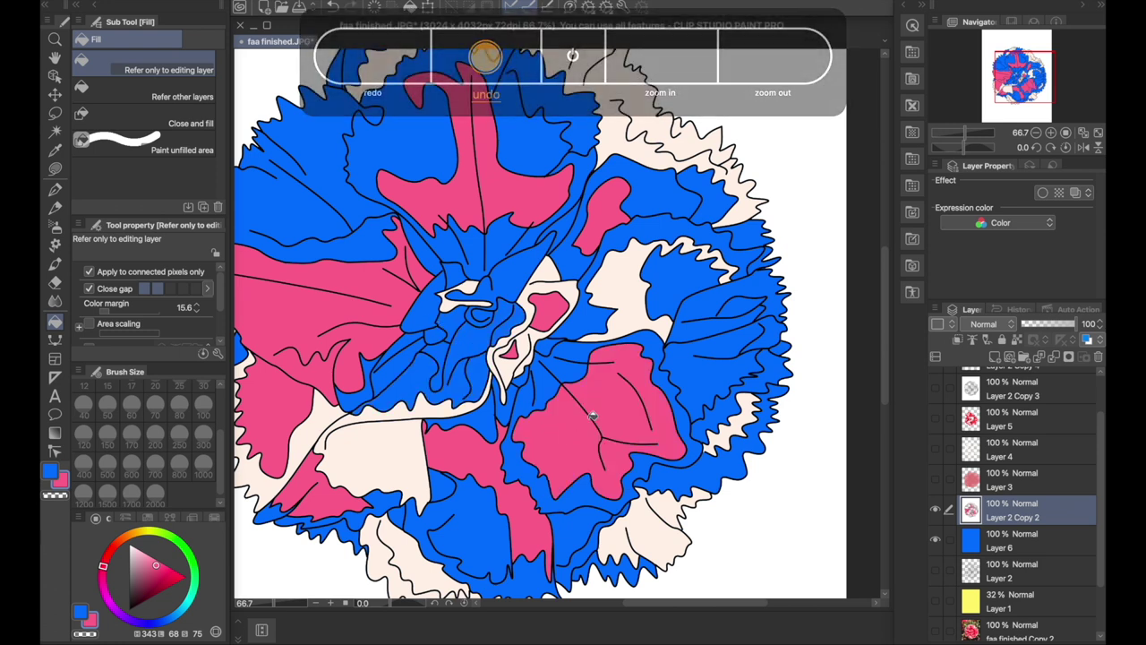
left_click(725, 344)
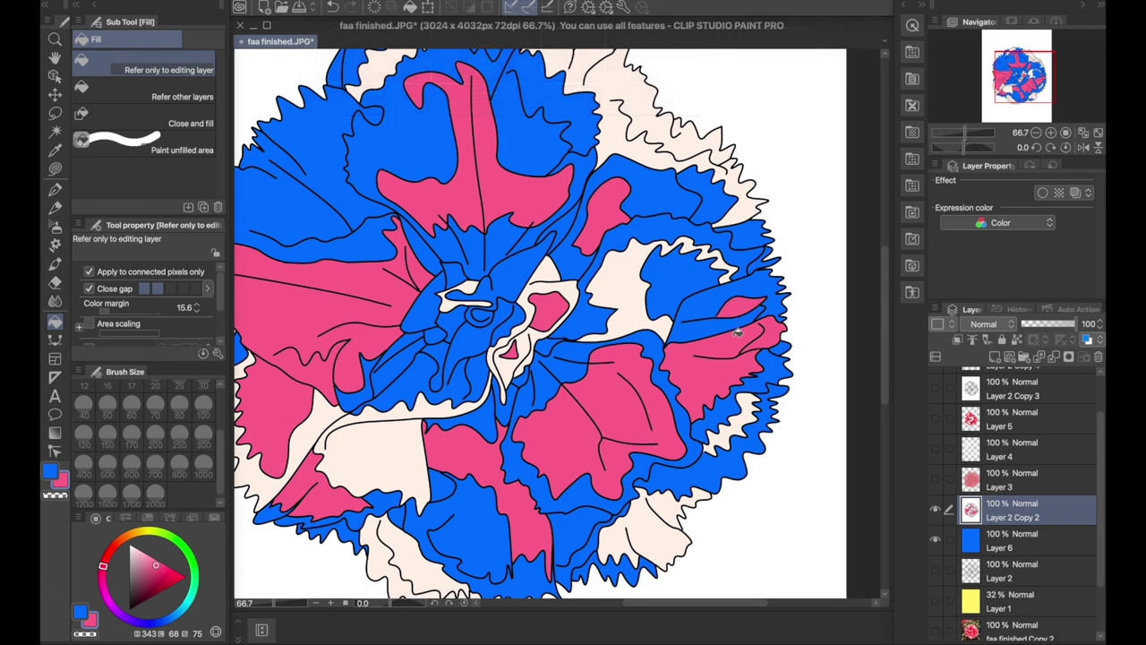
Step: Fill the lower-right outer petal and the frilled lower-left edge with hot pink, undoing the fill on the left side
left_click(694, 473)
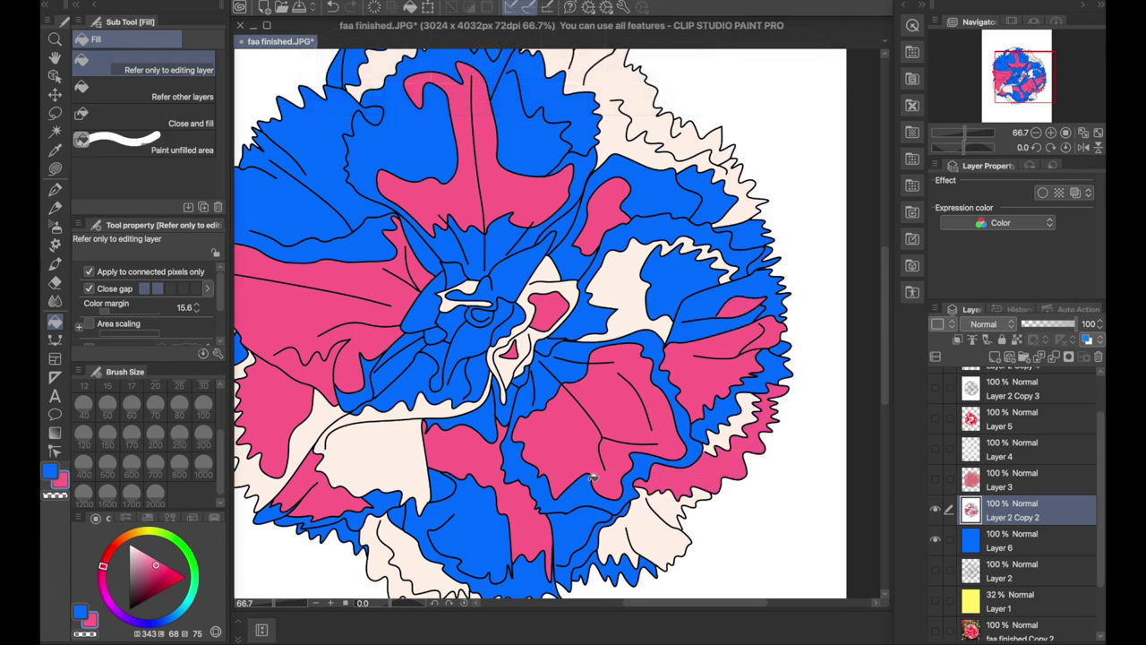
scroll(593, 477, "down", 1)
scroll(593, 476, "left", 1)
left_click(381, 471)
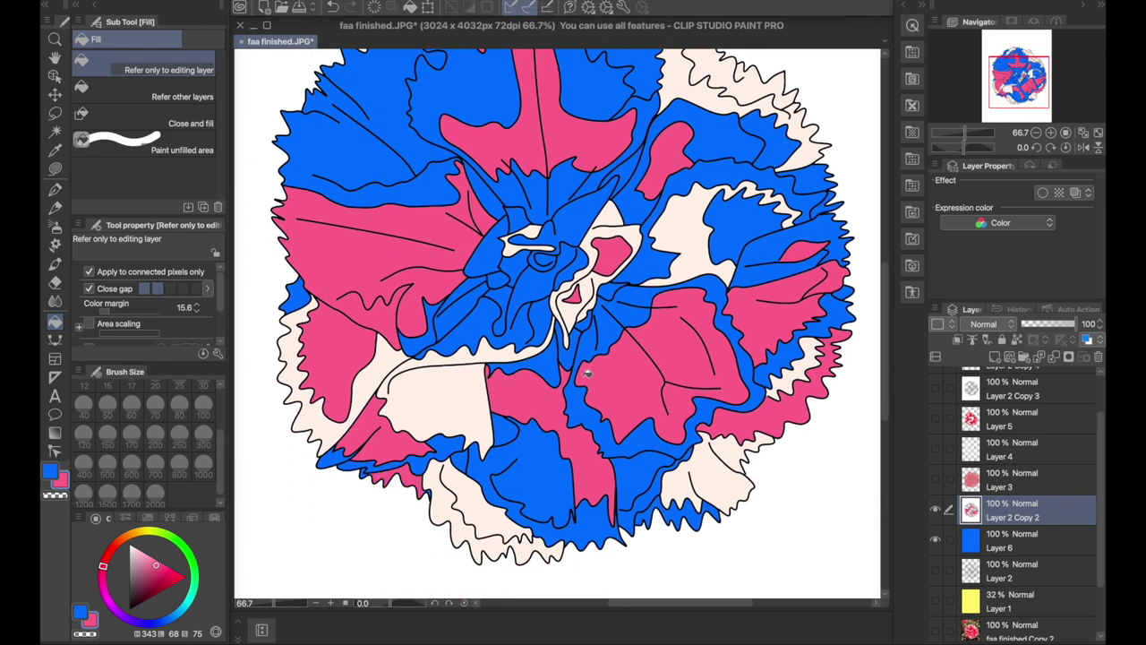
left_click(300, 300)
key("super+z")
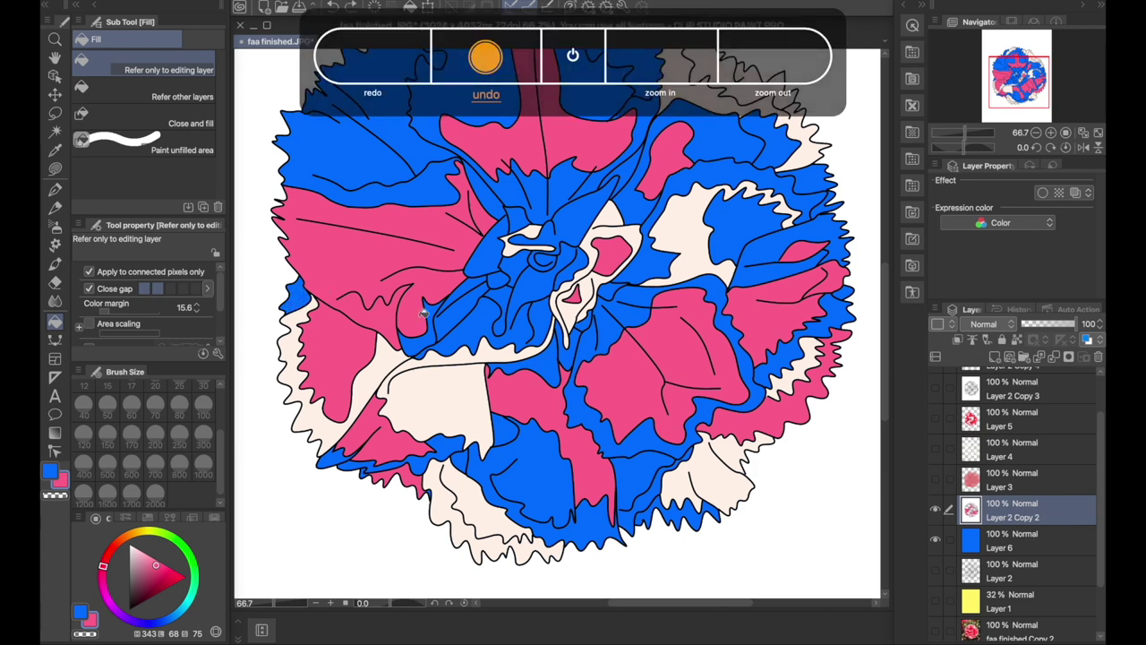
Step: Fill the small upper-left outer petal sections and the jagged petal at the top centre with hot pink
scroll(546, 134, "up", 4)
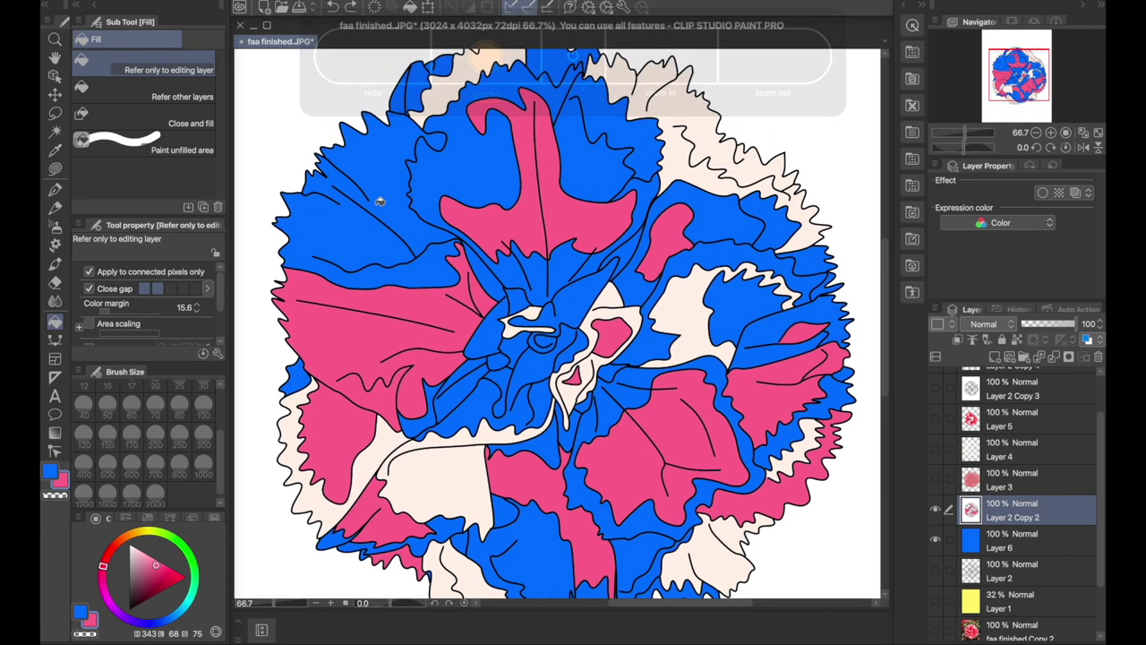
left_click(422, 92)
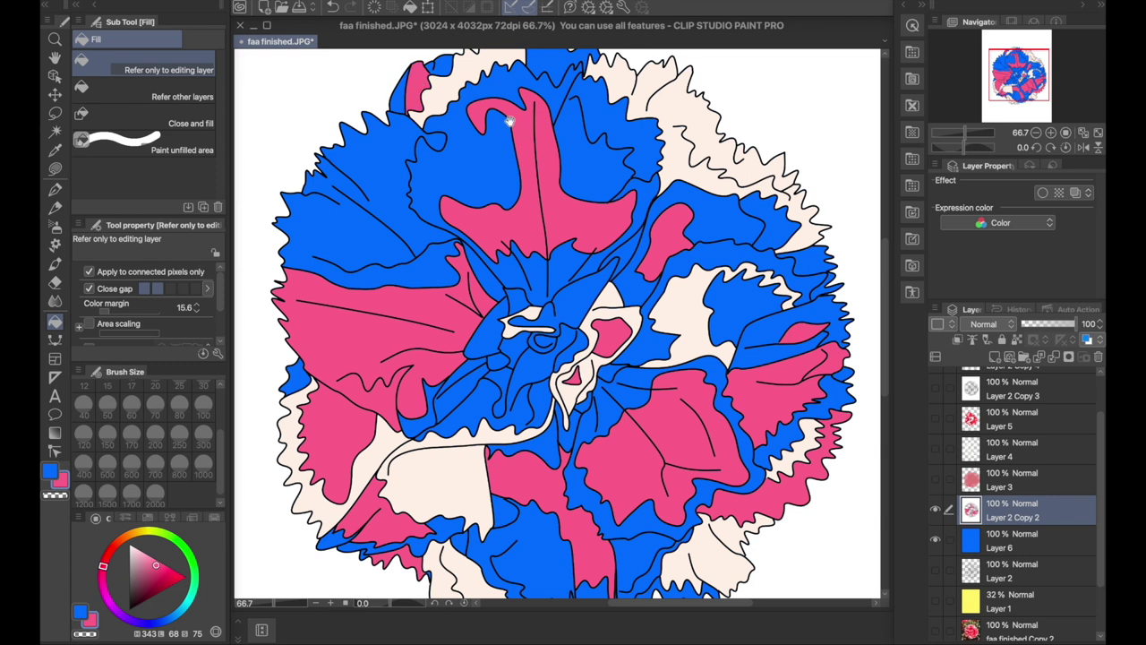
scroll(336, 158, "up", 3)
left_click(402, 163)
left_click(453, 126)
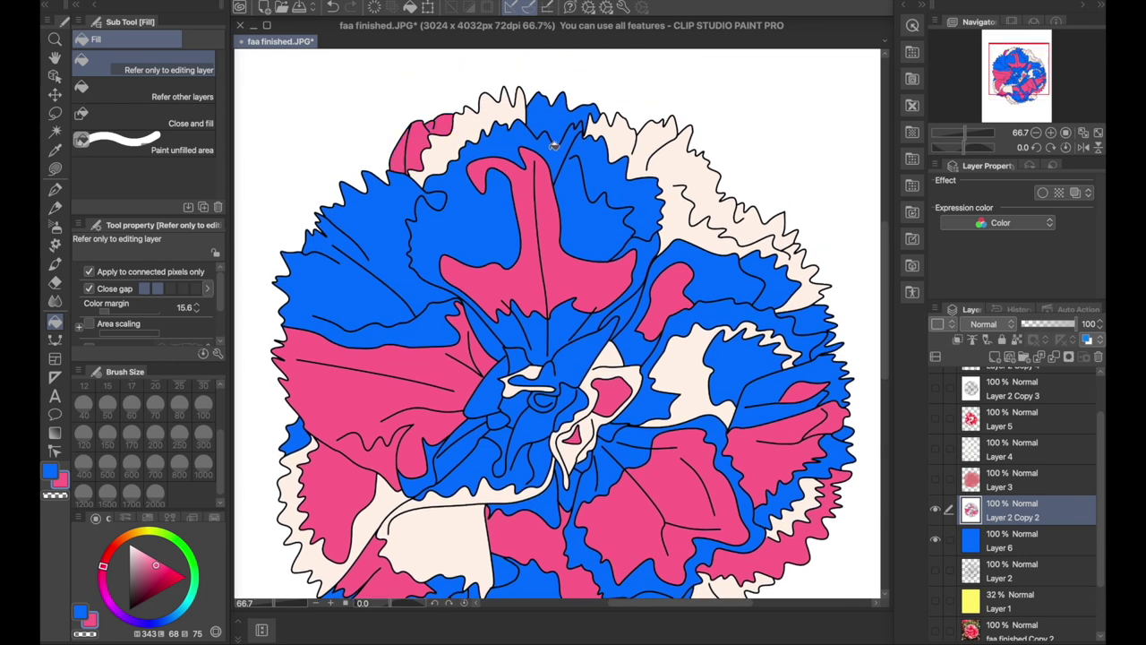
left_click(554, 122)
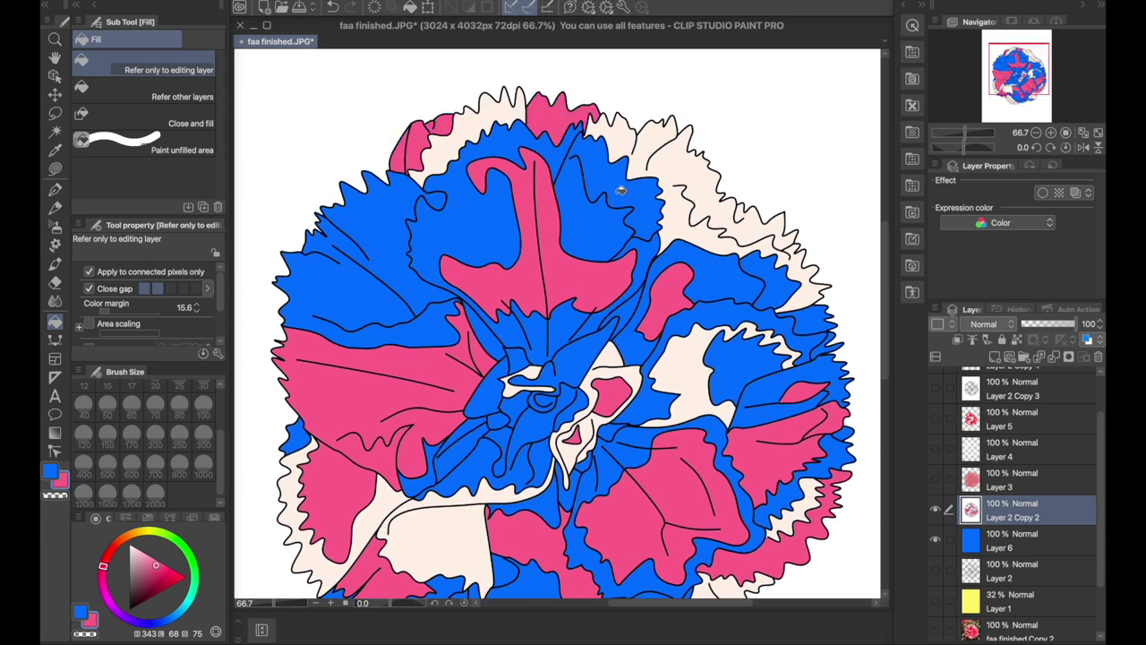
Step: Undo the stray hot pink fill on the top petal, and fill the upper-right petal tip and inner right petal area
left_click(603, 231)
key("ctrl+z")
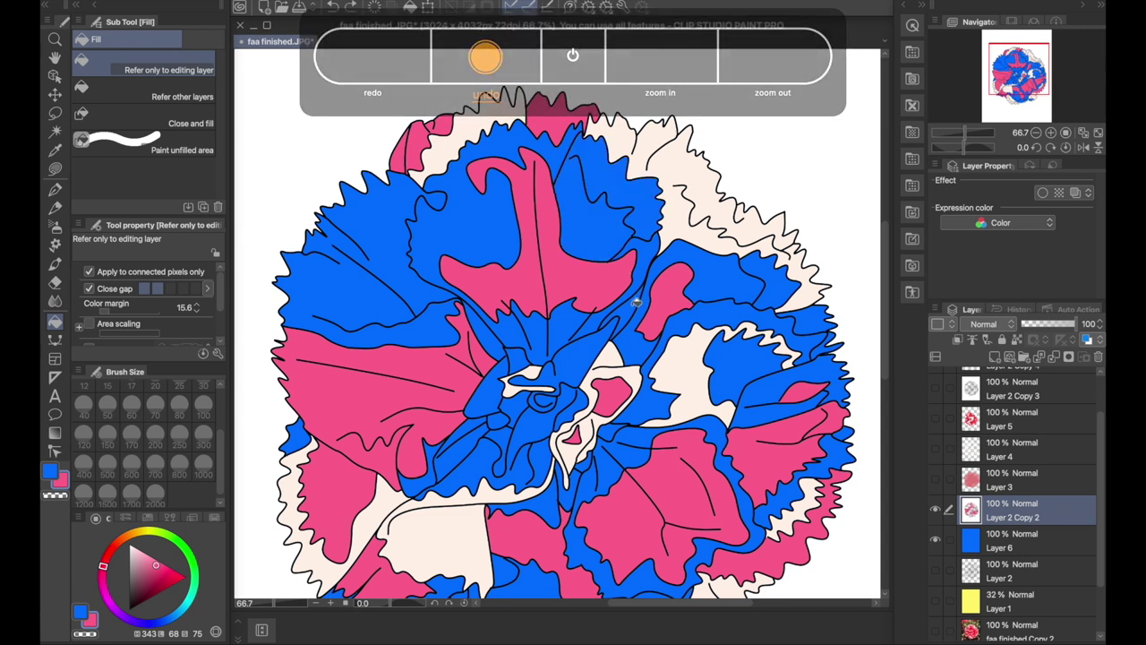
left_click(770, 292)
left_click(756, 375)
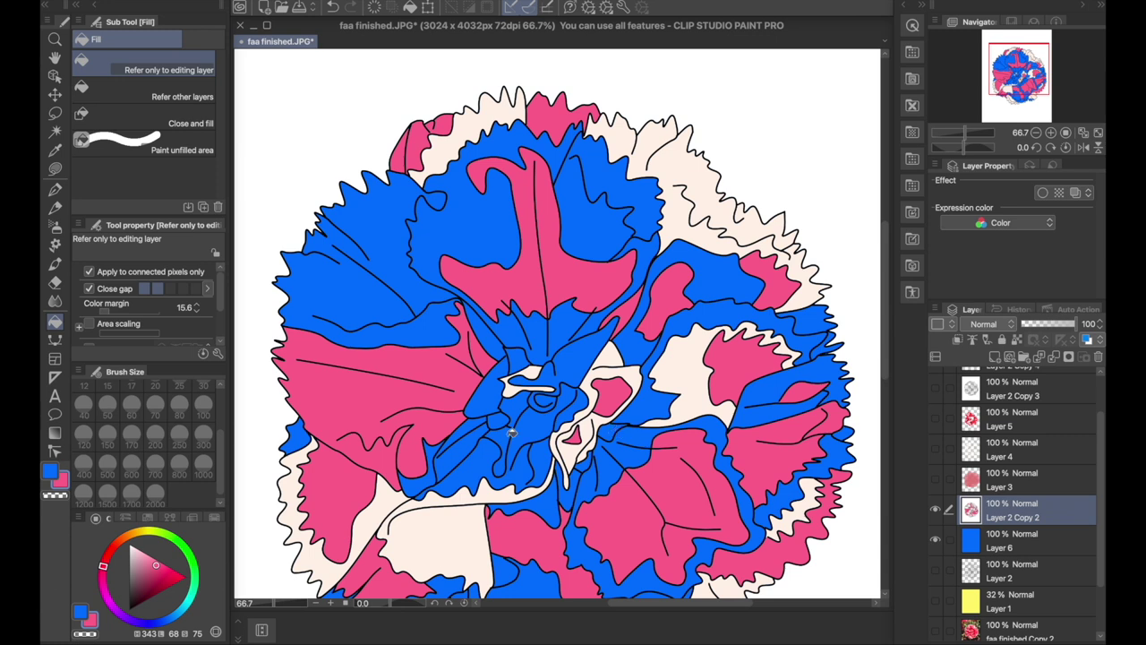
Step: Switch to bright green (103, 68, 75) and fill the three small shapes around the flower's centre
left_click(180, 541)
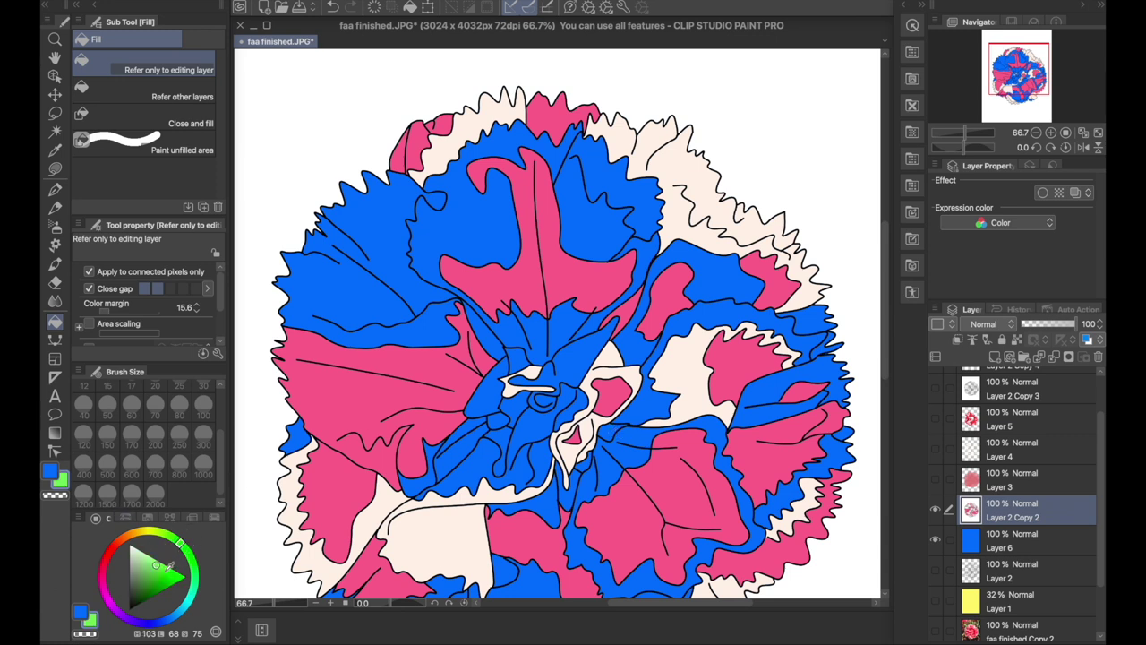
left_click(615, 433)
left_click(588, 459)
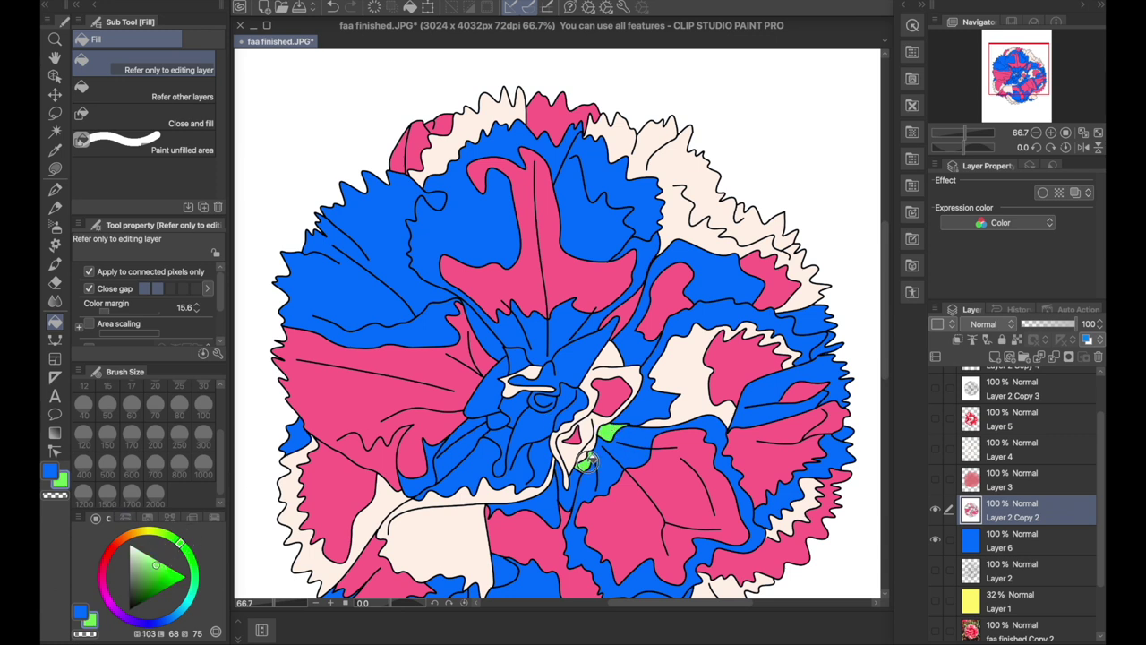
left_click(501, 421)
Step: Switch to light pink (344, 79, 52), fill the lower-left outer edge and the large upper-left petal, and undo the stray fill between them
left_click(107, 555)
left_click(102, 565)
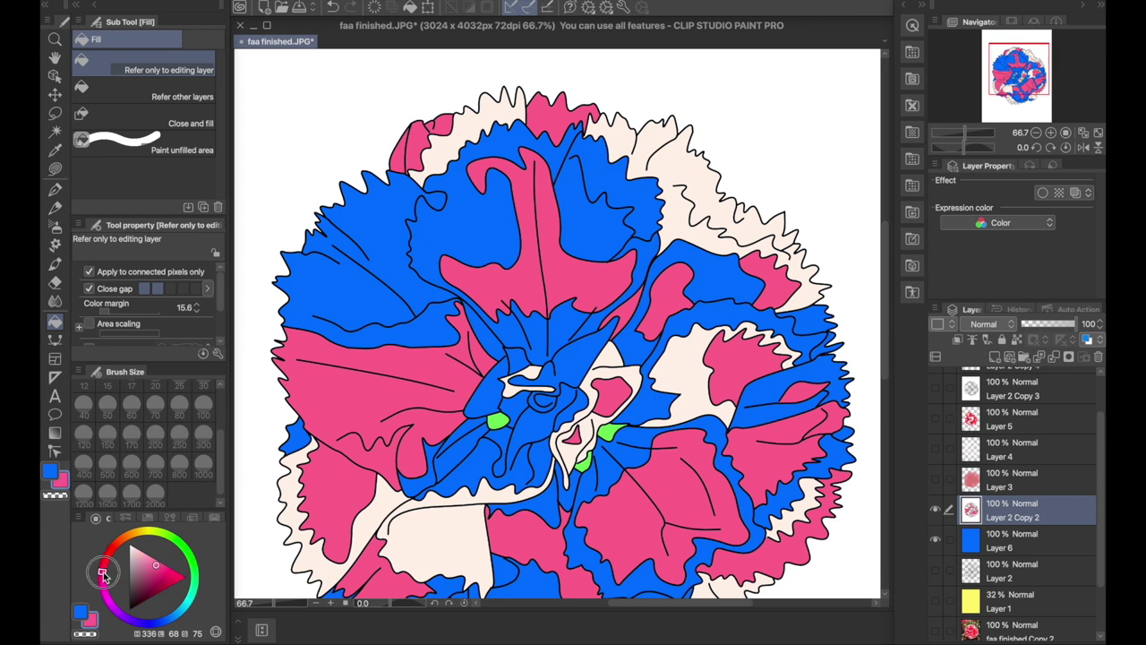
mouse_move(159, 560)
left_mouse_down()
mouse_move(151, 575)
mouse_move(142, 557)
left_mouse_up()
left_click(141, 557)
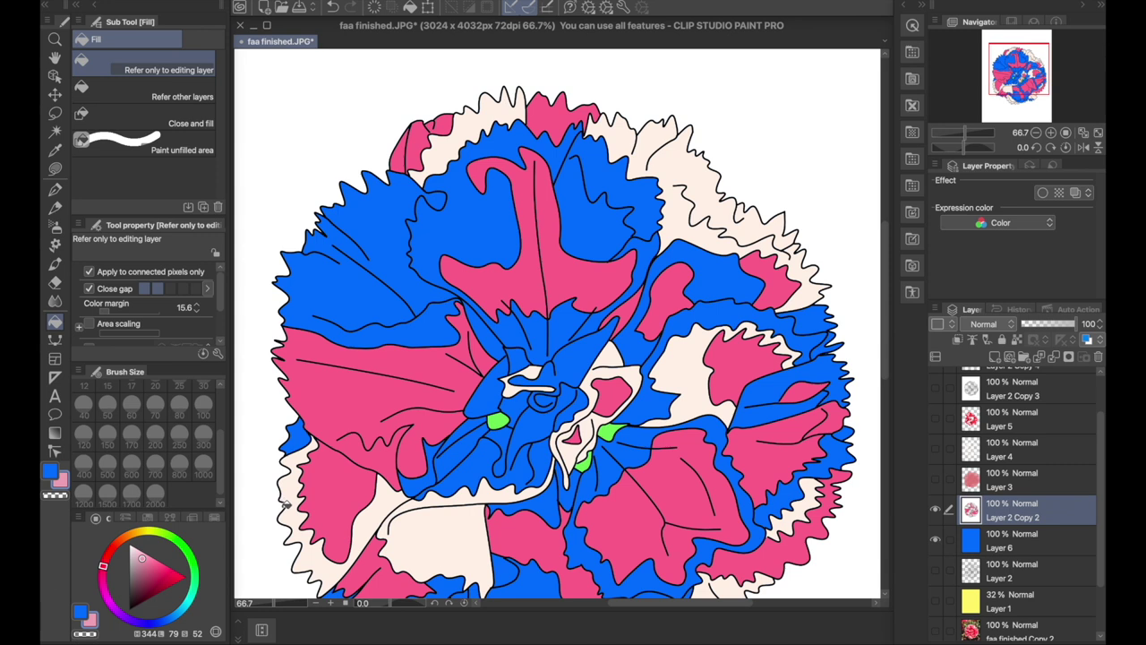
left_click(284, 502)
left_click(452, 541)
key("ctrl+z")
left_click(384, 235)
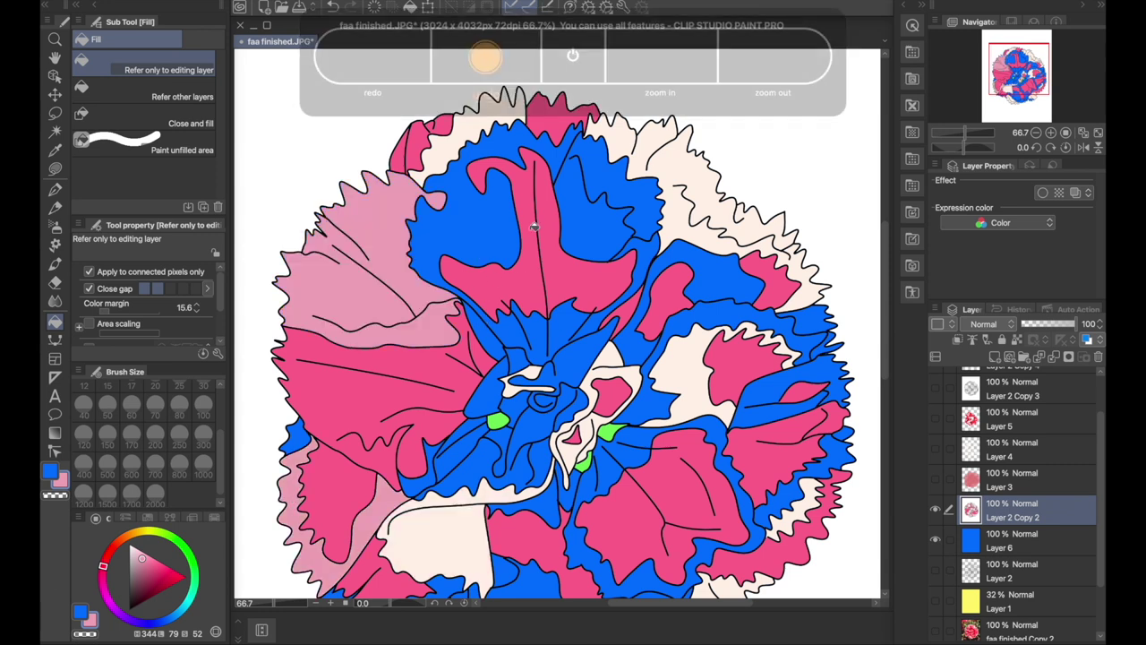
Step: Fill the right part of the top petal, the upper-right petal and the right fold with light pink
left_click(602, 174)
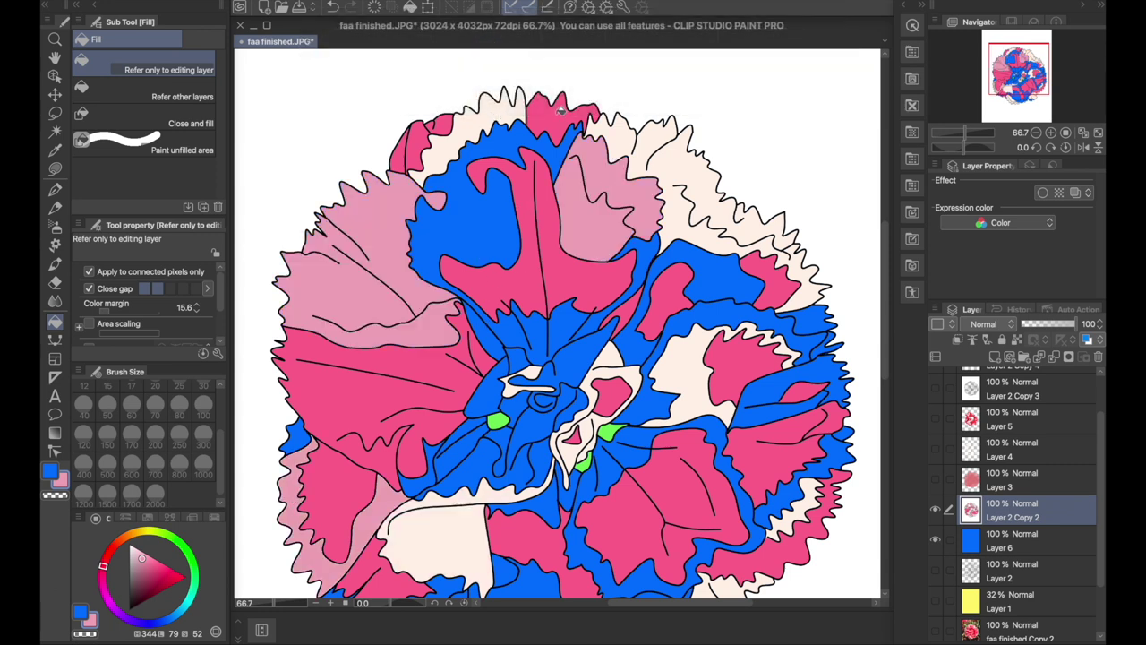
left_click(739, 288)
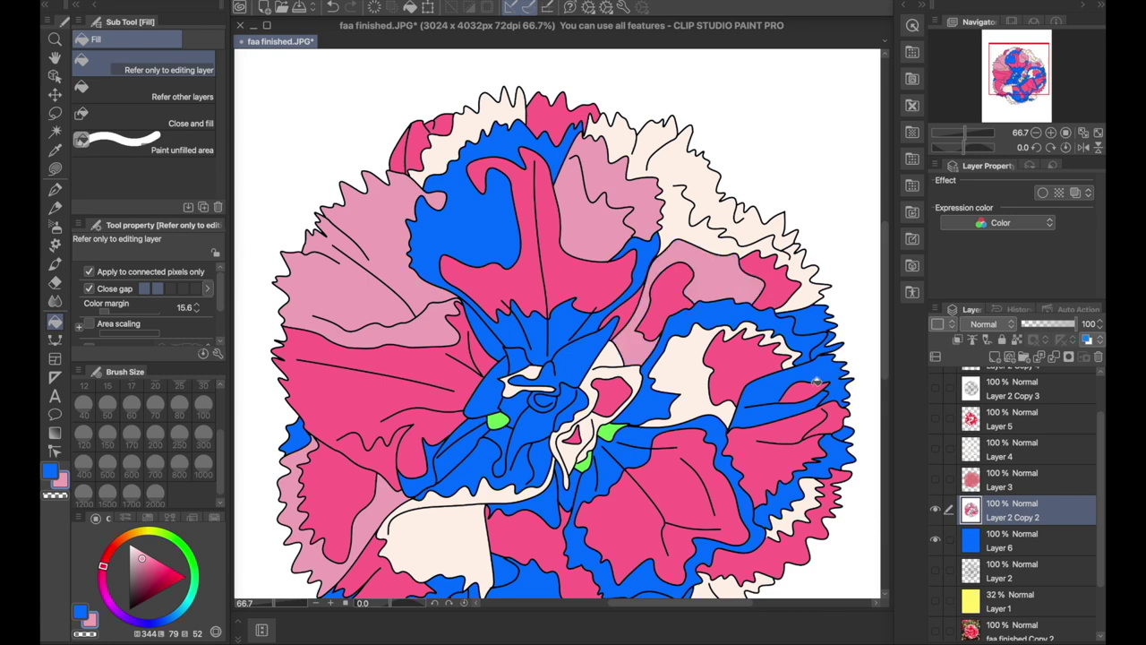
left_click(816, 384)
Step: Fill the lower central petal, the lower-right frilled edges and the lower-left edge strip with light pink
scroll(659, 476, "down", 3)
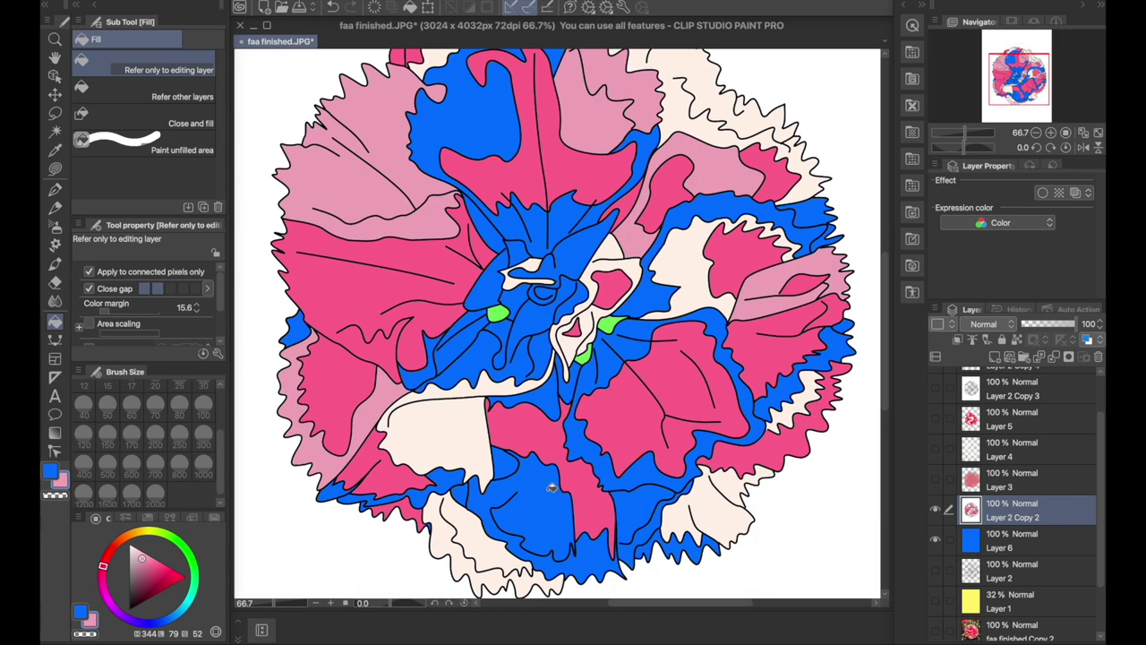
left_click(541, 526)
left_click(692, 541)
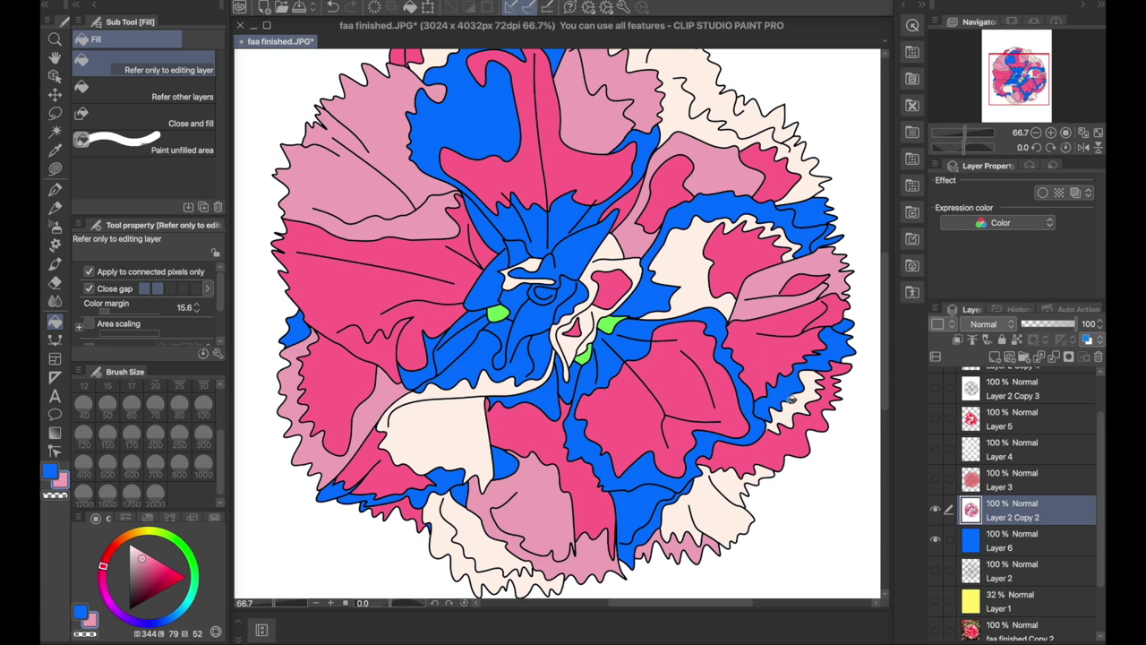
left_click(774, 405)
left_click(420, 497)
Step: Switch to vivid pink (344, 68, 100) and fill the centre folds and top petal, undoing the fill on the large lower-left cream petal
left_click_drag(149, 568, 172, 562)
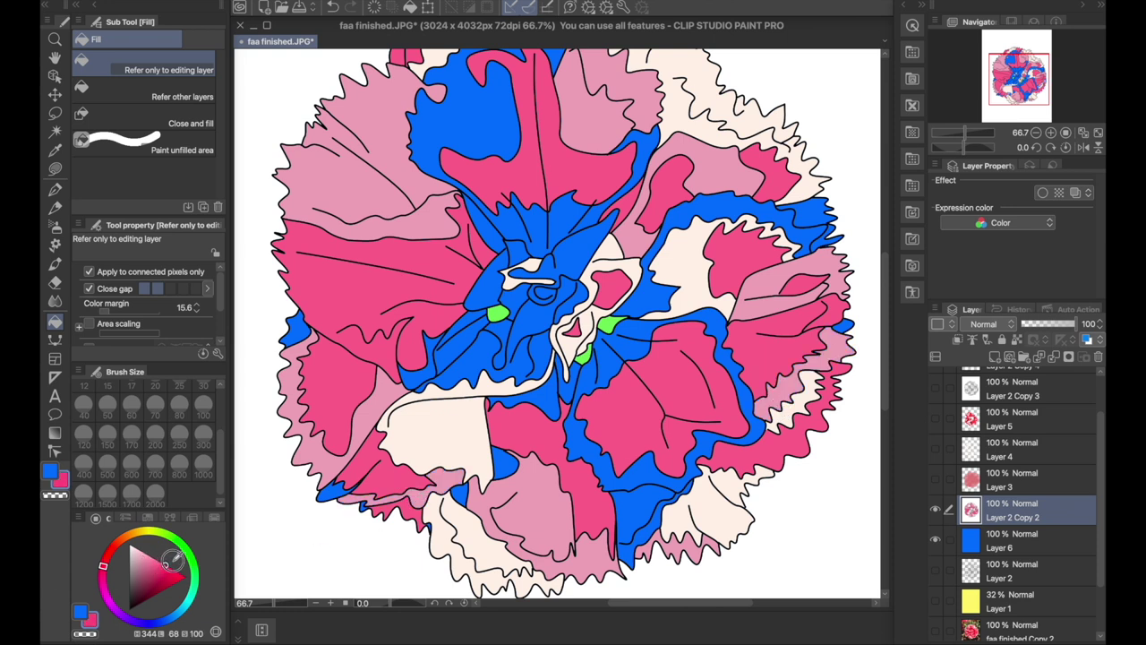
left_click(444, 411)
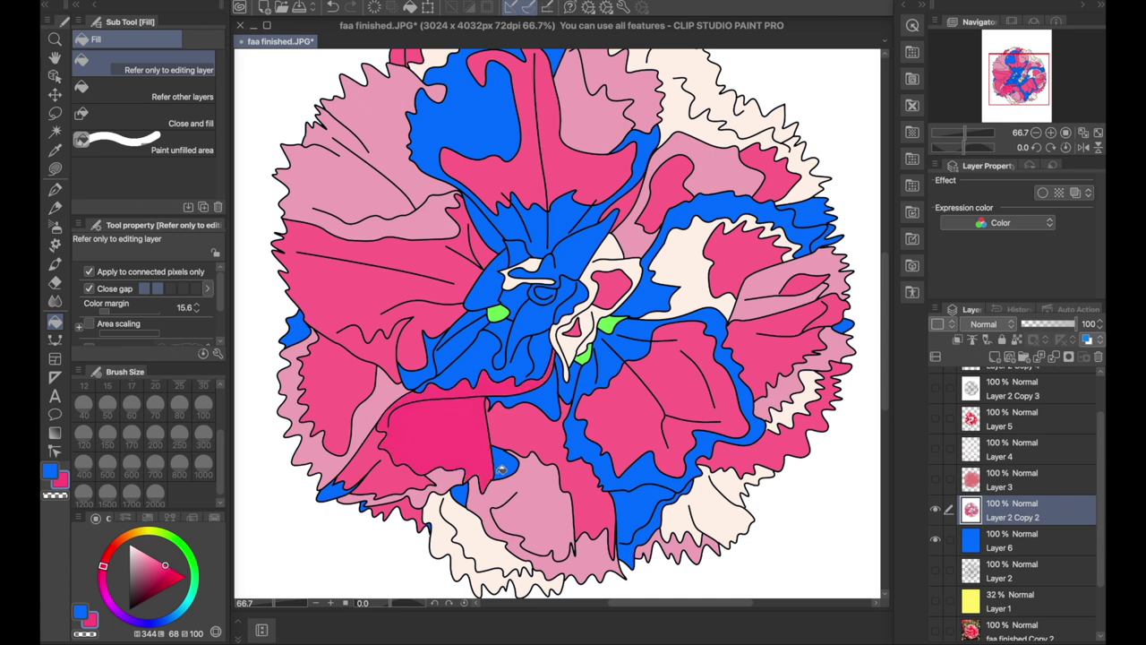
key("ctrl+z")
left_click(468, 340)
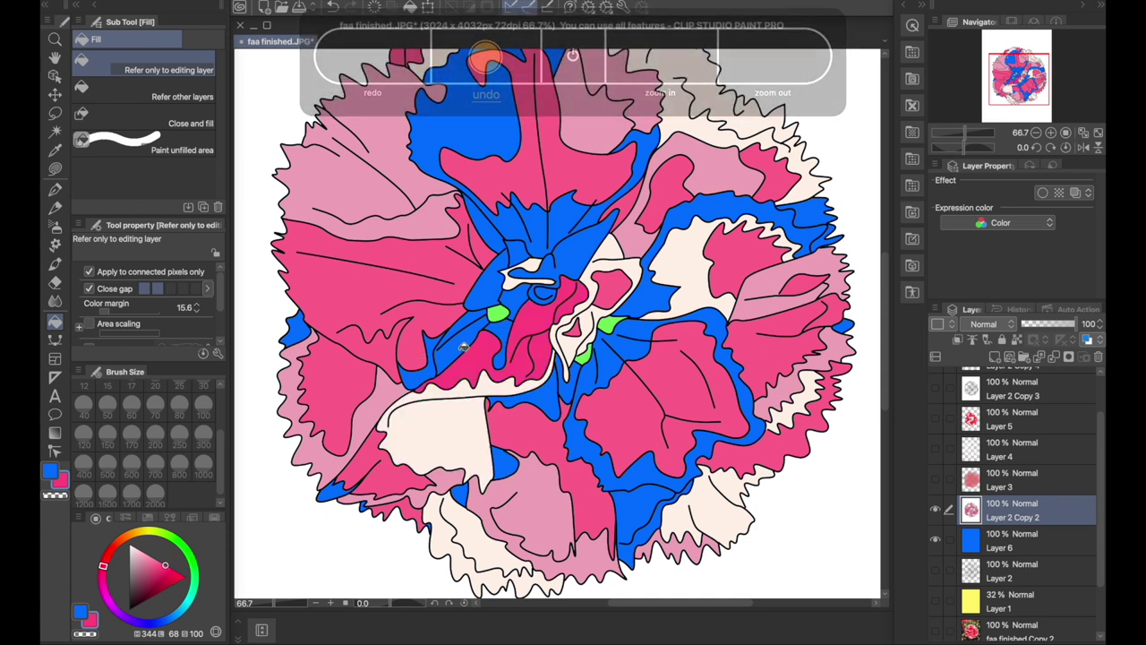
left_click(521, 231)
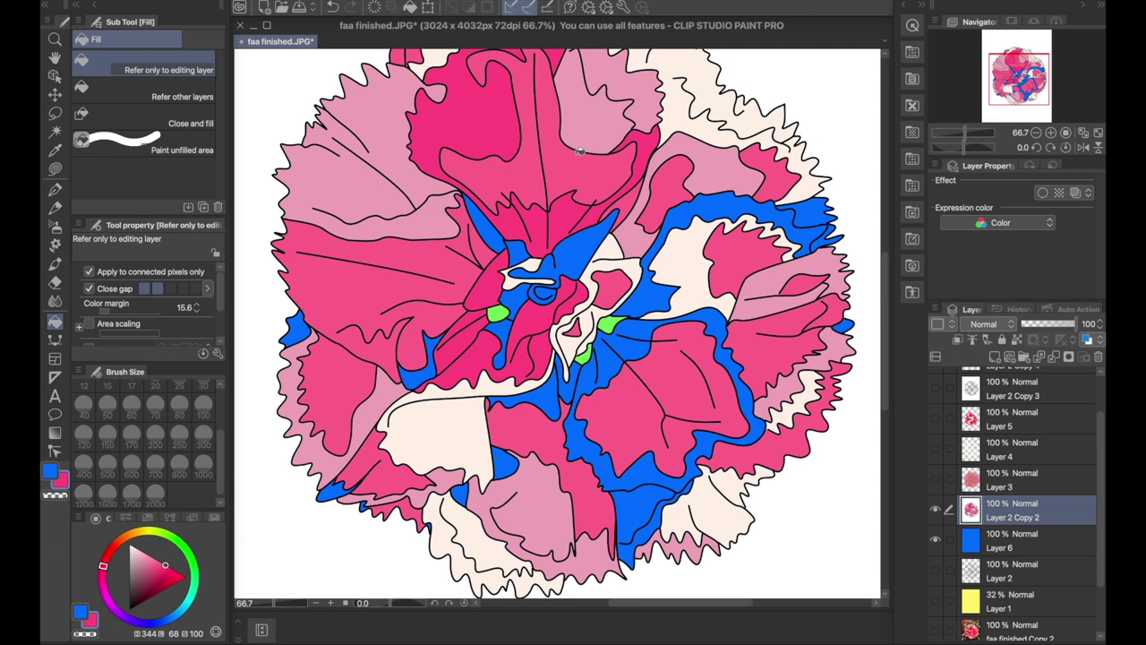
Step: Fill the upper-right band, the right edge tips, the lower-right petal border and the lower-centre strip with vivid pink
left_click(770, 204)
left_click(821, 209)
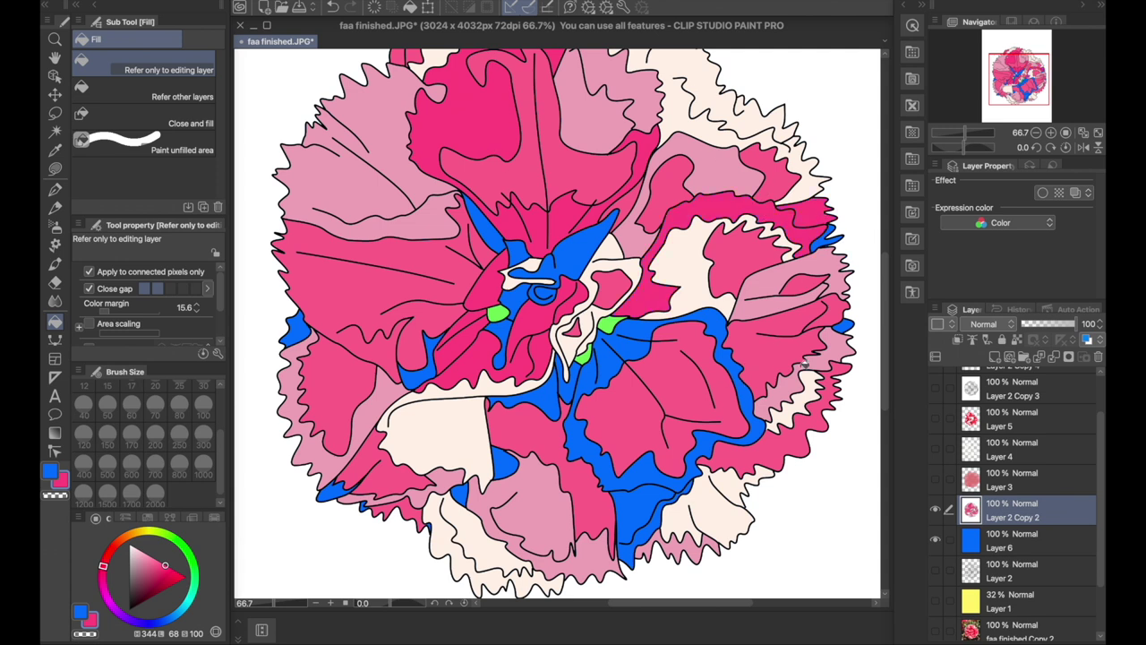
left_click(826, 240)
left_click(722, 326)
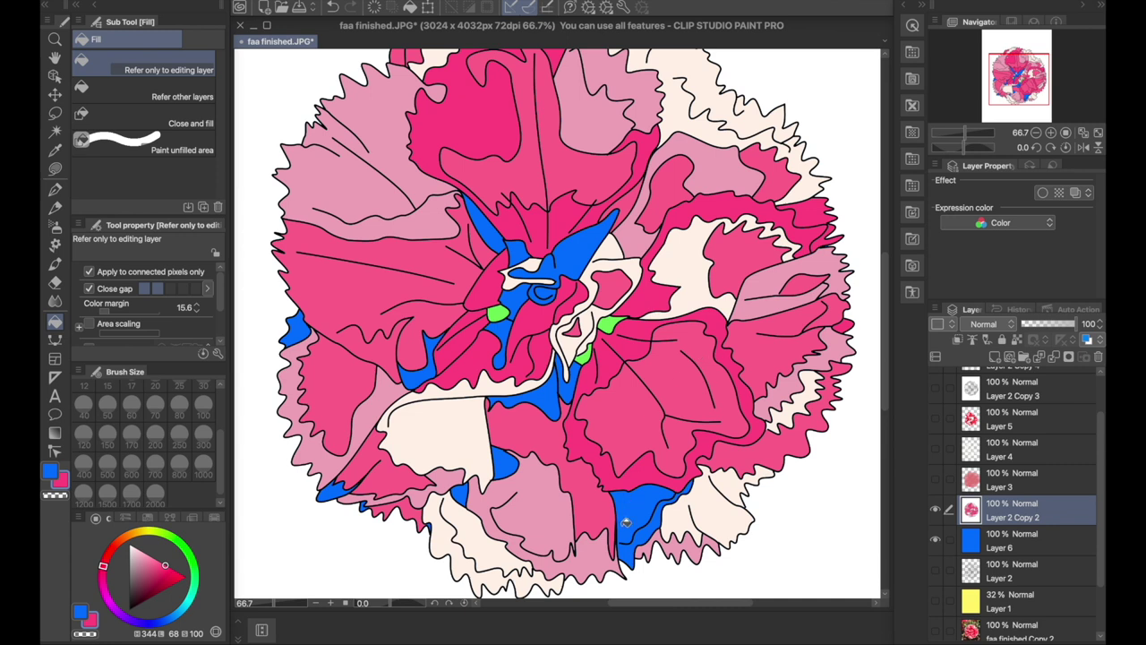
left_click(559, 398)
Step: Switch to crimson (344, 55, 84) and fill the remaining blue shapes along the flower's bottom and left side
left_click(176, 570)
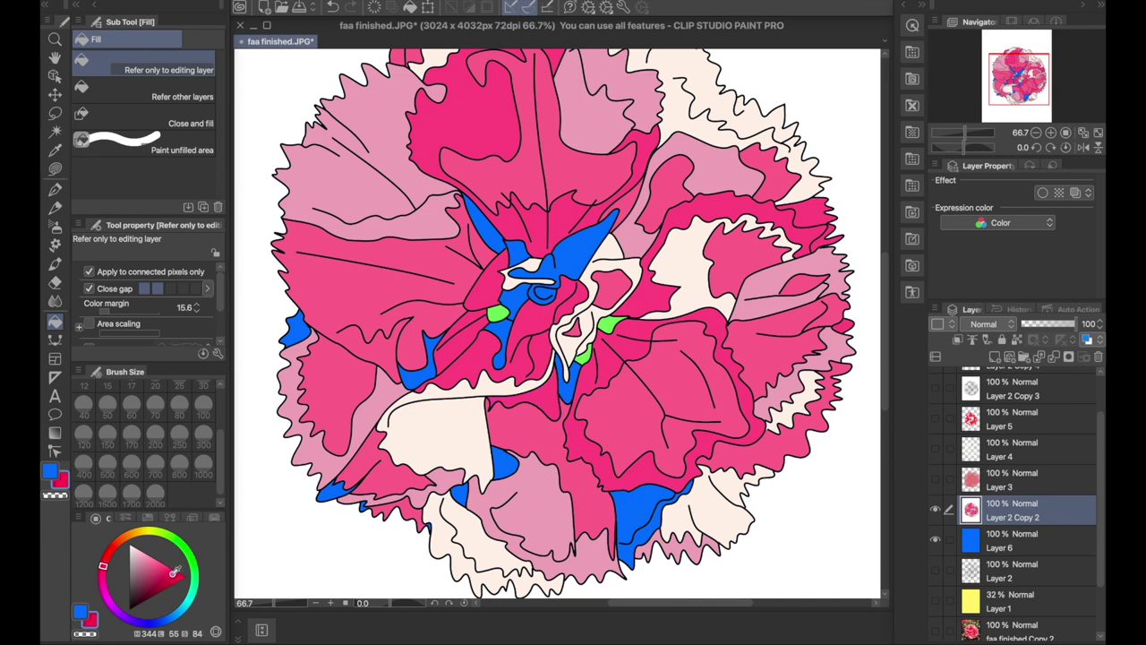
left_click(660, 496)
left_click(456, 494)
left_click(502, 465)
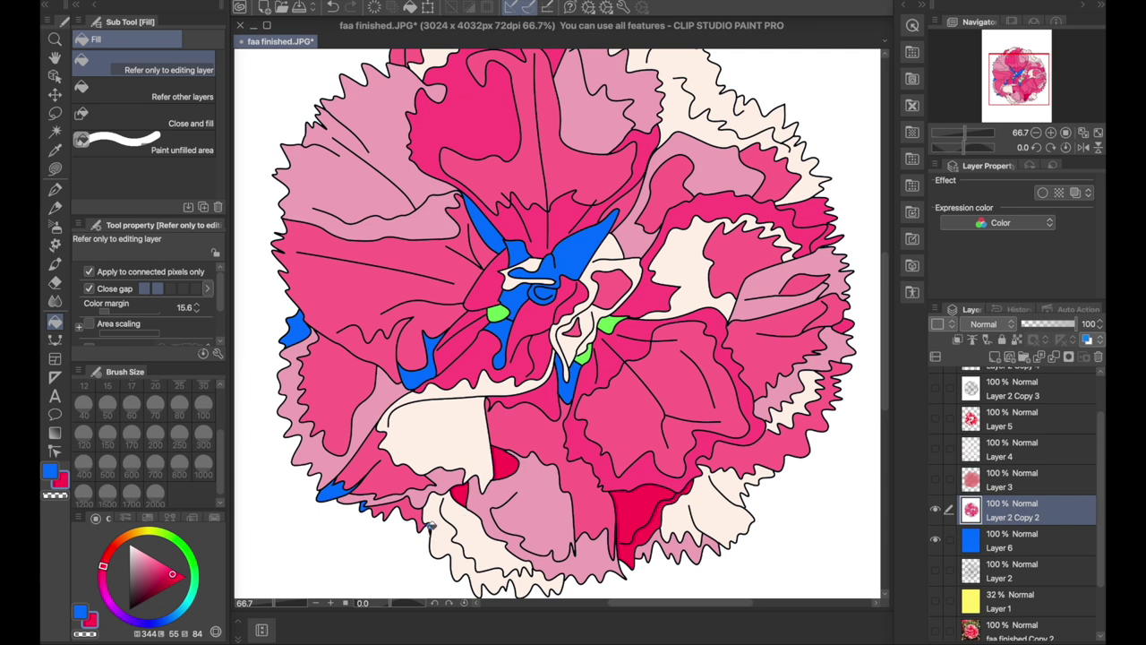
left_click(334, 491)
left_click(303, 331)
left_click(421, 374)
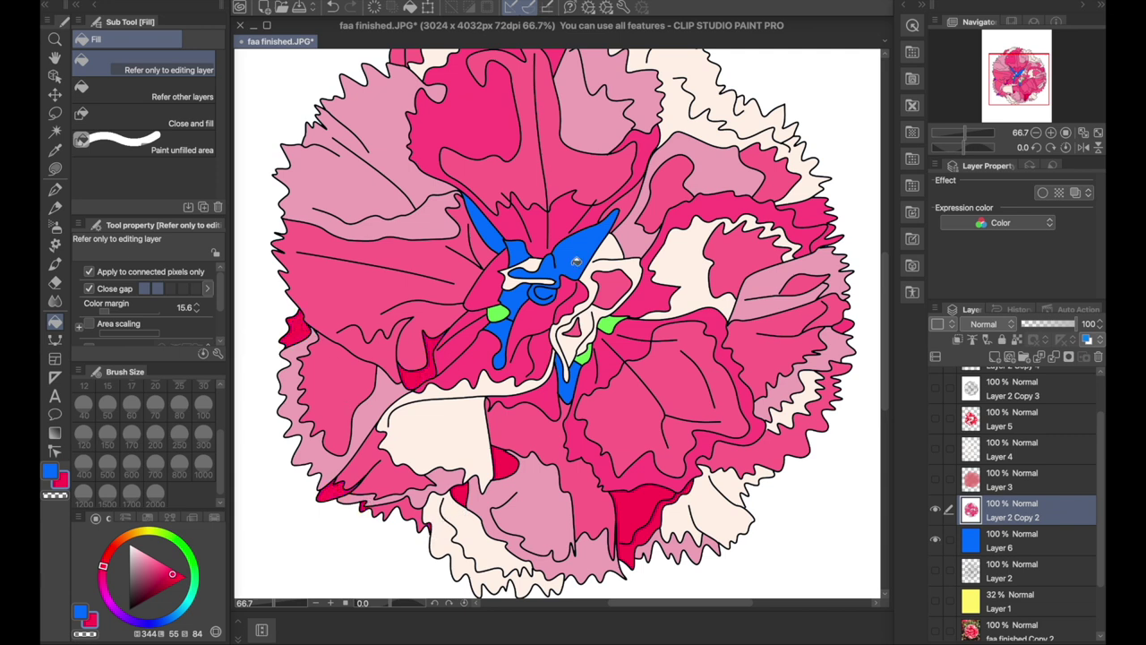
Step: Fill all remaining blue shapes around the flower's centre with crimson
left_click(521, 298)
left_click(566, 269)
left_click(502, 333)
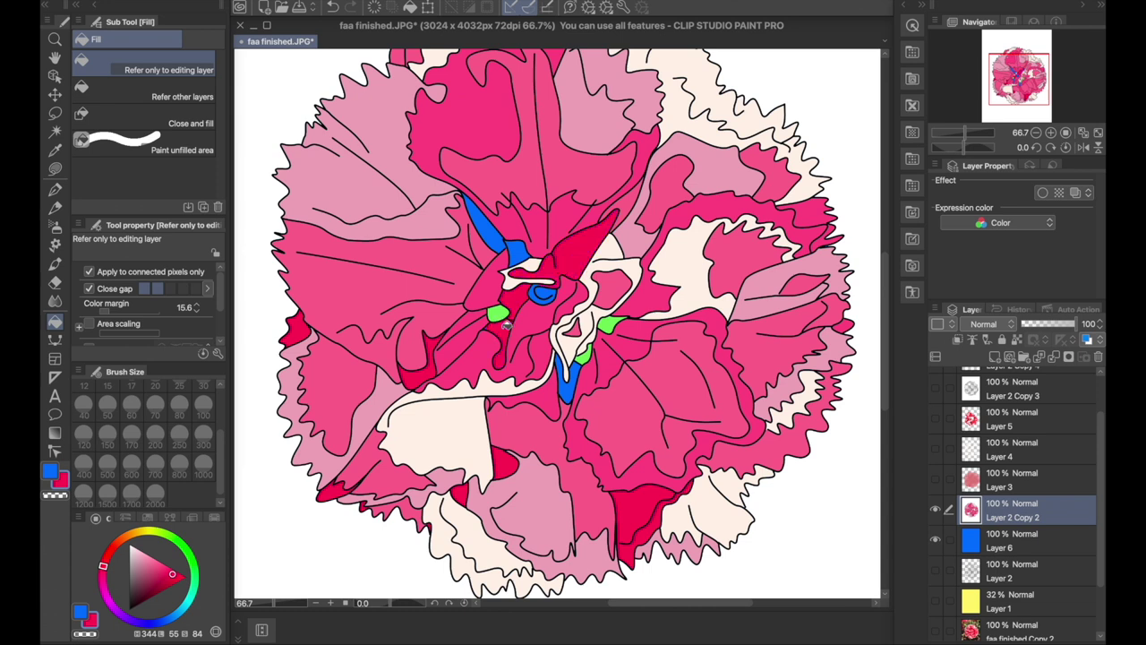
left_click(542, 292)
left_click(491, 236)
left_click(521, 253)
left_click(572, 376)
scroll(630, 147, "up", 5)
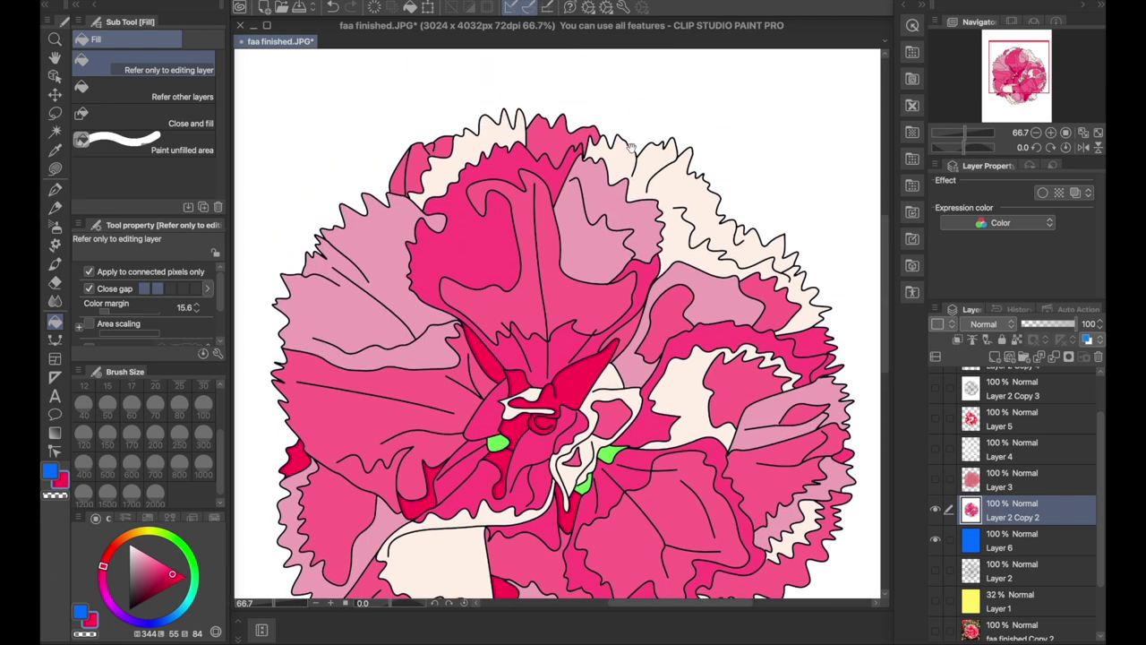
key("ctrl+minus")
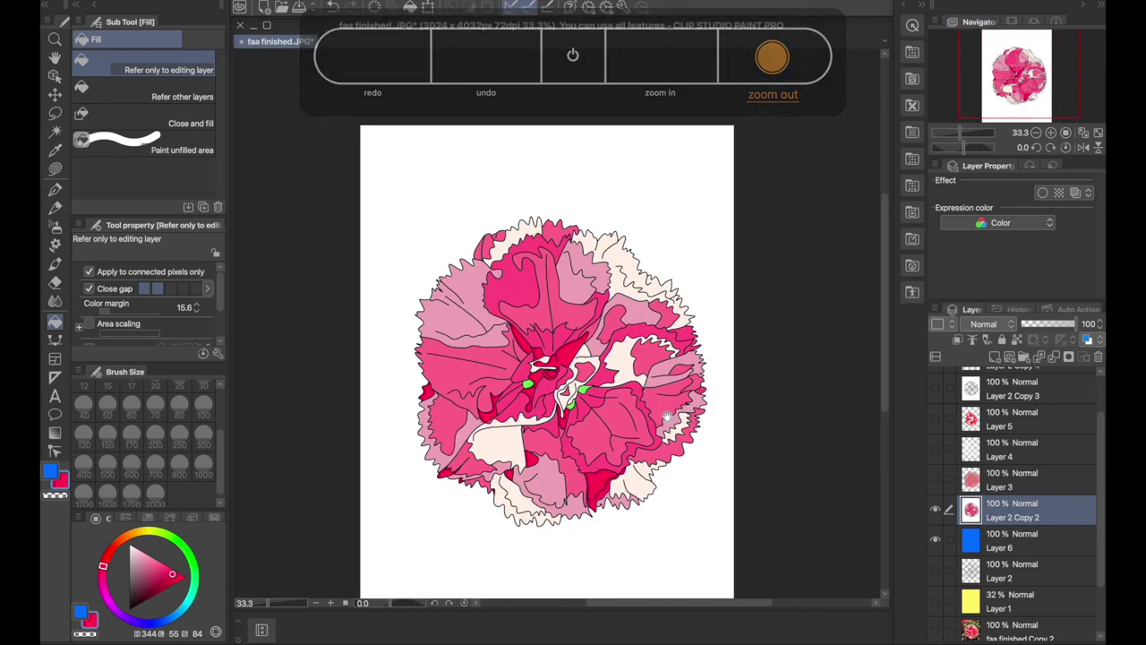
Step: Hide Layer 6 and Layer 2 Copy 2, and show Layer 3, Layer 4, Layer 5 and Layer 2 Copy 3
key("p")
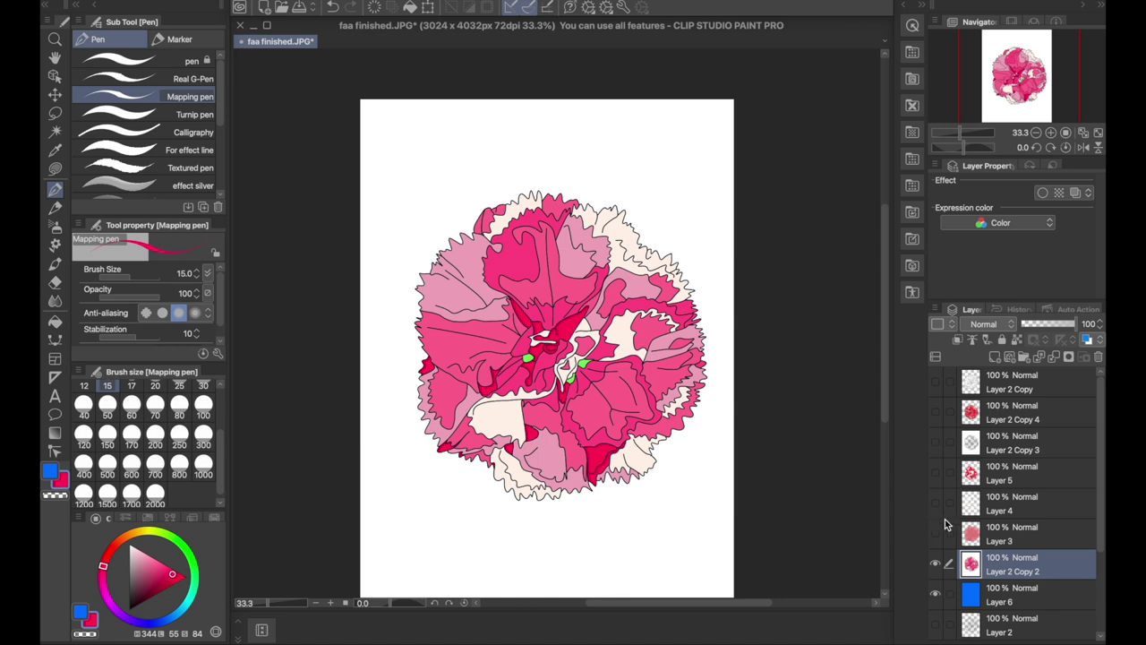
left_click(935, 592)
left_click(936, 566)
left_click(934, 533)
left_click(934, 502)
left_click(935, 471)
left_click(935, 442)
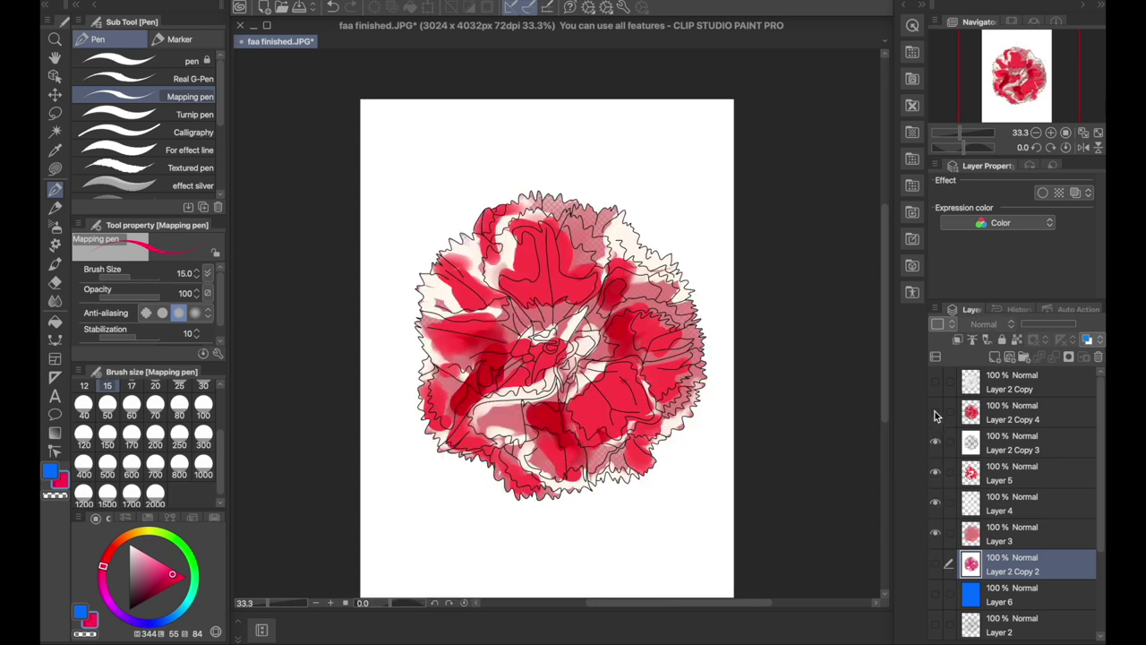
Step: Show Layer 2 Copy 4 over Layer 2 Copy 3 and merge the visible layers into Layer 2 Copy 4
left_click(934, 412)
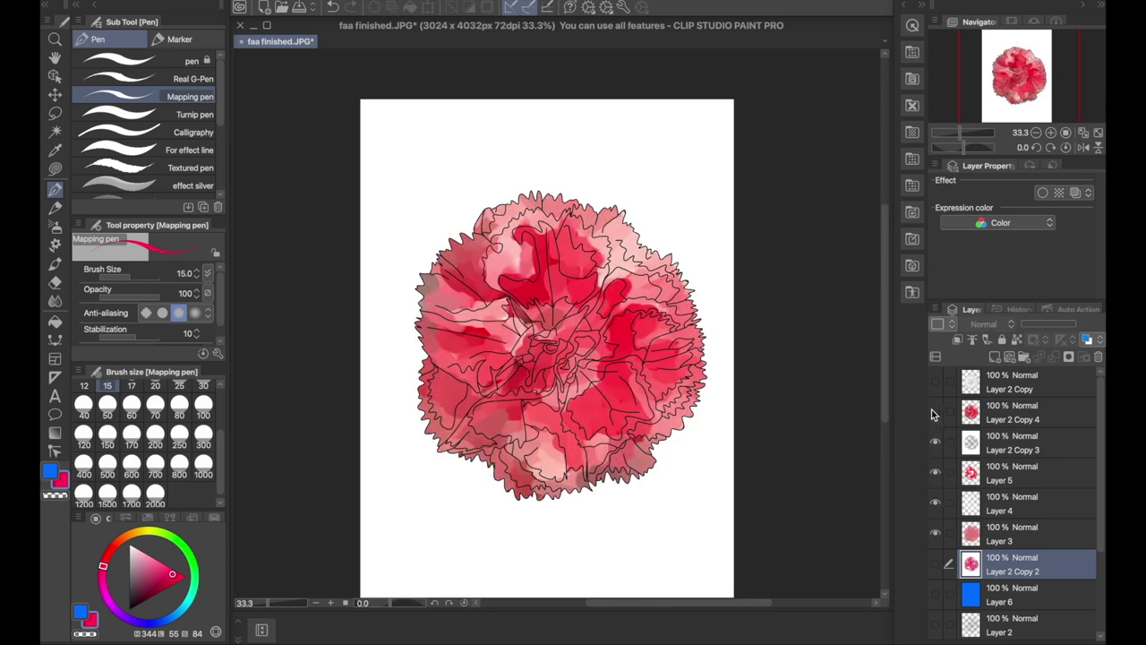
left_click(935, 412)
left_click(934, 442)
left_click(935, 443)
left_click(935, 412)
right_click(1020, 419)
left_click(987, 371)
Step: Preview the faa finished Copy 2 and faa finished Copy layers, and show faa finished beneath the Layer 2 line art
left_click(936, 564)
left_click(936, 566)
left_click(936, 594)
left_click(936, 595)
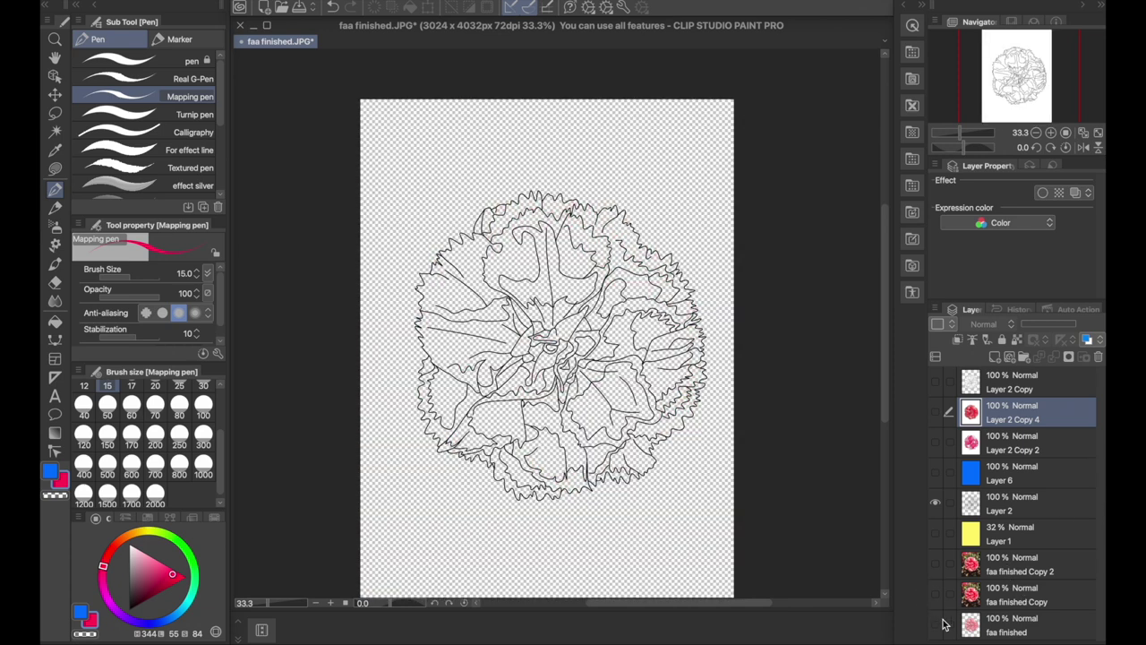
left_click(936, 623)
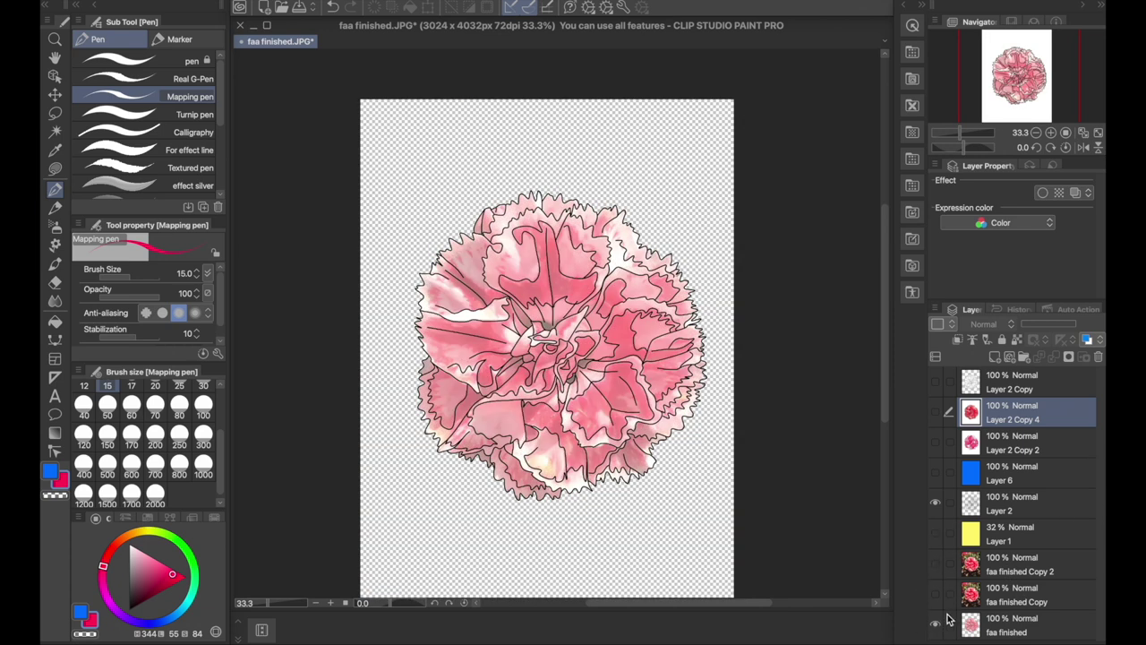
Step: Hide the faa finished and Layer 2 Copy layers, and show the Layer 2 line art over faa finished Copy 2
left_click(935, 623)
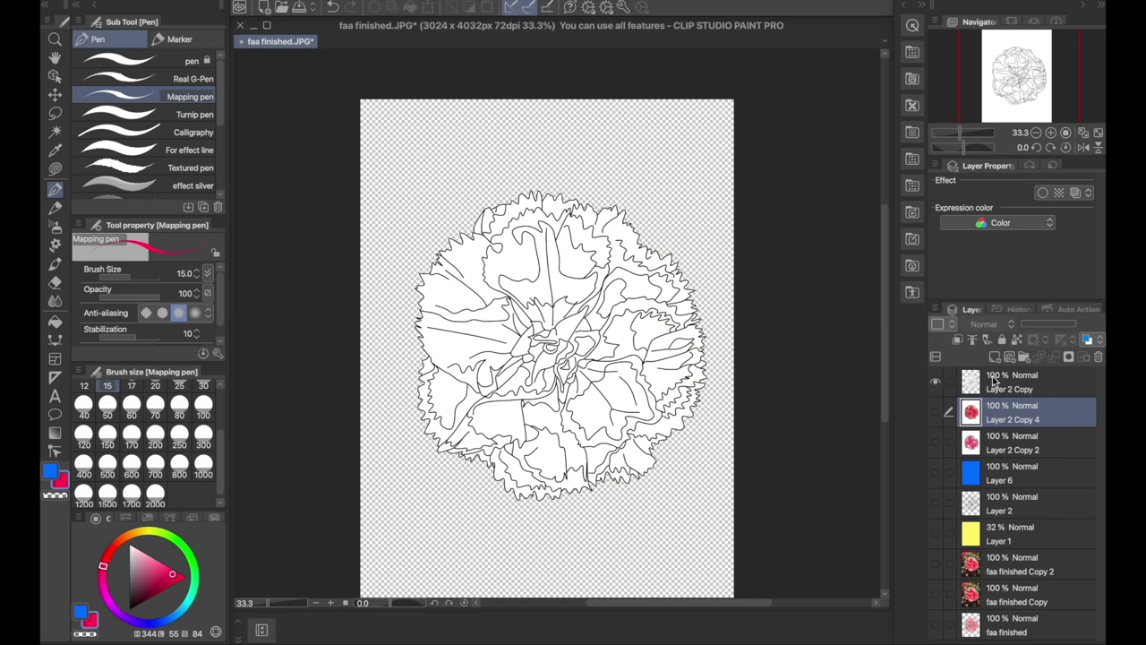
left_click(936, 382)
left_click(935, 503)
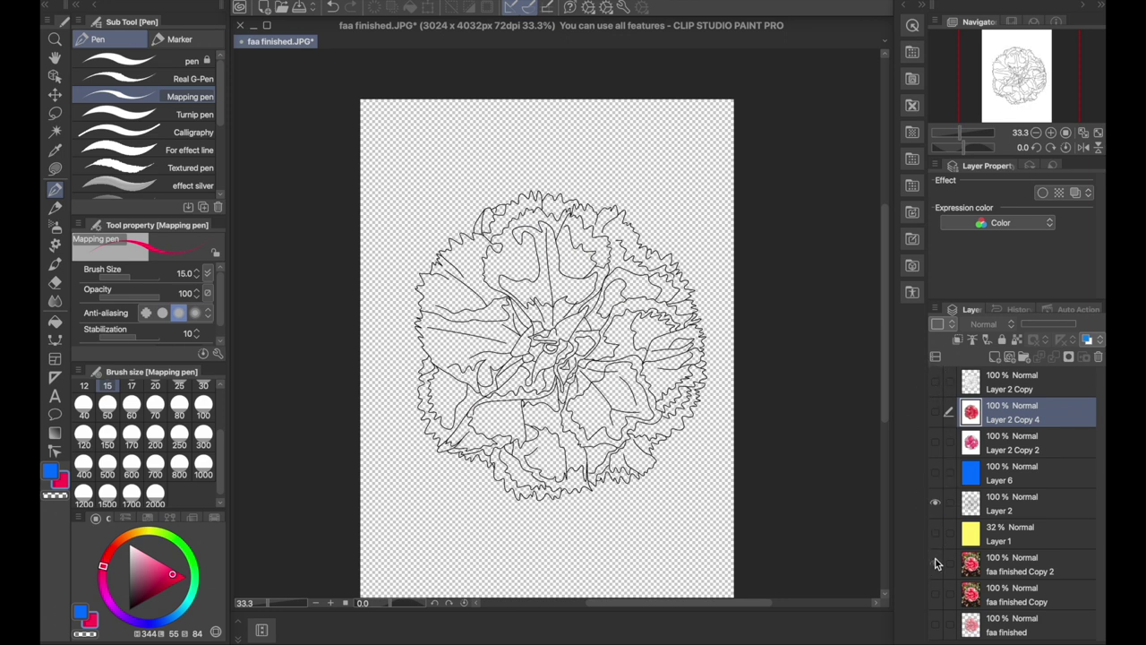
left_click(935, 563)
Step: On Layer 2, fill the area outside the flower's outline with the transparent colour
left_click(1003, 500)
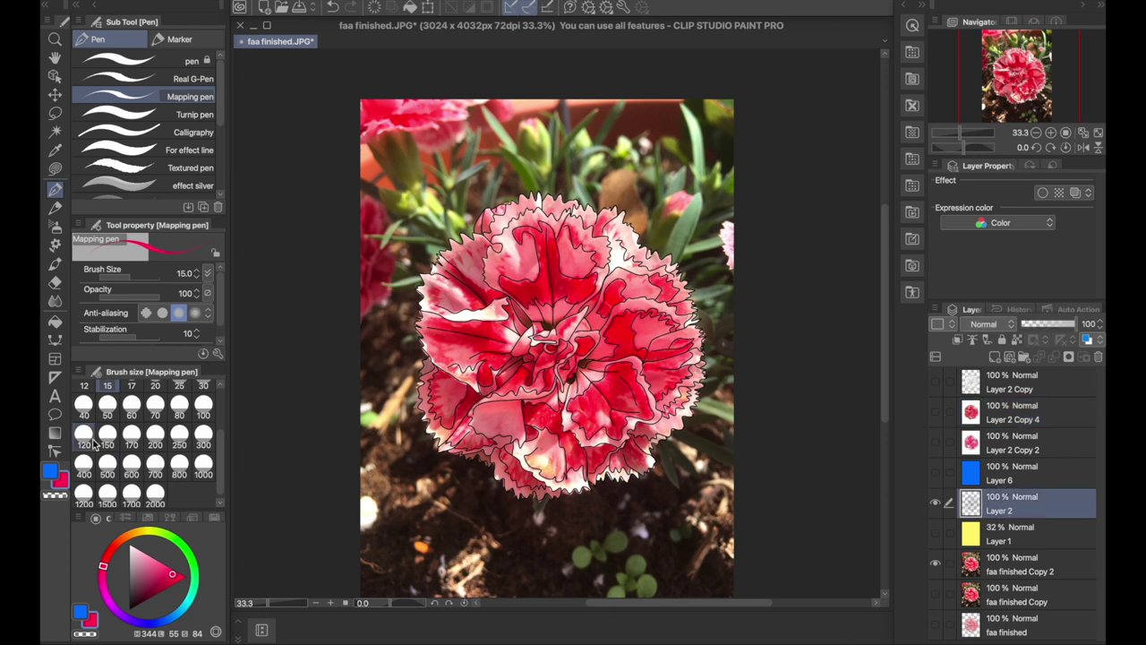
left_click(57, 497)
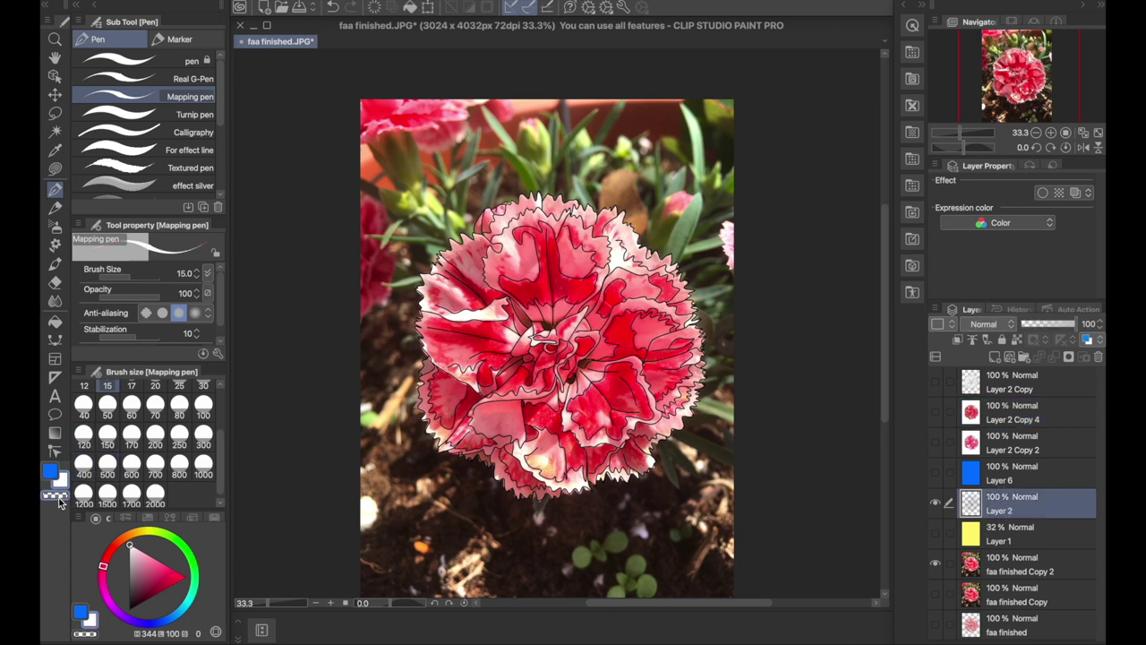
left_click(55, 321)
left_click(578, 170)
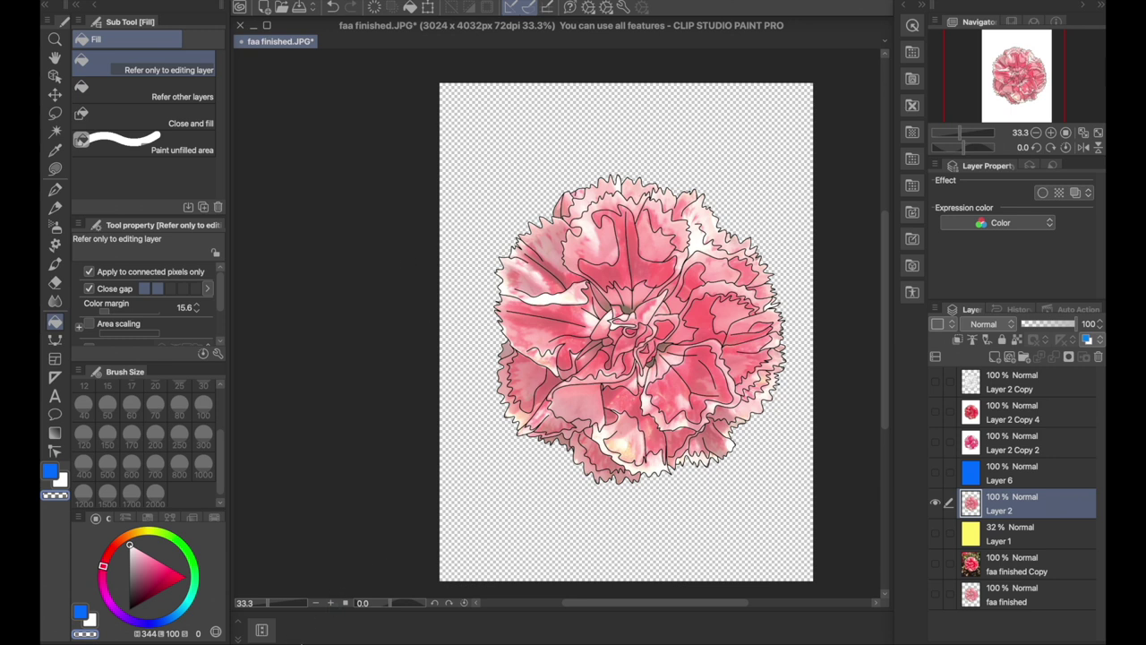
Step: Switch to Pixabay in the browser, search its photos for "dog illustration" and look through the results
left_click(205, 598)
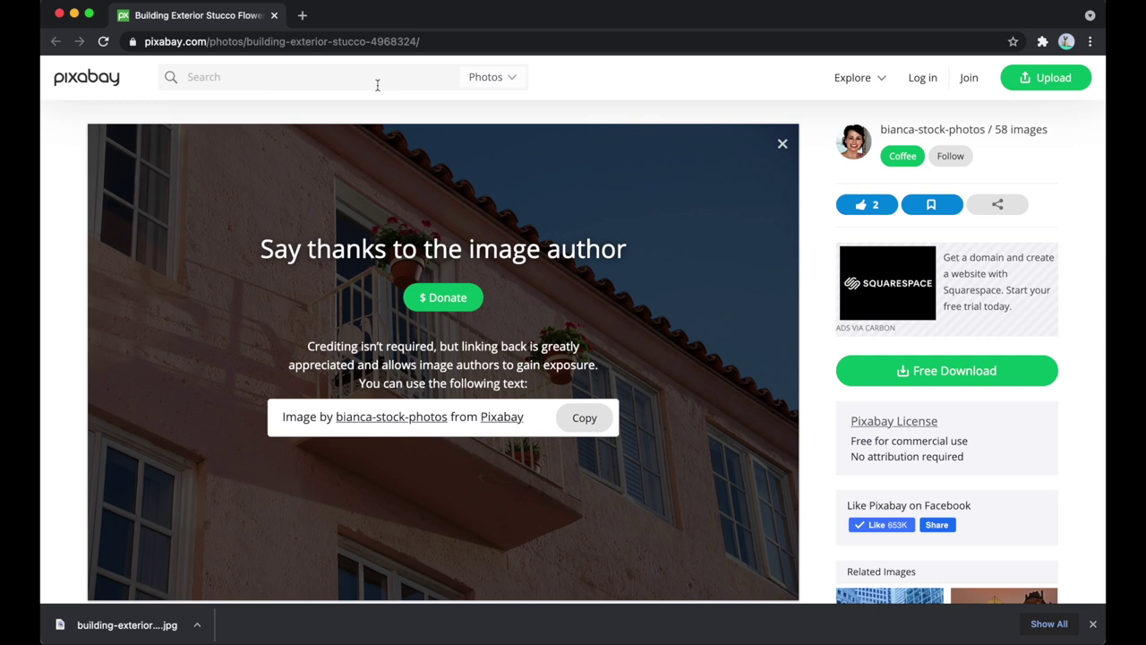
type("dog illustration")
key("Return")
right_click(215, 77)
left_click(242, 87)
key("Return")
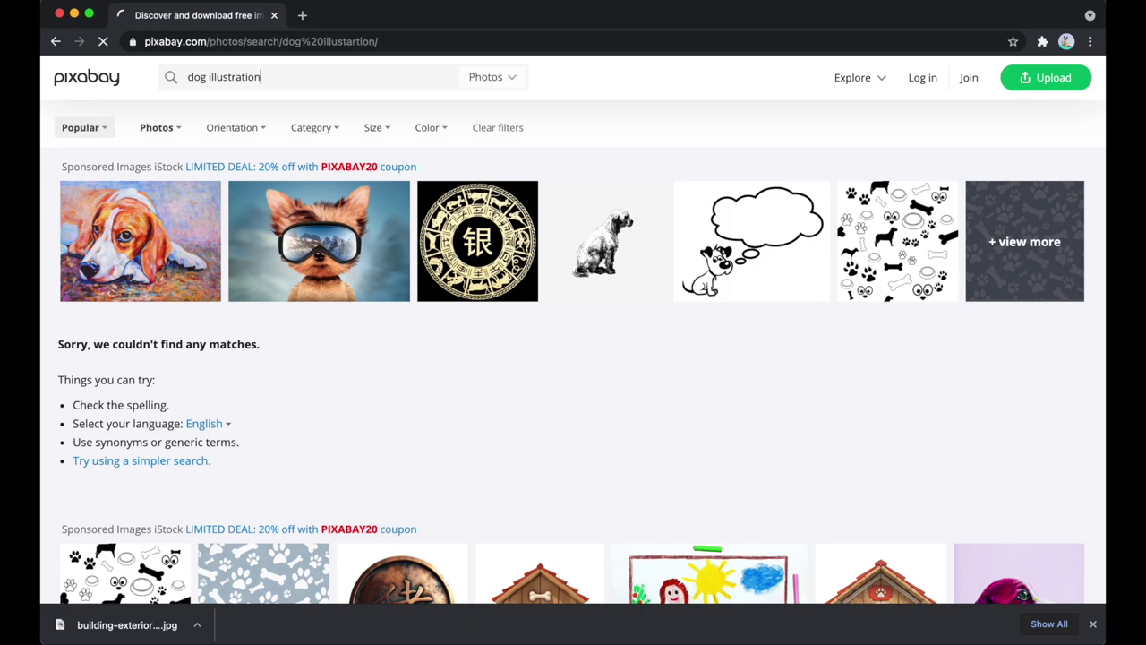
scroll(504, 314, "down", 5)
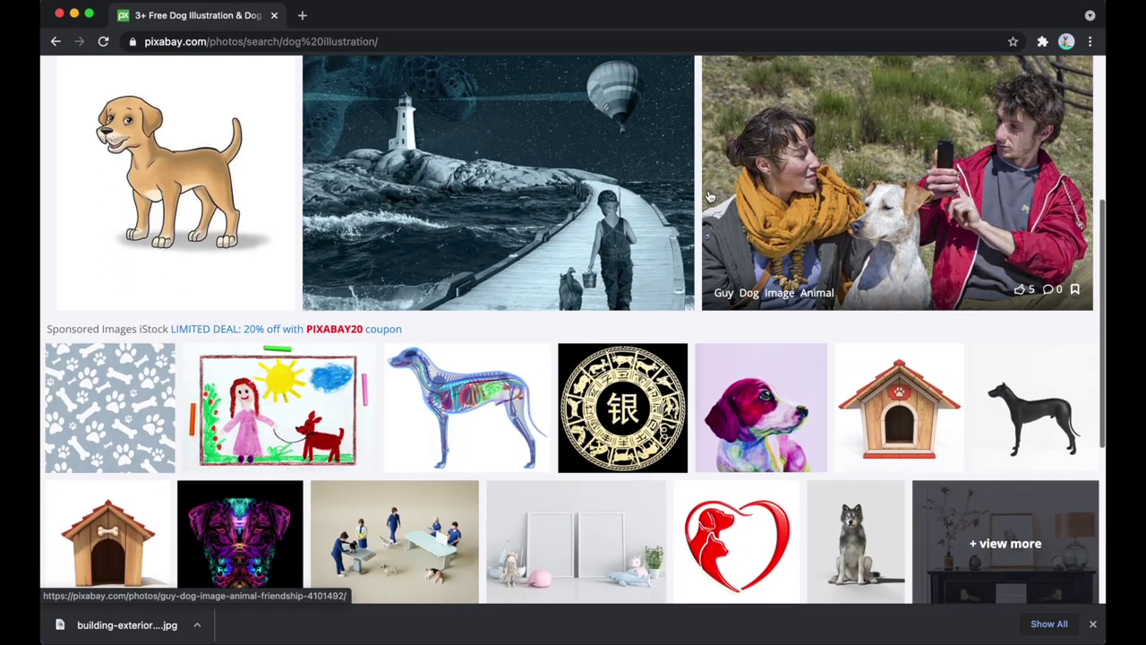
scroll(504, 313, "down", 5)
scroll(504, 313, "up", 15)
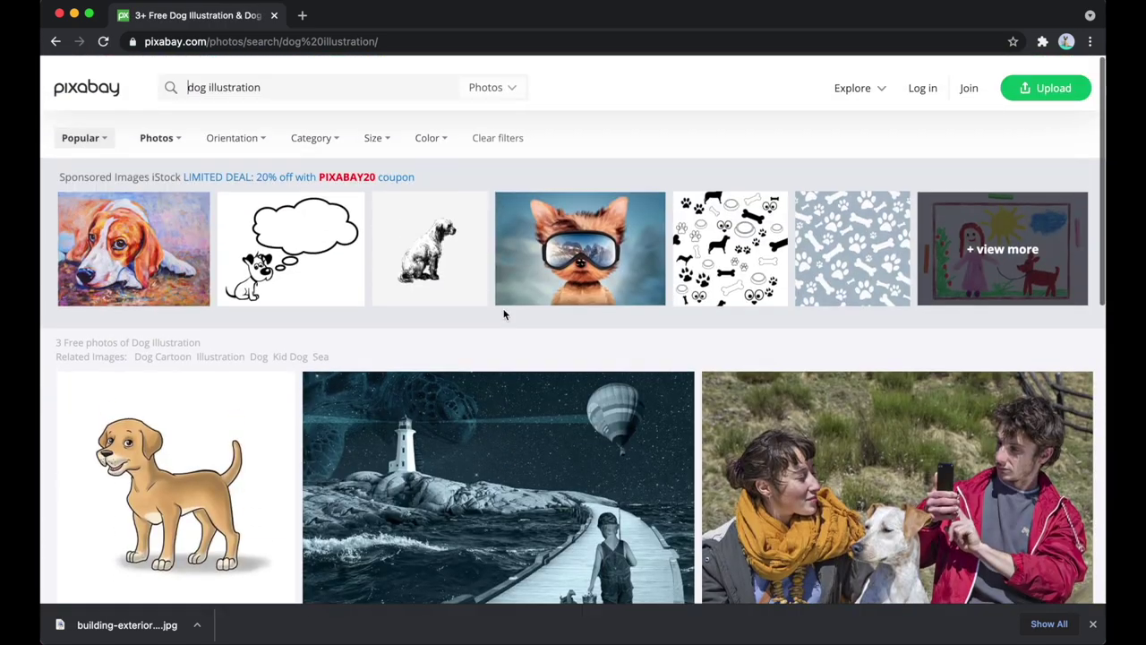
scroll(504, 314, "down", 8)
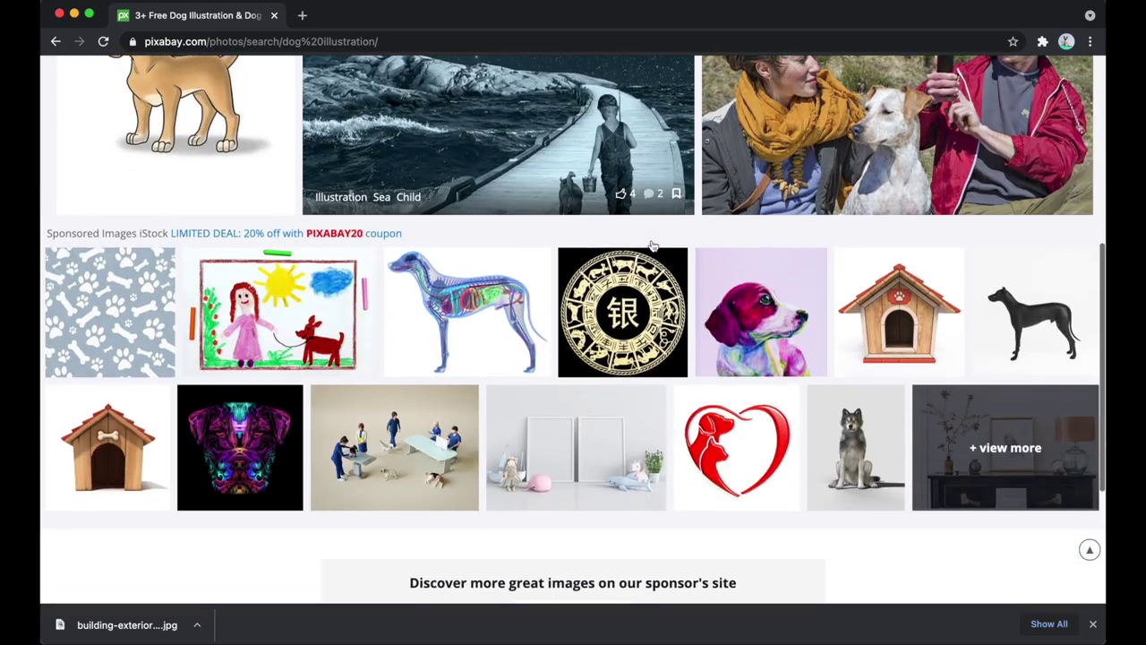
scroll(567, 254, "up", 10)
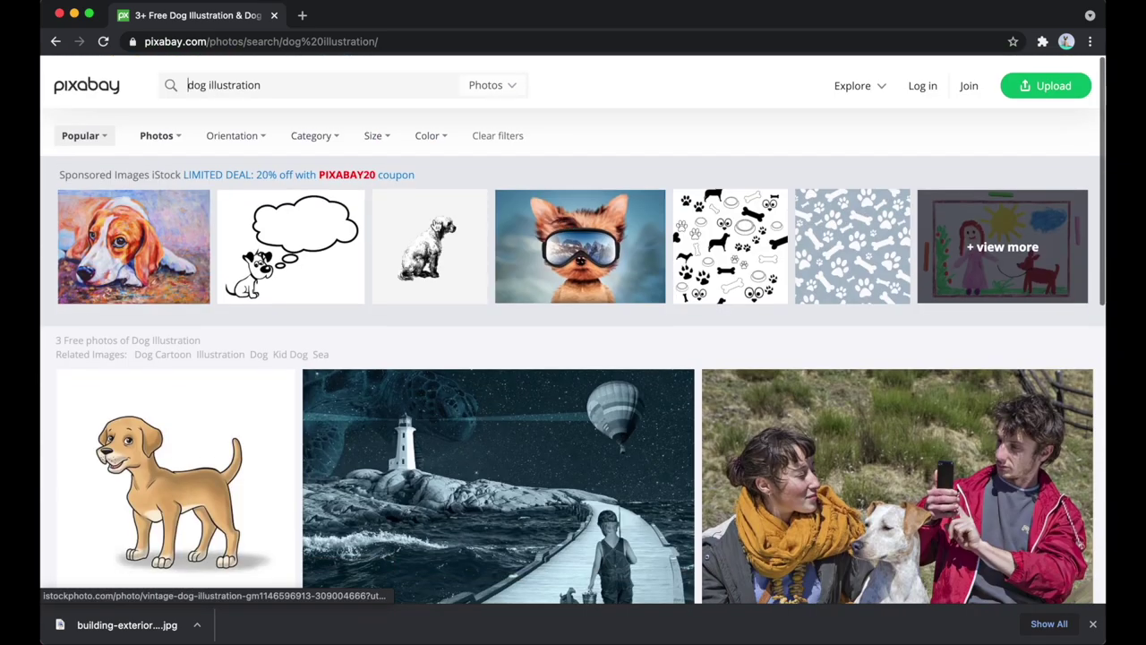
Step: Search Pixabay for "dog" and open the photo of two dogs and two cats on a pink background
left_click(230, 71)
key("BackSpace")
key("Return")
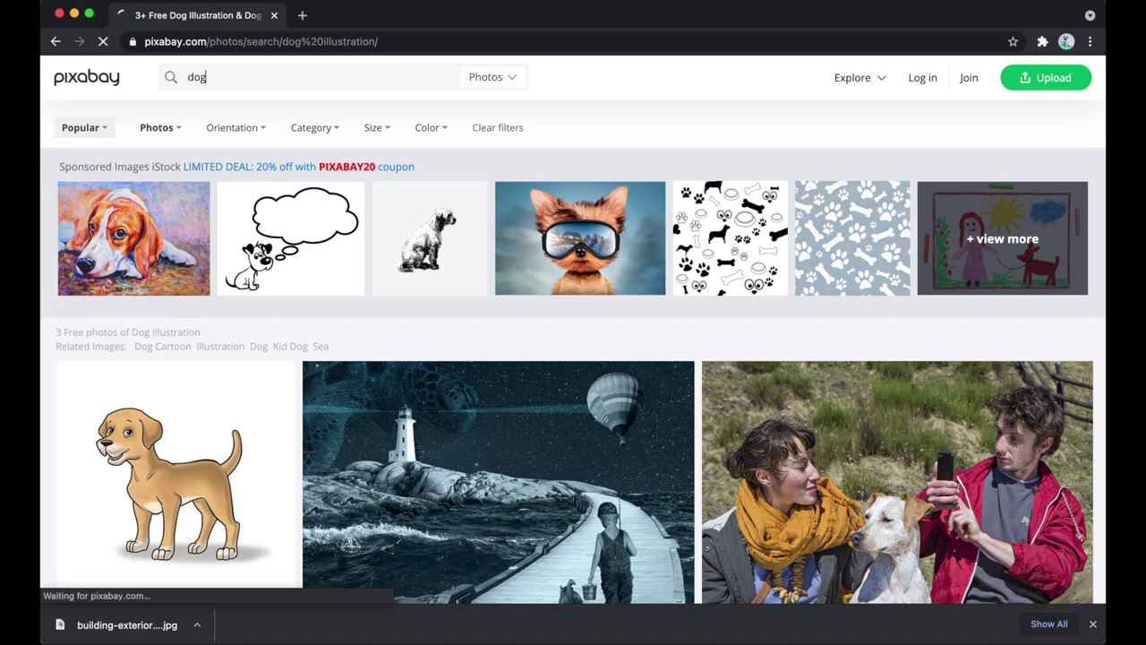
scroll(529, 175, "down", 4)
scroll(528, 175, "down", 5)
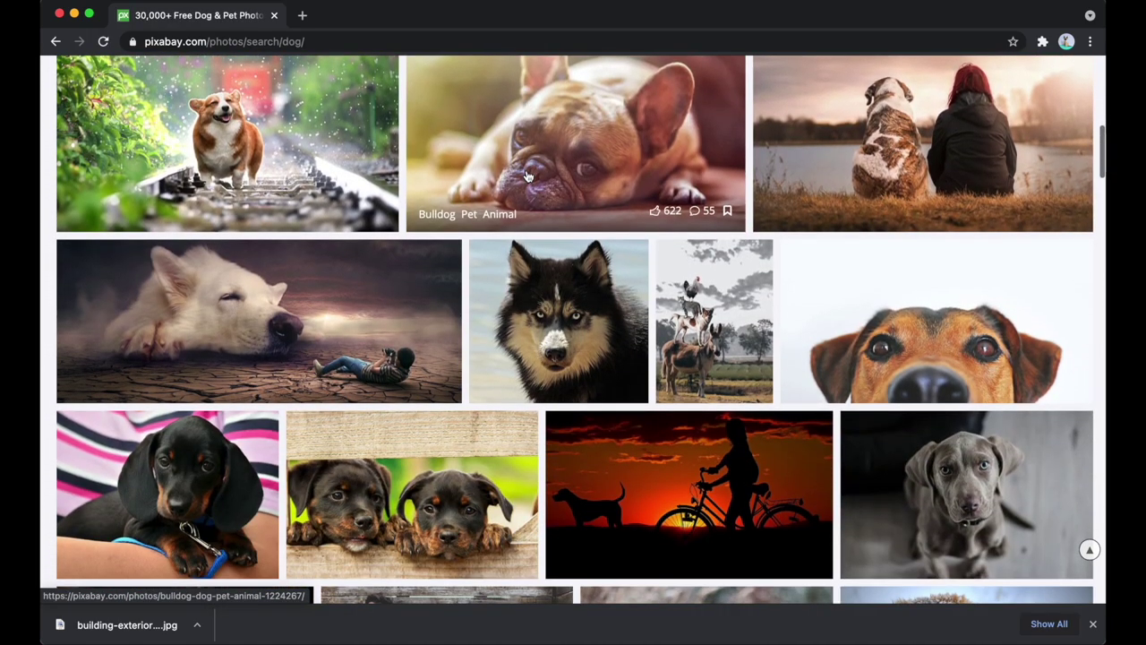
scroll(528, 176, "down", 5)
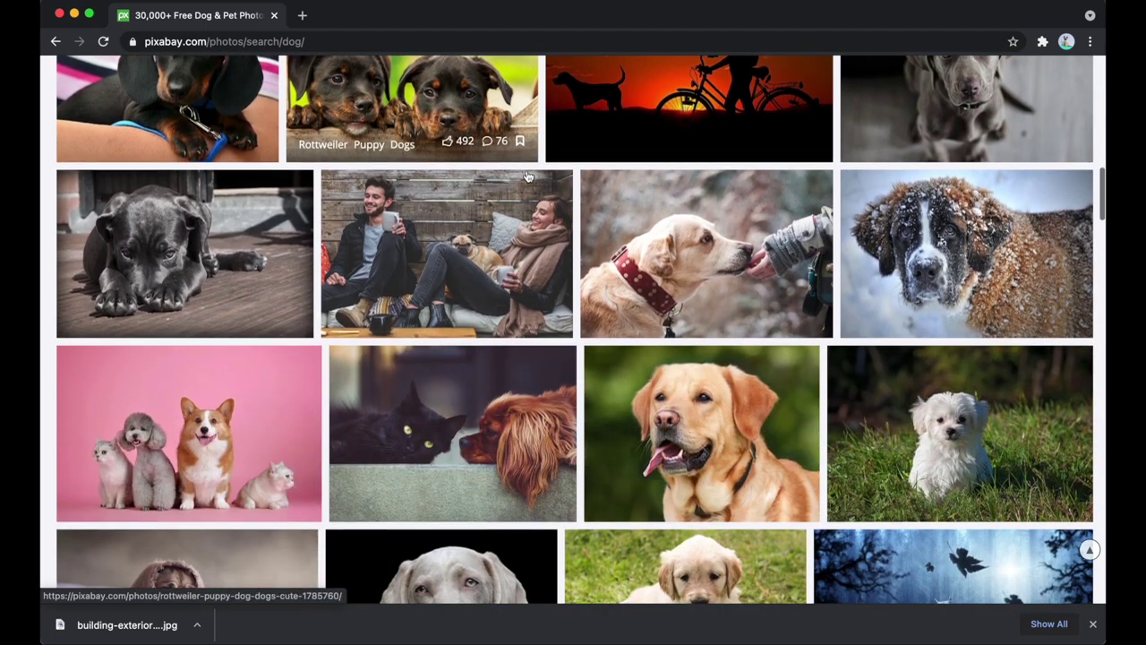
scroll(528, 177, "up", 8)
scroll(322, 280, "down", 4)
scroll(703, 253, "down", 5)
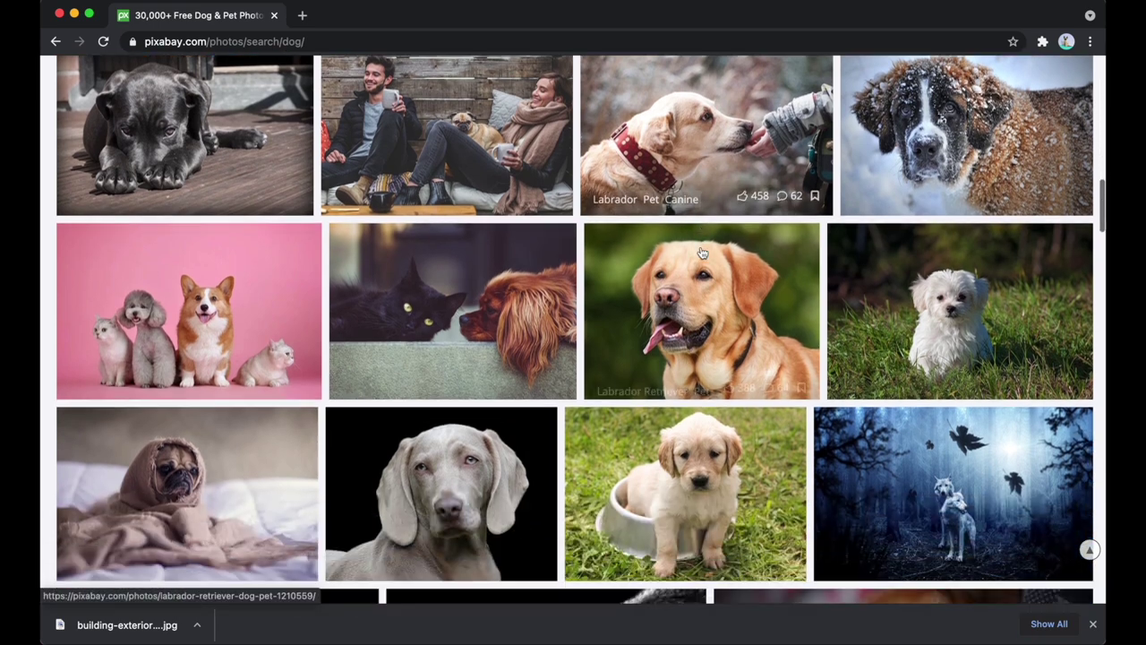
scroll(702, 254, "down", 1)
left_click(227, 270)
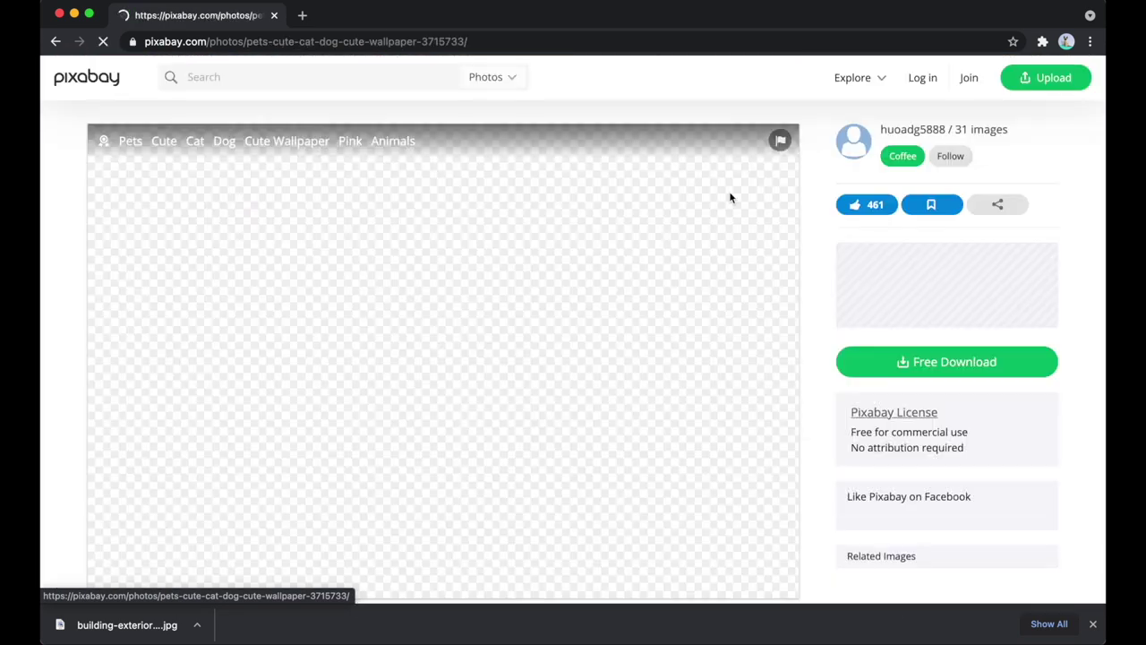
Step: Request the free download of the pets photo as a 1920×1279 JPG
left_click(922, 369)
left_click(859, 448)
left_click(897, 499)
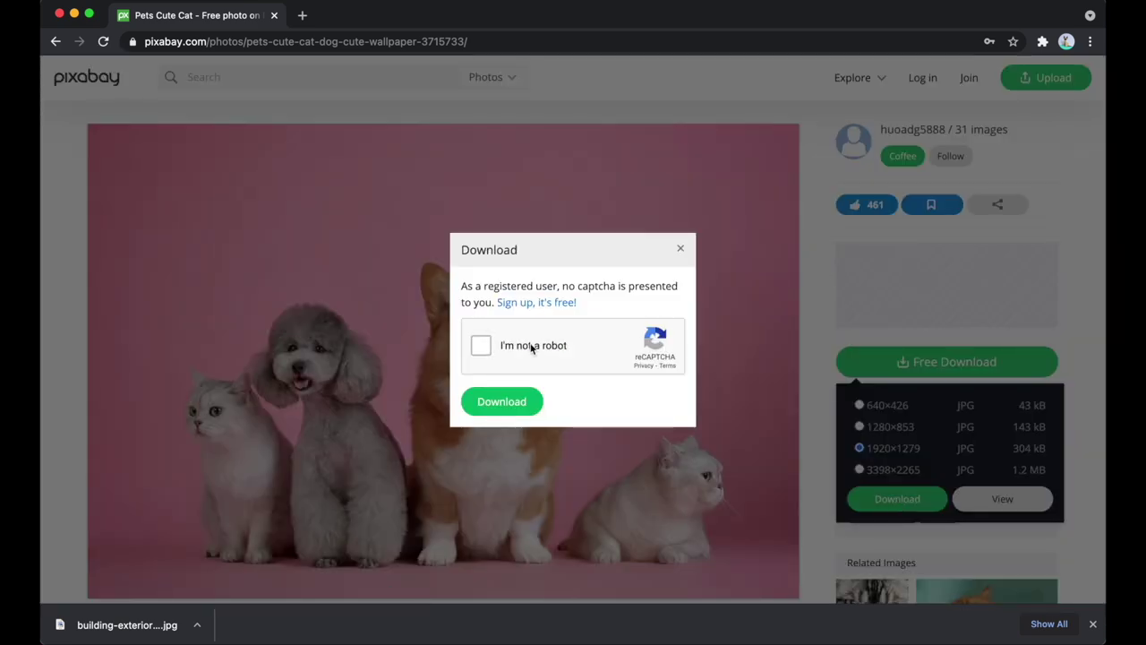
Step: Complete the robot check by selecting all palm tree images, and download the pets photo
left_click(531, 347)
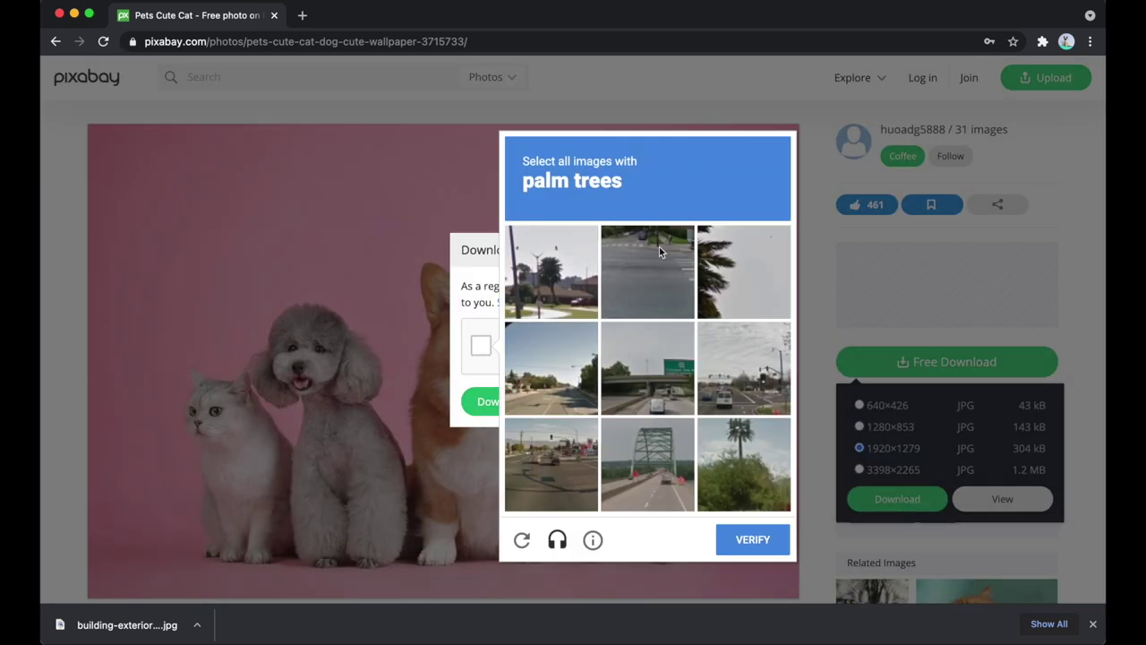
left_click(732, 305)
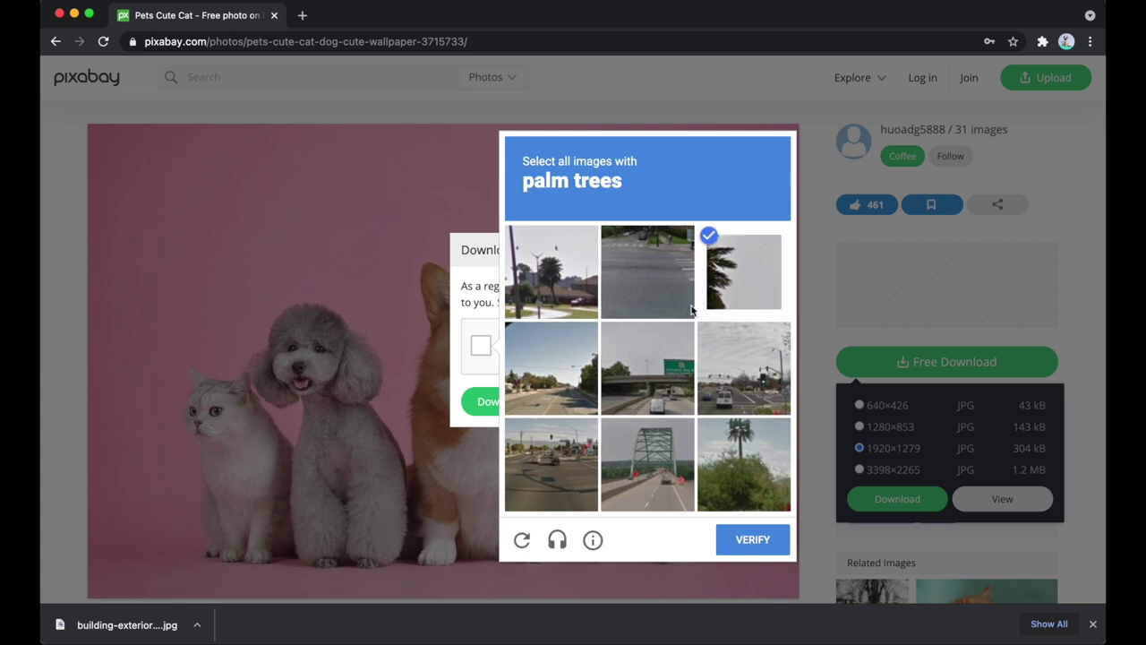
left_click(554, 289)
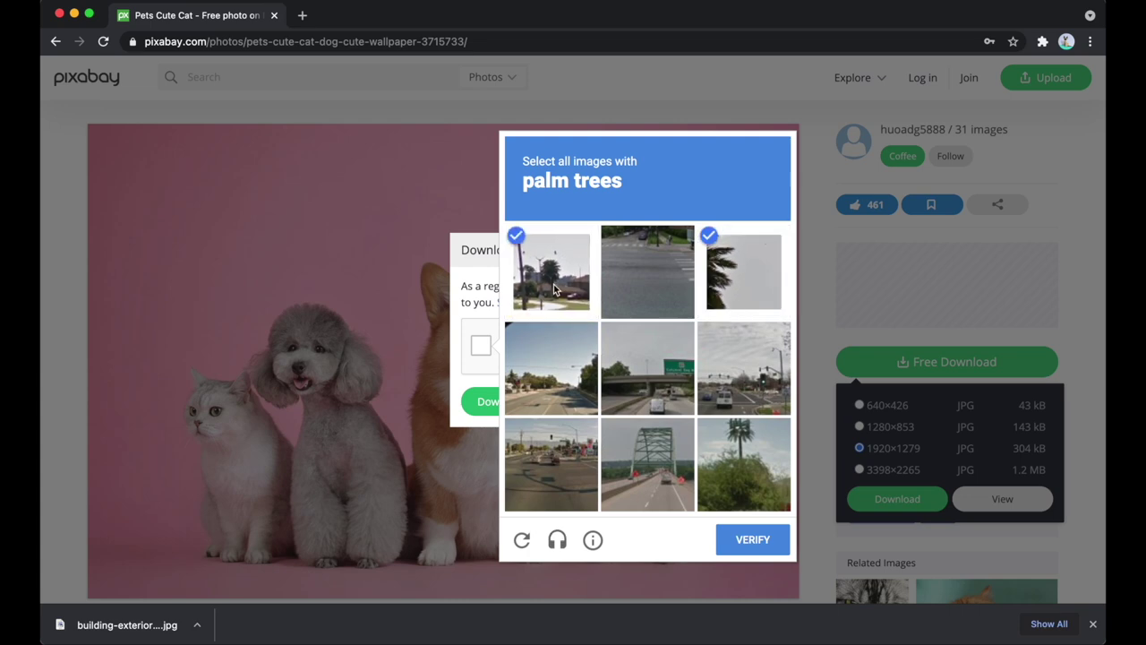
left_click(754, 446)
left_click(771, 540)
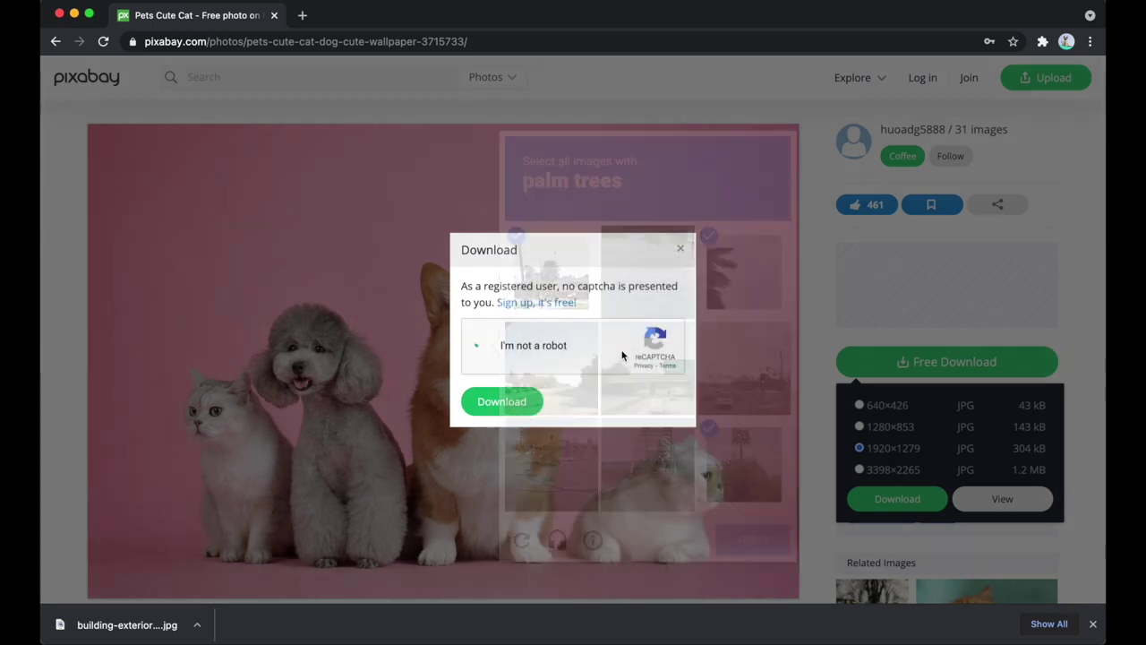
left_click(506, 403)
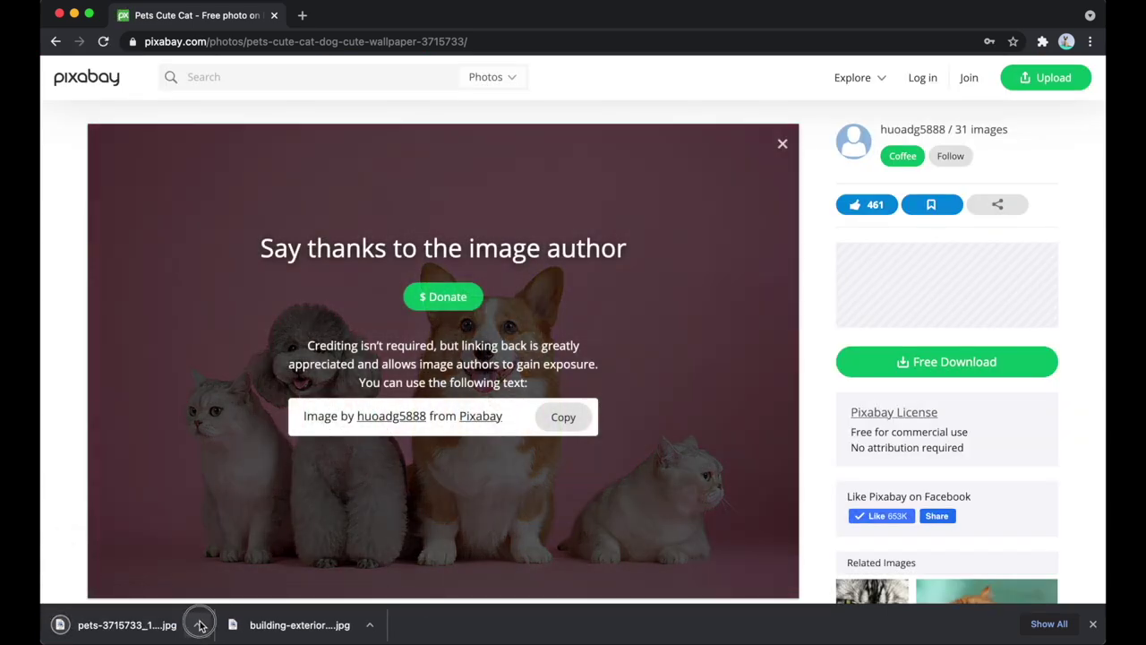
Step: Show the downloaded pets photo in its folder and open pets-3715733_1920.jpg for viewing
left_click(196, 624)
left_click(276, 605)
double_click(647, 259)
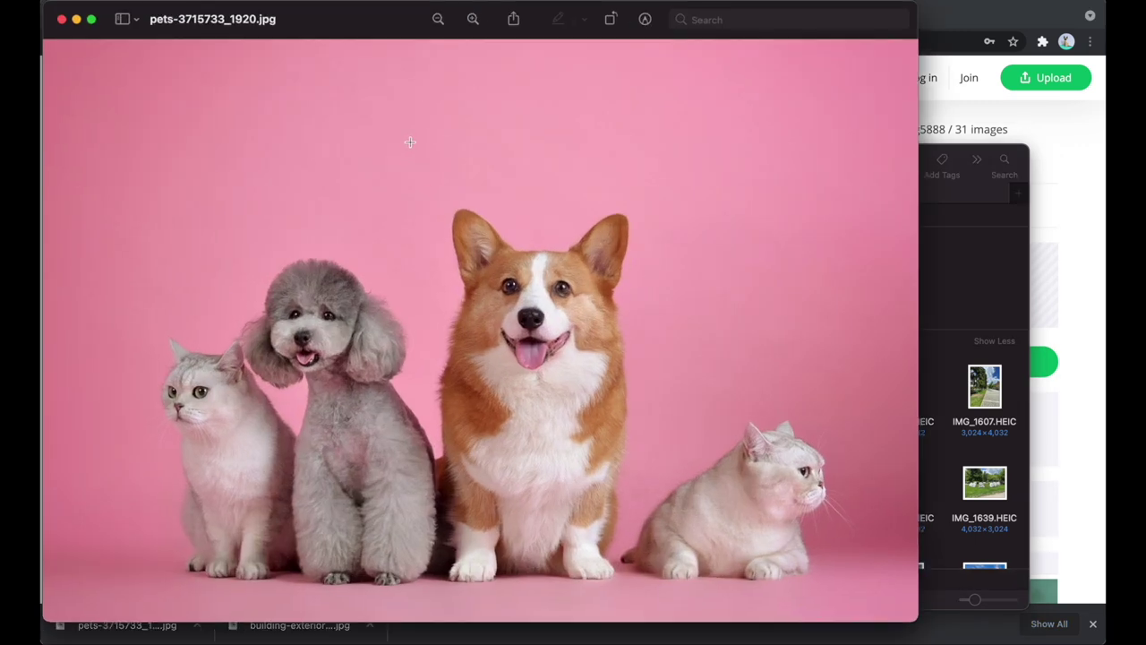
Step: Crop pets-3715733_1920.jpg to a tall rectangle around the corgi and close the image
left_click_drag(372, 143, 659, 606)
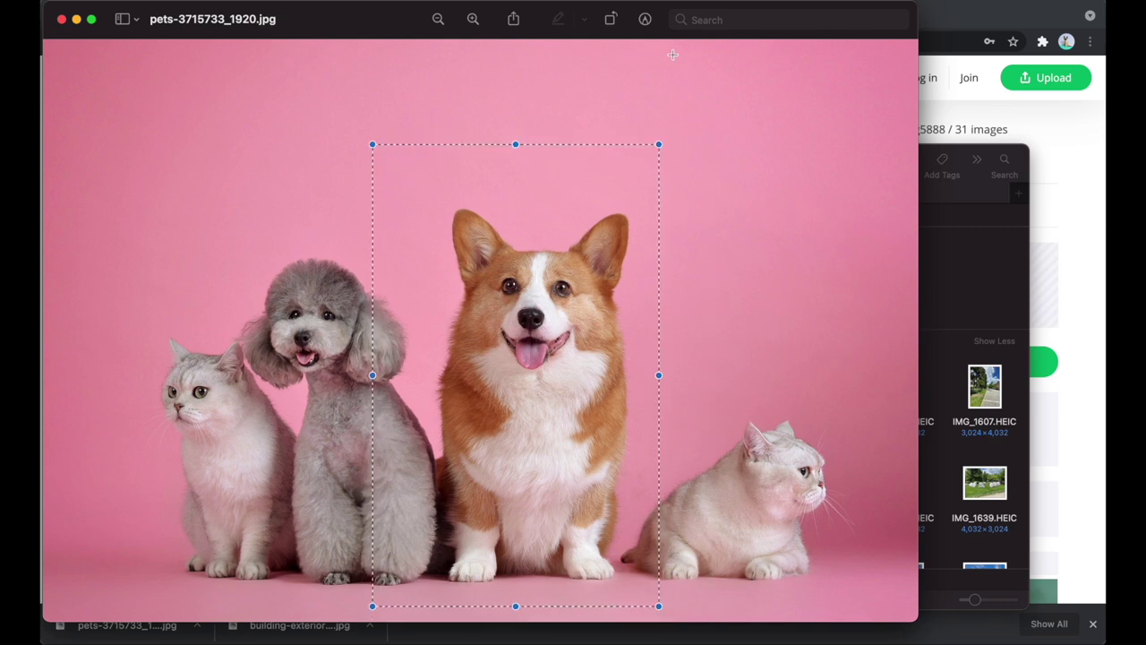
left_click(645, 19)
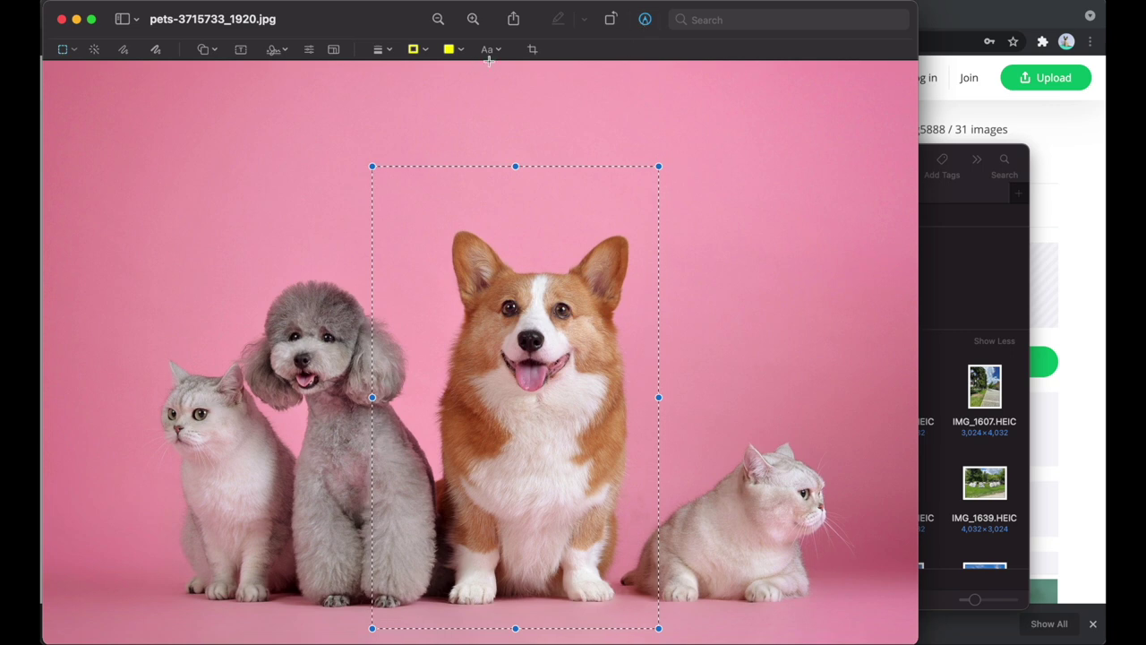
key("super+k")
left_click(62, 19)
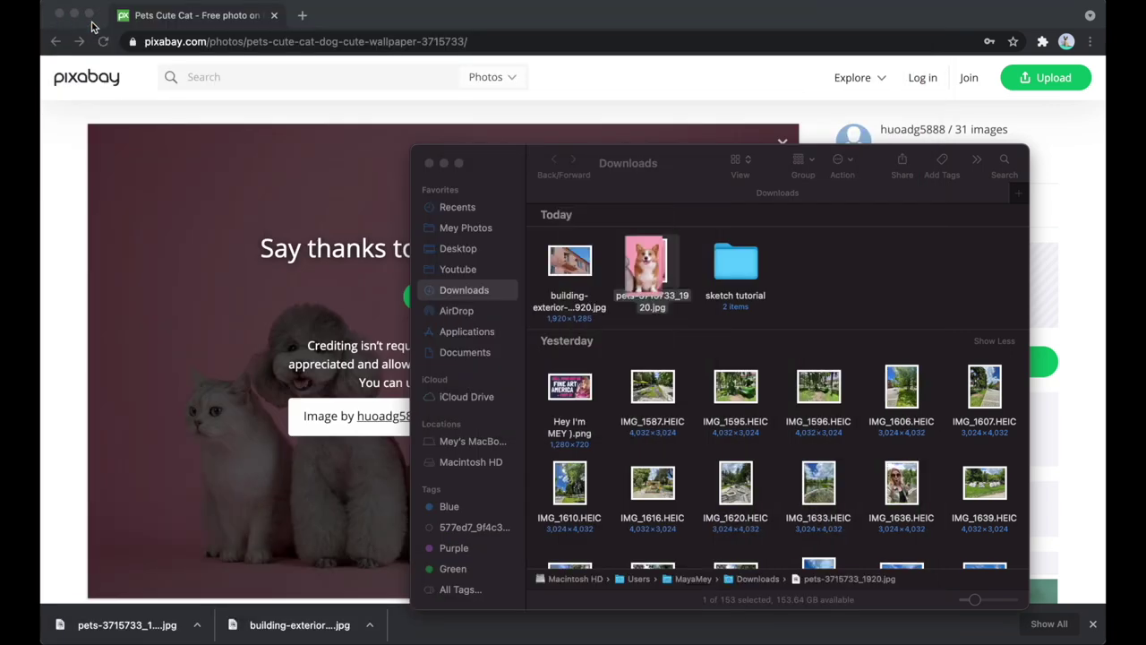
Step: Open the cropped pets-3715733_1920.jpg from the Downloads folder in Clip Studio Paint
right_click(655, 278)
mouse_move(694, 296)
left_click(889, 320)
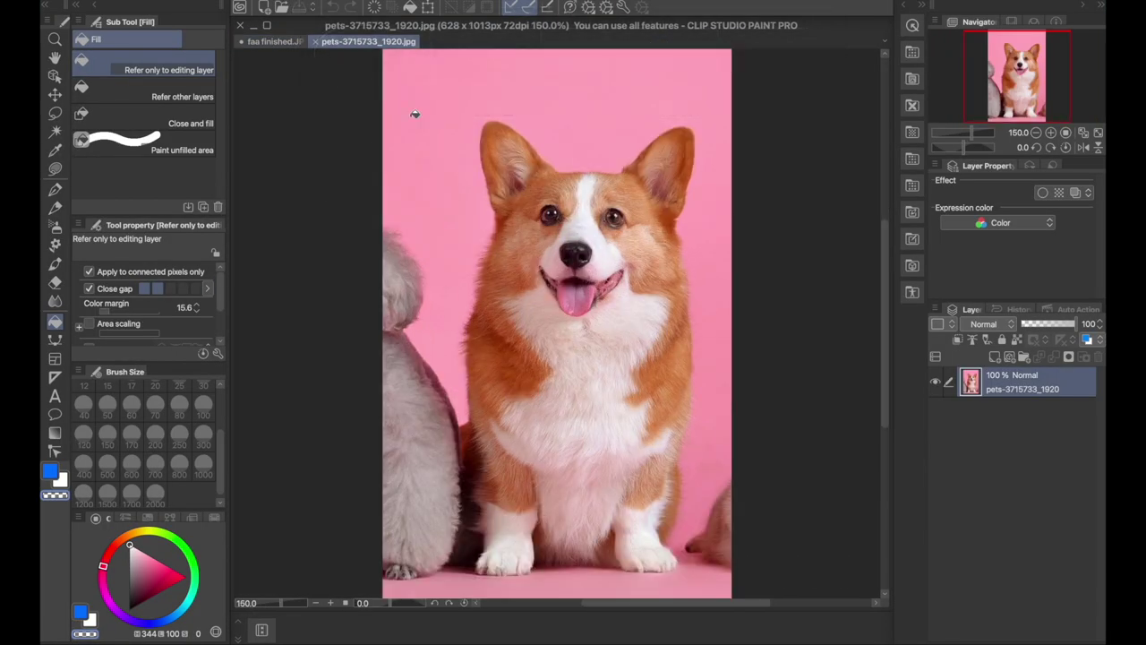
Step: Add two new raster layers above the corgi photo layer
left_click(327, 0)
left_click(333, 7)
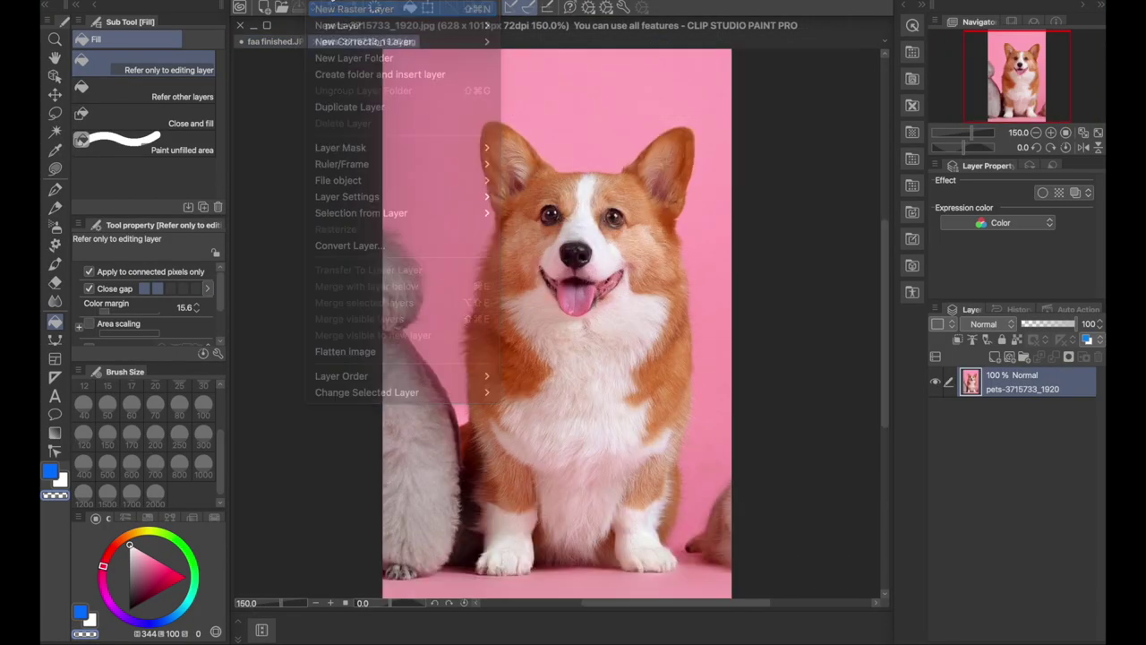
left_click(327, 0)
left_click(793, 250)
key("ctrl+shift+n")
Step: Set the corgi photo layer's opacity to 50%
left_click(996, 421)
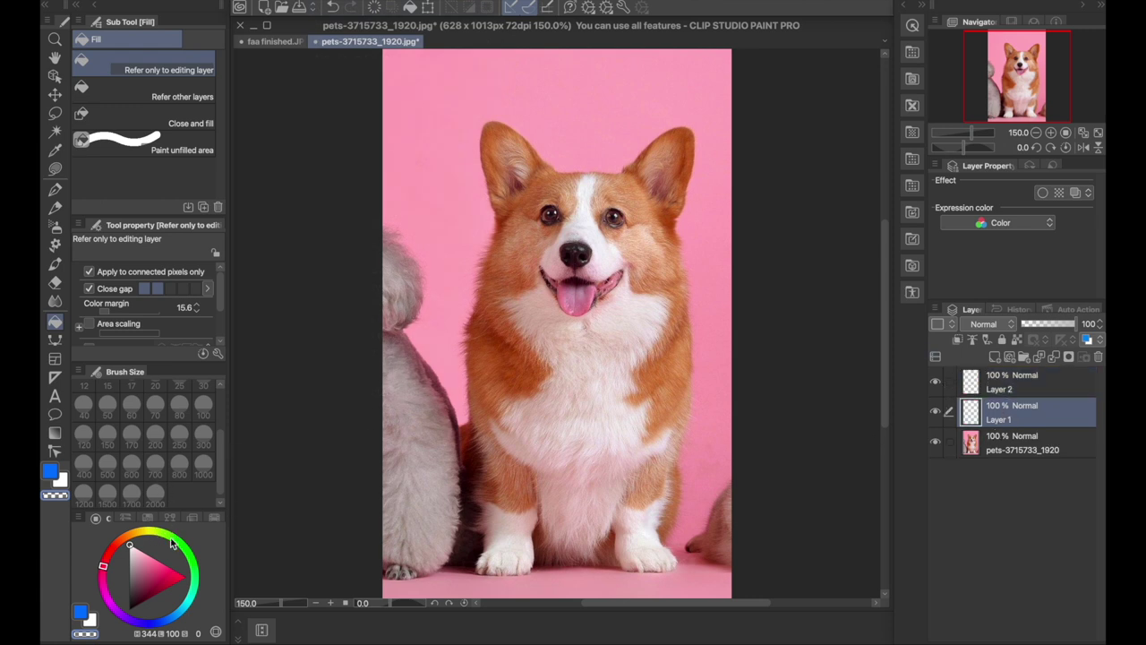
left_click(1003, 455)
left_click_drag(1071, 324, 1051, 324)
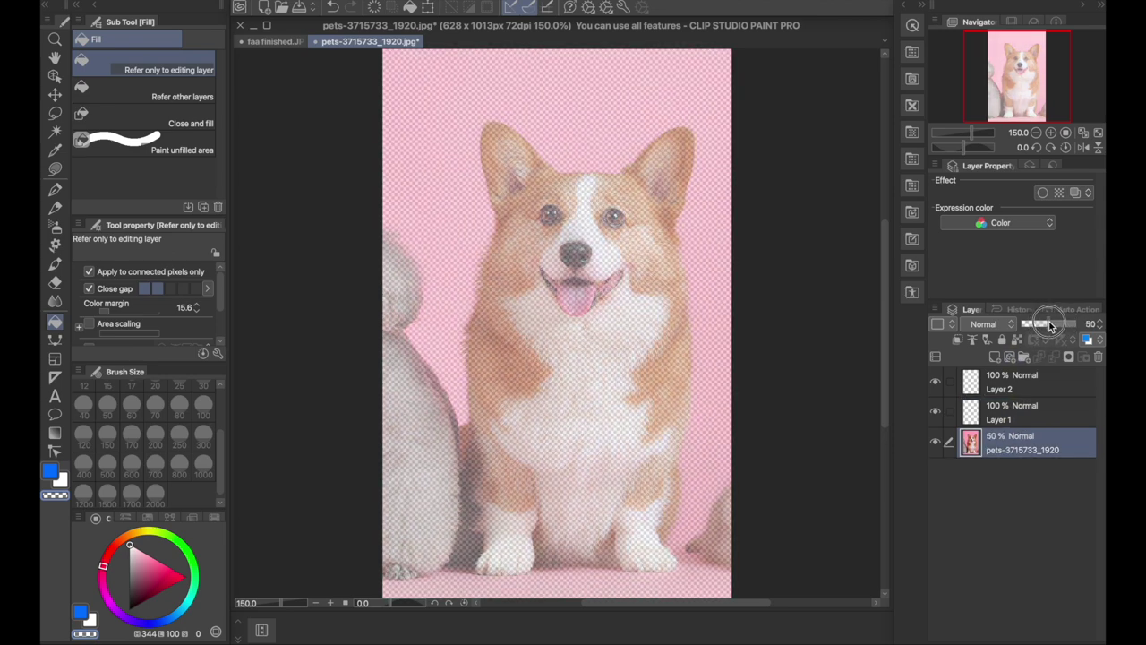
Step: Fill the whole of Layer 1 with bright yellow, hue 65, luminosity 50, saturation 100
left_click(985, 419)
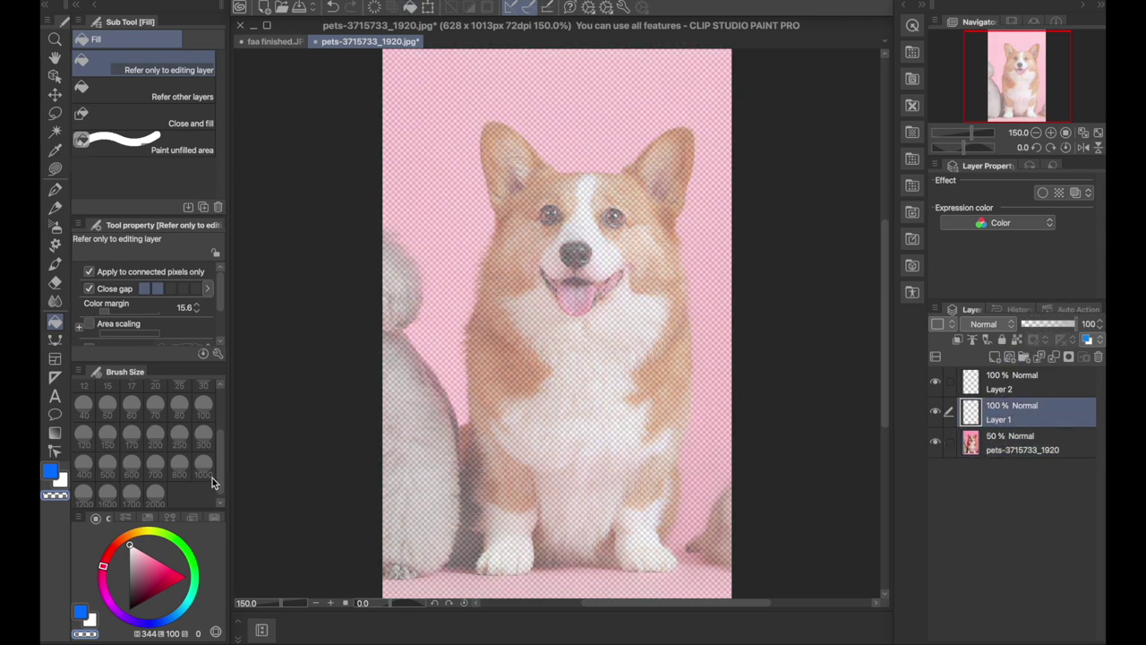
left_click(61, 473)
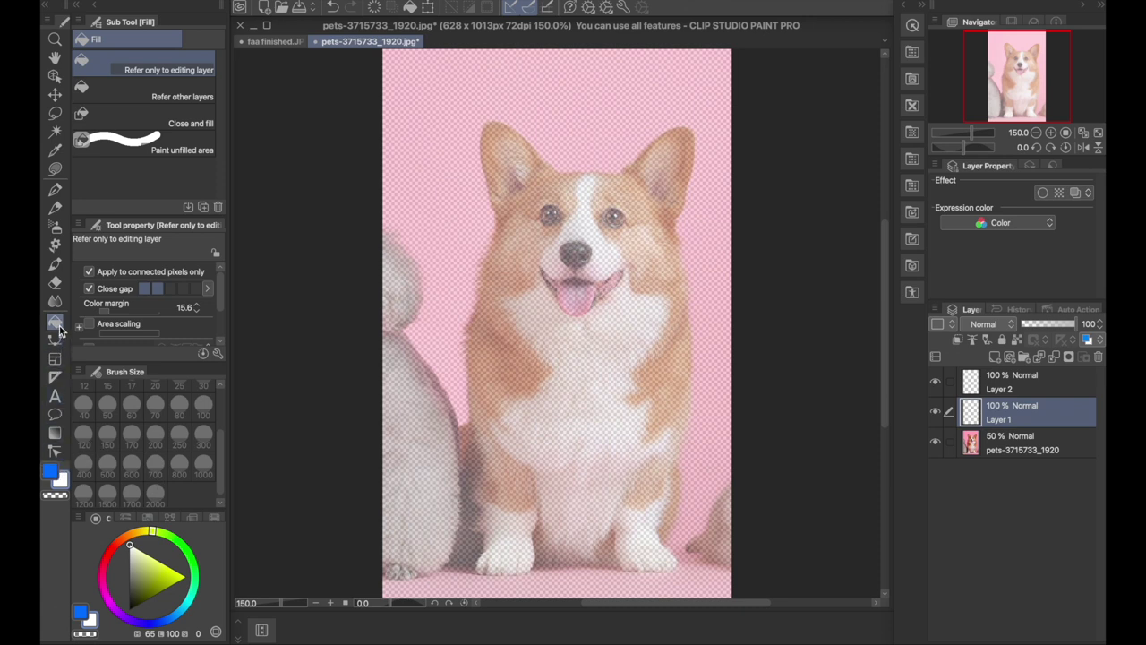
left_click_drag(156, 562, 212, 563)
left_click(548, 206)
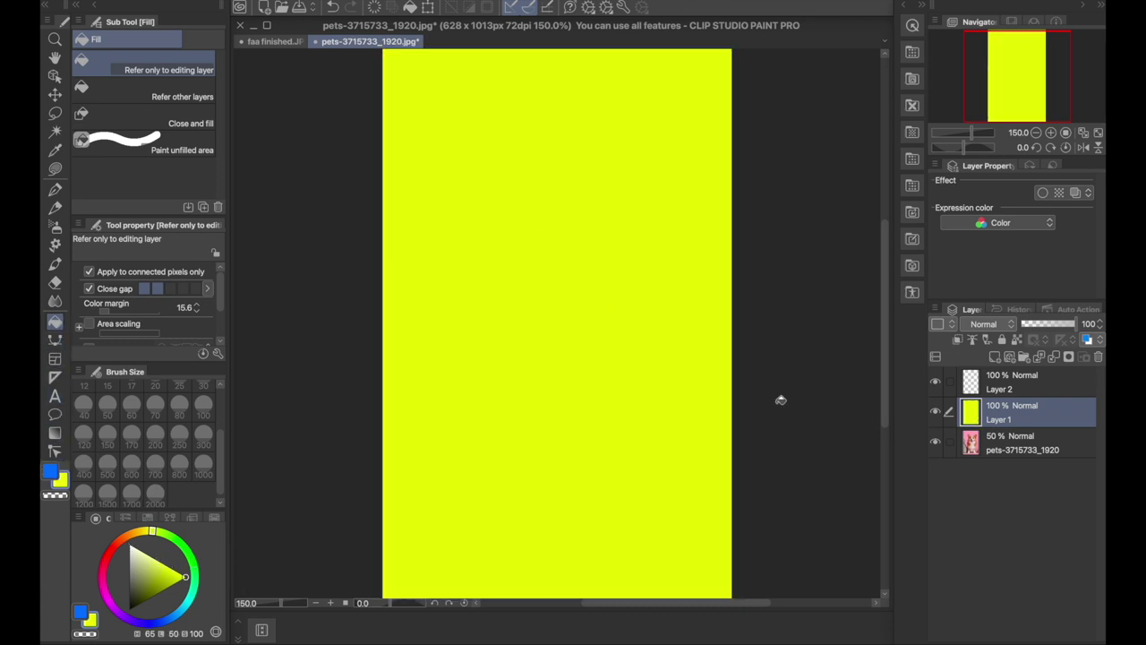
Step: Move Layer 1 beneath the corgi photo layer and refill it with a paler yellow of luminosity 80
left_click_drag(1014, 425, 1017, 473)
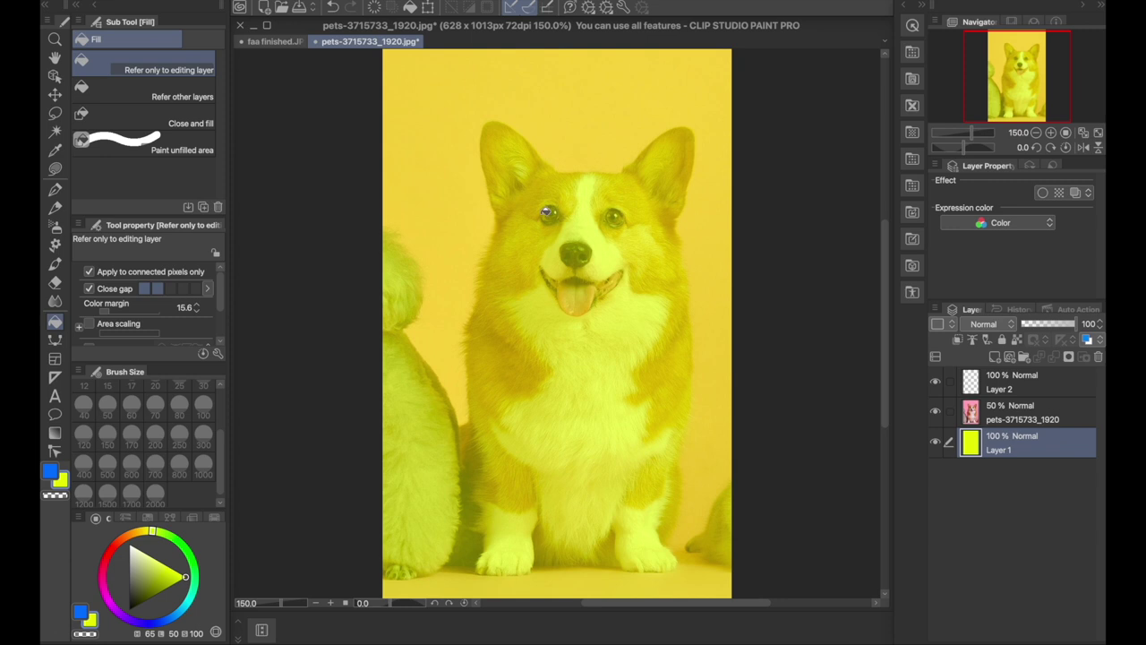
left_click_drag(171, 564, 151, 556)
left_click(563, 379)
Step: Select Layer 2 and prepare to draw on it in black with the Continuous curve tool
left_click(1004, 386)
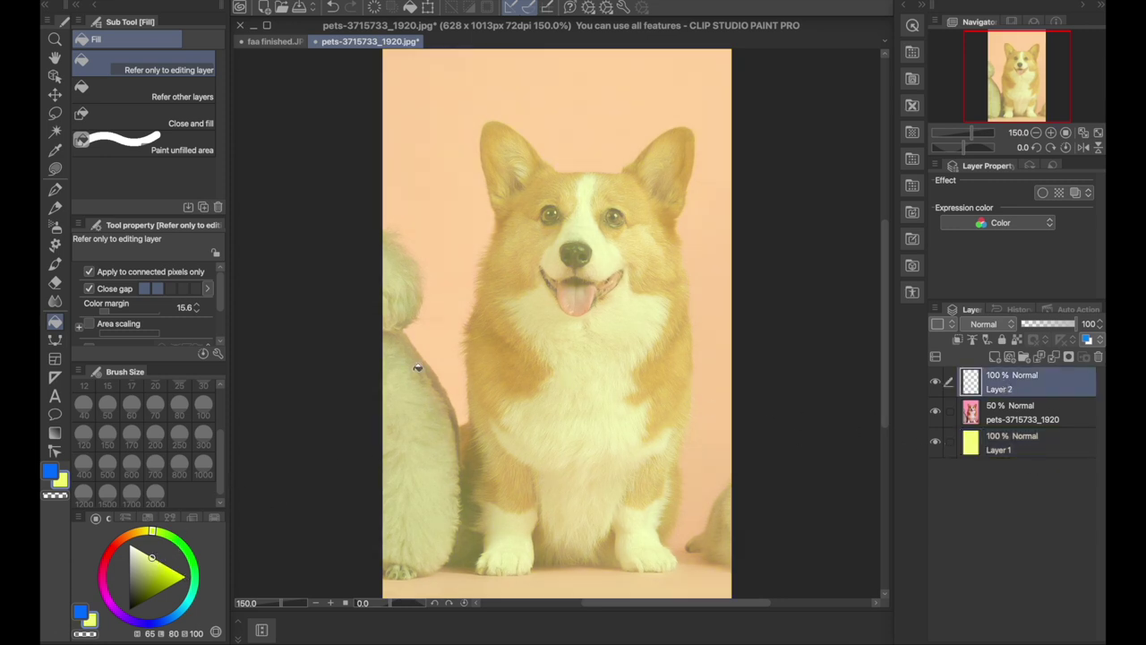
left_click_drag(164, 576, 128, 614)
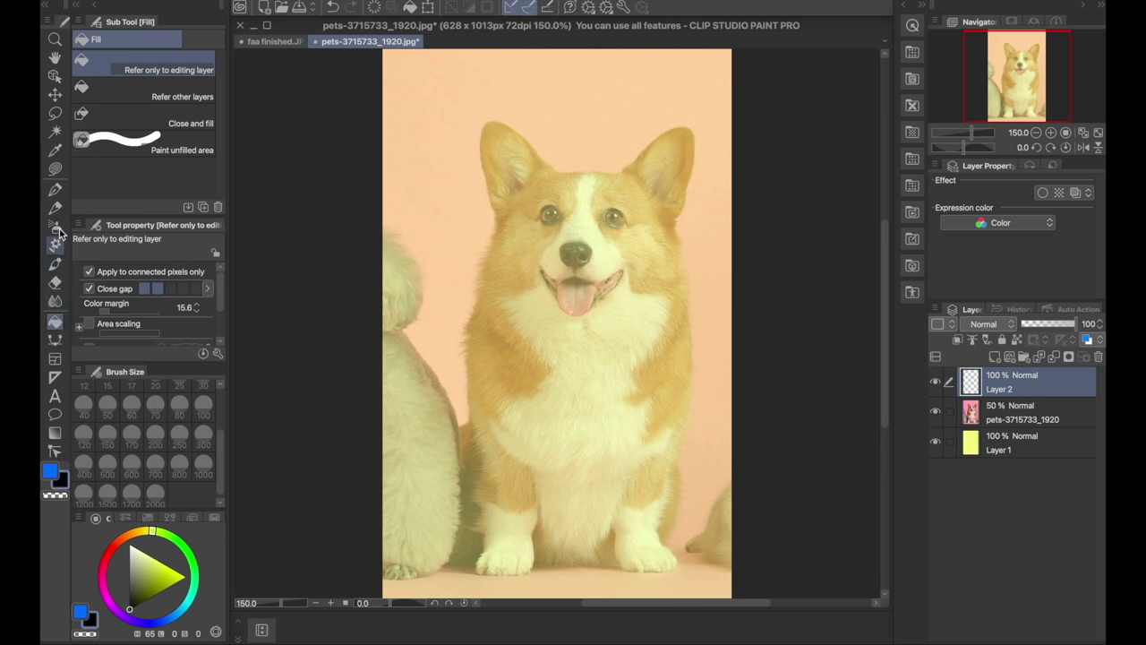
left_click(60, 340)
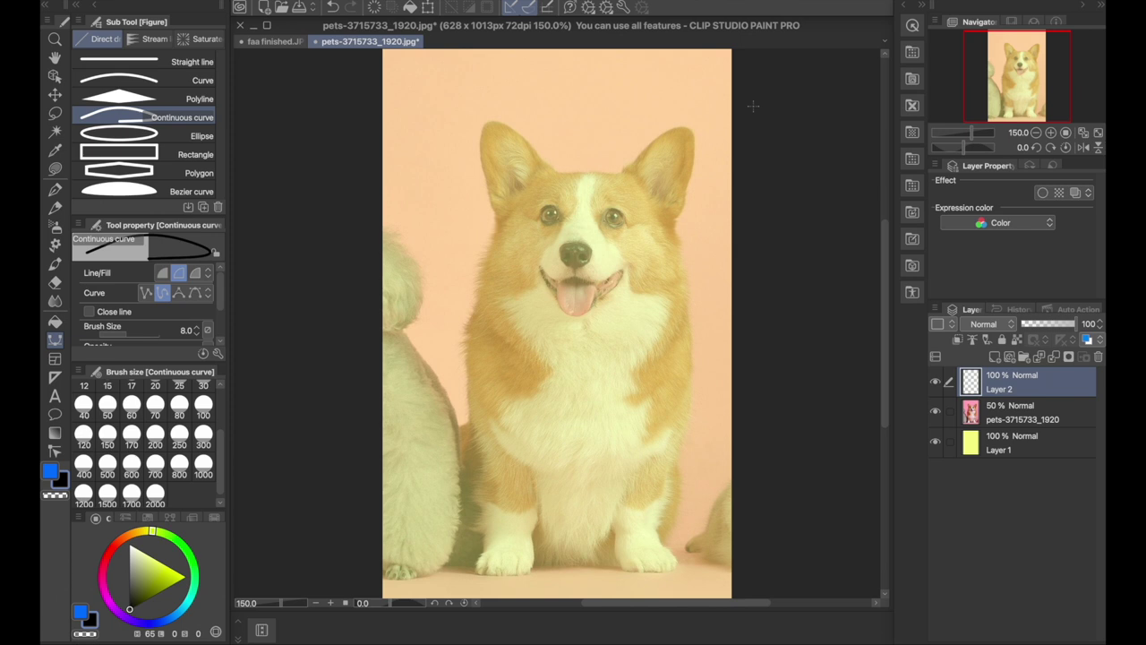
Step: Raise the corgi photo layer's opacity to 68%
key("super+plus")
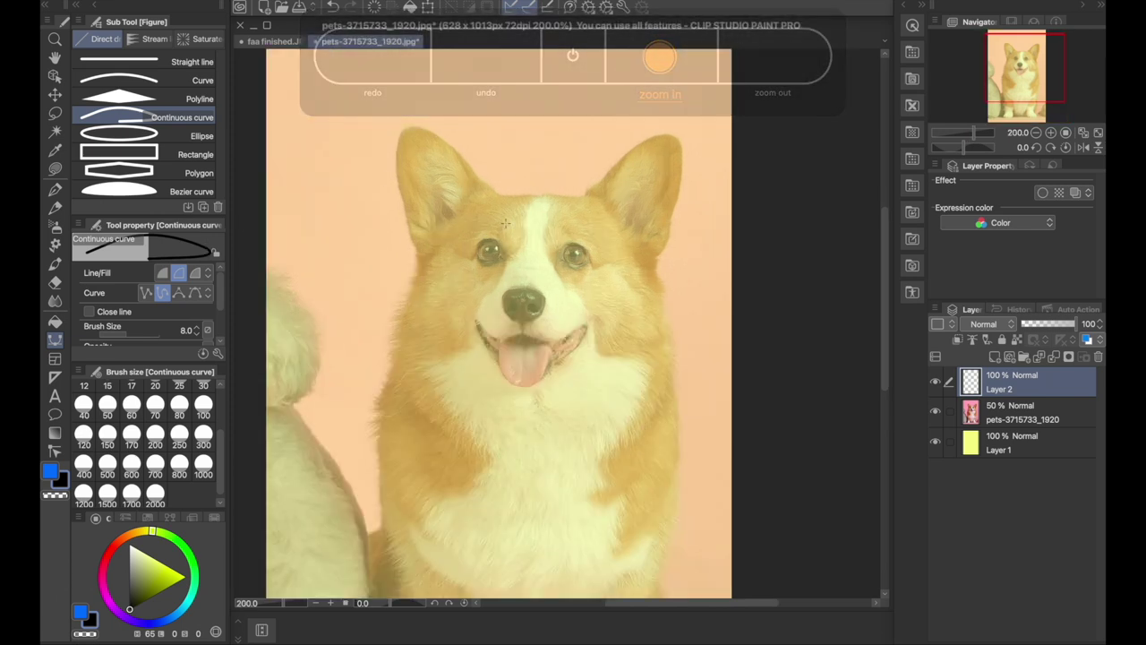
scroll(648, 439, "down", 3)
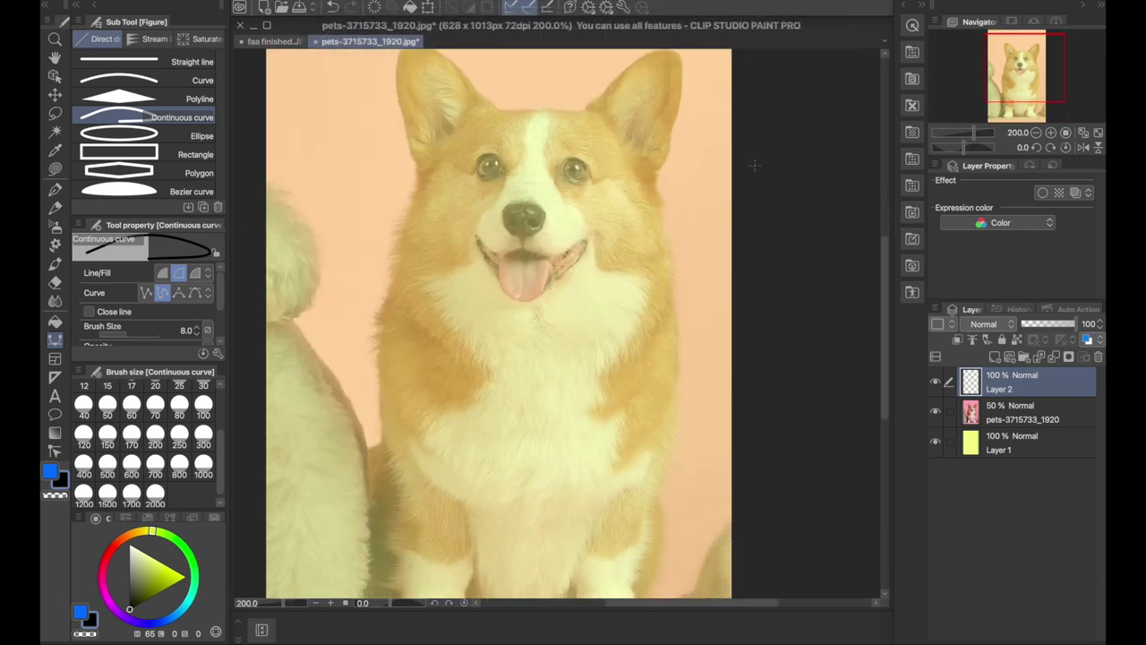
key("ctrl+plus")
scroll(512, 371, "left", 3)
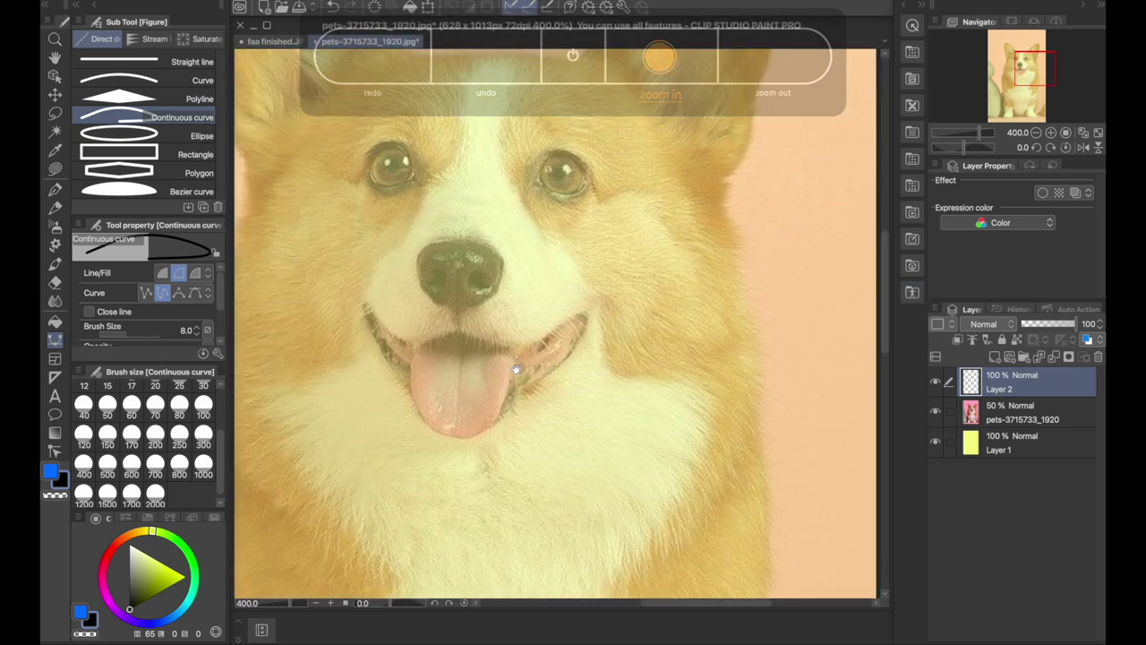
left_click(1039, 412)
left_click(1058, 326)
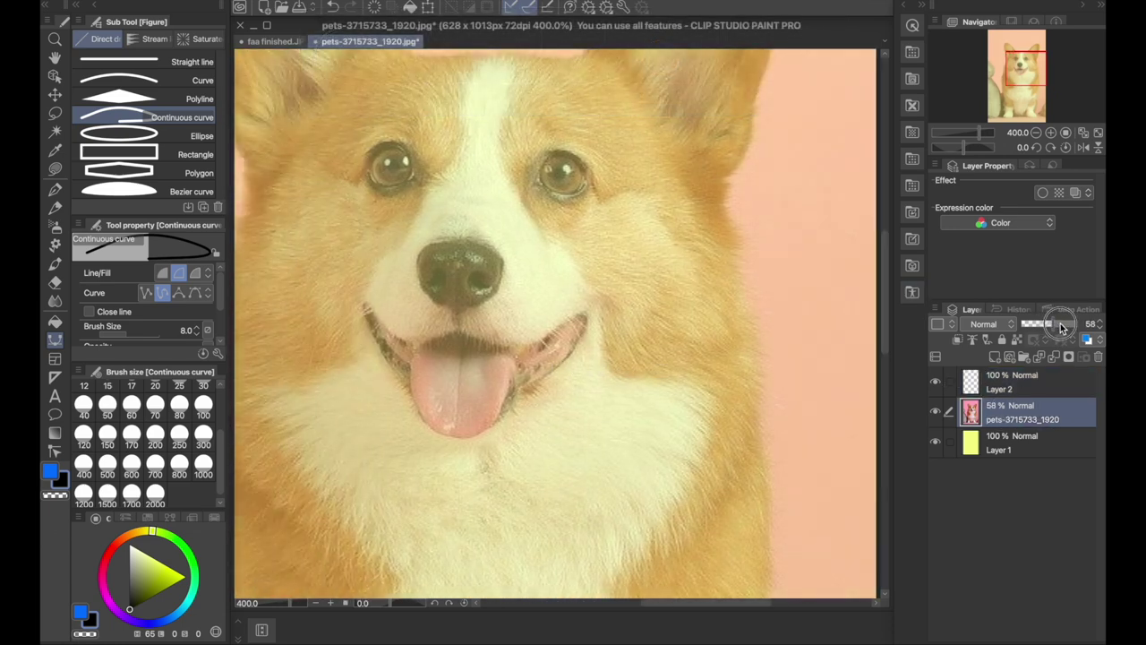
left_click(1060, 326)
Step: Make the empty Layer 2 the active layer for tracing, with the whole corgi in view
key("ctrl+minus")
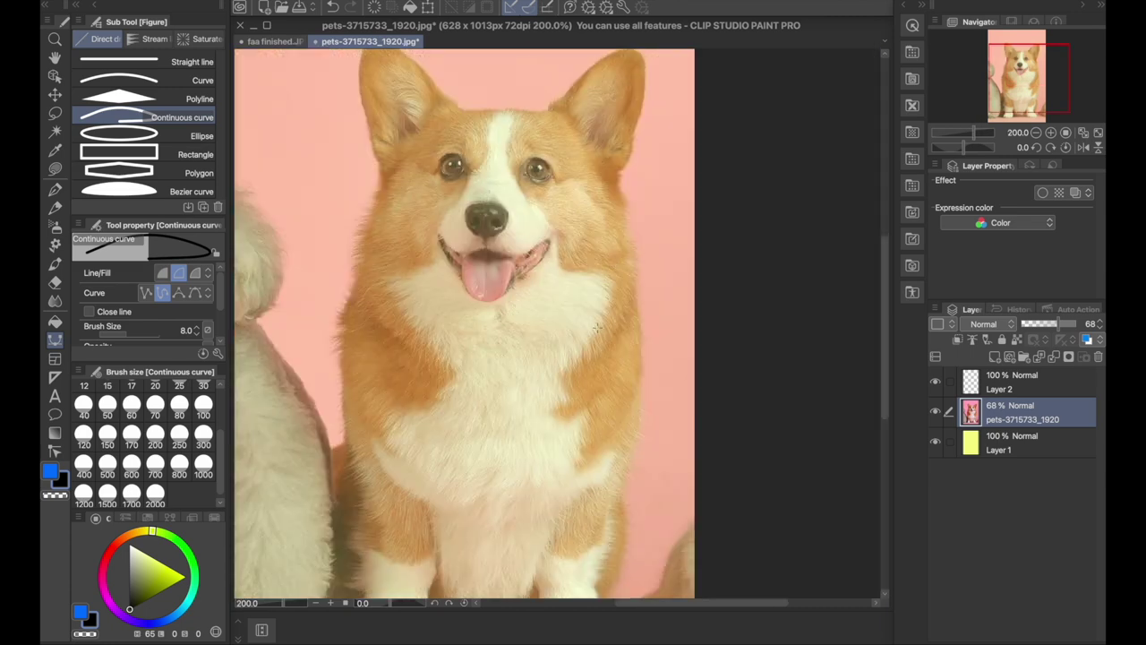
scroll(417, 411, "down", 4)
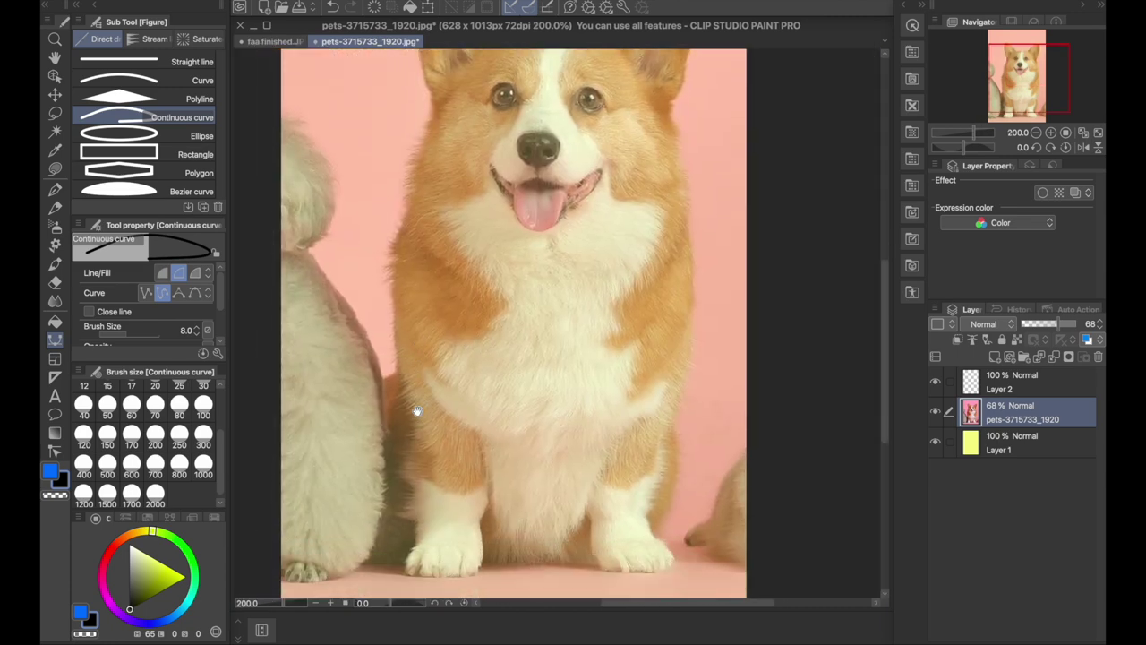
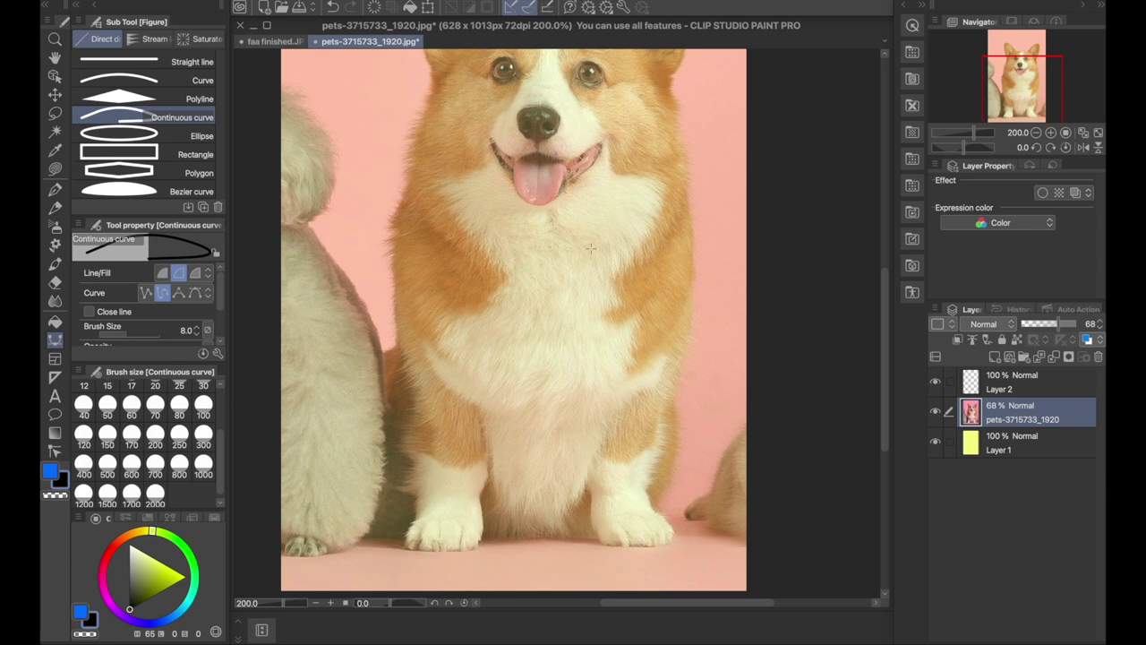
scroll(572, 235, "up", 6)
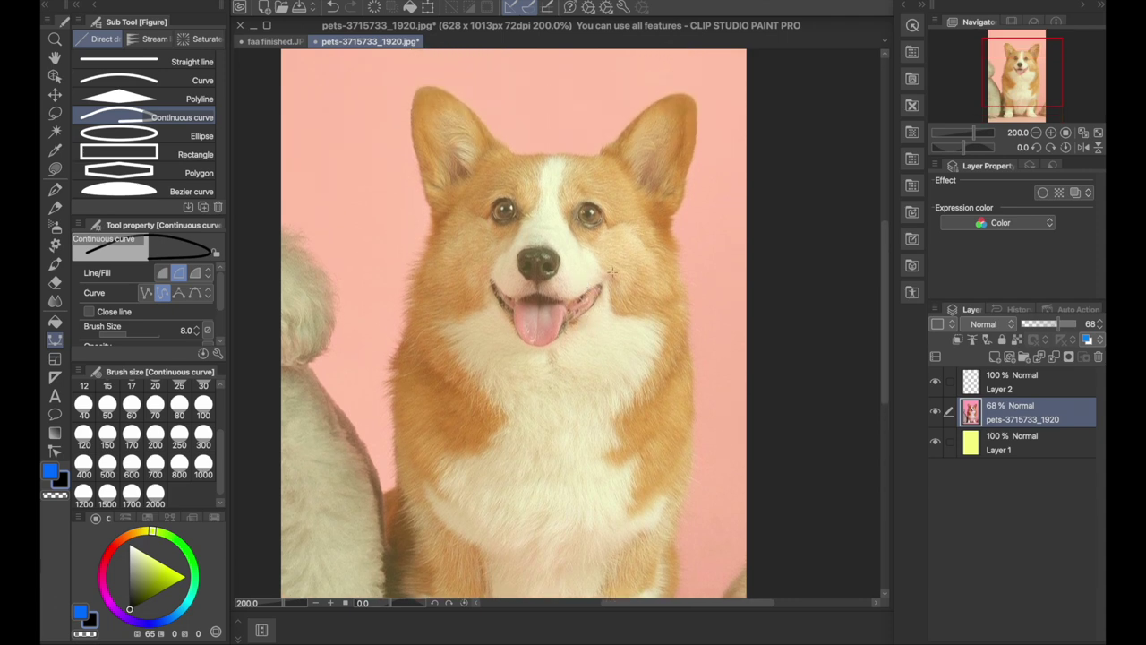
key("super+minus")
left_click_drag(720, 352, 676, 307)
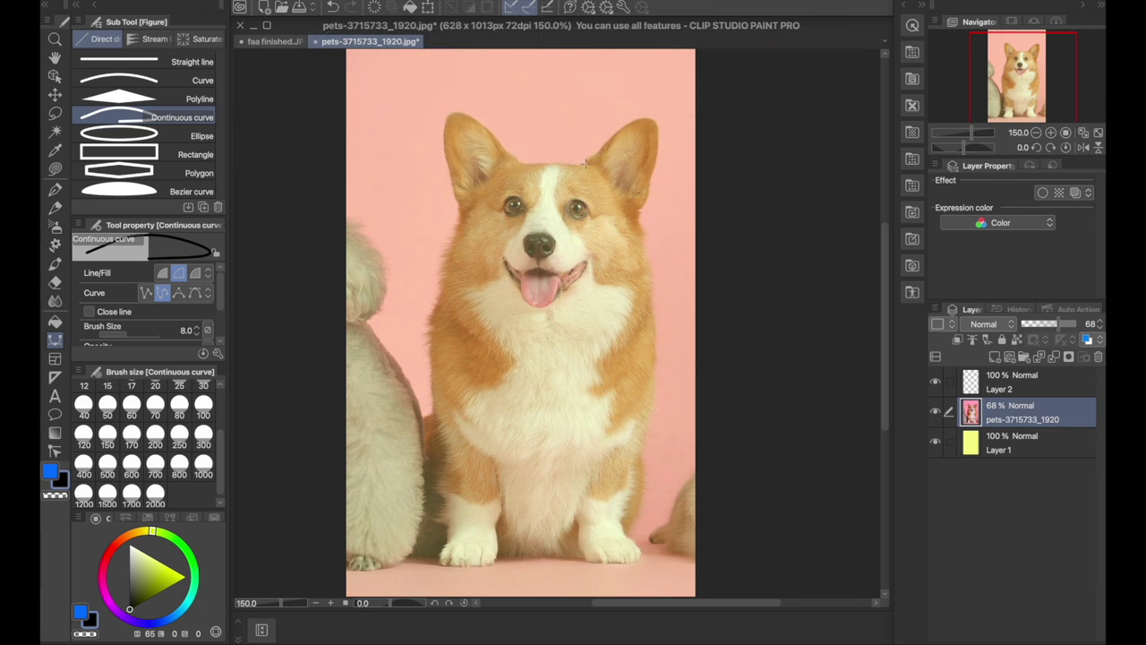
left_click(1026, 382)
Step: Try tracing the corgi's head on Layer 2 with one continuous curve across the forehead and down the cheek, and undo the curve
left_click(610, 186)
left_click(593, 163)
left_click(571, 164)
left_click(534, 165)
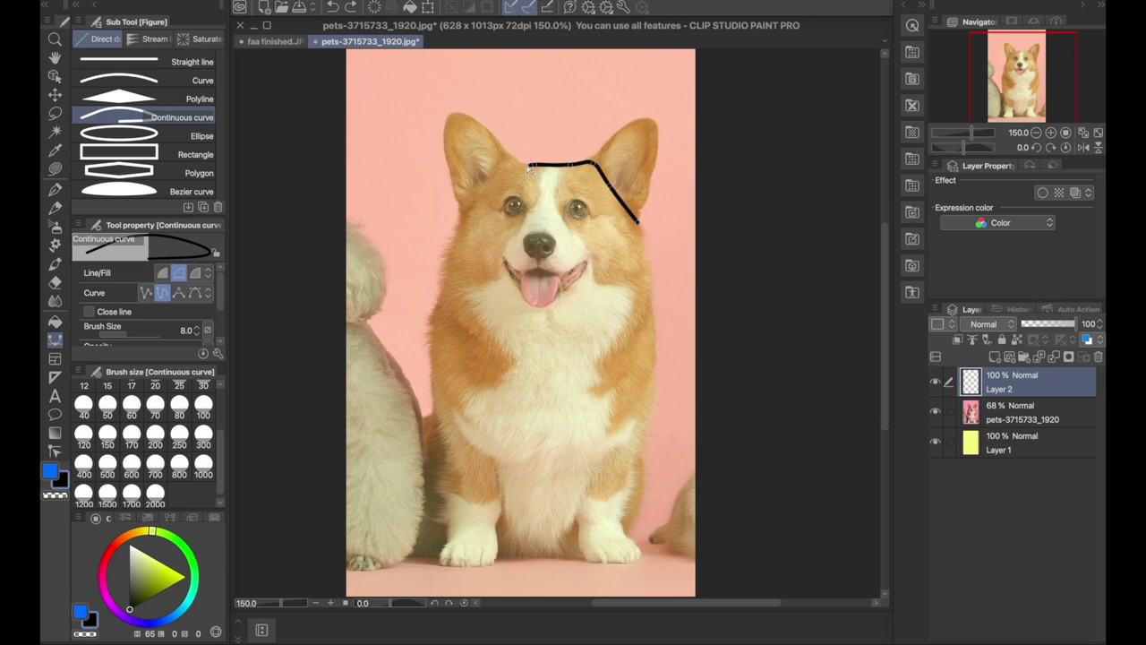
left_click(510, 162)
double_click(490, 180)
left_click(465, 203)
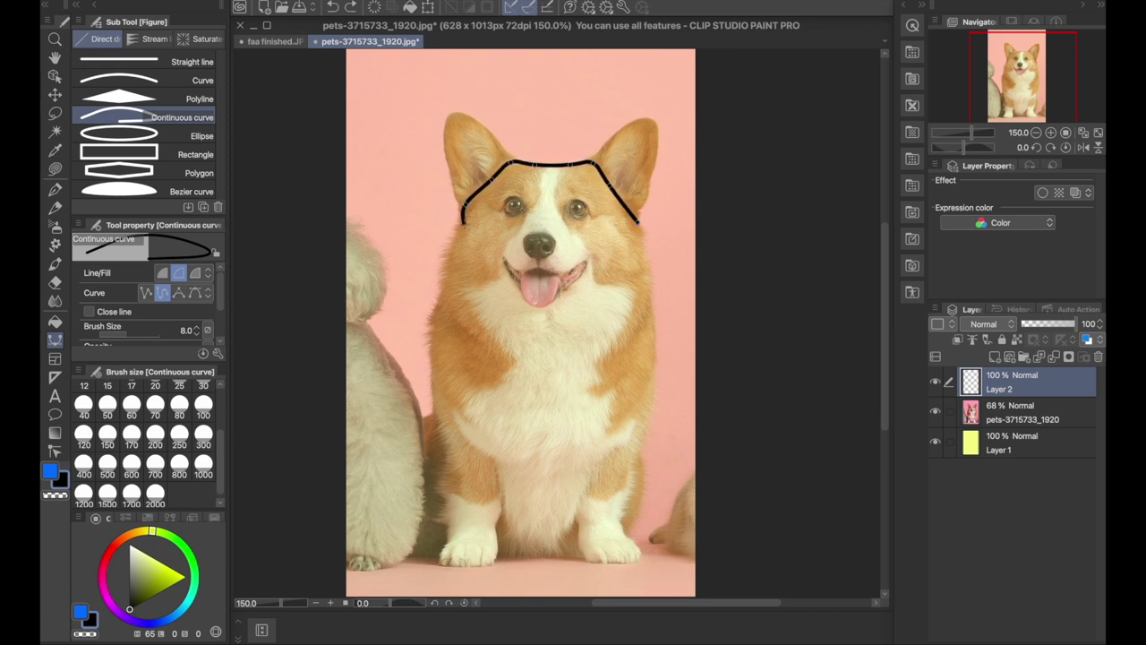
left_click(460, 226)
left_click(444, 278)
left_click(445, 309)
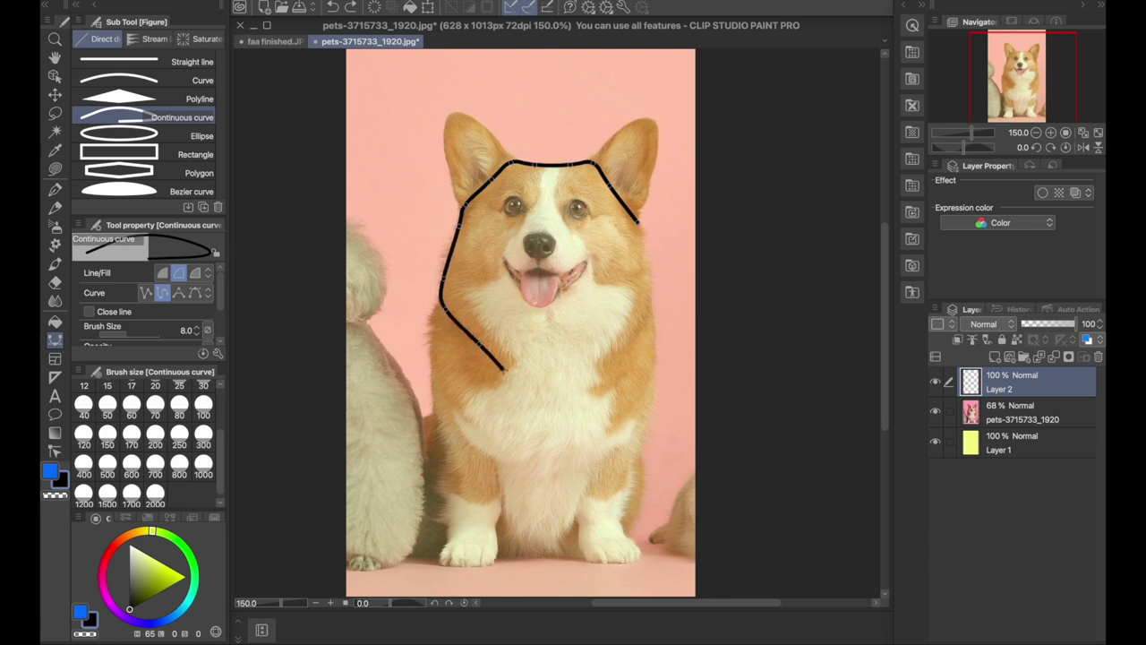
double_click(504, 367)
key("ctrl+z")
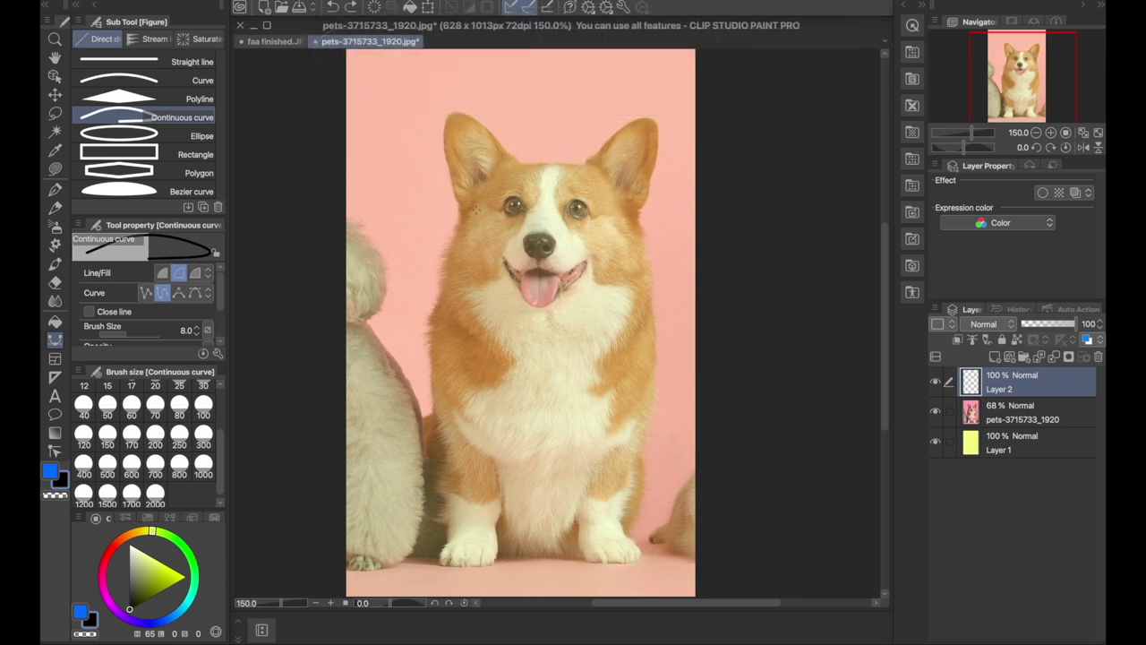
Step: Outline the white front paw nearest the poodle with a closed black continuous curve
left_click(460, 495)
left_click(481, 505)
left_click(503, 498)
left_click(495, 527)
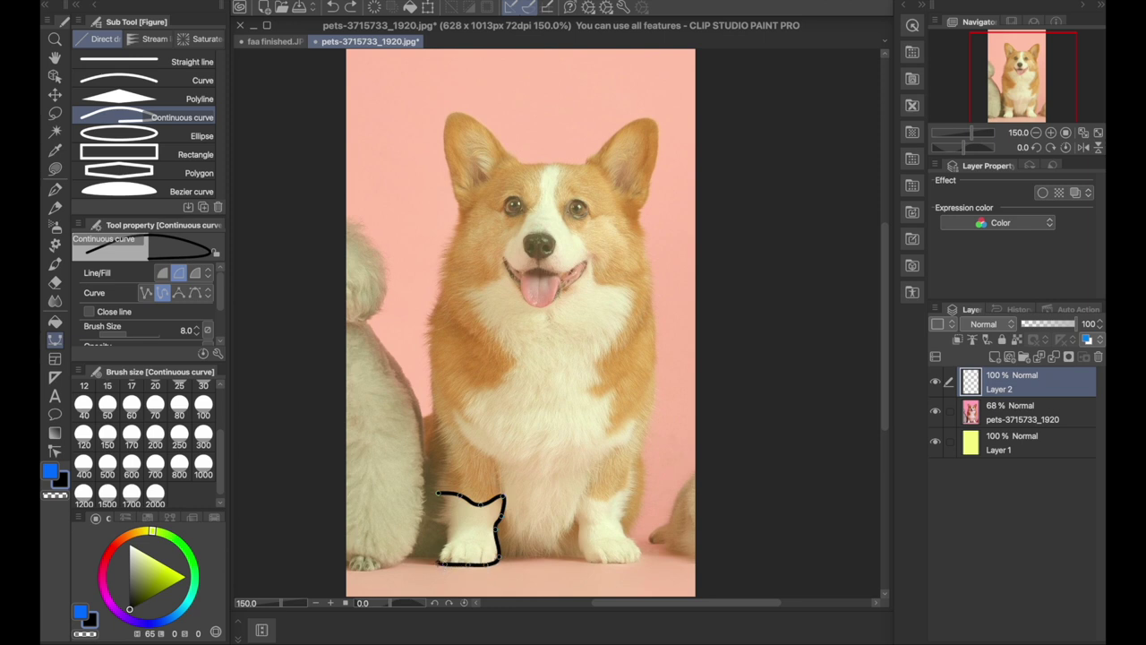
left_click(445, 527)
left_click(439, 518)
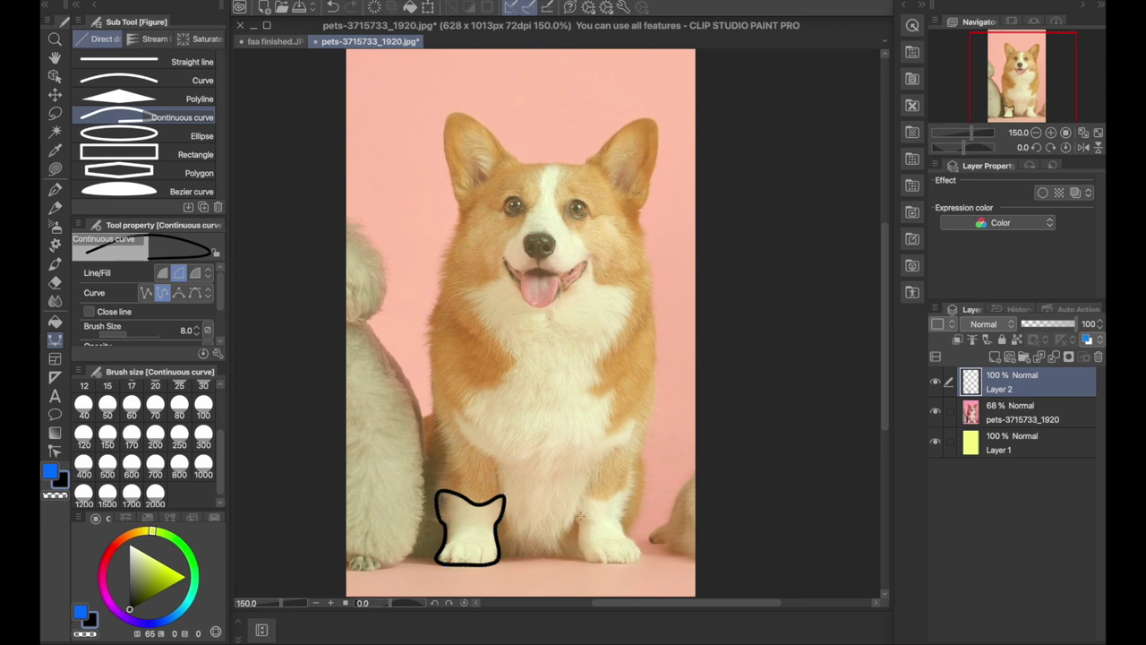
Step: Trace the white fur's edge with one continuous curve from the outlined paw around the belly, up the chest and cheek to the top of the forehead
left_click(505, 510)
left_click(542, 559)
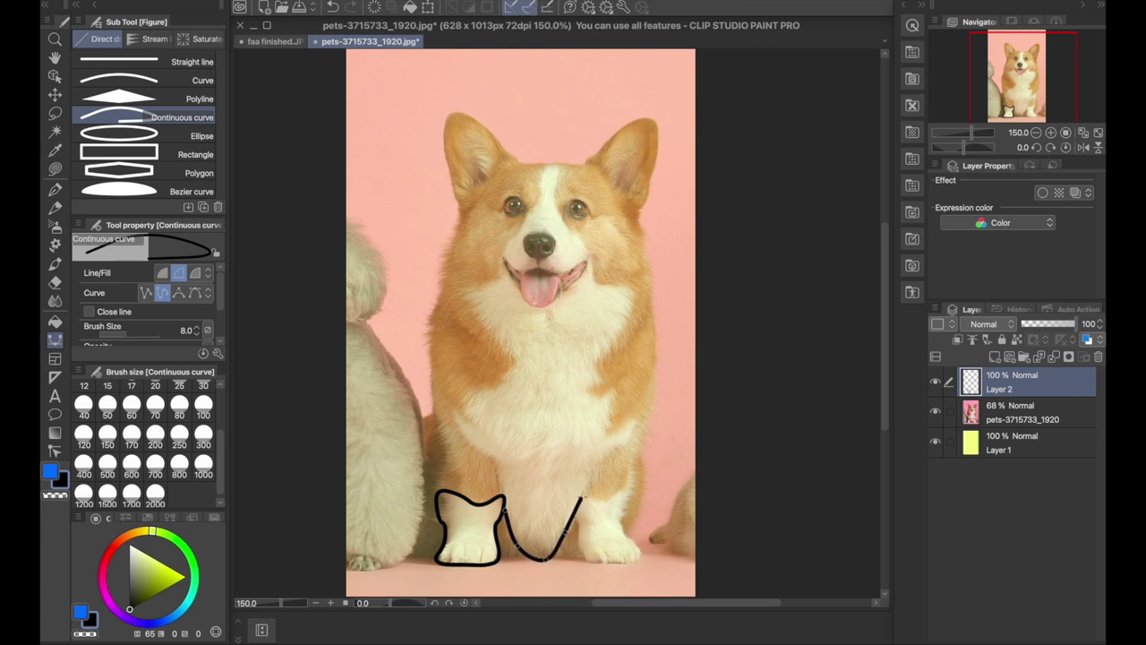
left_click(632, 418)
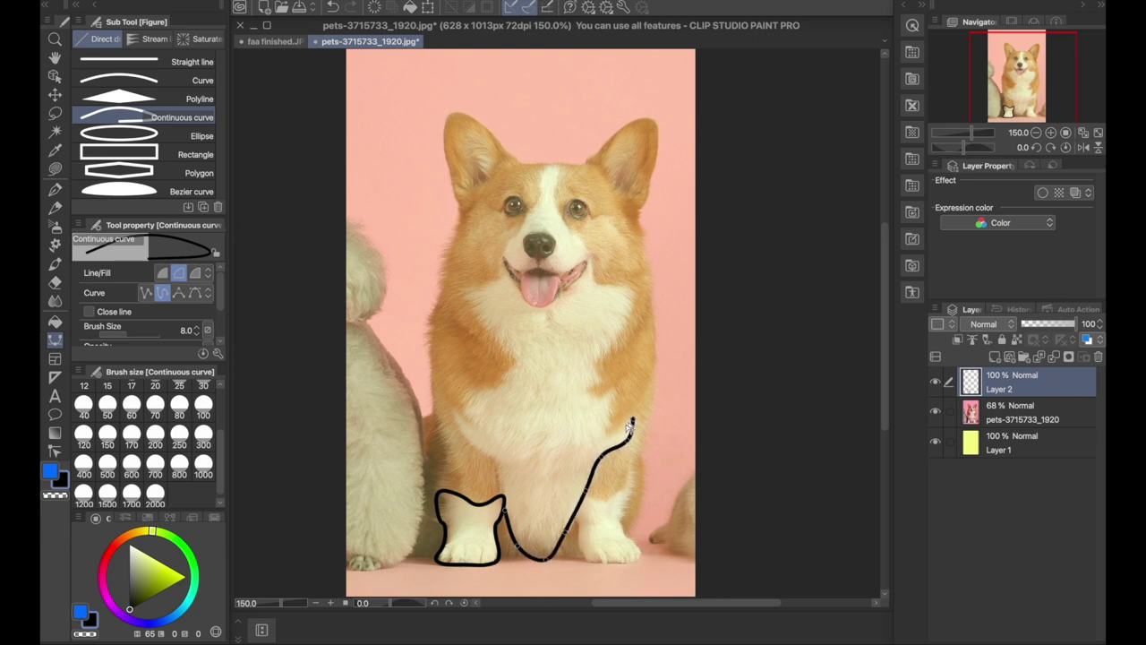
left_click(606, 432)
left_click(614, 385)
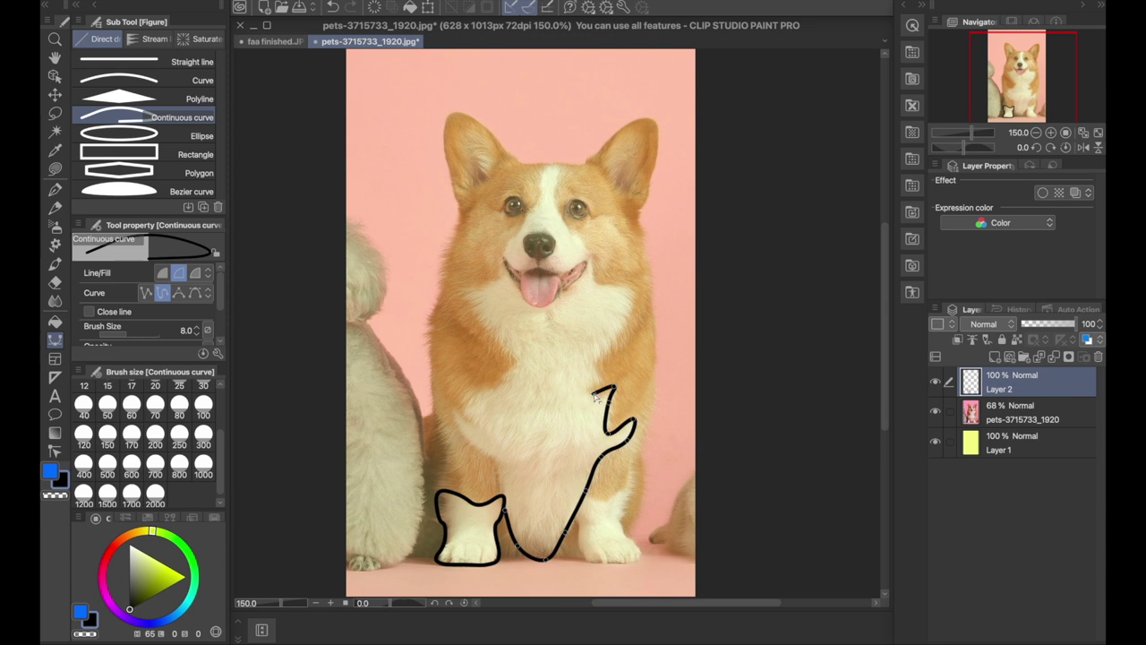
left_click(588, 389)
left_click(605, 377)
left_click(594, 365)
left_click(616, 344)
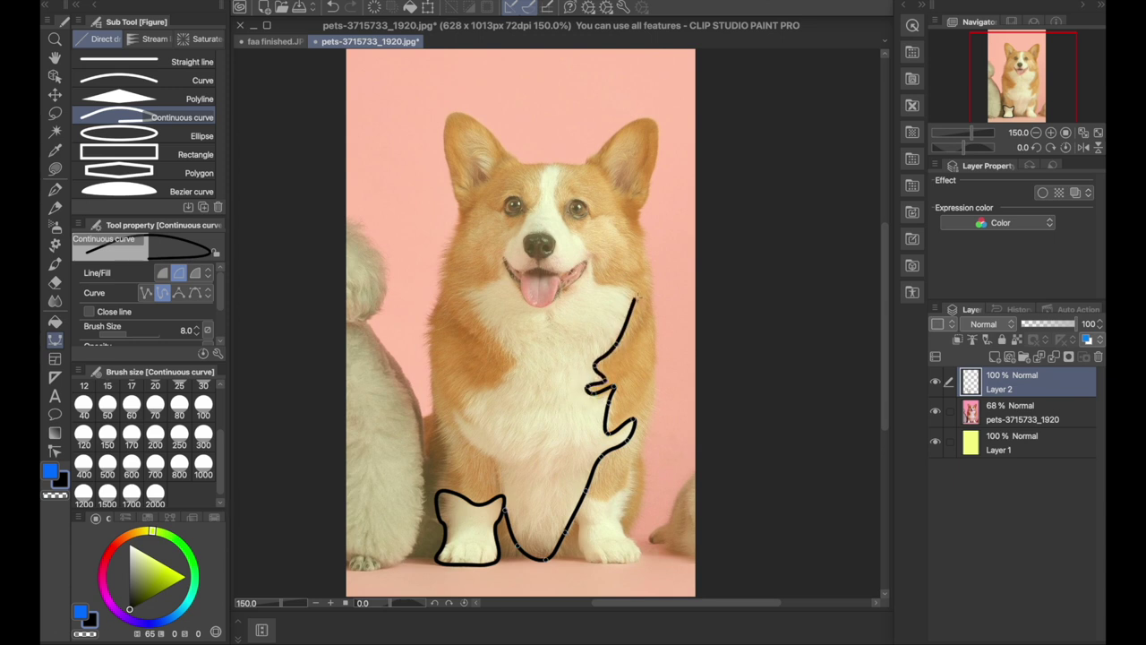
left_click(633, 287)
left_click(592, 267)
left_click(587, 249)
left_click(575, 230)
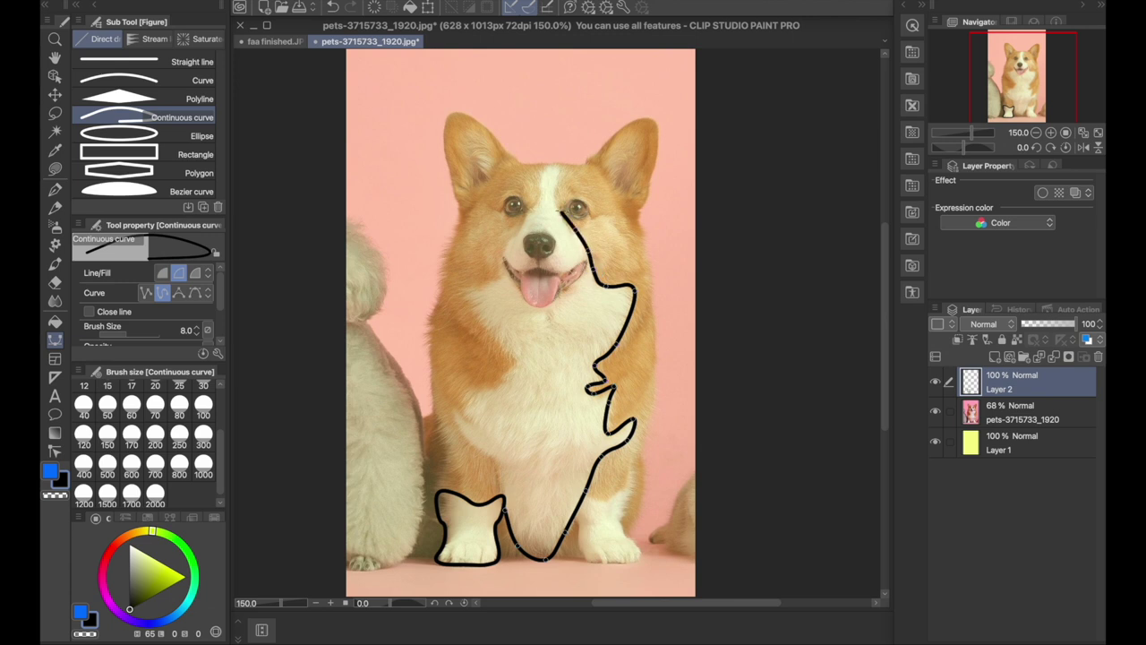
double_click(557, 165)
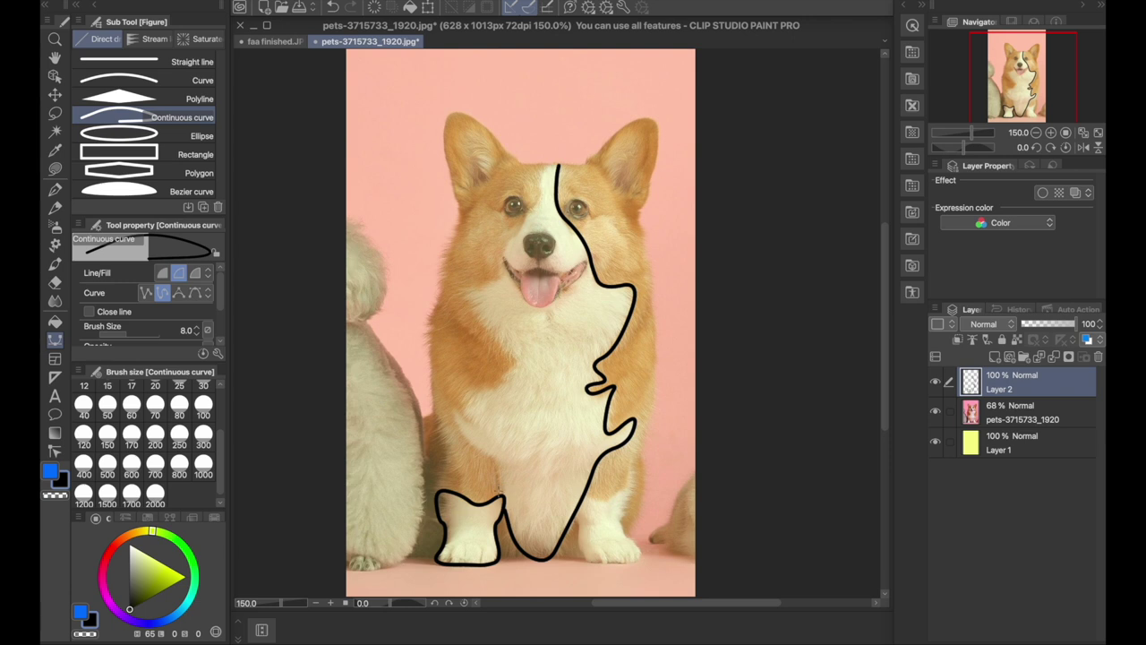
Step: Trace the white fur's remaining edge with one continuous curve from the outlined paw up the chest and cheek to the forehead
left_click(499, 472)
left_click(491, 455)
left_click(466, 439)
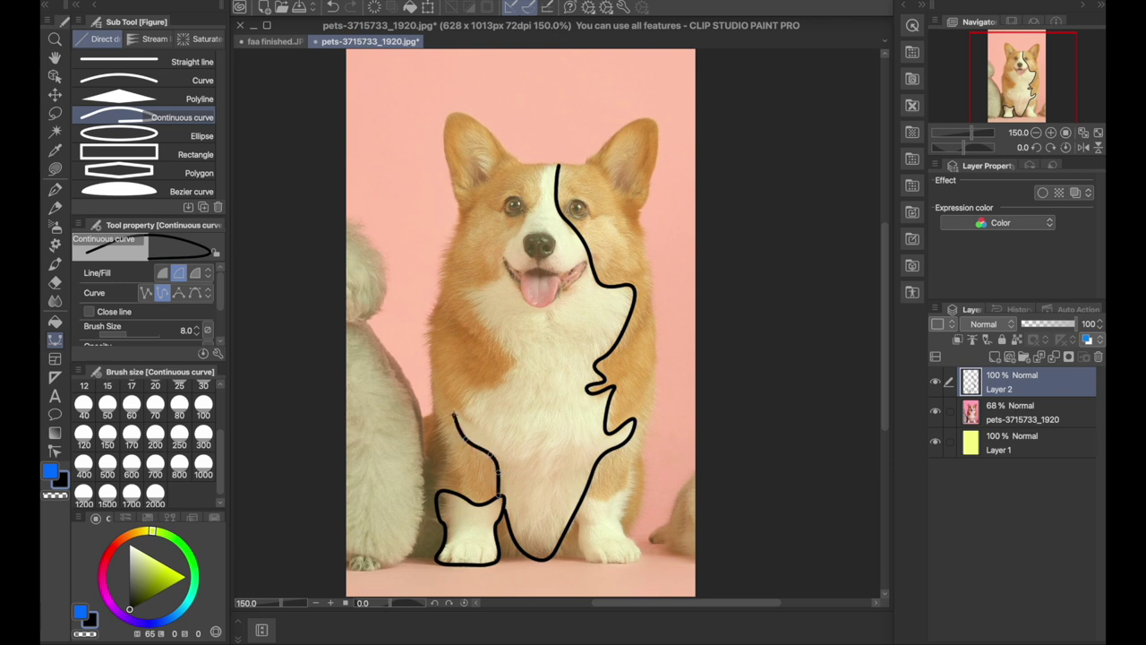
left_click(454, 410)
left_click(514, 359)
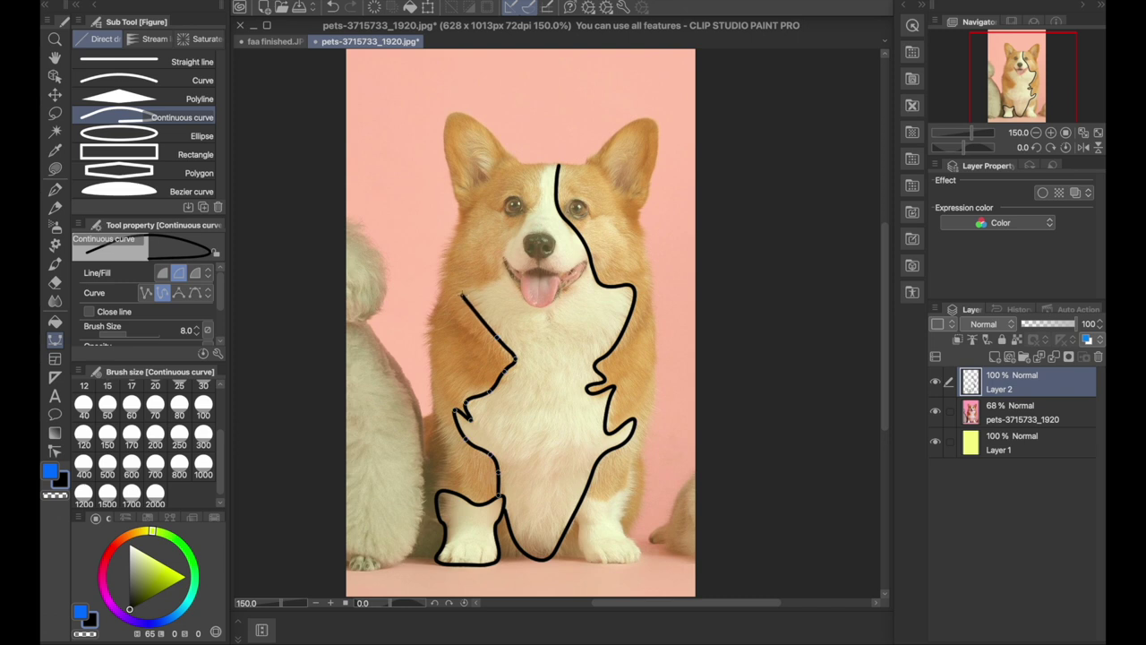
left_click(461, 289)
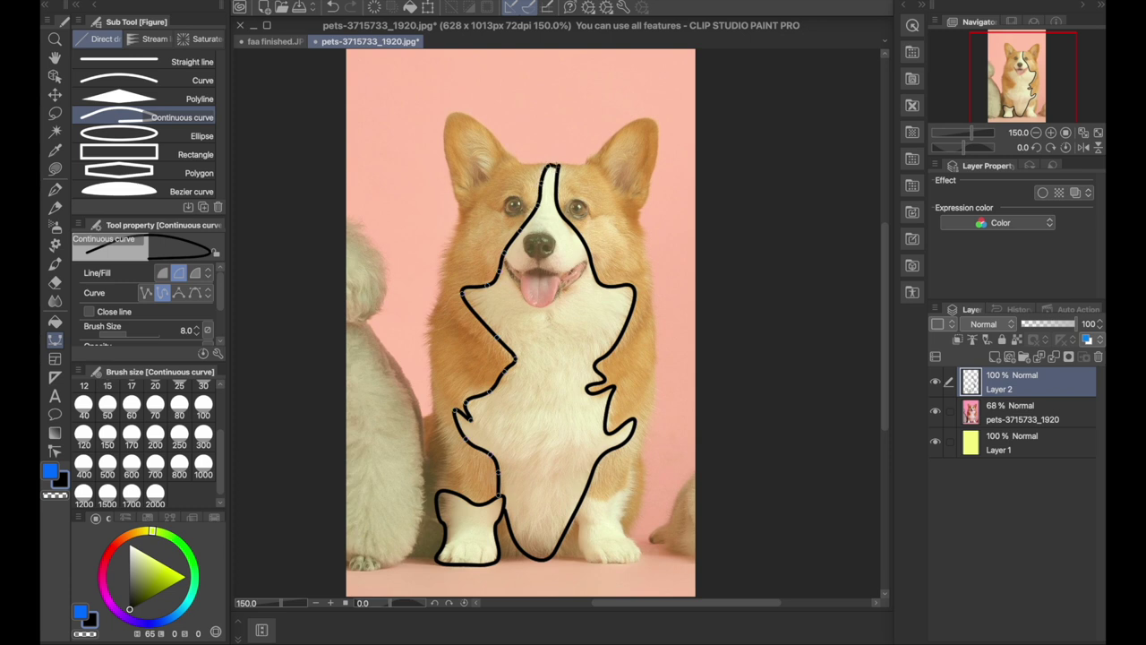
double_click(556, 169)
Step: Outline the other white front paw with a closed continuous curve, including the pointed white tip running up the leg
key("ctrl+plus")
scroll(605, 445, "down", 3)
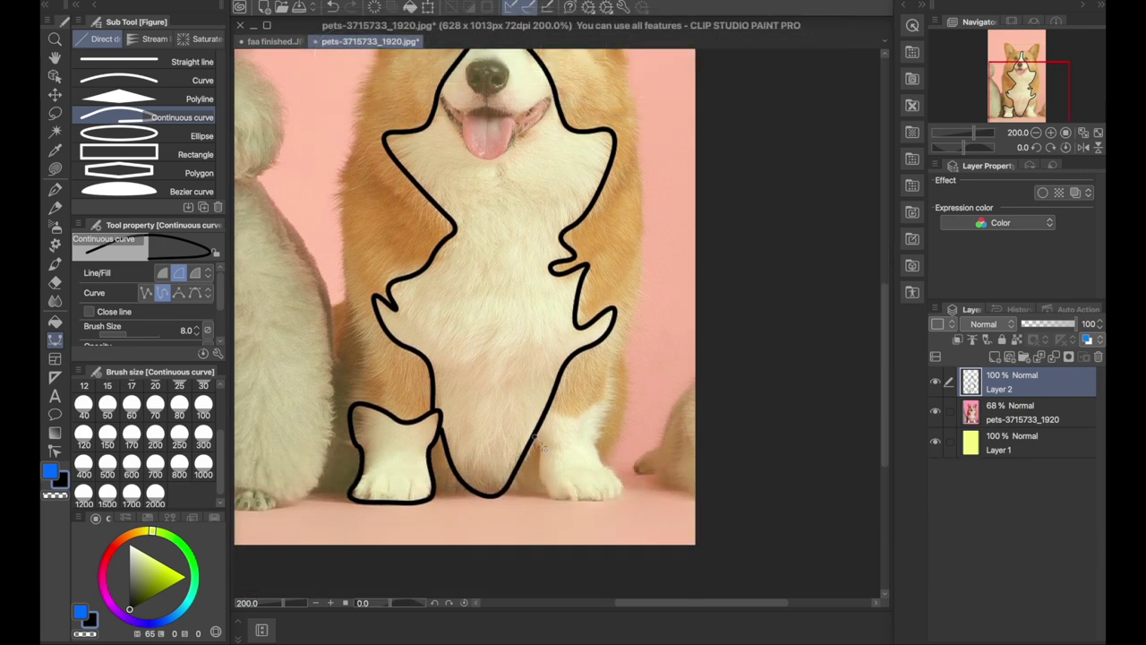
left_click(548, 409)
left_click(566, 414)
left_click(593, 402)
left_click(610, 372)
left_click(611, 390)
left_click(597, 428)
left_click(600, 454)
left_click(620, 490)
left_click(559, 496)
left_click(539, 480)
left_click(538, 447)
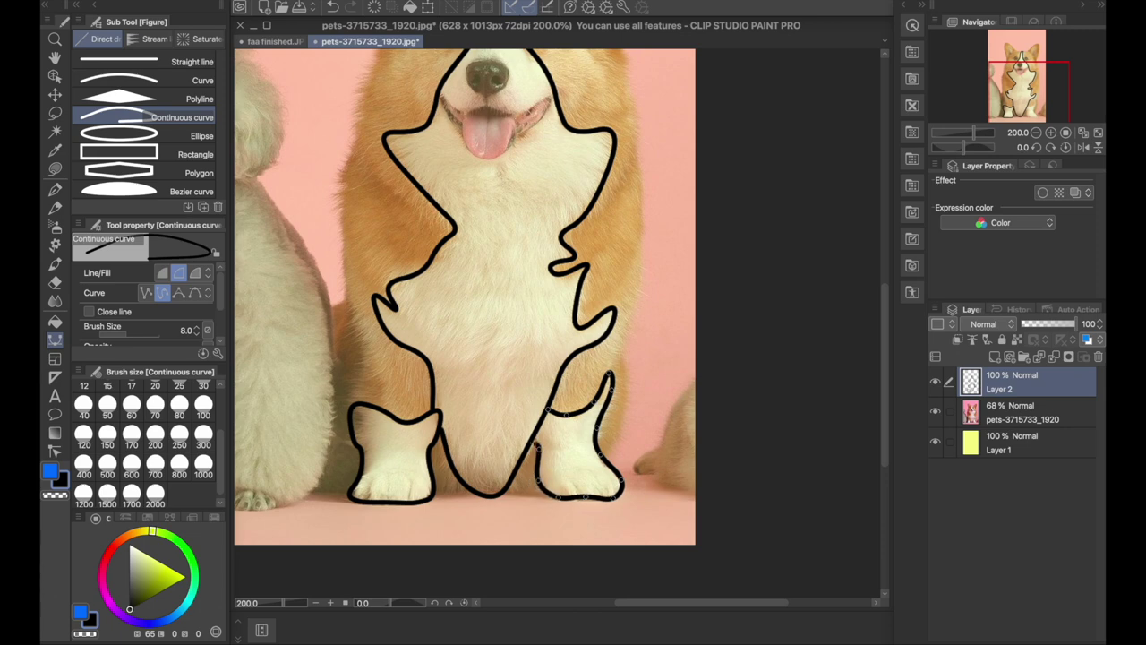
double_click(537, 444)
left_click_drag(497, 228, 526, 366)
left_click_drag(550, 177, 431, 297)
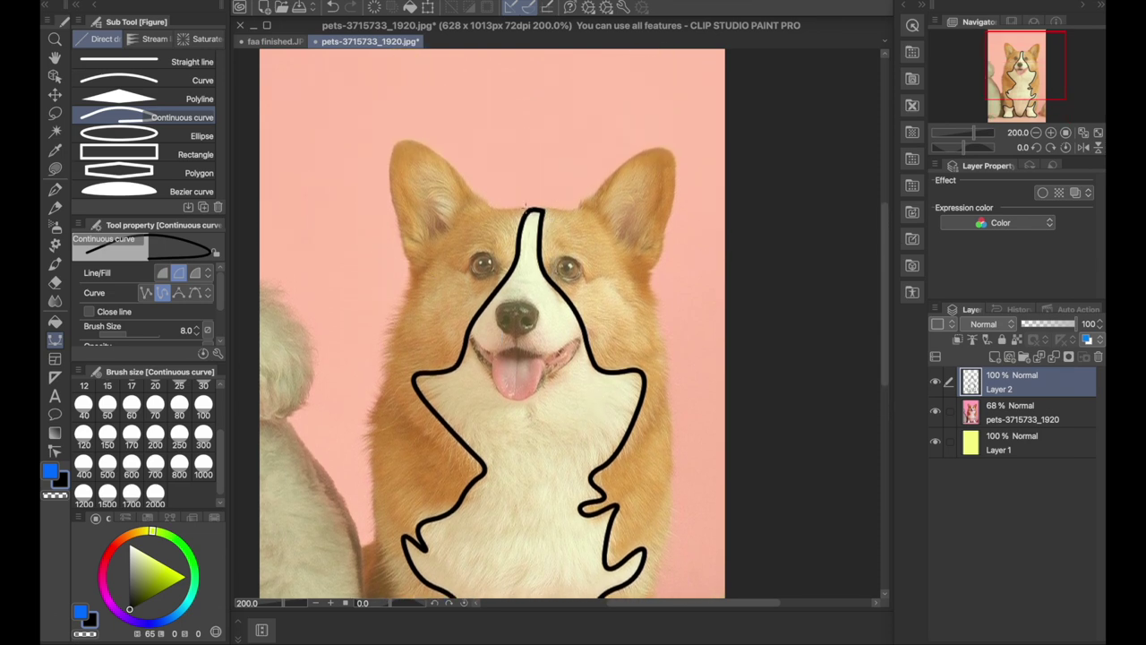
left_click(534, 211)
left_click(441, 243)
left_click(412, 280)
left_click(405, 318)
left_click(393, 342)
left_click(392, 362)
left_click(384, 379)
left_click(382, 400)
left_click(371, 417)
left_click(377, 439)
left_click(373, 466)
left_click(376, 499)
left_click(376, 521)
left_click(384, 547)
left_click(390, 571)
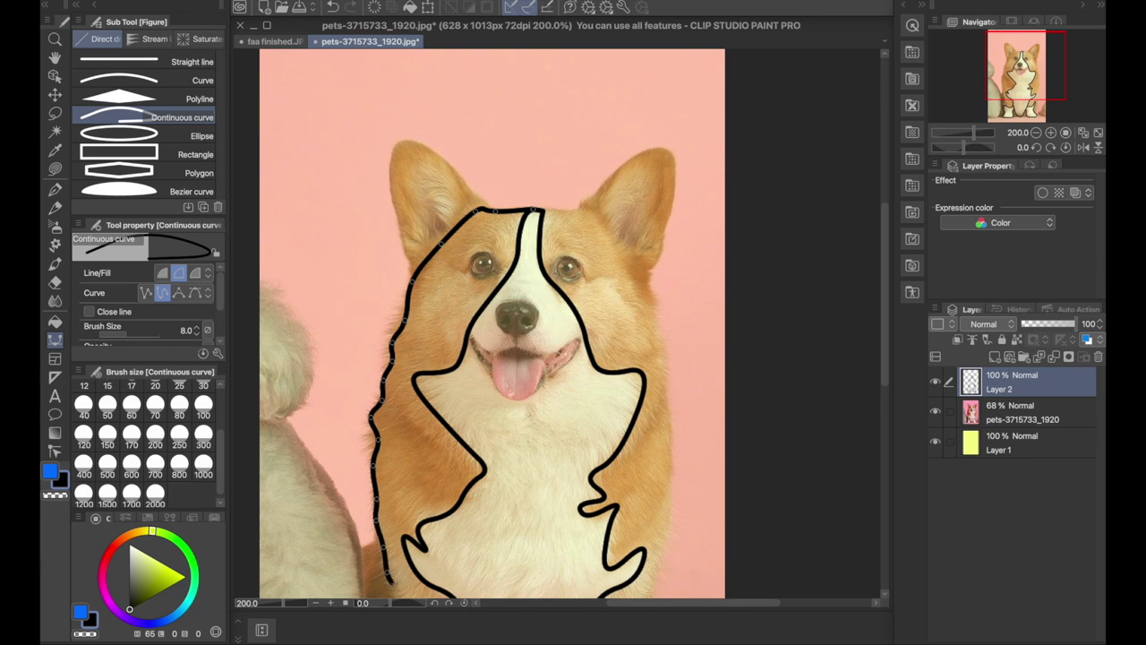
scroll(492, 322, "down", 5)
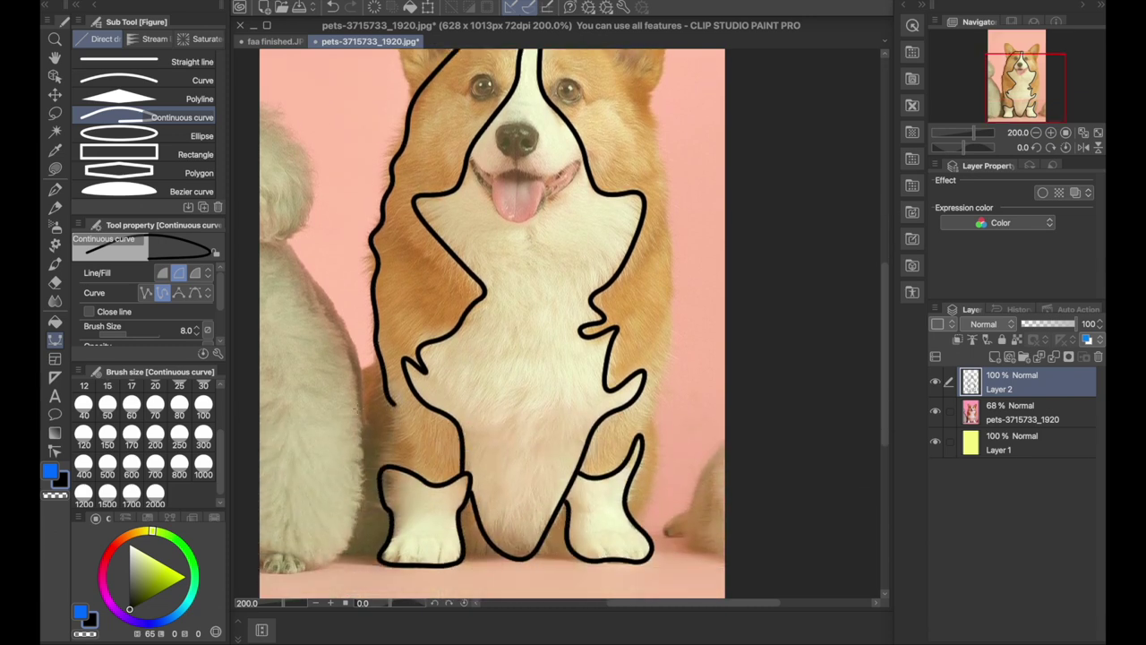
Step: Trace the tan fur's outer edge on the poodle's side with one continuous curve from the forehead down to the outlined paw
scroll(580, 230, "up", 3)
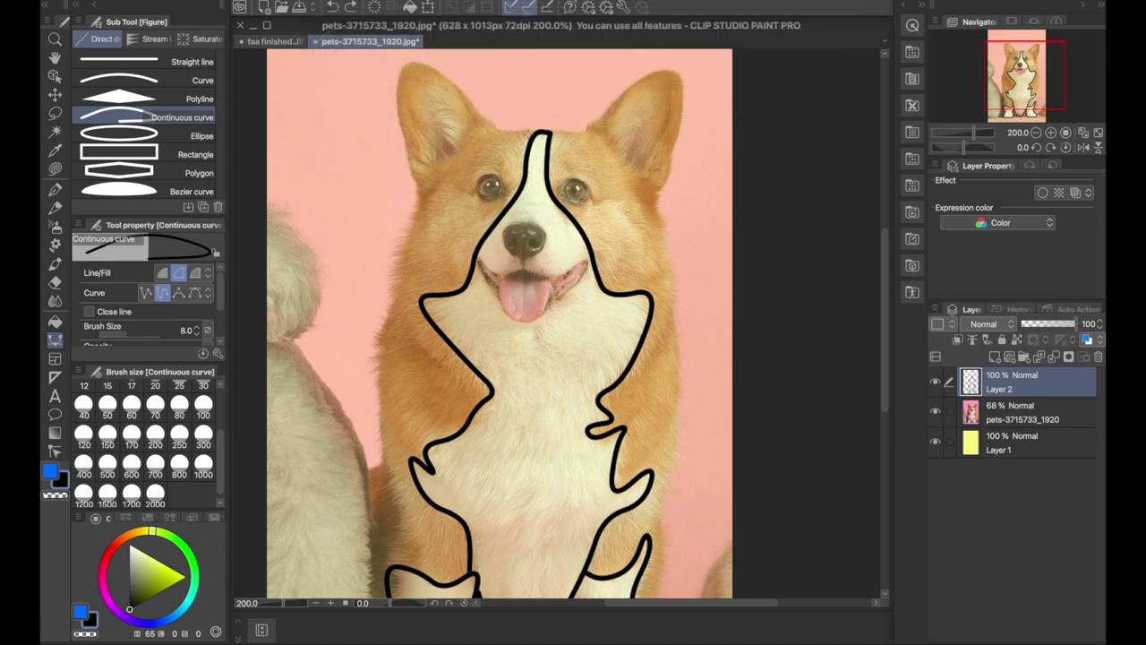
left_click(508, 132)
left_click(489, 128)
left_click(461, 153)
left_click(424, 199)
left_click(413, 226)
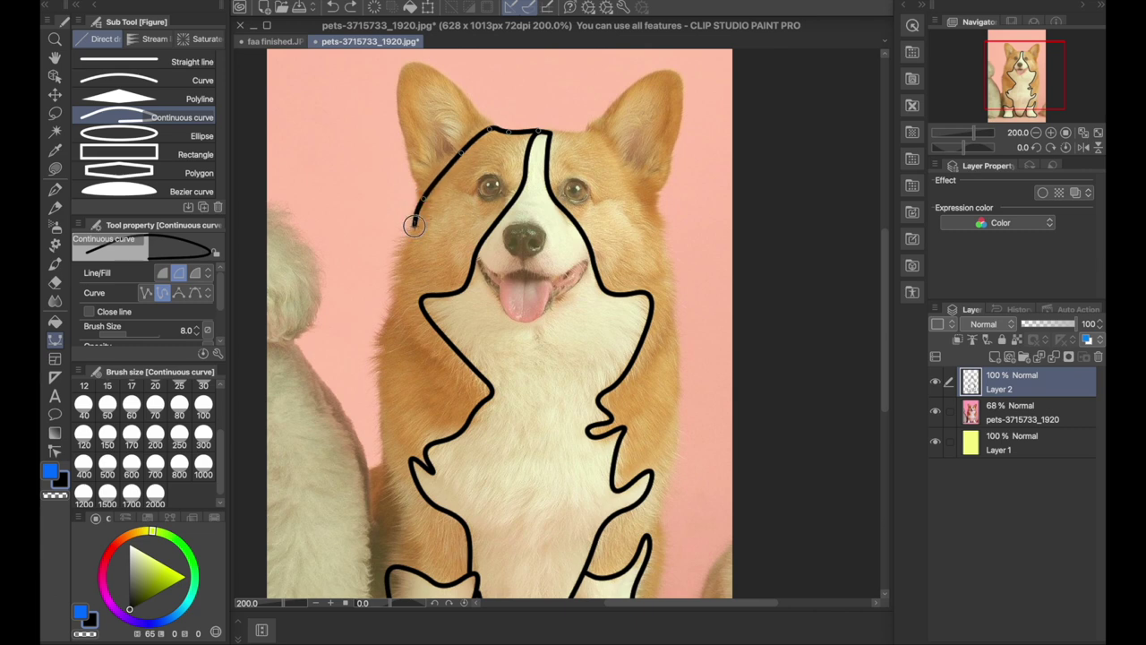
left_click(400, 252)
left_click(397, 282)
left_click(386, 313)
left_click(378, 359)
left_click(383, 429)
left_click(387, 497)
left_click(394, 544)
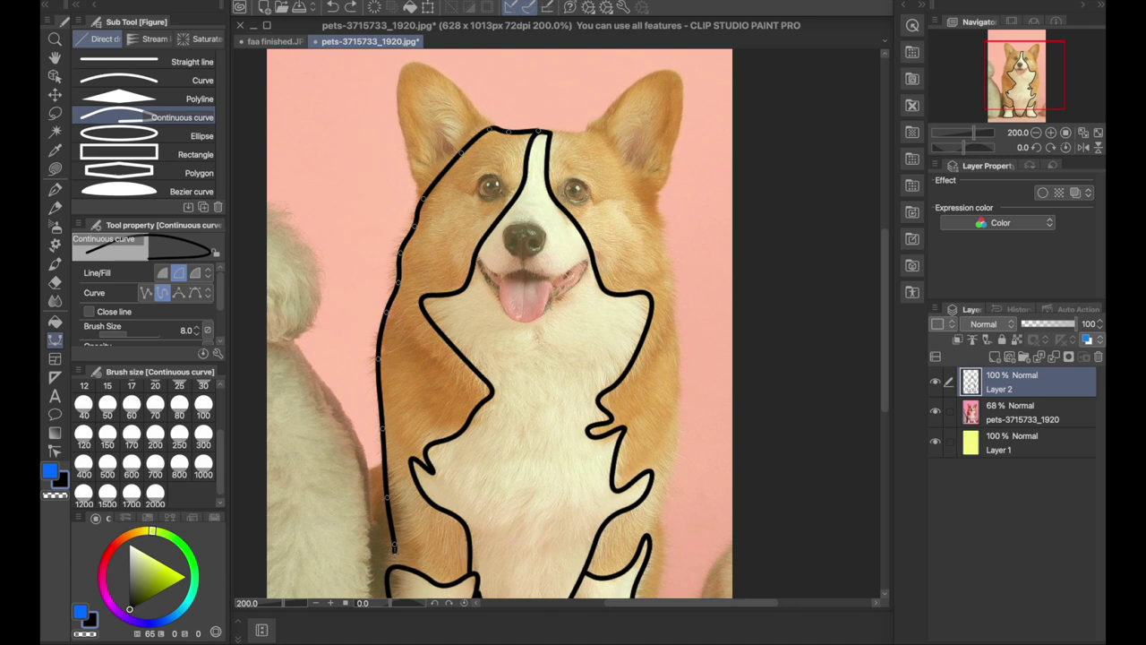
double_click(394, 566)
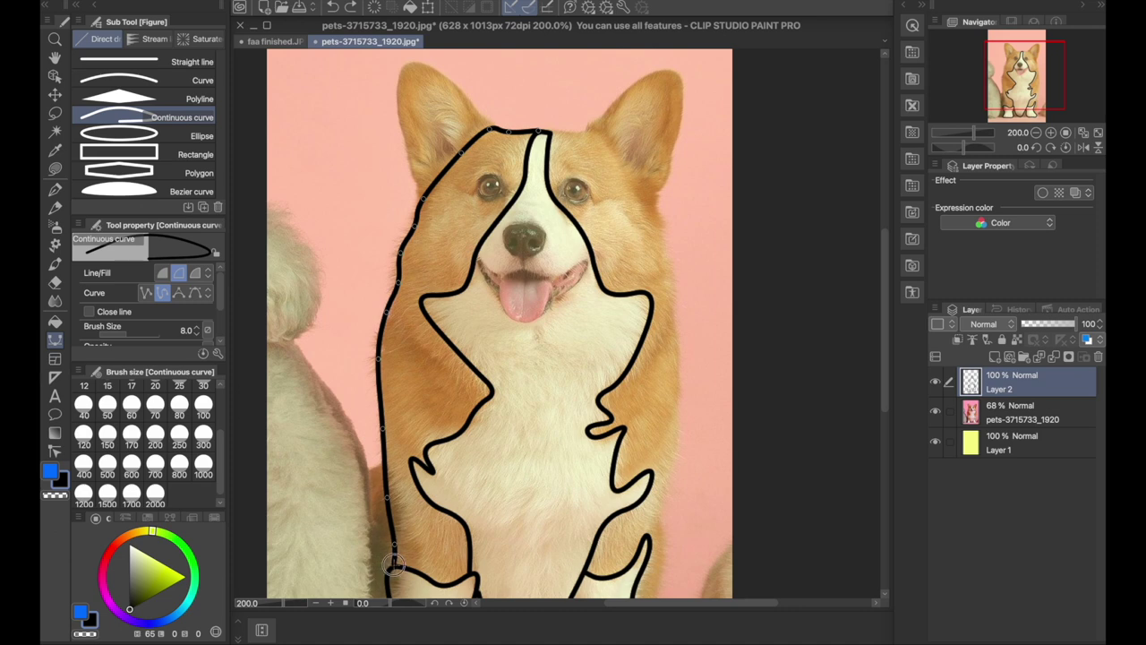
Step: Trace the tan fur's outer edge on the side away from the poodle, from the forehead down to the white paw's tip
left_click(548, 132)
left_click(586, 137)
left_click(610, 133)
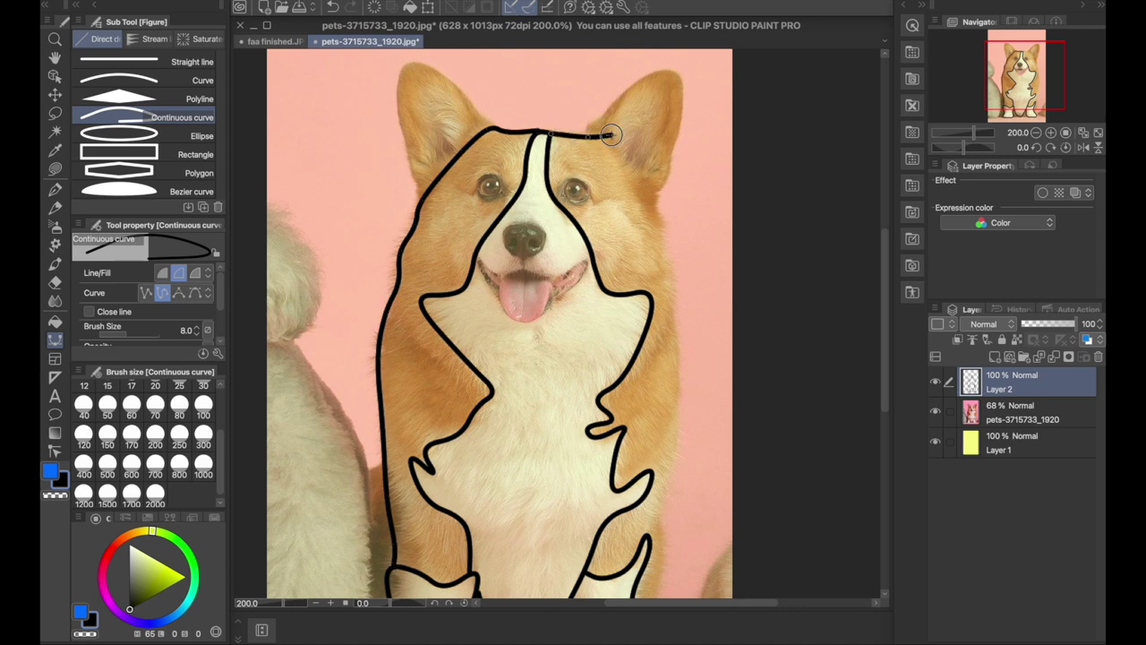
left_click(640, 193)
left_click(665, 243)
left_click(676, 339)
left_click(679, 438)
left_click(659, 516)
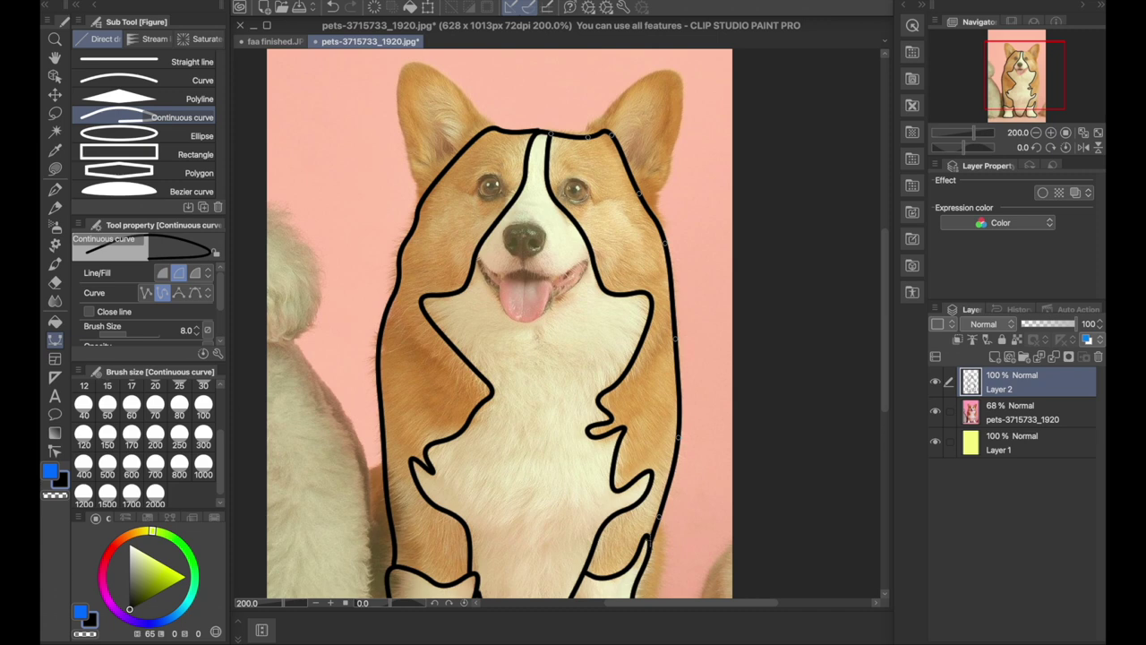
double_click(646, 535)
Step: Trace the sliver of fur behind the front leg farther from the poodle with a short continuous curve
scroll(682, 496, "down", 5)
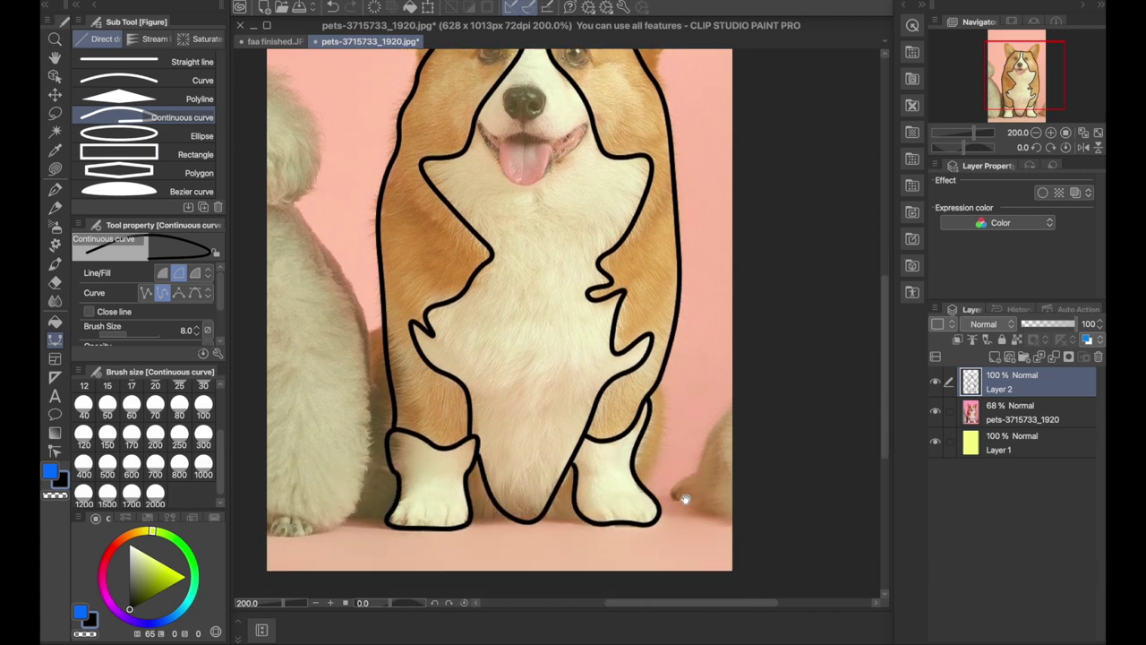
left_click(659, 323)
left_click(664, 354)
left_click(655, 403)
double_click(643, 427)
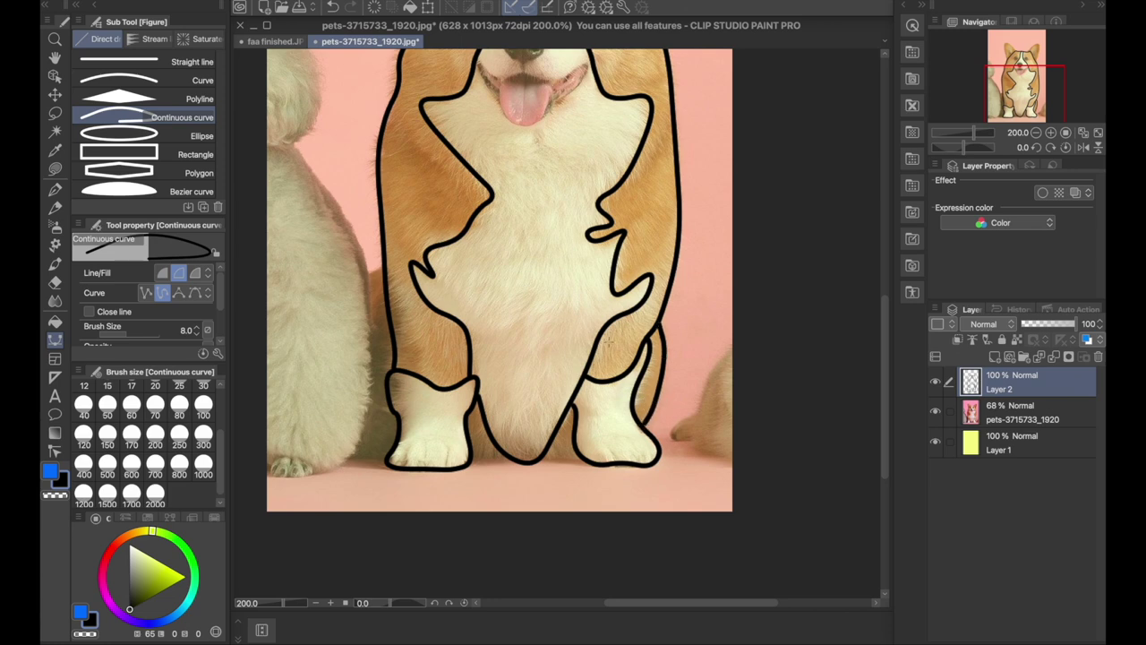
left_click(469, 455)
left_click(564, 464)
Step: Outline the ear nearest the poodle with one continuous curve from the side of the head around the tip to the forehead
scroll(539, 89, "up", 5)
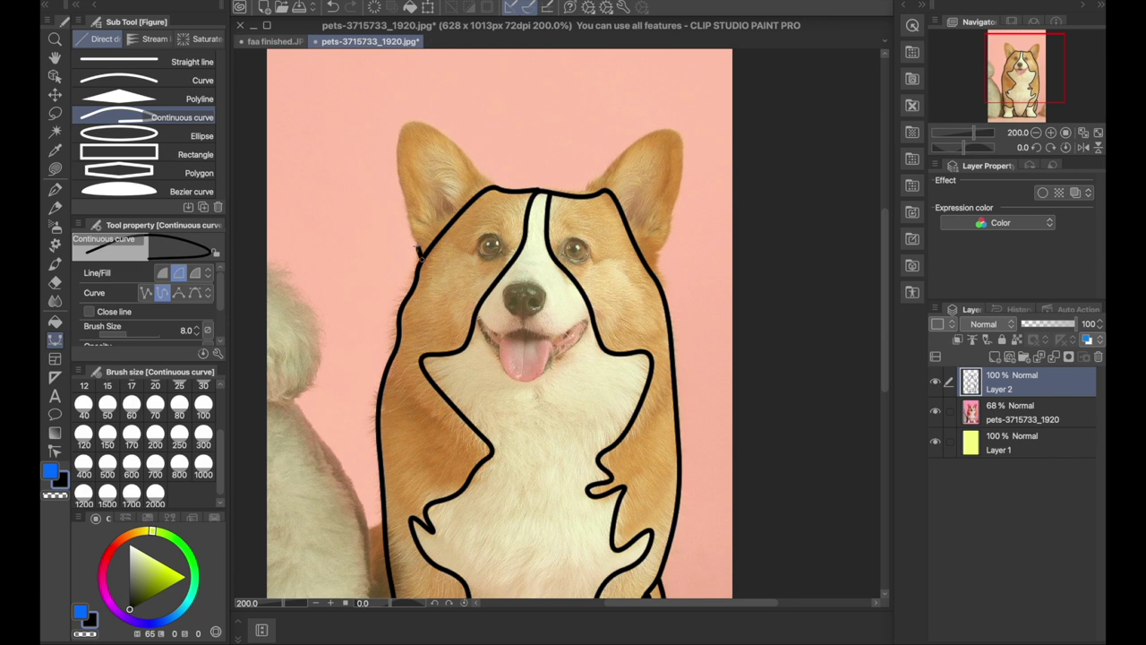
left_click(416, 242)
left_click(412, 216)
left_click(402, 171)
left_click(402, 133)
left_click(440, 131)
left_click(462, 152)
left_click(481, 175)
double_click(494, 188)
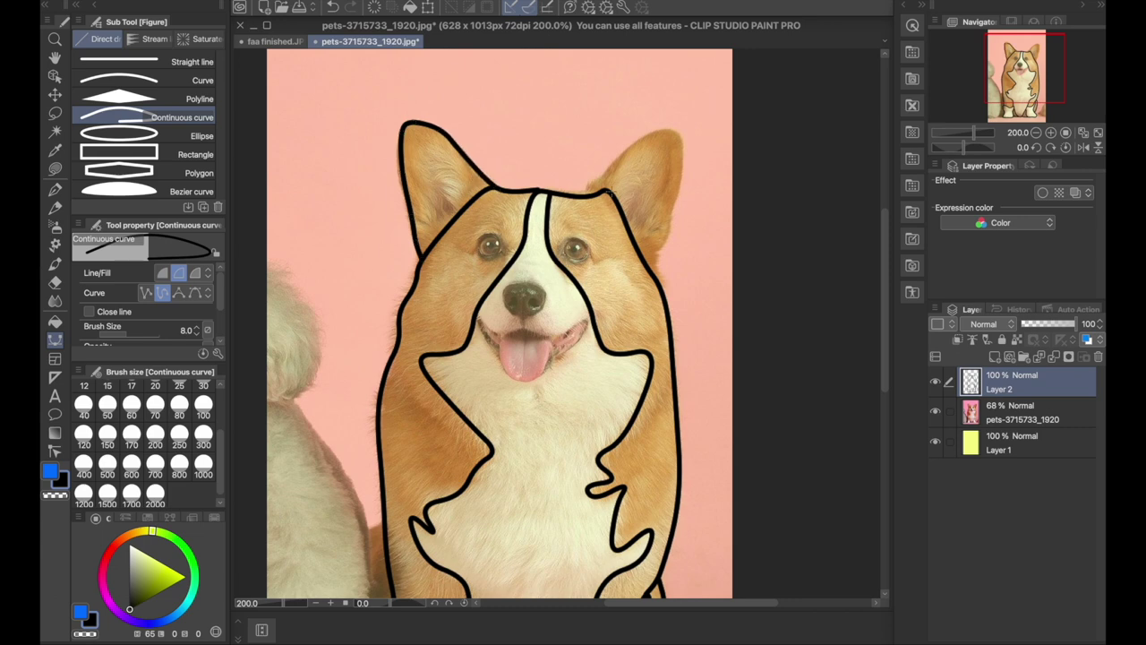
Step: Outline the ear farther from the poodle with one continuous curve from the forehead's centre around the tip to the side of the head
left_click(535, 188)
key("ctrl+z")
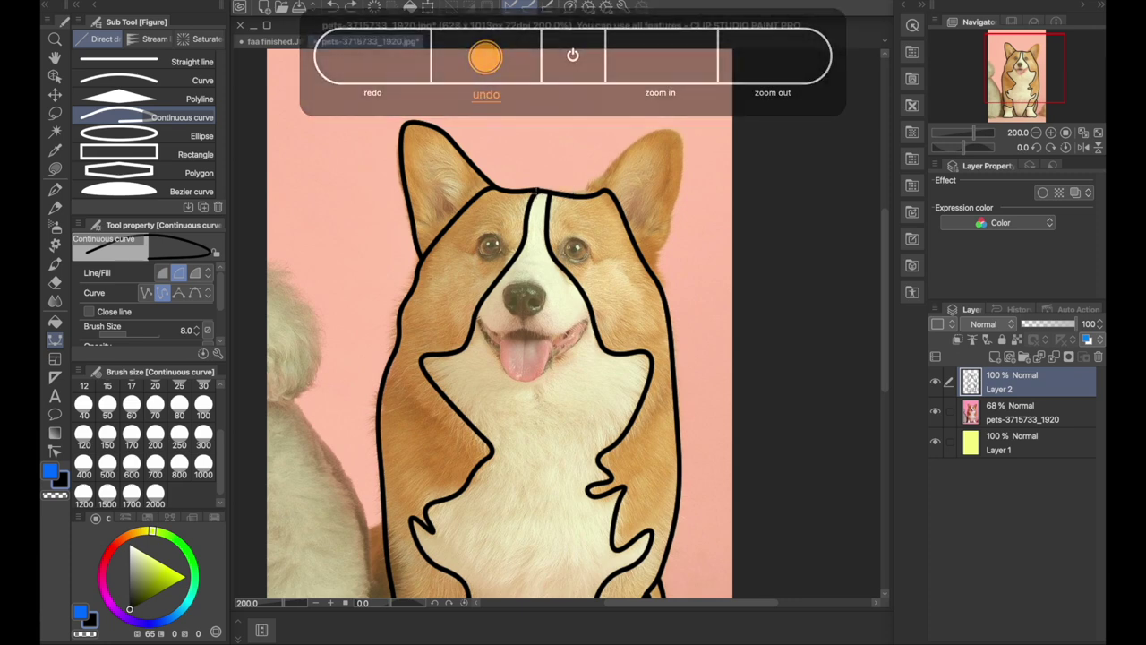
left_click(584, 191)
left_click(617, 160)
left_click(649, 136)
left_click(682, 161)
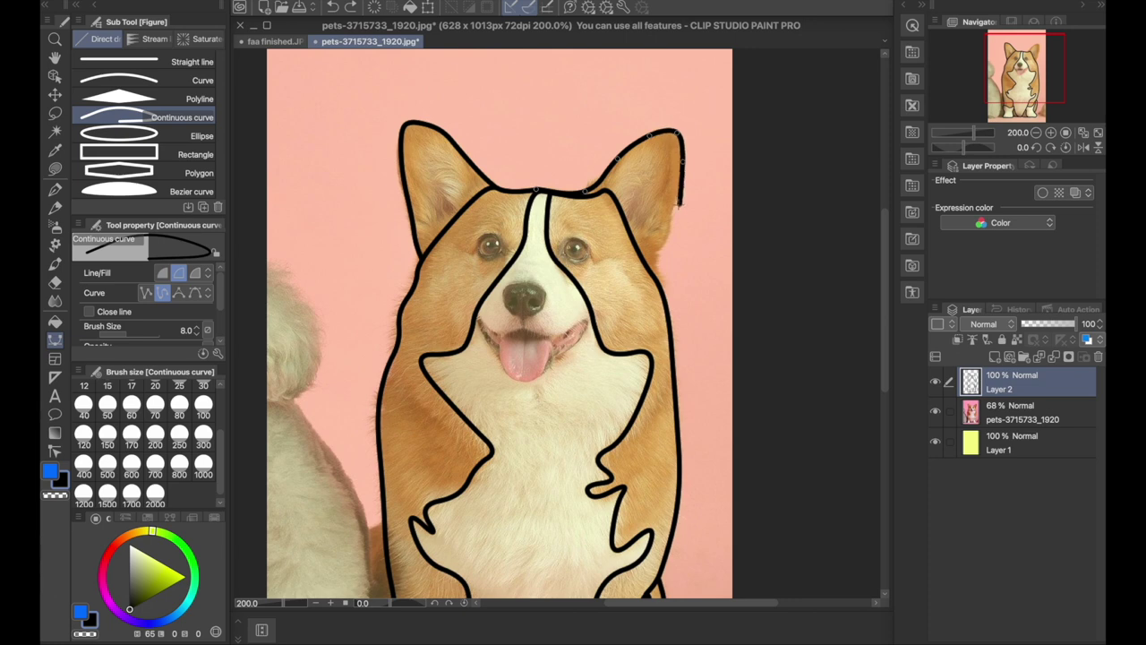
left_click(673, 207)
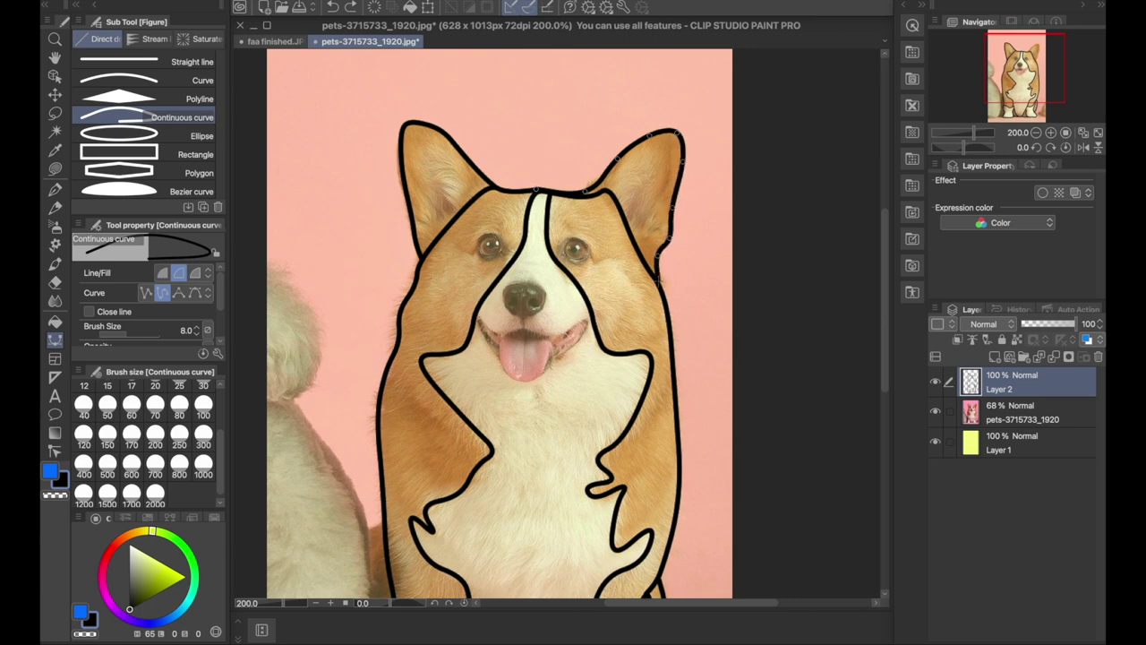
double_click(660, 284)
Step: Set the brush size to 5 and outline the inner area of the ear nearest the poodle with a closed continuous curve
scroll(220, 448, "up", 2)
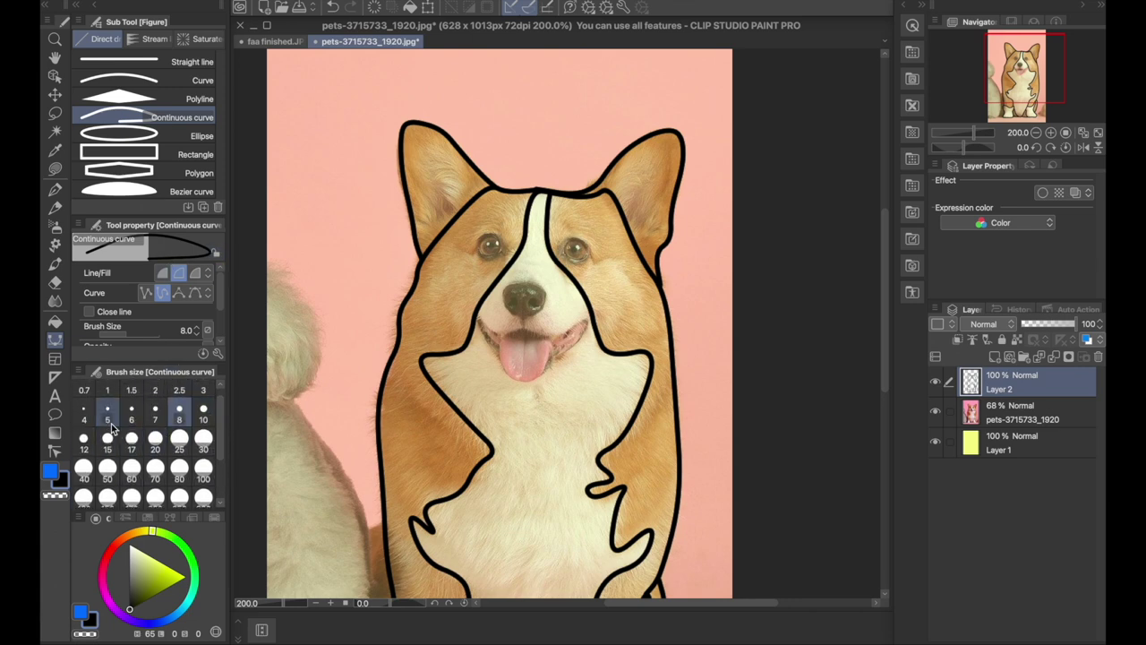
left_click(107, 417)
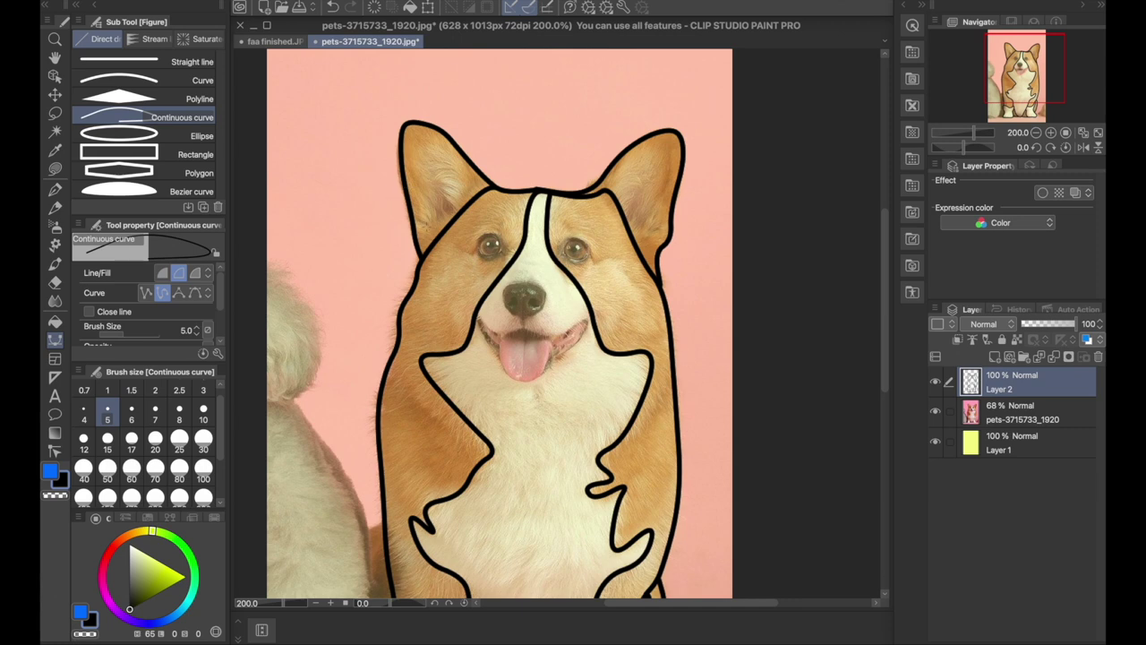
left_click(427, 225)
left_click(415, 146)
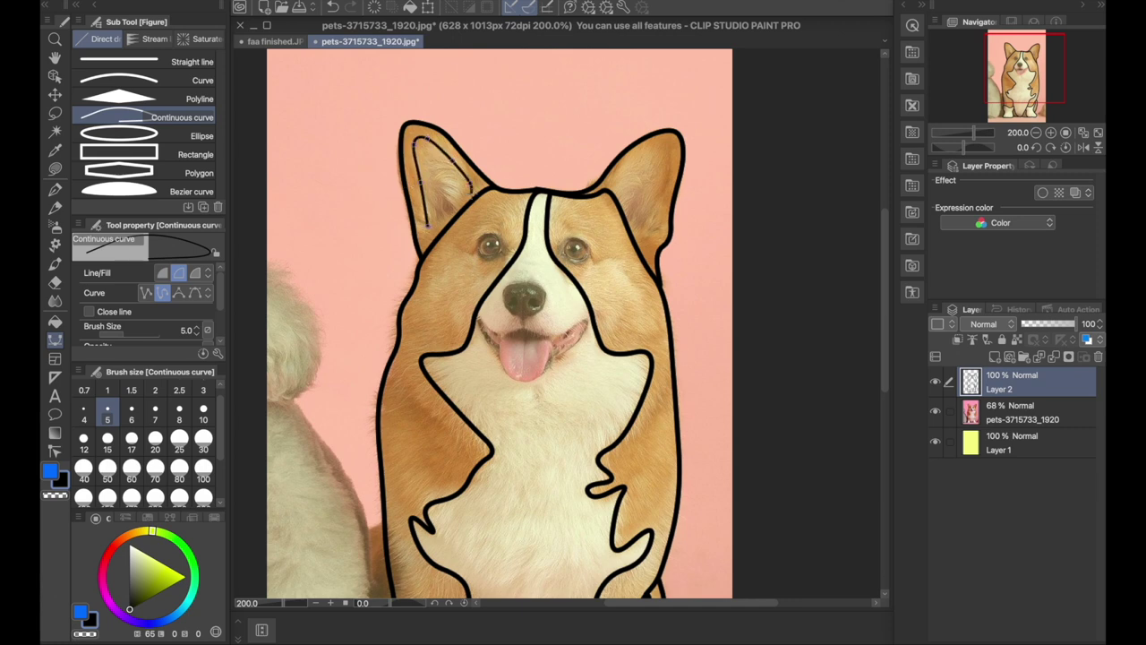
double_click(428, 226)
Step: Try outlining the inner area of the ear farther from the poodle with a continuous curve, and undo it
left_click(608, 190)
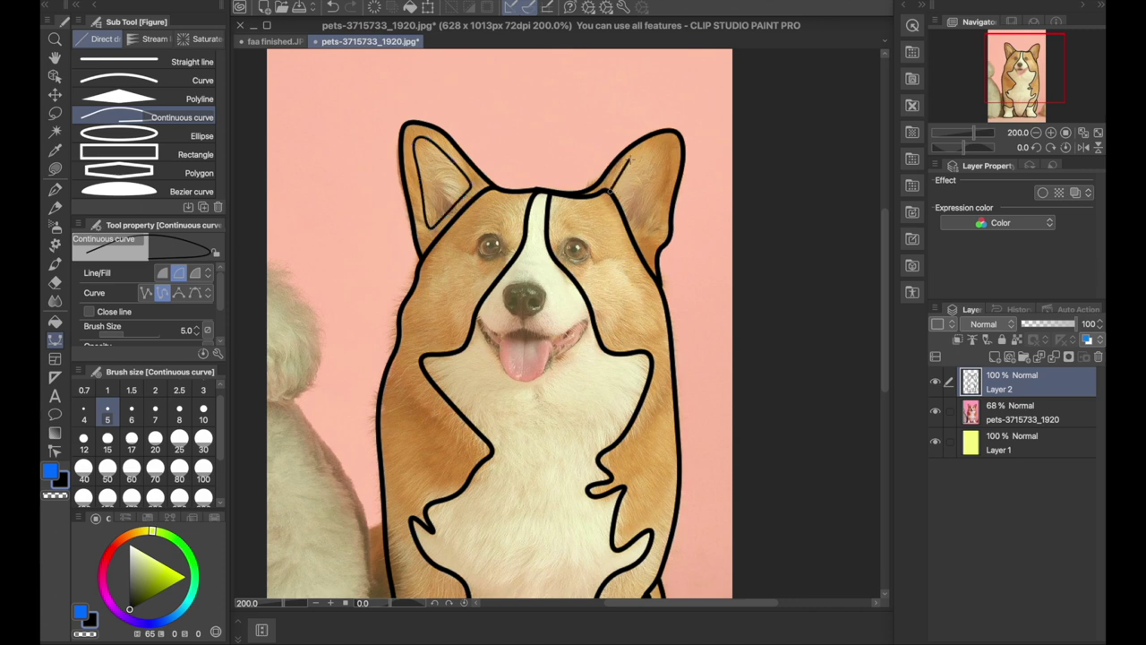
left_click(630, 157)
left_click(661, 141)
left_click(667, 158)
left_click(660, 199)
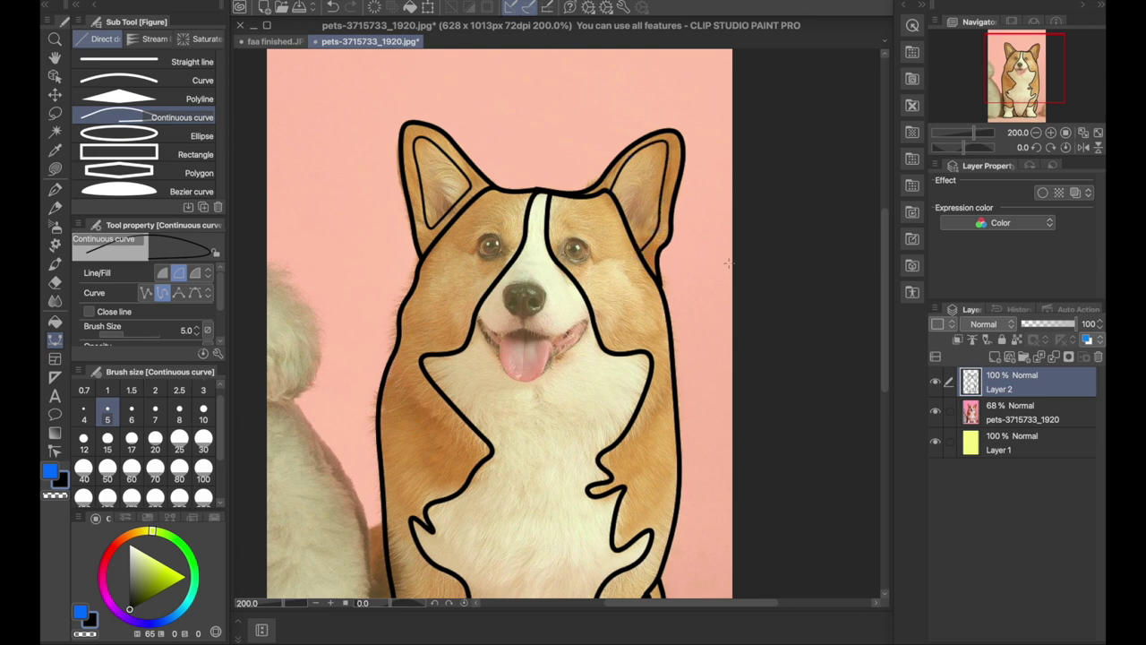
key("super+z")
Step: Outline the inner area of the ear farther from the poodle with a continuous curve starting and ending on the head outline
key("super+plus")
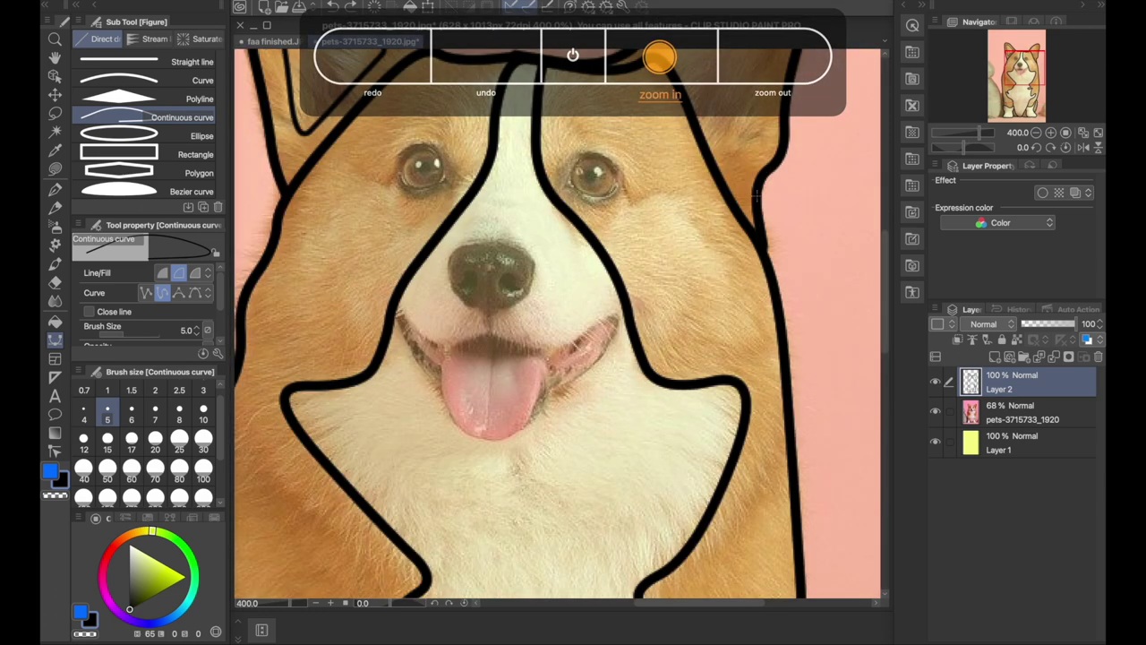
left_click_drag(746, 252, 633, 432)
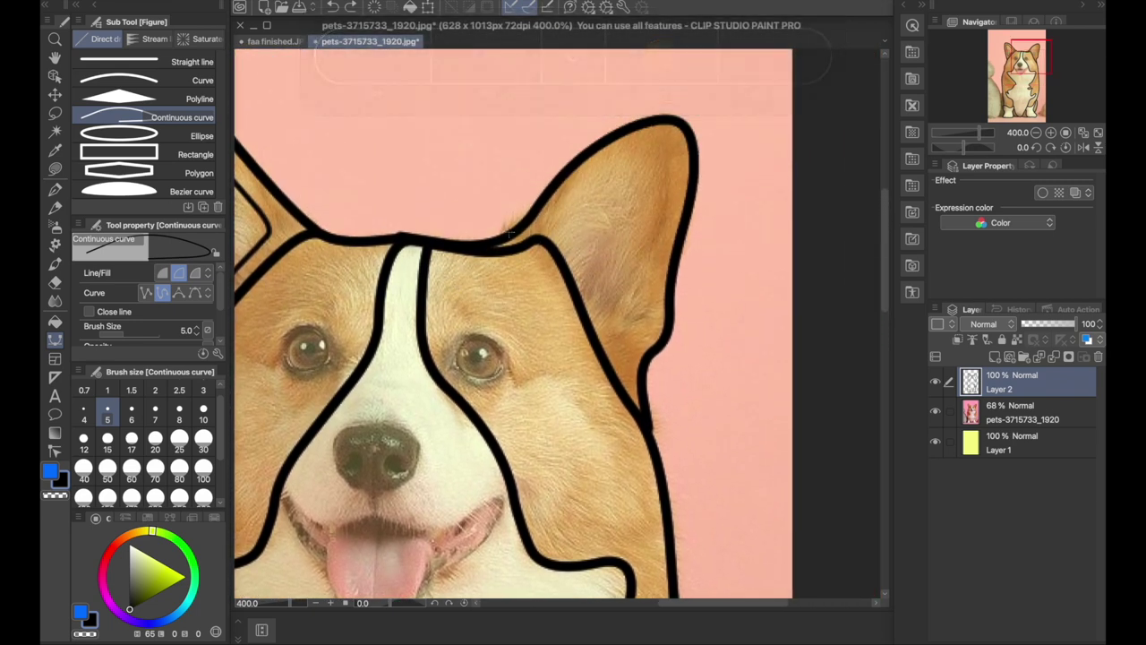
left_click(551, 240)
left_click(575, 191)
left_click(628, 154)
left_click(662, 141)
left_click(667, 189)
left_click(646, 248)
left_click(643, 308)
left_click(621, 327)
left_click(605, 330)
double_click(588, 323)
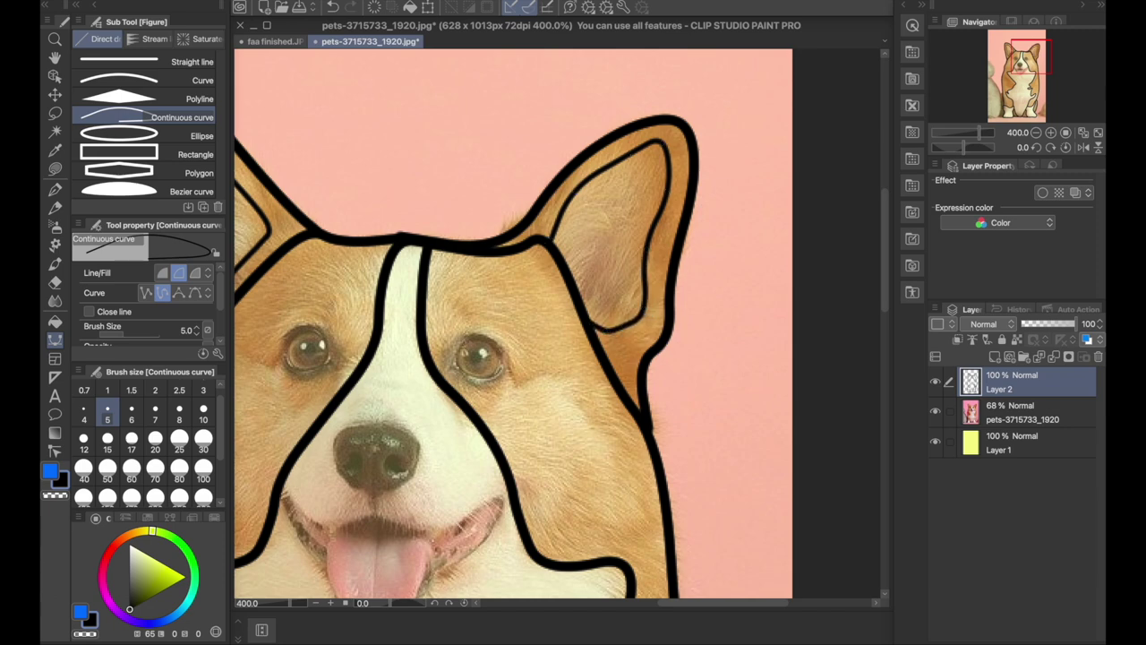
Step: Set the brush size to 6 and trace the upper lip with a continuous curve from one mouth corner to the other
scroll(433, 333, "left", 5)
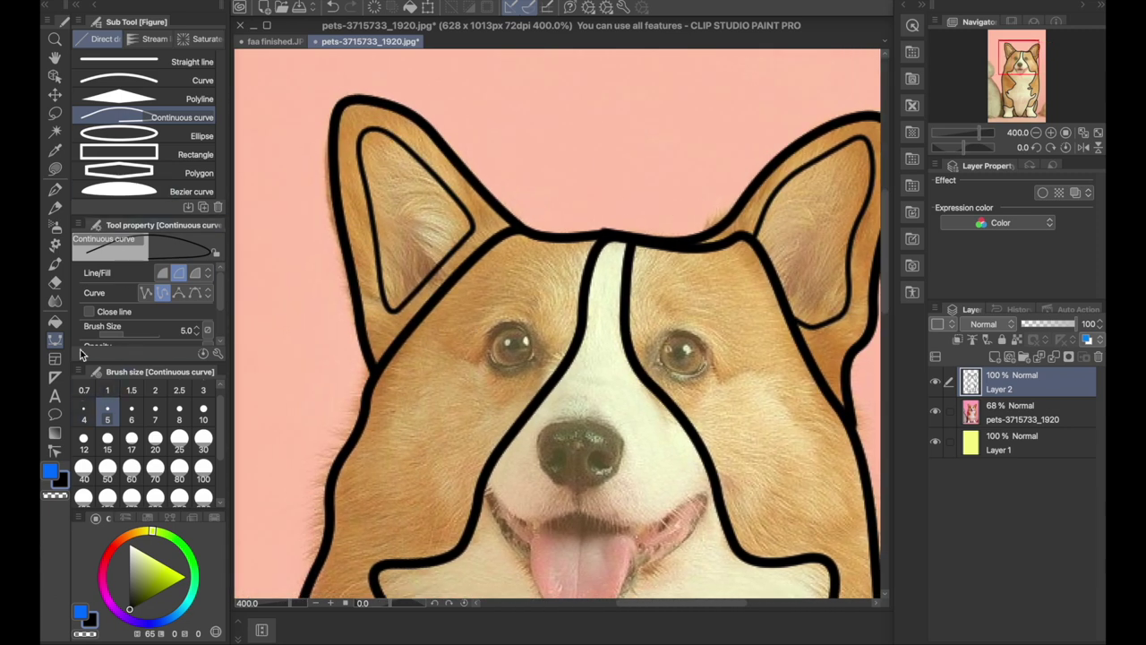
left_click(54, 281)
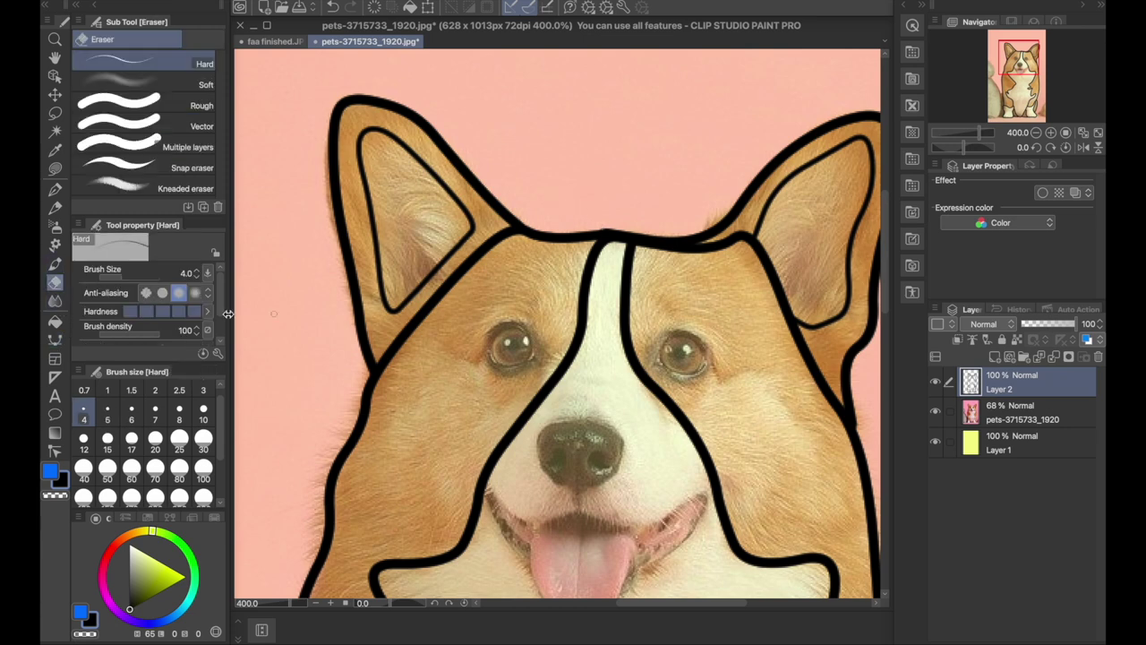
left_click(55, 340)
scroll(666, 405, "down", 1)
scroll(667, 405, "down", 5)
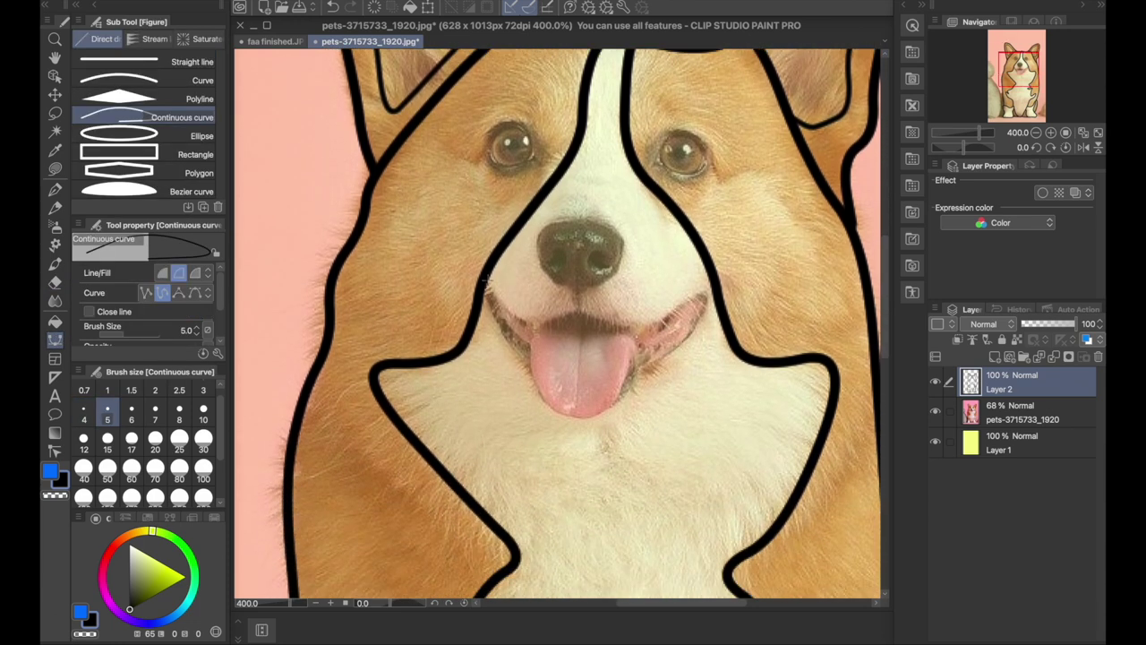
left_click(131, 413)
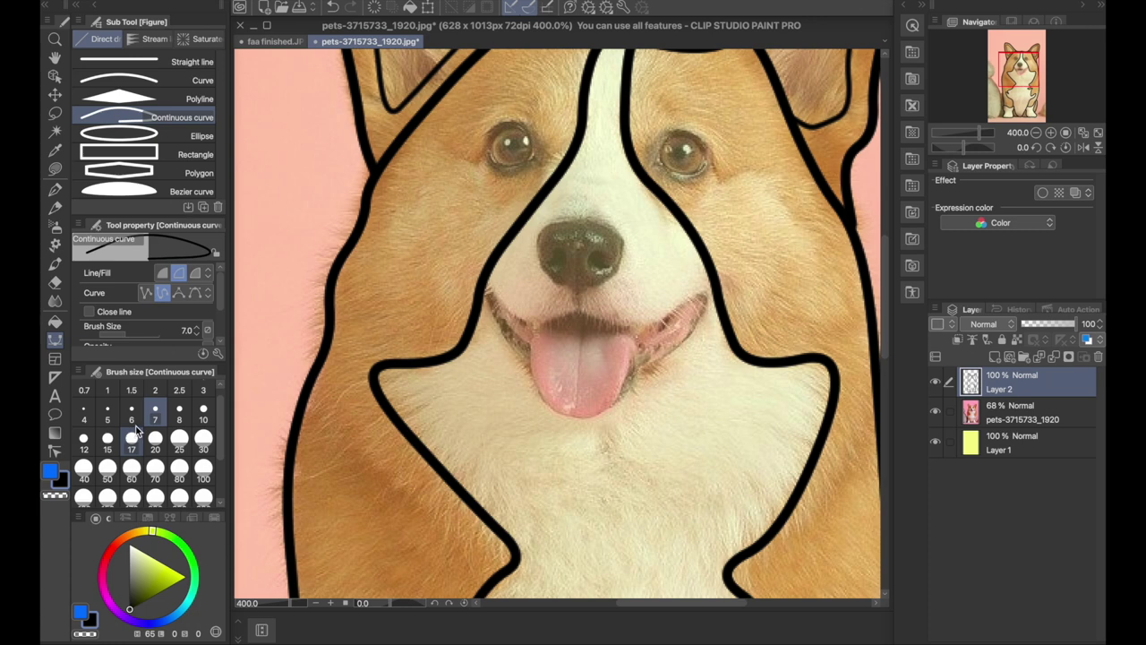
left_click(497, 300)
left_click(537, 324)
left_click(576, 310)
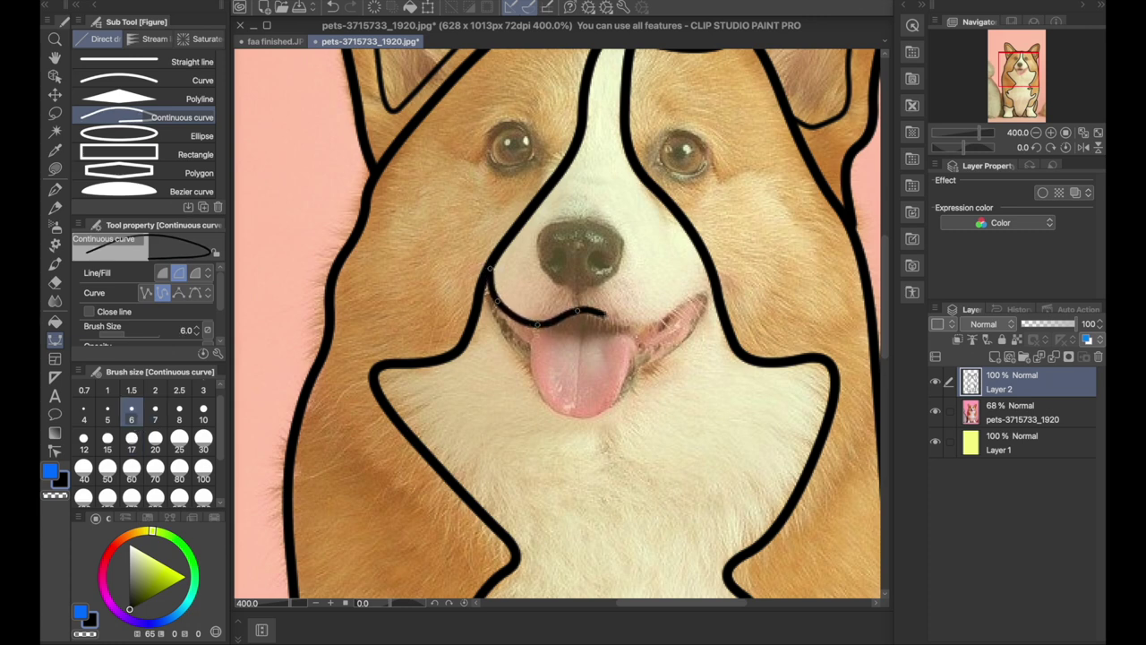
left_click(600, 318)
left_click(639, 324)
left_click(668, 309)
left_click(707, 294)
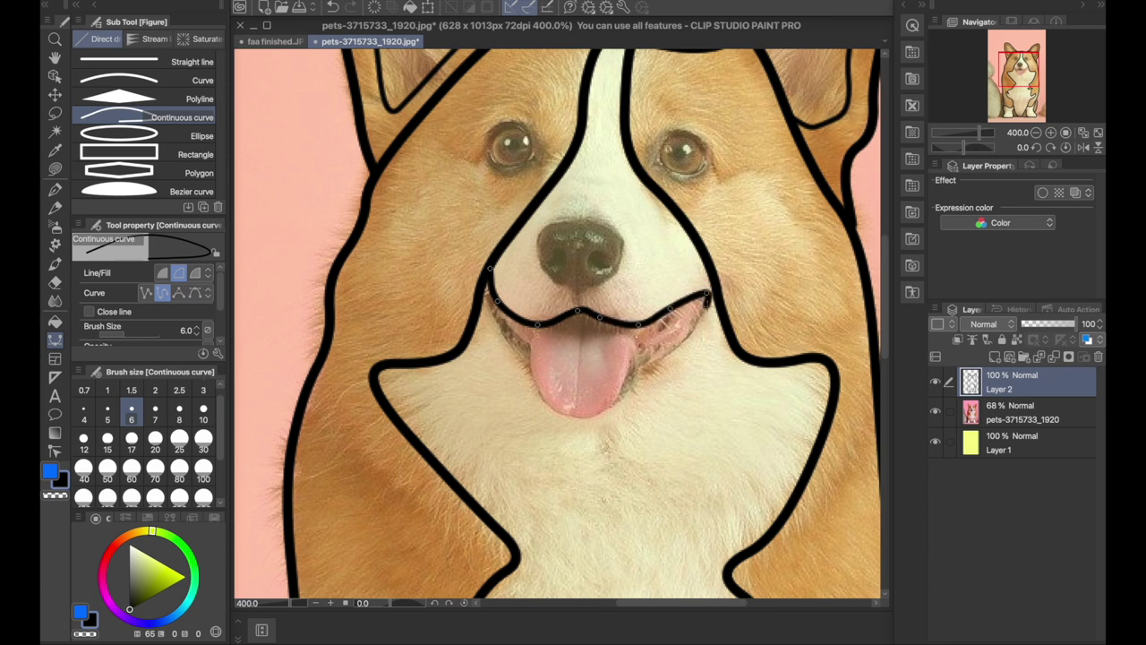
Step: Draw the lower lip edges with continuous curves from both mouth corners down to the sides of the tongue
left_click(709, 308)
left_click(684, 337)
double_click(642, 366)
left_click(490, 280)
left_click(486, 306)
left_click(519, 345)
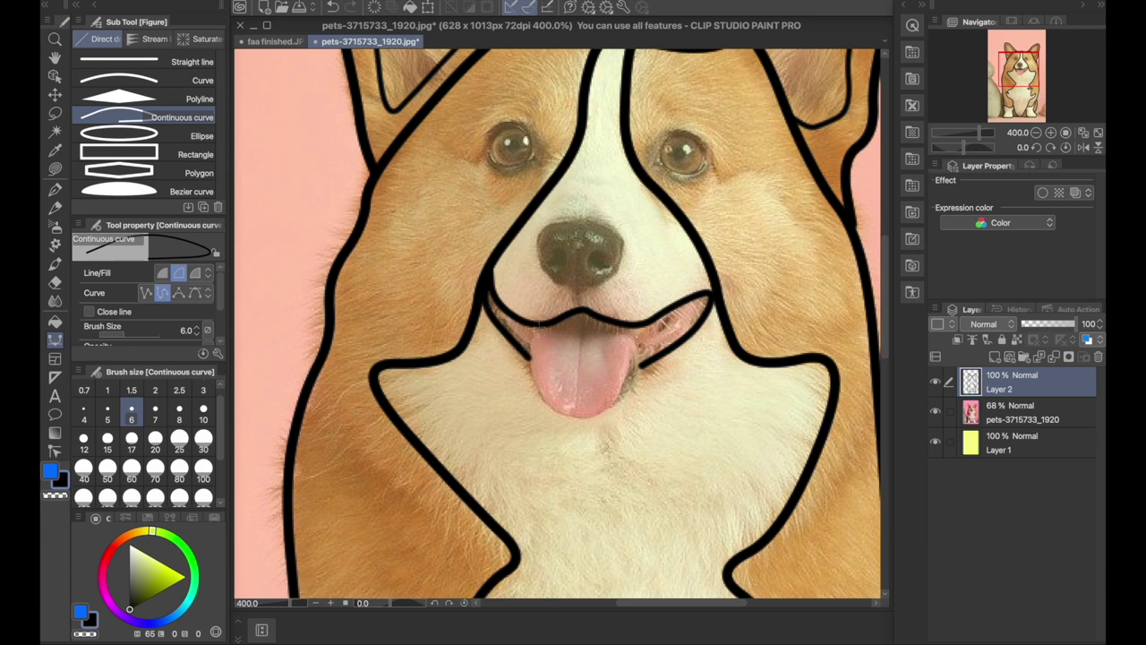
Step: Set the brush size to 5 and outline the tongue with a continuous curve starting at the upper lip line
left_click(107, 412)
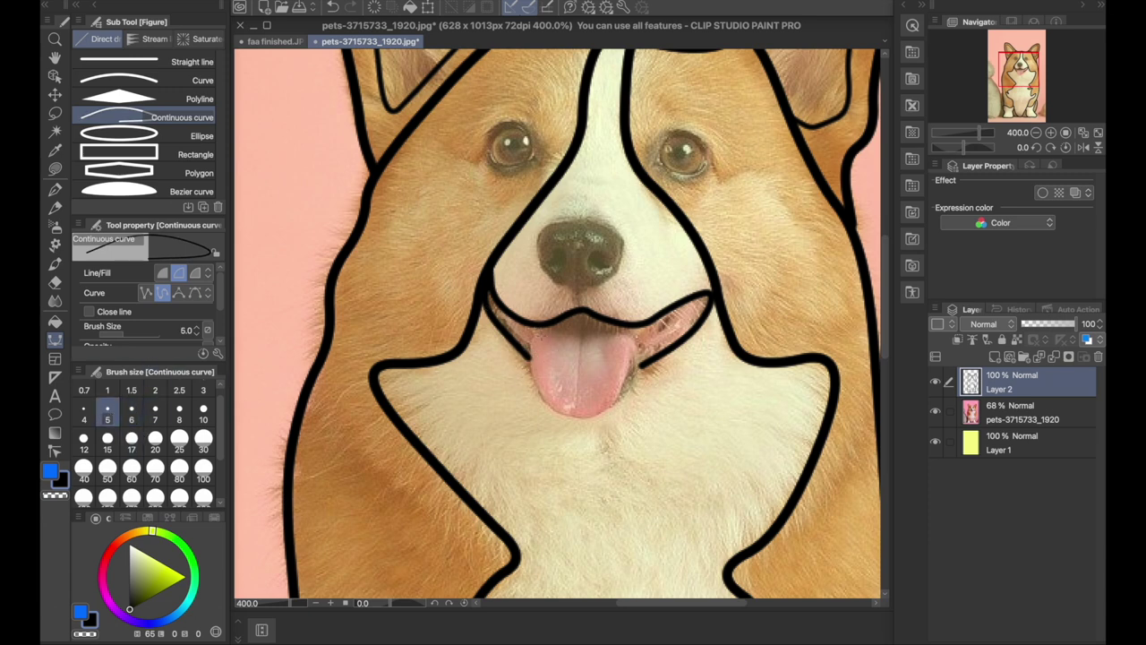
left_click(537, 325)
left_click(531, 358)
left_click(539, 387)
left_click(557, 410)
left_click(586, 417)
left_click(615, 401)
left_click(630, 373)
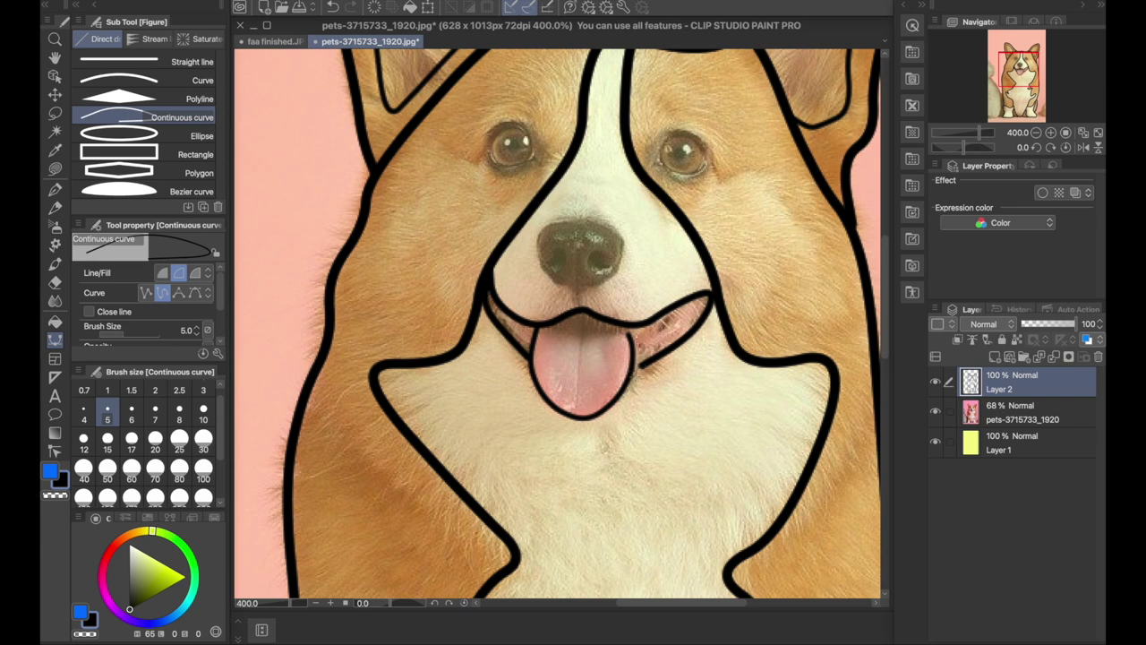
Step: Connect the lower lip edge to the tongue with brush size 6, and draw the tongue's centre line with size 5
left_click(130, 413)
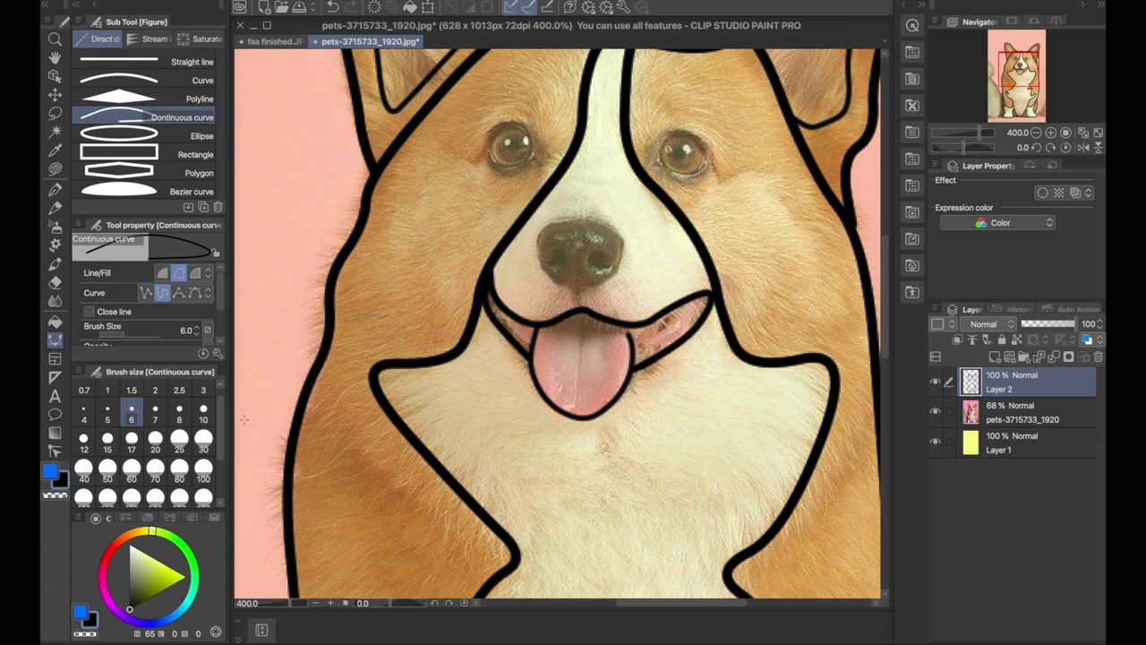
left_click(108, 414)
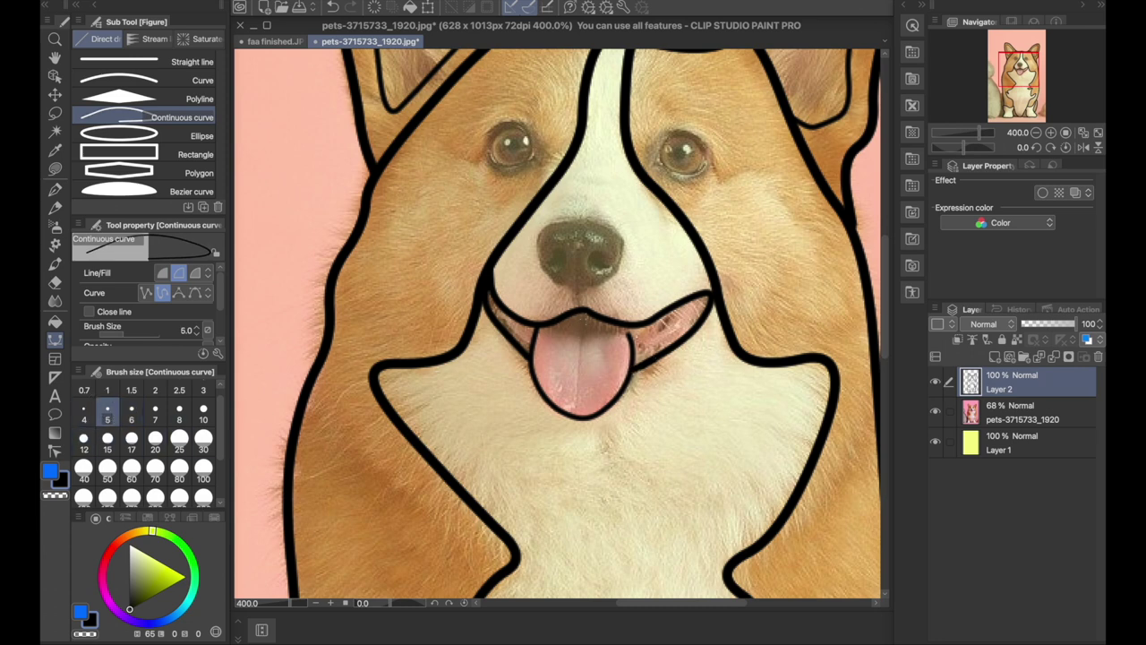
left_click(581, 343)
left_click(579, 388)
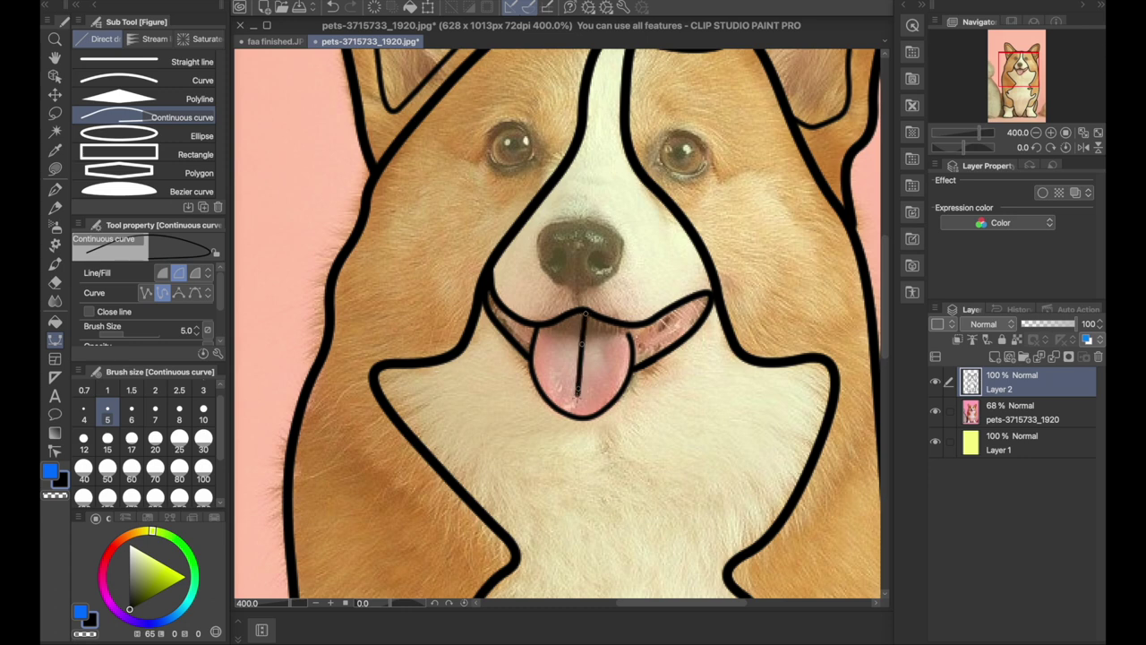
Step: Draw the inner lip lines inside the open mouth on both sides of the tongue
left_click(673, 330)
left_click(690, 310)
left_click(676, 315)
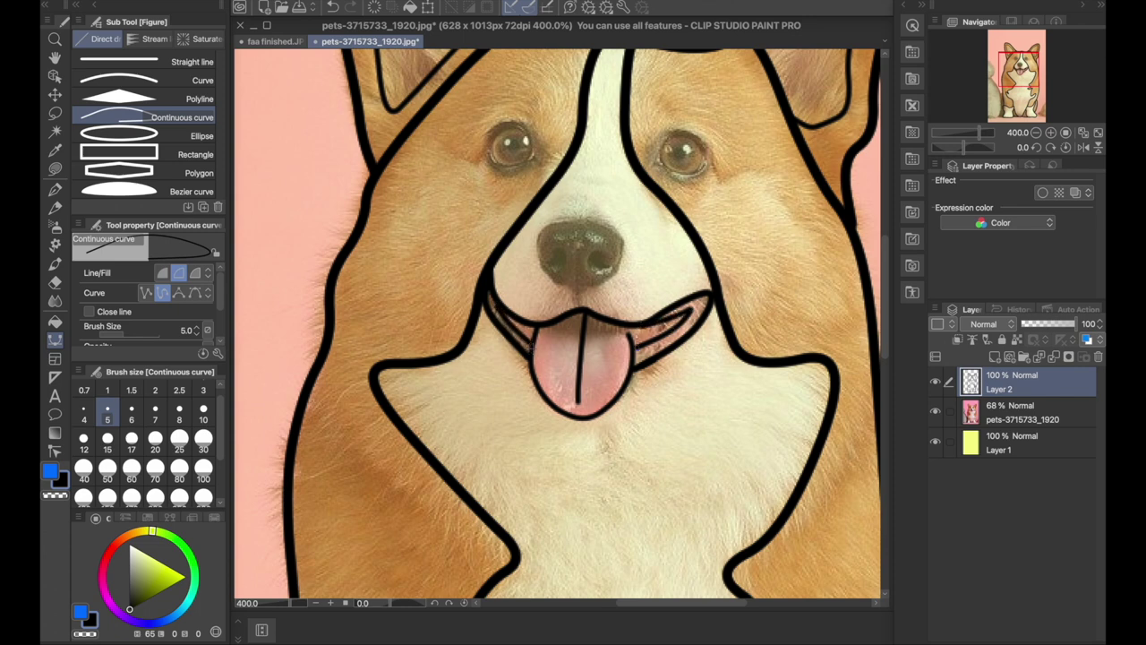
Step: Draw a short line from the base of the nose down to the middle of the upper lip
scroll(580, 240, "up", 3)
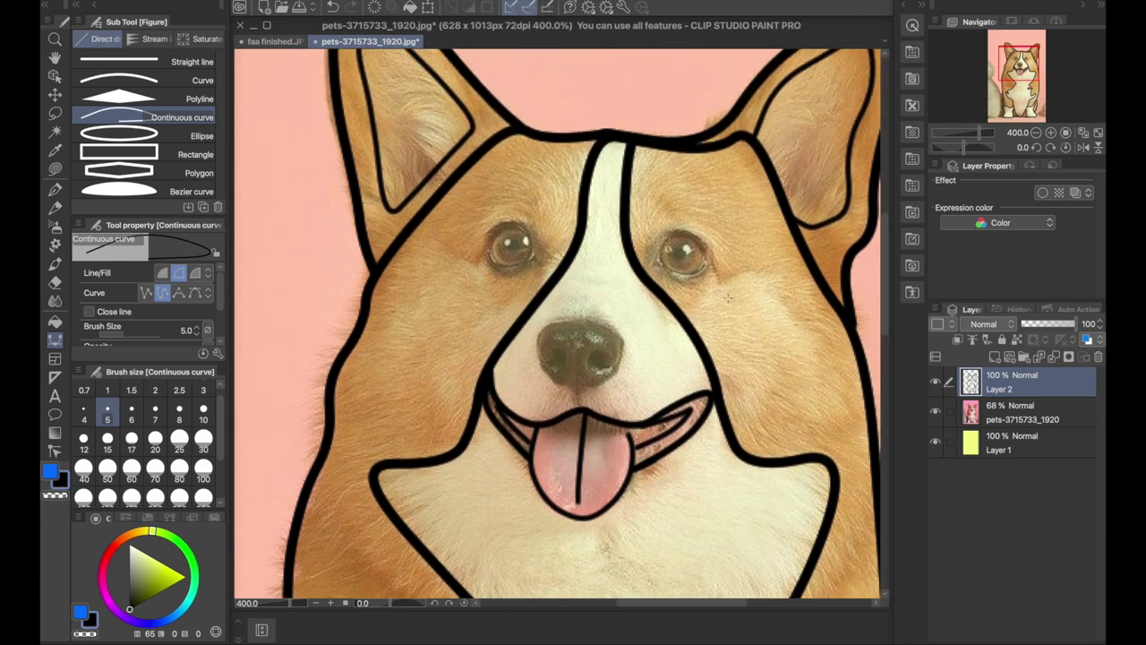
key("super+plus")
scroll(548, 440, "left", 2)
scroll(548, 439, "down", 3)
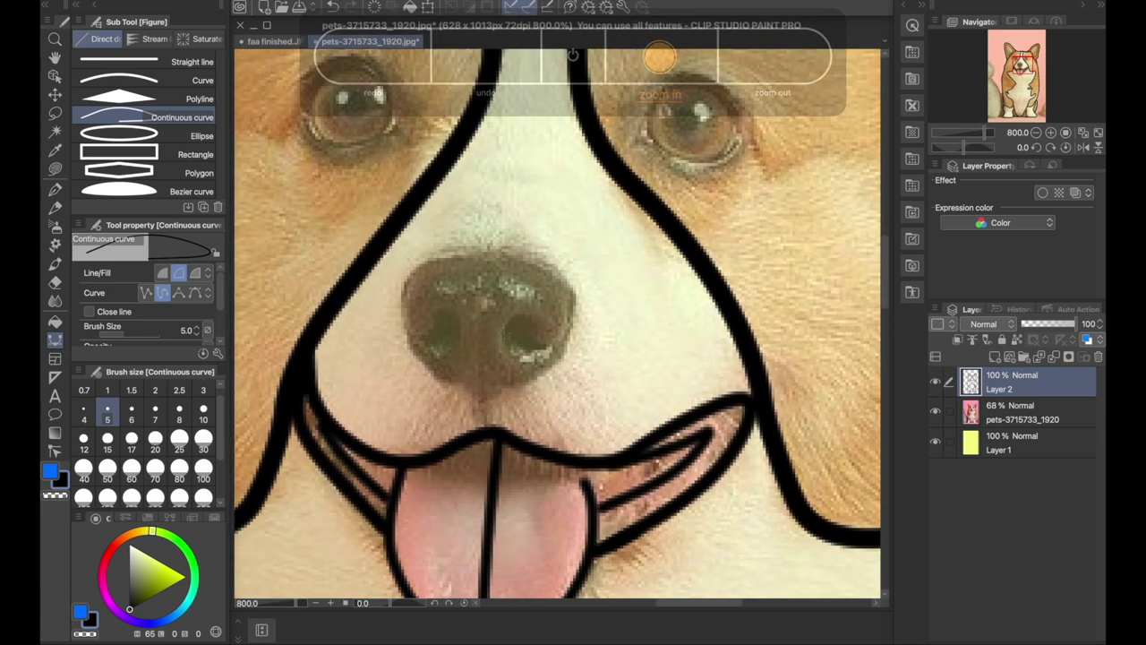
left_click(483, 394)
double_click(493, 428)
Step: Outline the nose with a closed continuous curve starting and ending at the short line above the upper lip
left_click_drag(508, 385, 487, 392)
left_click(558, 363)
left_click(576, 316)
left_click(571, 290)
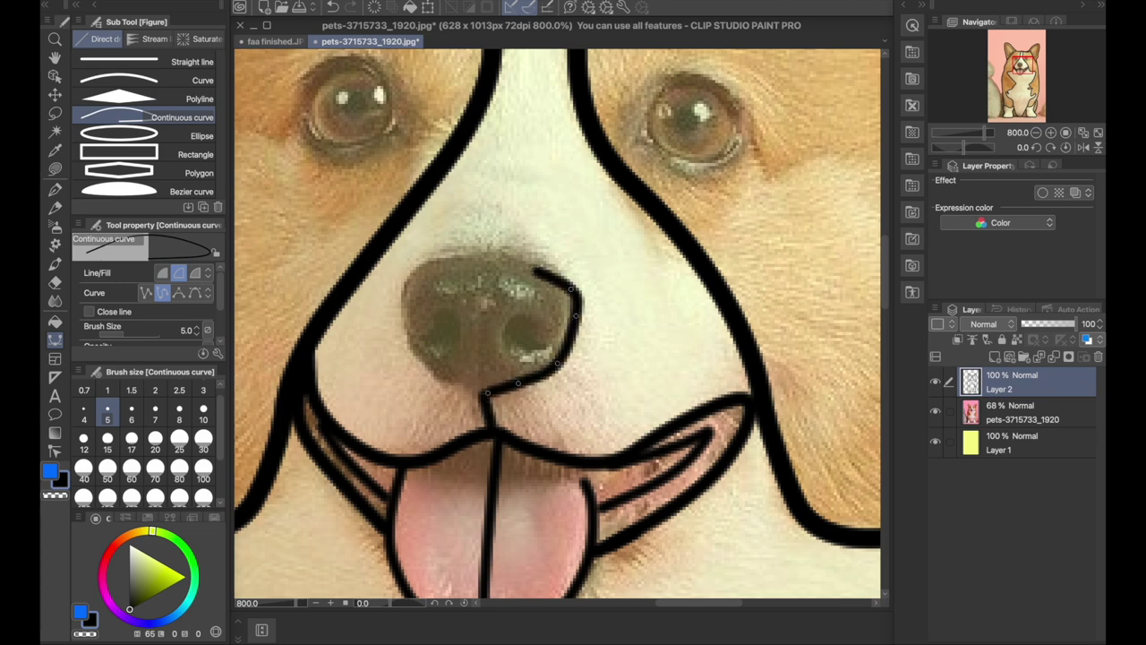
left_click(533, 259)
left_click(480, 252)
left_click(426, 265)
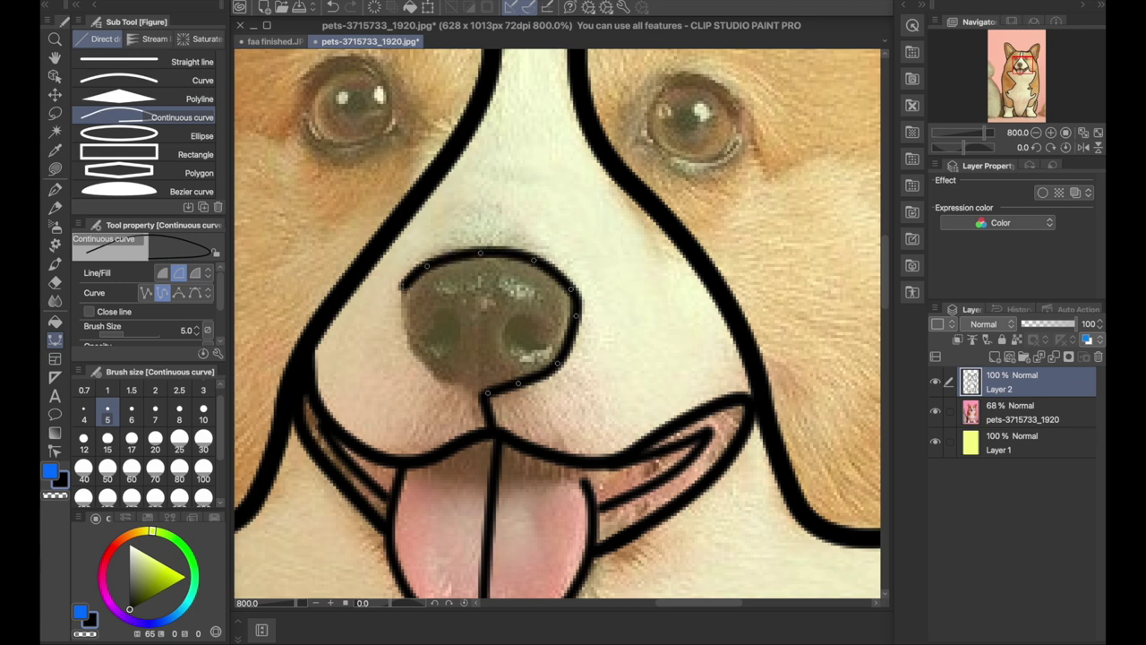
left_click(403, 288)
left_click(404, 329)
left_click(421, 362)
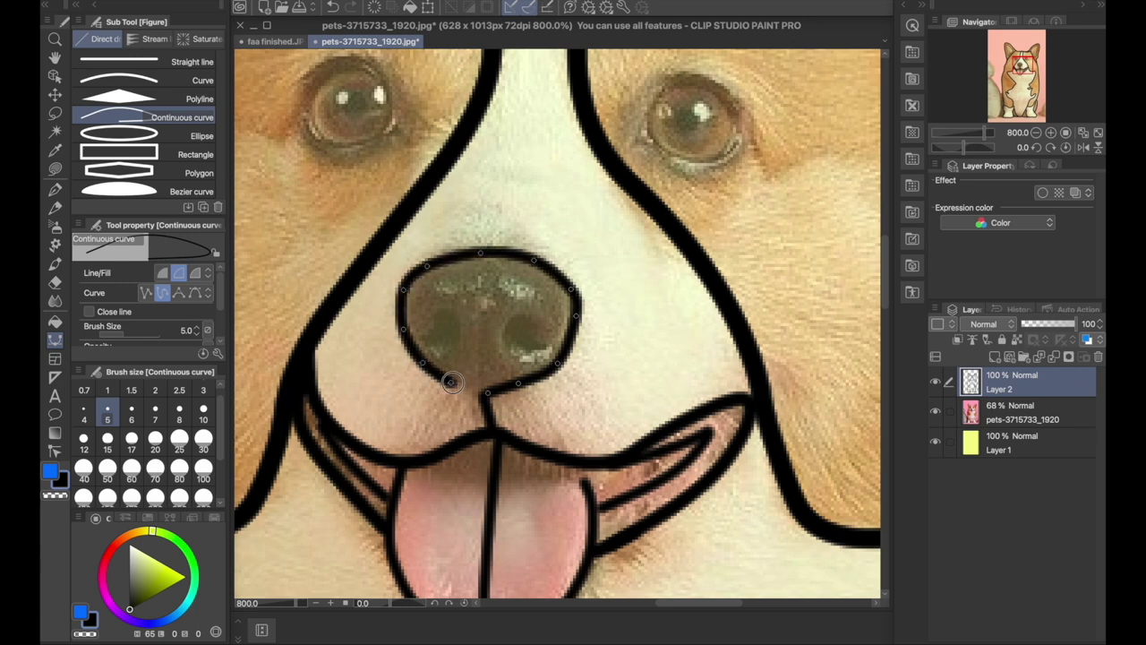
double_click(483, 391)
Step: Close the gap between the open end of the tongue outline and the upper lip line
key("ctrl+minus")
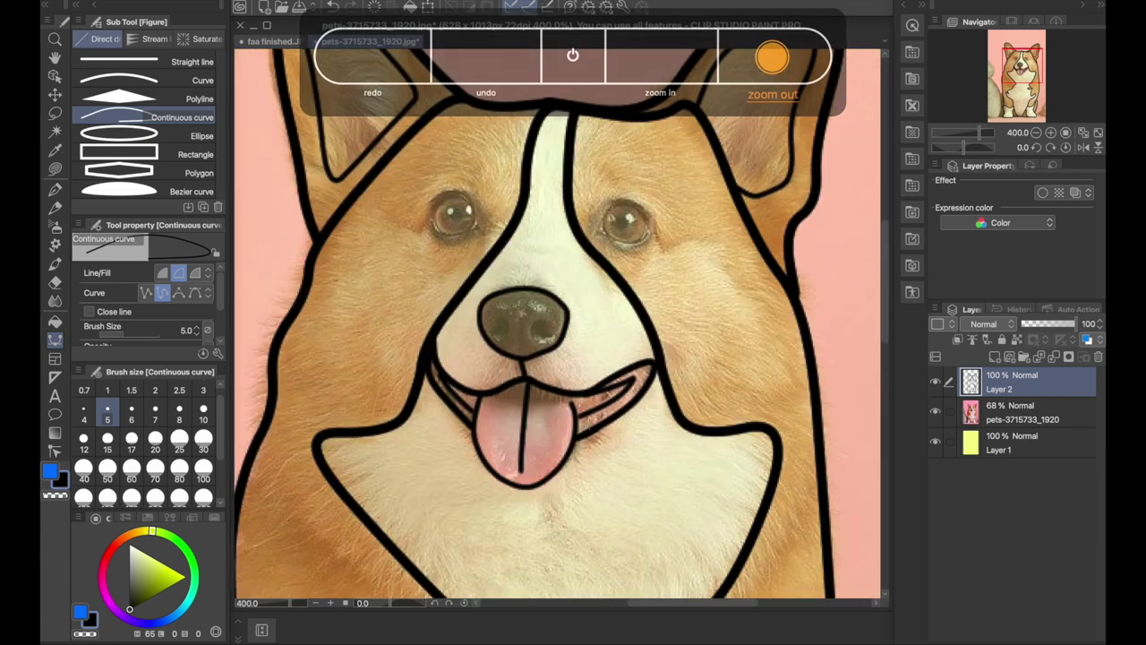
key("ctrl+plus")
scroll(577, 483, "down", 4)
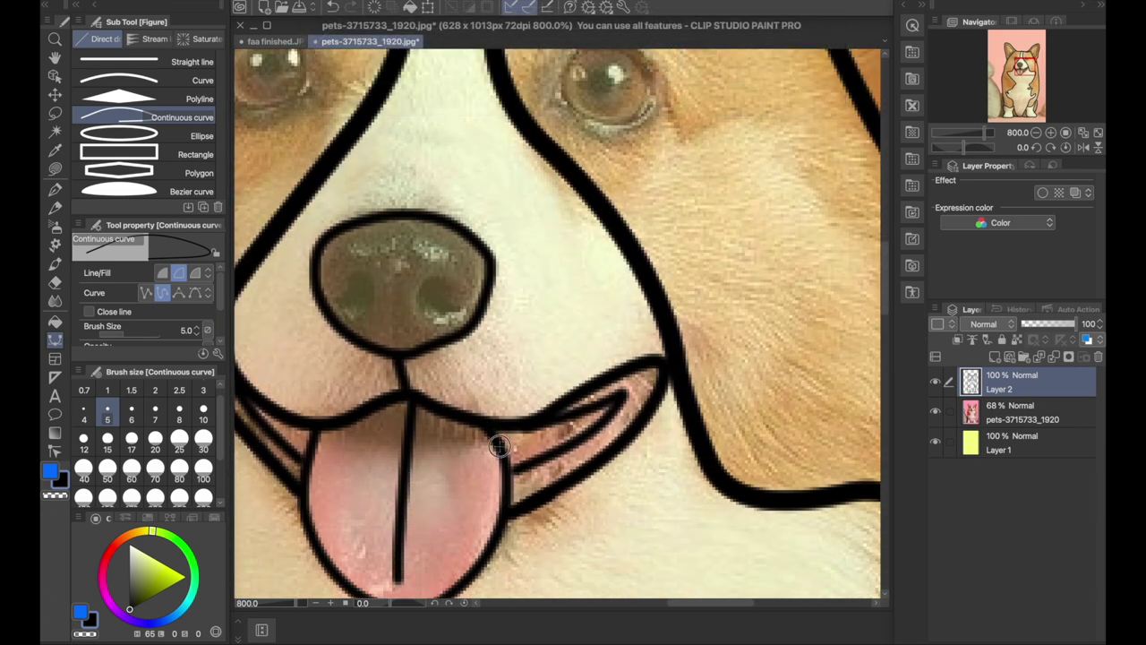
key("ctrl+minus")
left_click_drag(376, 431, 547, 365)
key("ctrl+minus")
key("ctrl+minus")
key("ctrl+minus")
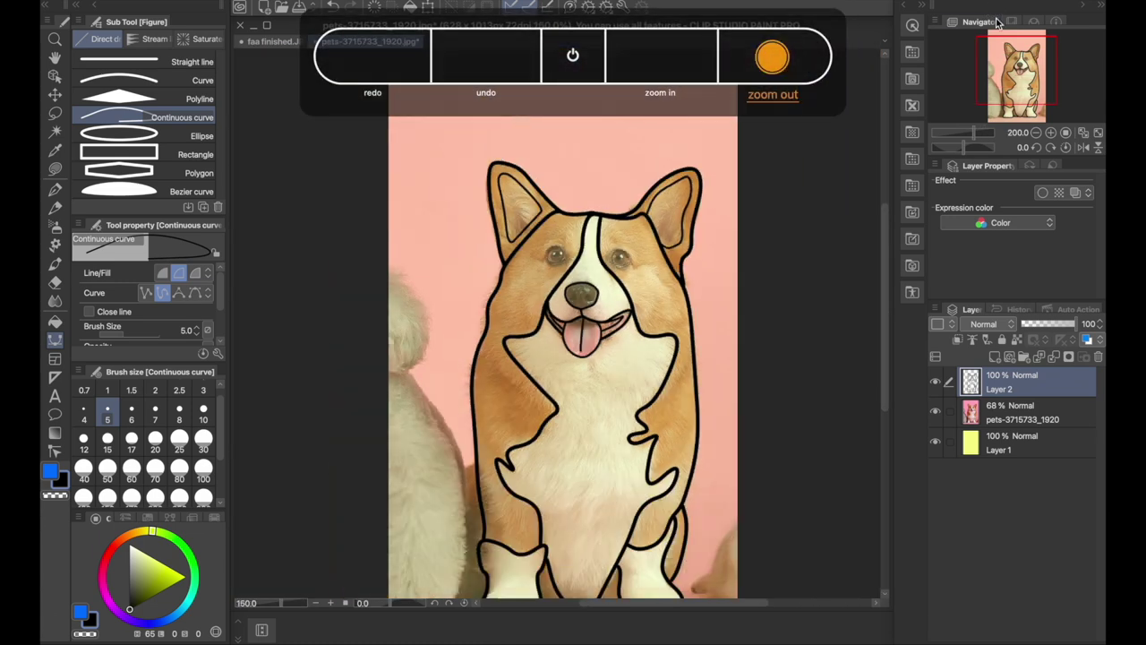
Step: Outline the nostril nearest the poodle with a small closed oval curve
key("ctrl+plus")
key("ctrl+plus")
key("ctrl+plus")
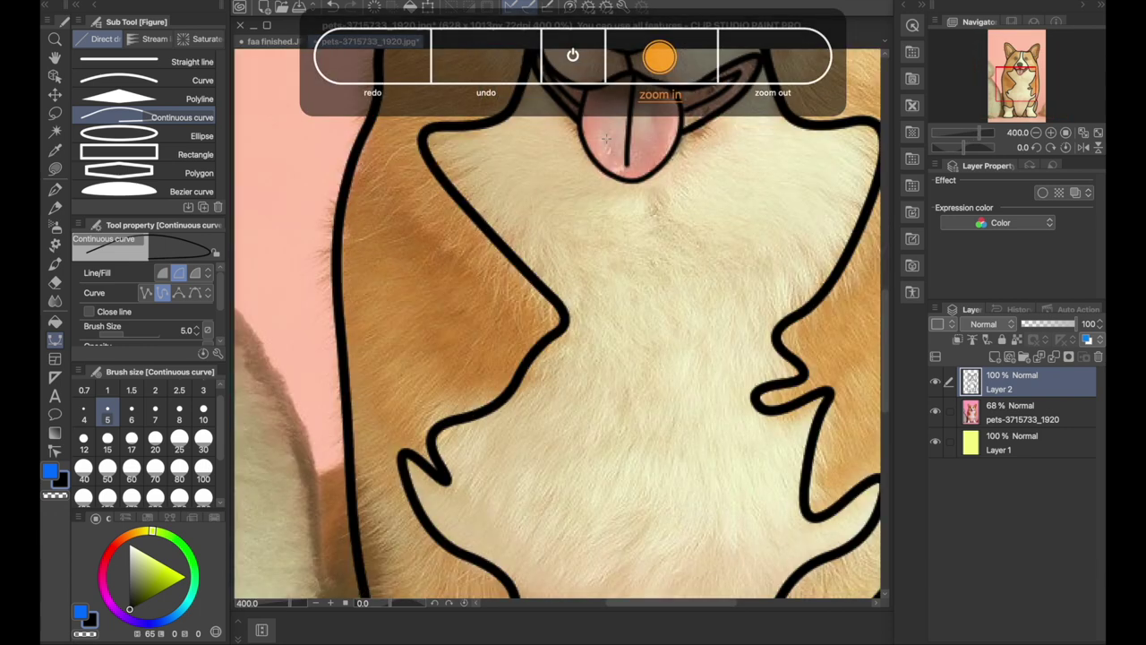
left_click_drag(599, 177, 598, 353)
key("ctrl+plus")
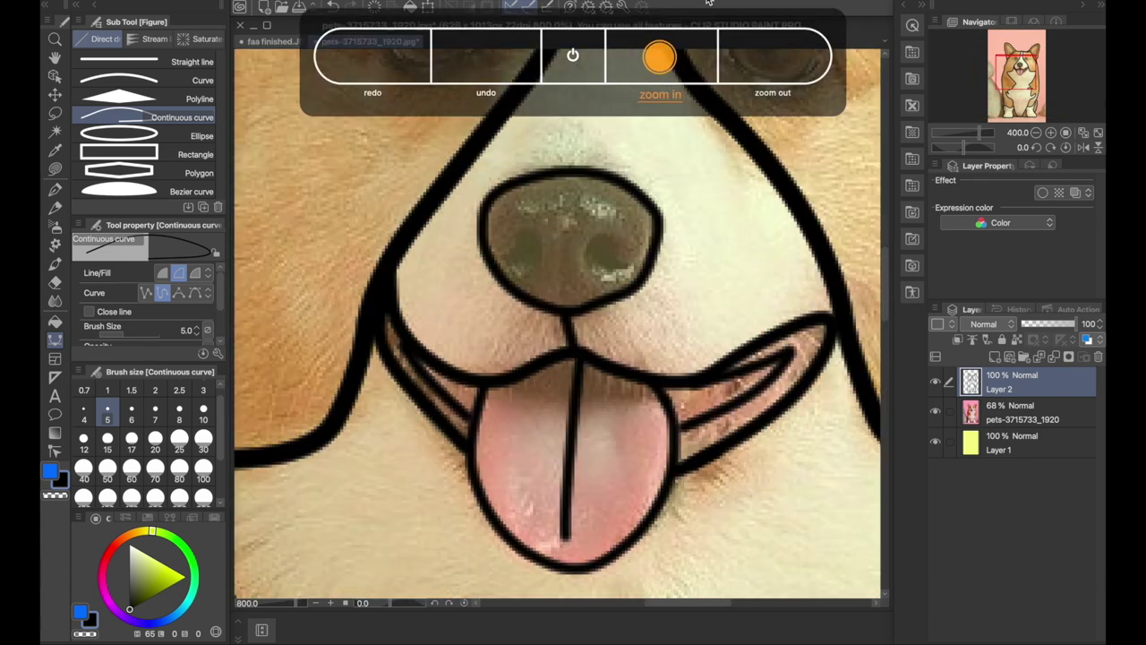
left_click(506, 253)
left_click(520, 231)
left_click(537, 237)
left_click(534, 261)
left_click(519, 271)
left_click(506, 252)
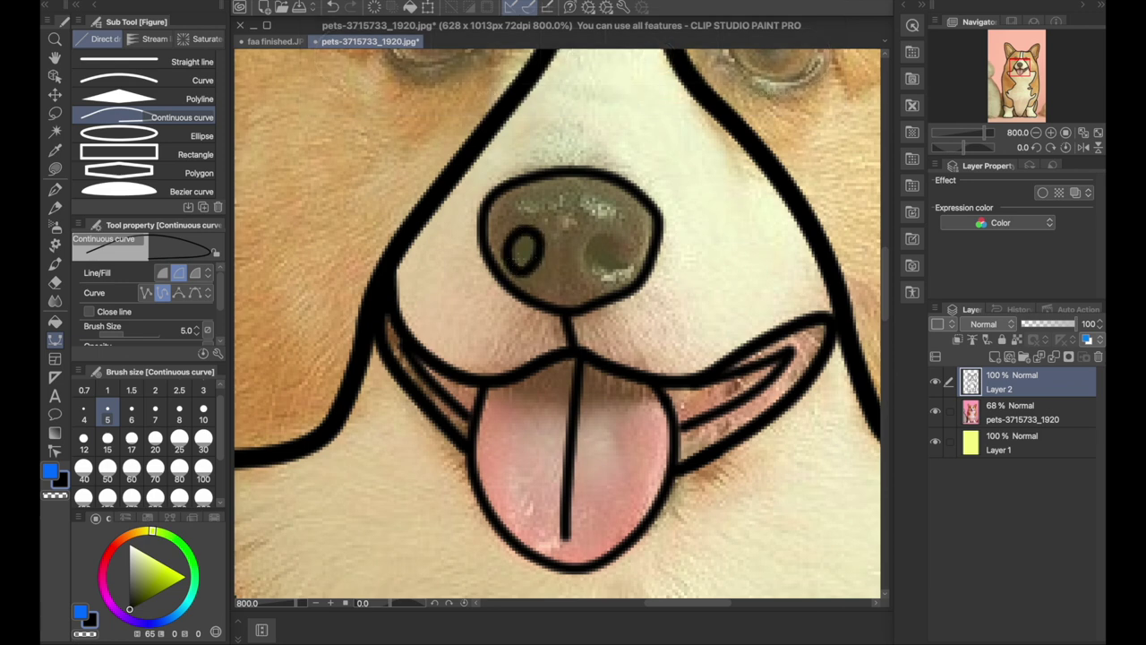
Step: Outline the nostril farther from the poodle with a closed crescent-shaped continuous curve
left_click(605, 235)
left_click(584, 248)
left_click(591, 268)
left_click(612, 280)
left_click(628, 263)
left_click(608, 250)
left_click(610, 240)
left_click(605, 235)
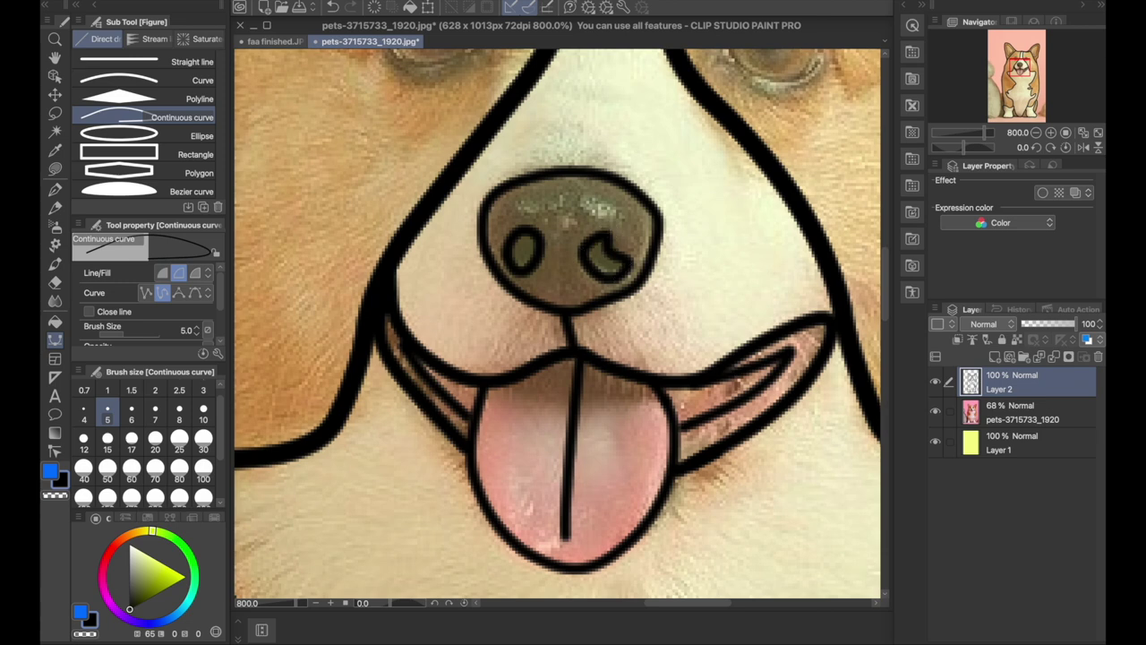
Step: Try drawing a V-shaped highlight line across the nose above the nostrils, and undo it
scroll(504, 274, "left", 2)
scroll(504, 274, "up", 3)
left_click(566, 262)
left_click(592, 269)
left_click(612, 288)
left_click(626, 274)
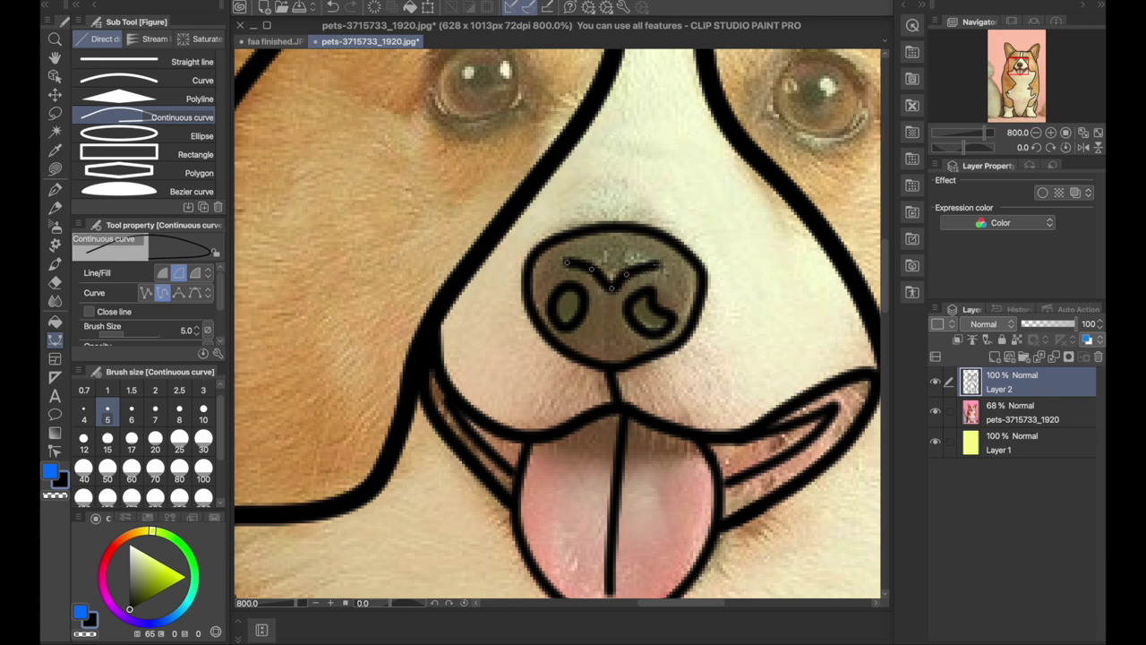
key("super+minus")
key("super+z")
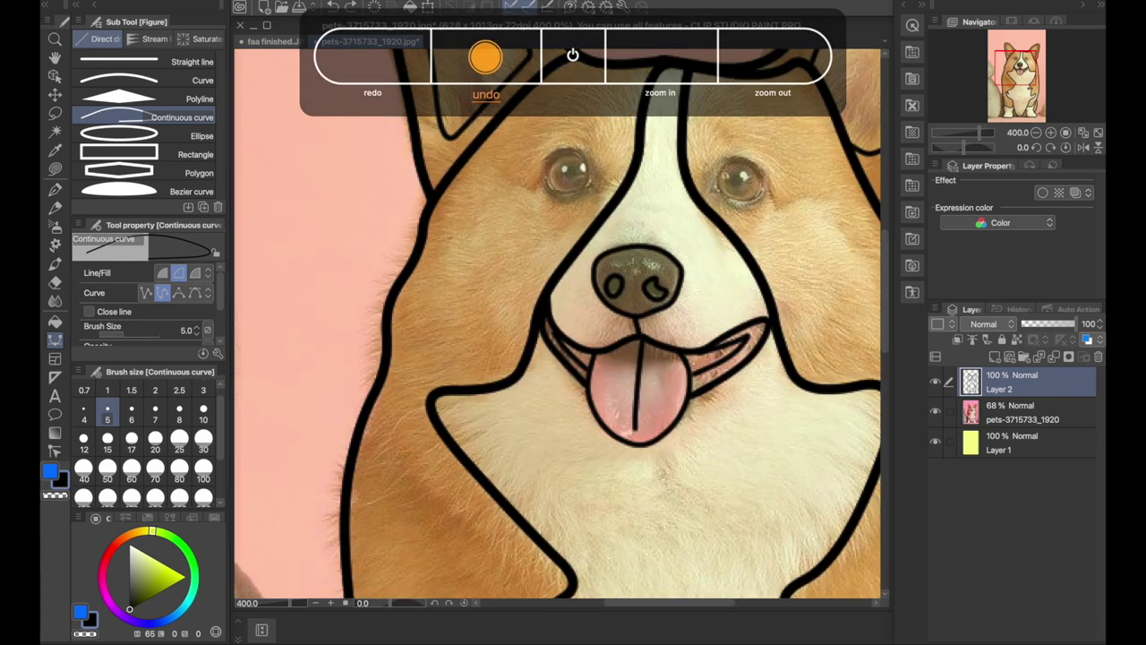
Step: Draw an arched continuous curve across the muzzle above the nose, running down beside the white stripe's outline
scroll(644, 172, "up", 3)
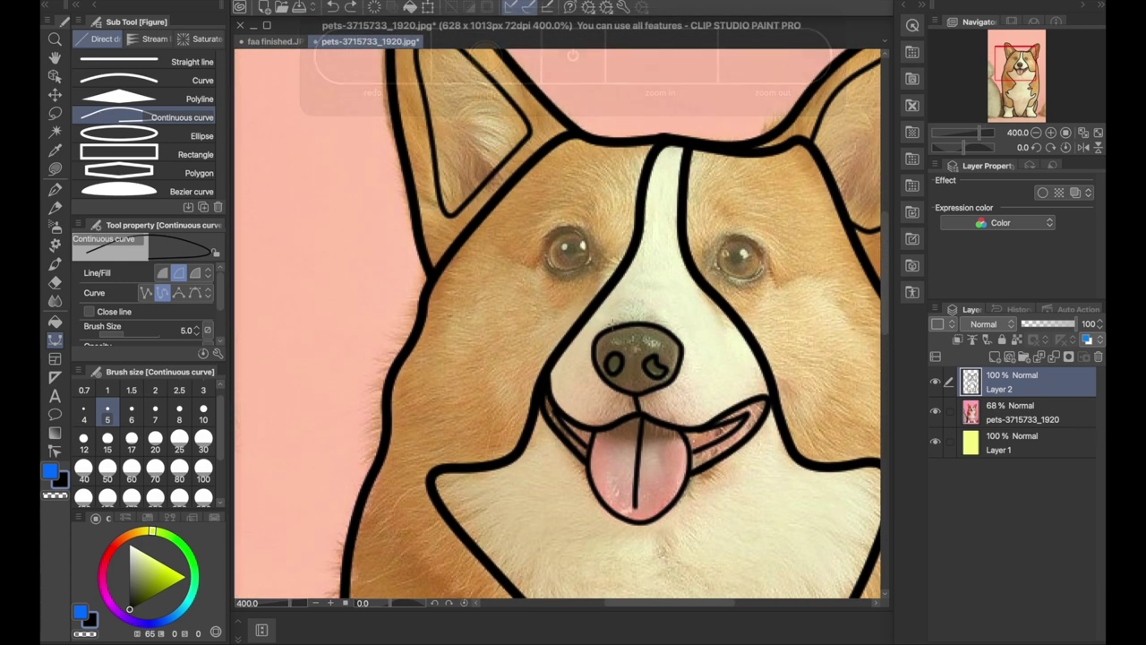
key("super+plus")
scroll(669, 137, "right", 6)
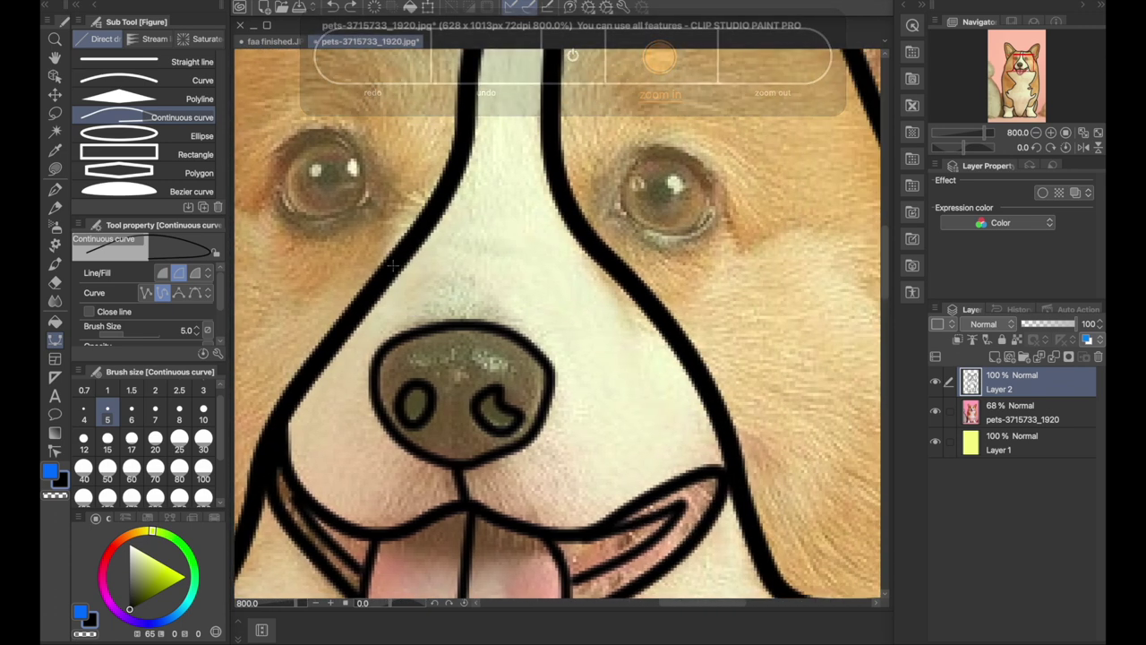
left_click(441, 244)
left_click(496, 242)
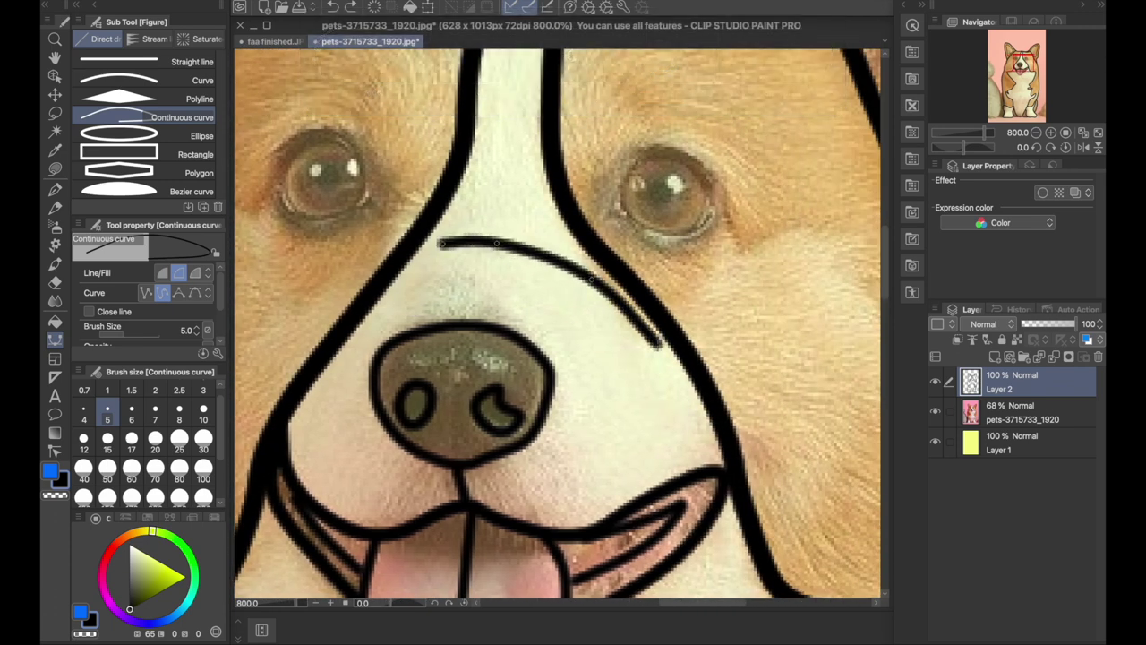
double_click(646, 346)
Step: Try outlining the eye nearest the poodle with a closed curve pointed at the inner corner, and undo it
scroll(646, 346, "left", 5)
scroll(646, 345, "up", 2)
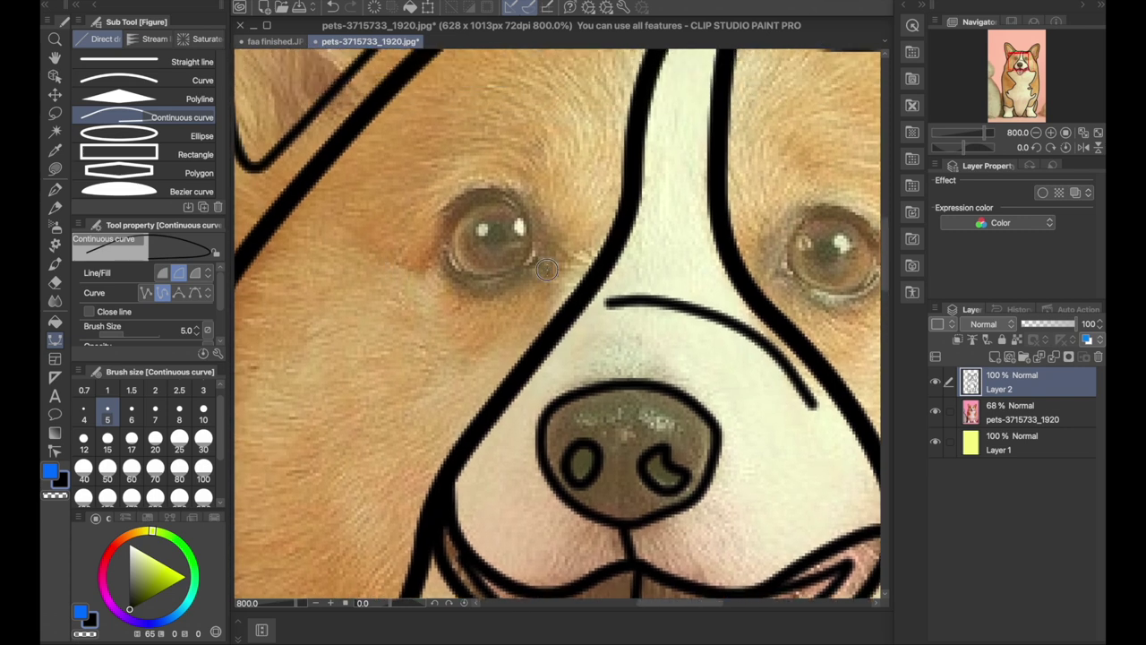
left_click(547, 269)
left_click(536, 252)
left_click(526, 207)
left_click(495, 189)
left_click(453, 202)
left_click(442, 228)
left_click(442, 255)
left_click(459, 278)
left_click(506, 278)
double_click(547, 270)
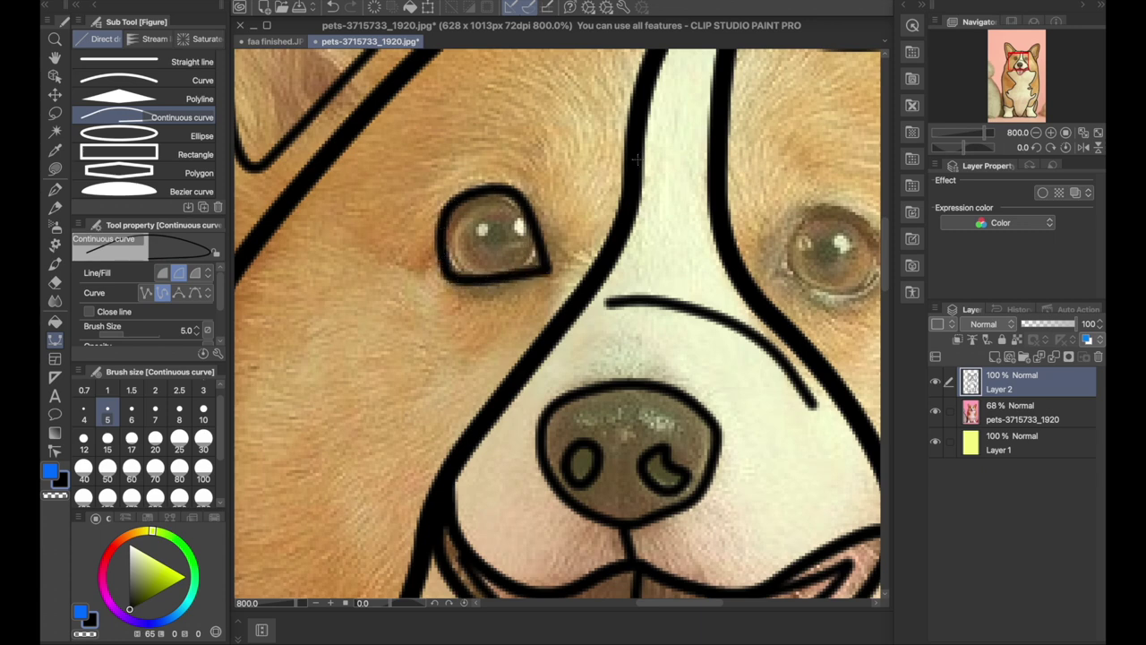
key("ctrl+z")
Step: Outline the eye nearest the poodle with a rounded closed curve and add a small pointed inner corner
left_click(535, 248)
left_click(533, 243)
left_click(528, 214)
left_click(500, 189)
left_click(458, 204)
left_click(440, 242)
left_click(452, 273)
left_click(484, 282)
left_click(514, 275)
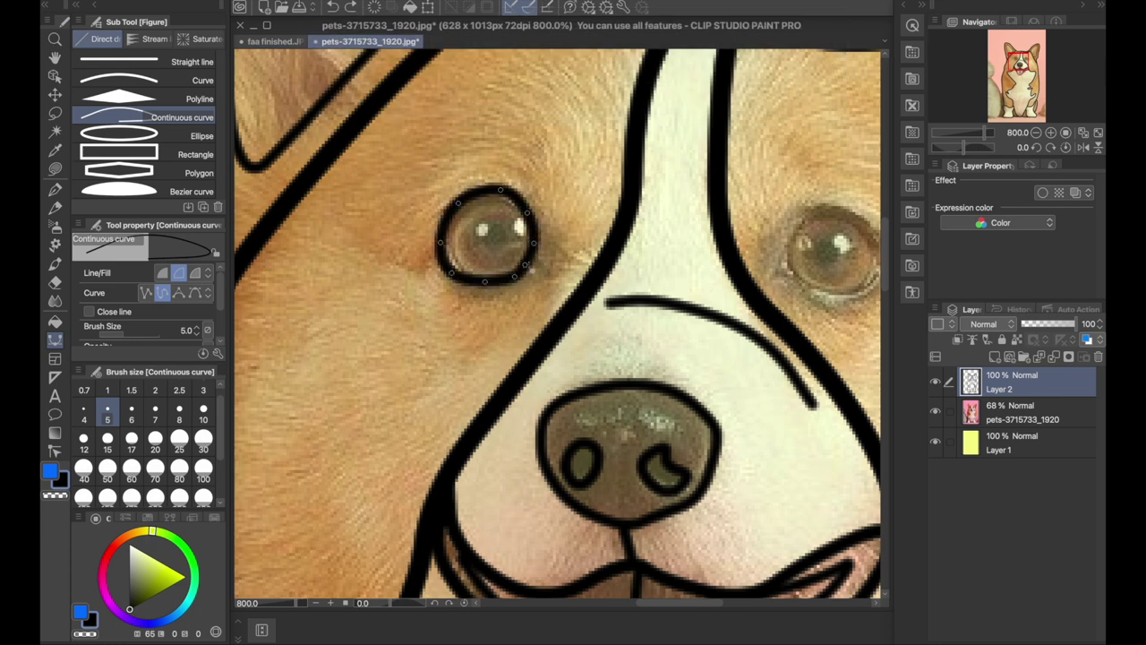
left_click(539, 266)
Step: Outline the eye farther from the poodle with a closed continuous curve around its dark rim
scroll(725, 335, "right", 5)
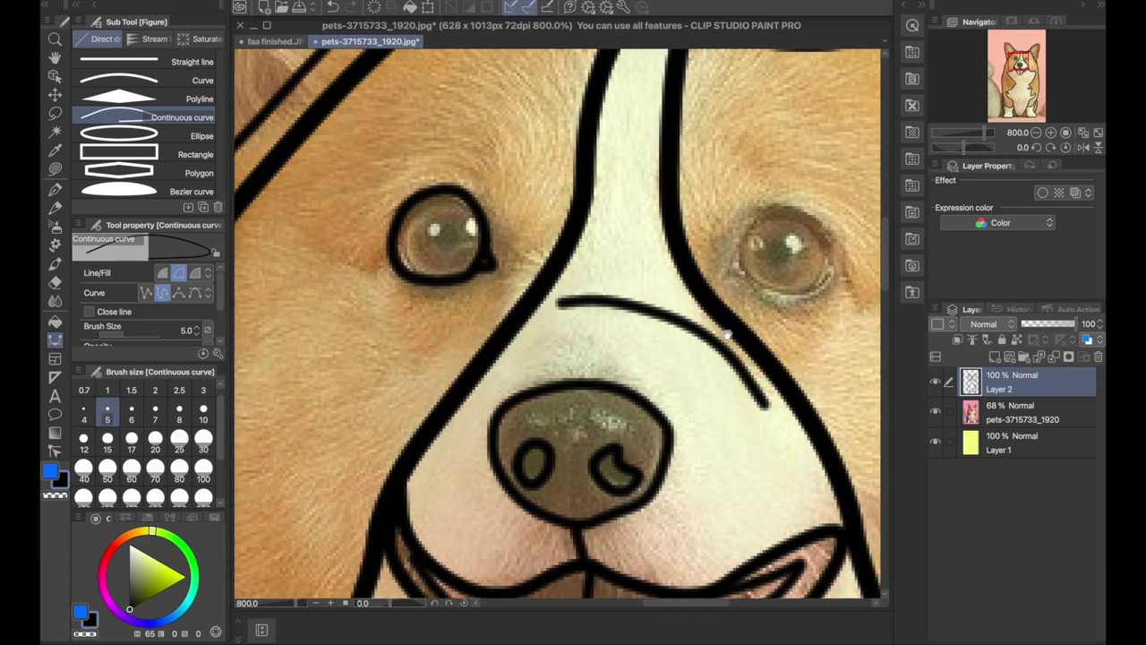
left_click(599, 267)
left_click(604, 228)
left_click(636, 209)
left_click(676, 222)
left_click(689, 255)
left_click(673, 288)
left_click(635, 291)
double_click(606, 277)
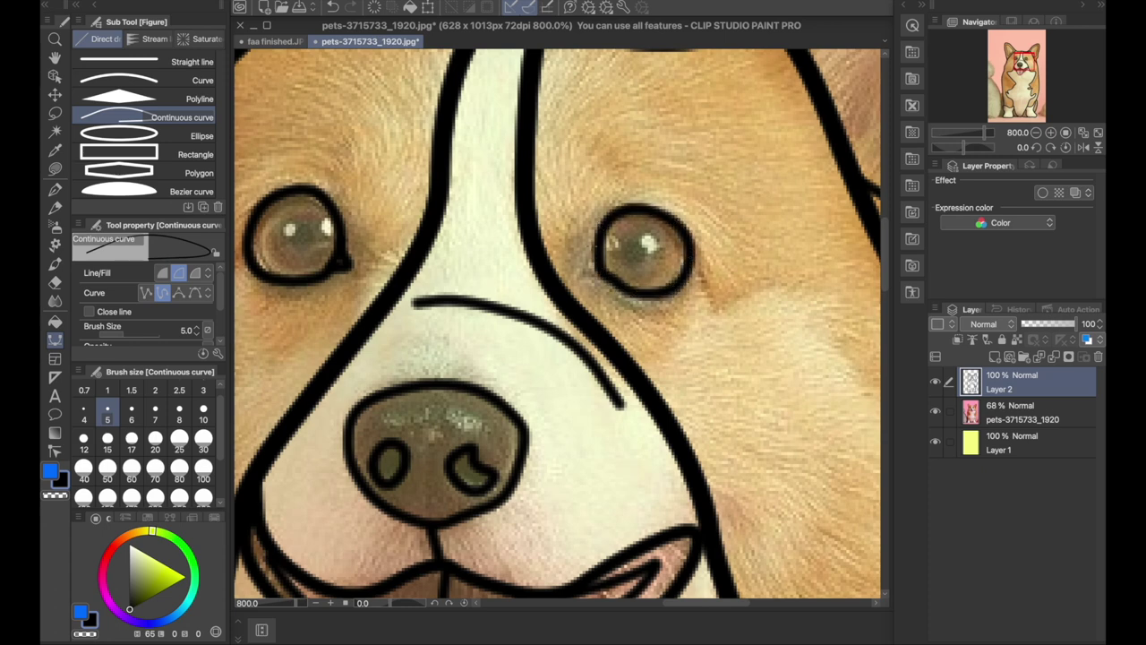
Step: Add a small pointed inner corner to the eye farther from the poodle with a short continuous curve
left_click(596, 234)
left_click(586, 274)
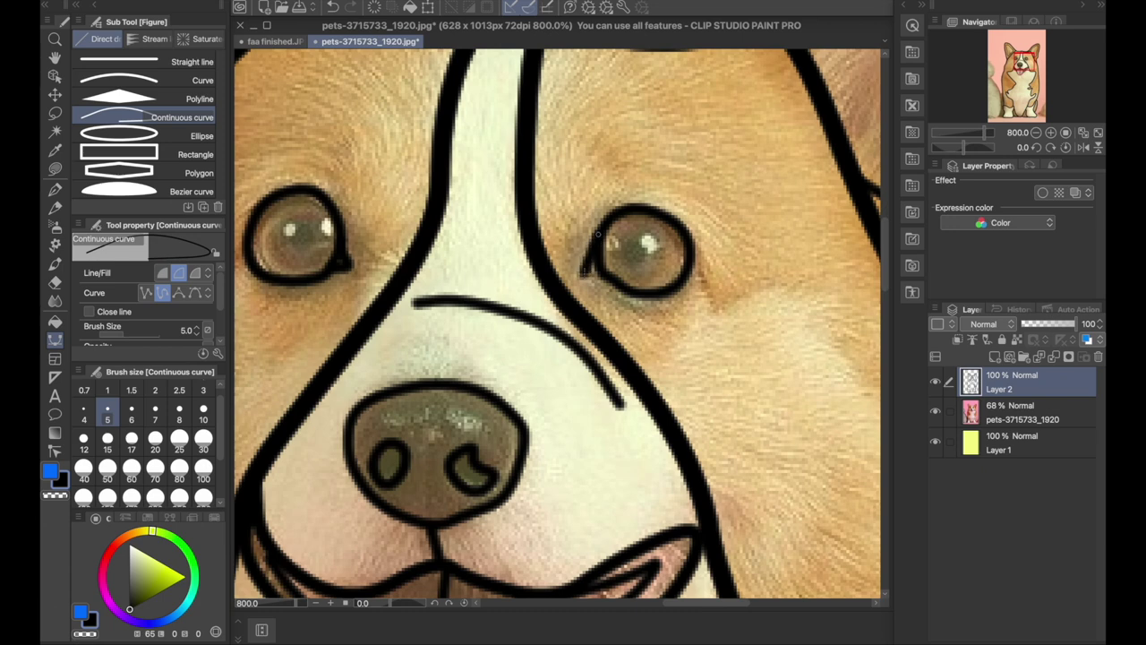
double_click(592, 267)
Step: Draw a crease from the outer corner of the eye farther from the poodle, dipping down and hooking outward onto the cheek
scroll(680, 346, "right", 3)
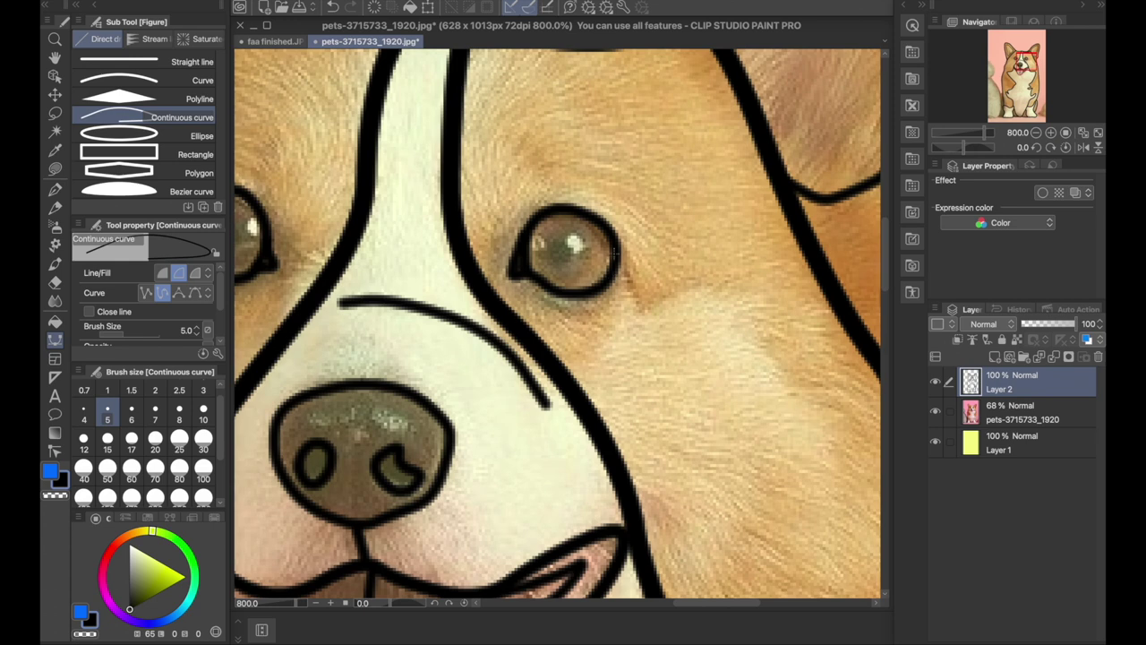
left_click(615, 248)
left_click(629, 278)
left_click(646, 308)
left_click(664, 299)
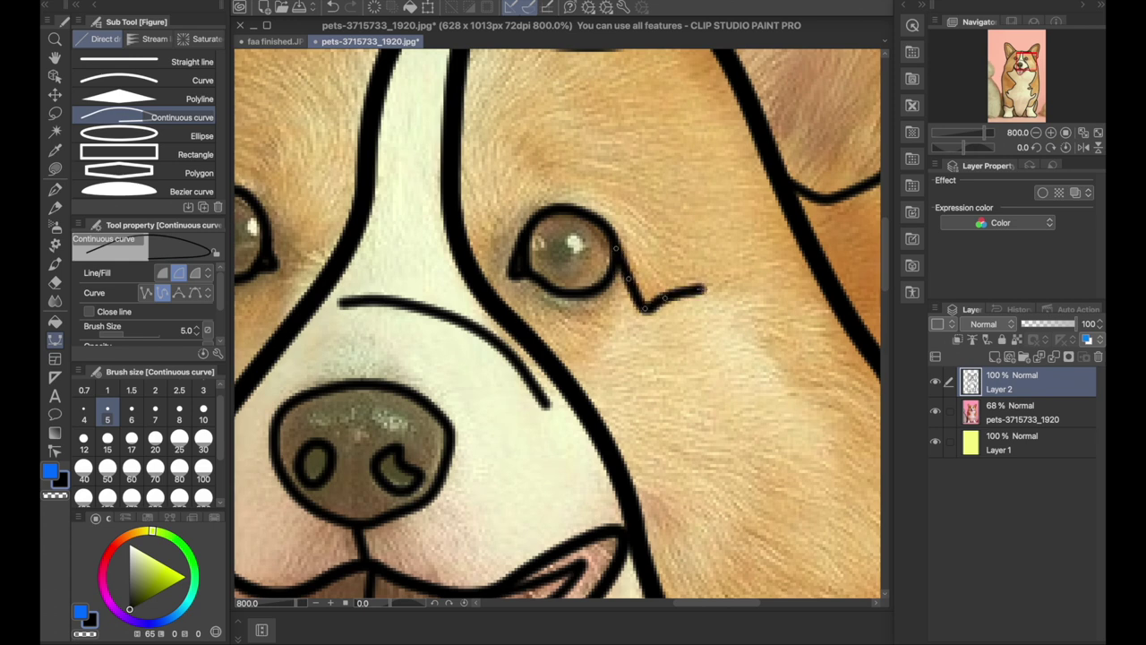
Step: Draw a curved crease from the outer rim of the eye nearest the poodle, dipping and then rising outward
scroll(303, 246, "left", 6)
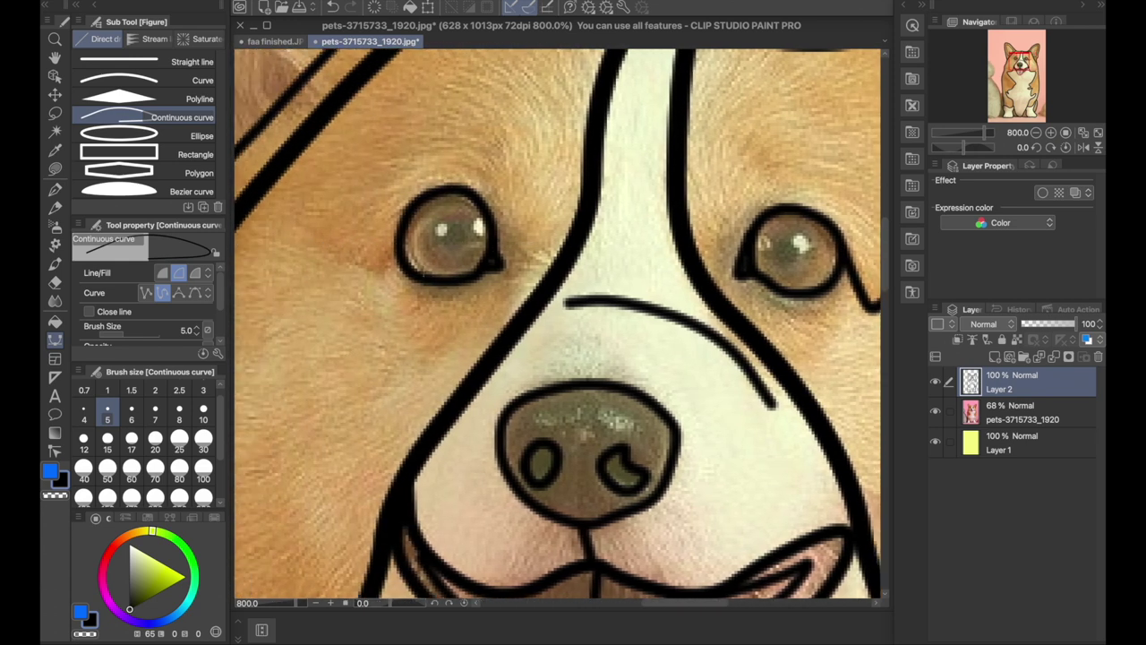
left_click(399, 254)
left_click(385, 266)
left_click(361, 267)
double_click(323, 244)
Step: Draw an arched brow line above the eye nearest the poodle with a continuous curve
left_click(508, 193)
left_click(486, 163)
left_click(452, 151)
left_click(416, 163)
double_click(382, 186)
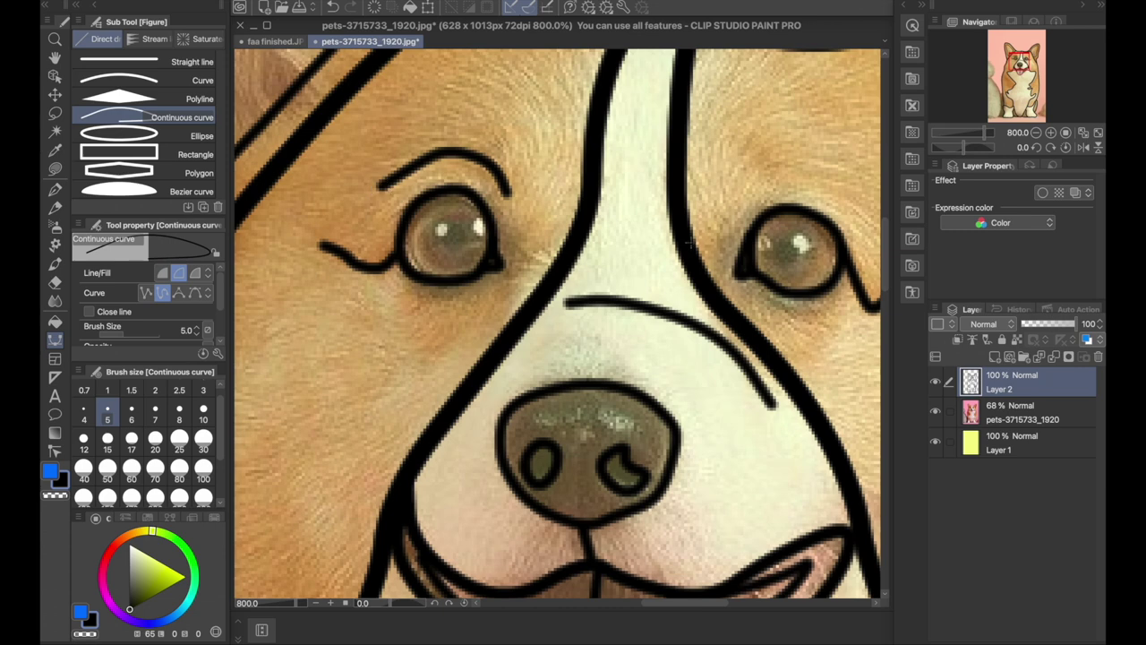
Step: Draw an arched brow line above the eye farther from the poodle with a continuous curve
scroll(480, 168, "right", 4)
left_click(609, 204)
left_click(638, 186)
left_click(700, 186)
double_click(753, 232)
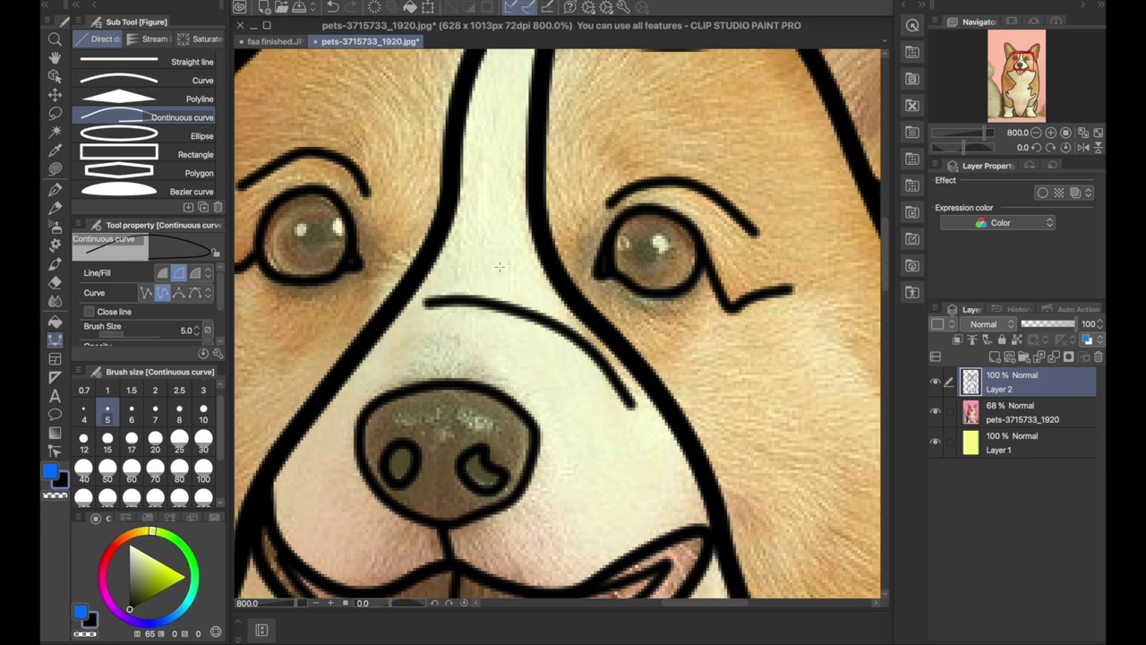
Step: Draw a round black pupil in the eye farther from the poodle and fill its centre with short curves
left_click(649, 236)
left_click(631, 247)
left_click(641, 262)
left_click(656, 254)
double_click(654, 242)
mouse_move(642, 247)
left_mouse_down()
mouse_move(637, 255)
mouse_move(645, 247)
left_mouse_up()
double_click(646, 254)
double_click(643, 252)
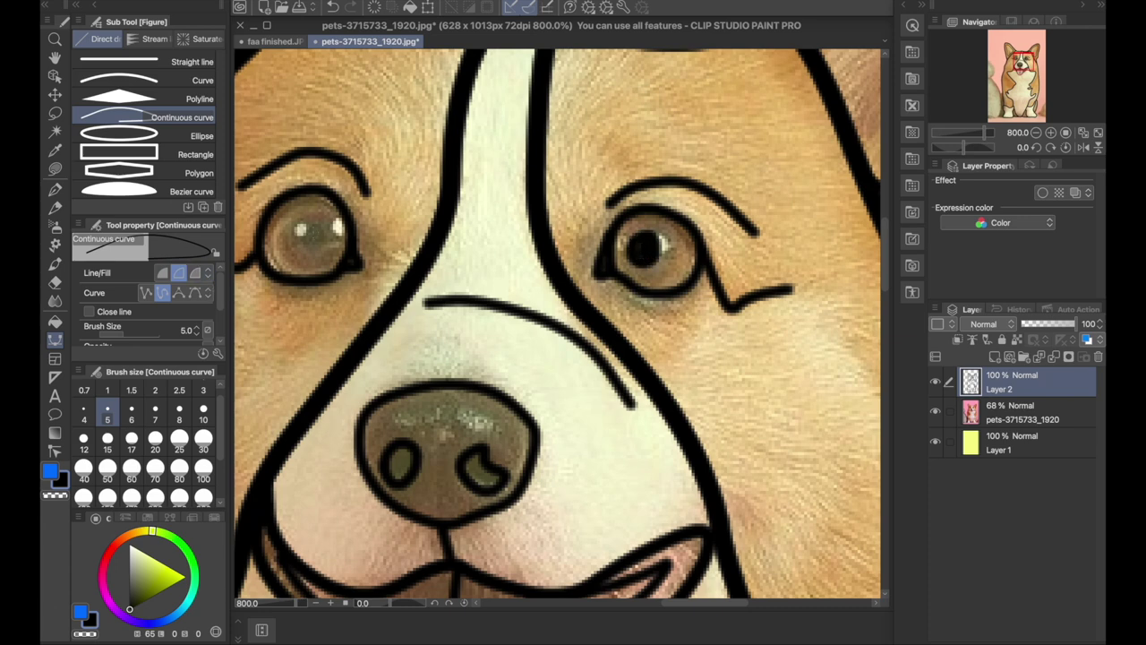
Step: Draw a small solid black pupil in the eye nearest the poodle with short overlapping curves
mouse_move(309, 226)
left_mouse_down()
mouse_move(306, 244)
mouse_move(323, 240)
mouse_move(313, 224)
left_mouse_up()
double_click(313, 235)
double_click(314, 238)
double_click(318, 234)
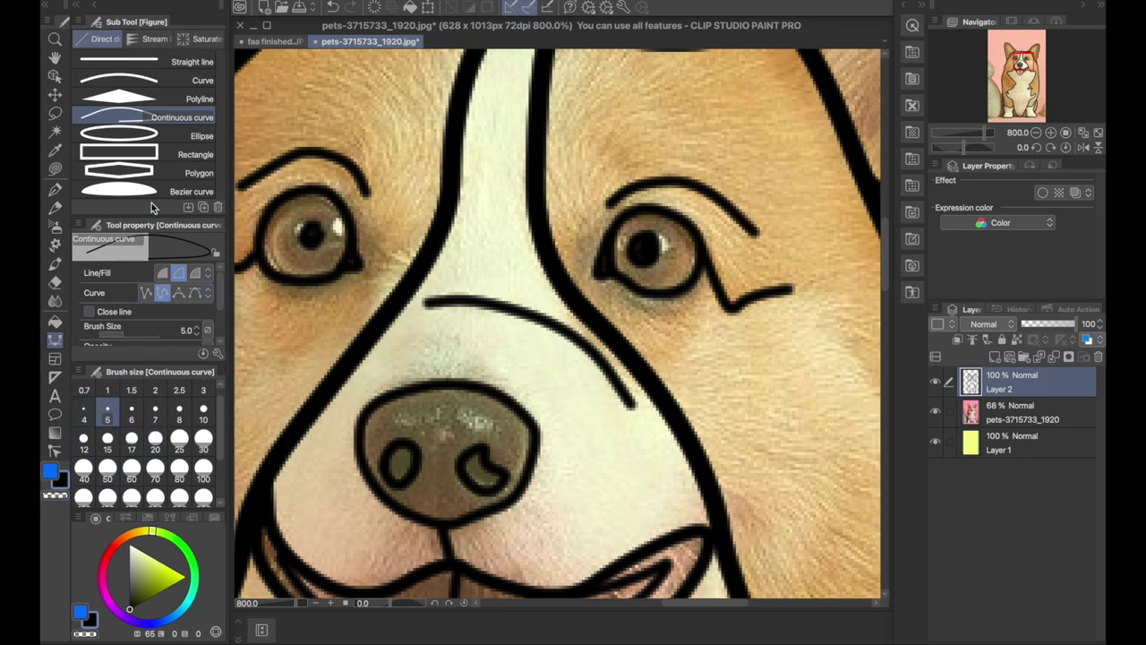
Step: Paint white highlights beside the pupils of both eyes using the Mapping pen at brush size 6
left_click(128, 536)
left_click(130, 543)
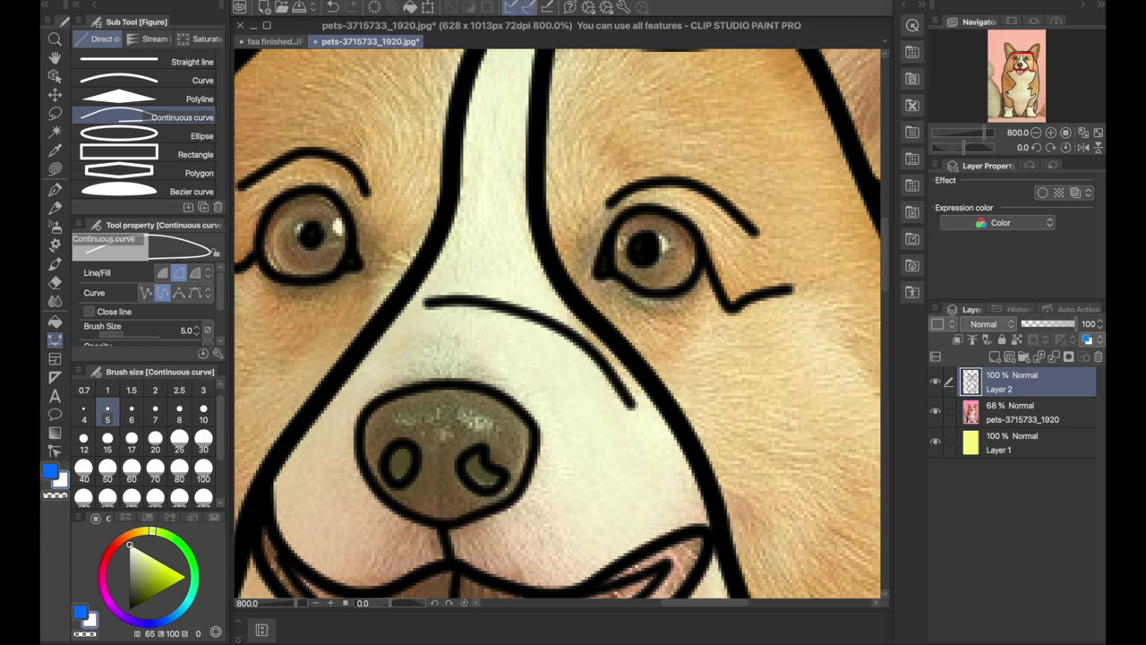
left_click(54, 189)
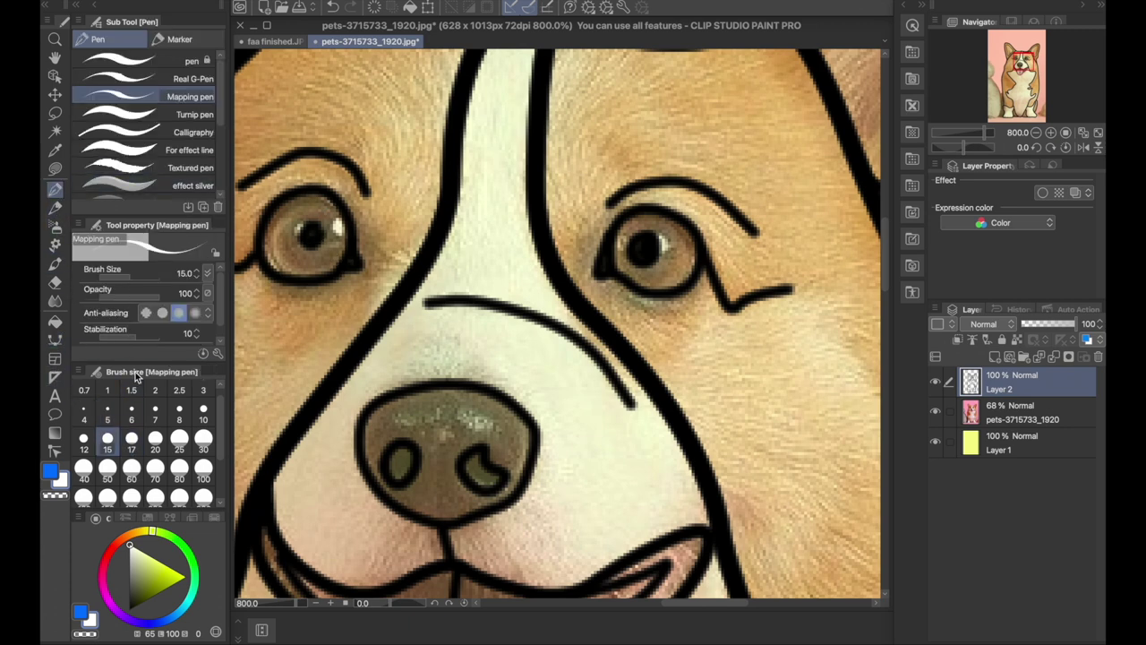
left_click(132, 413)
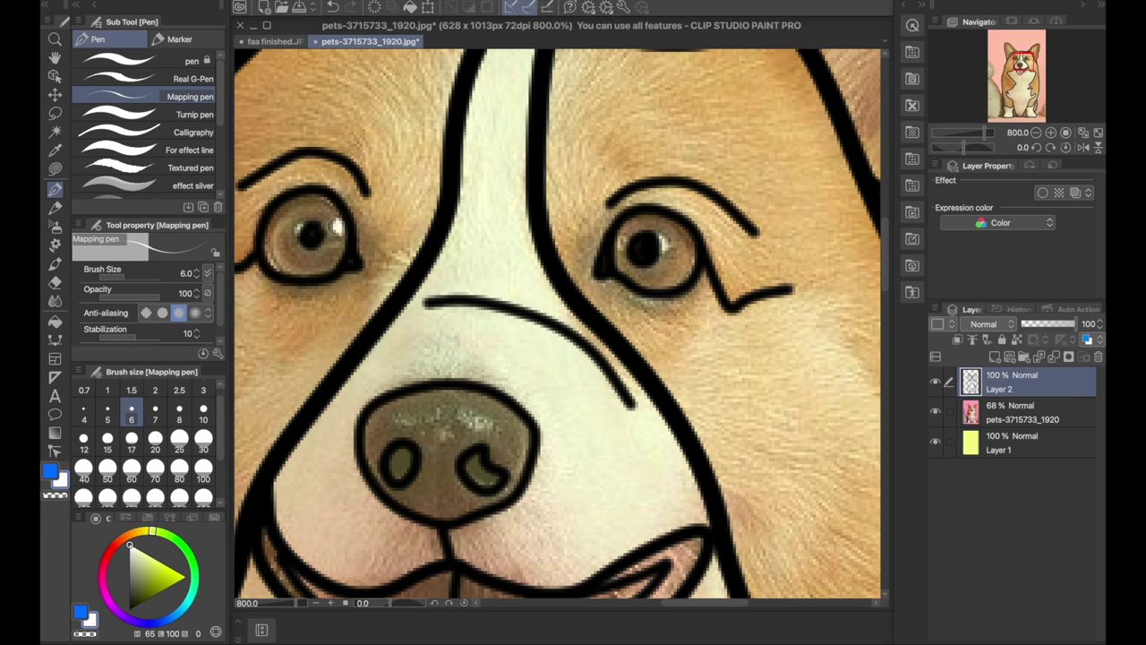
left_click(300, 228)
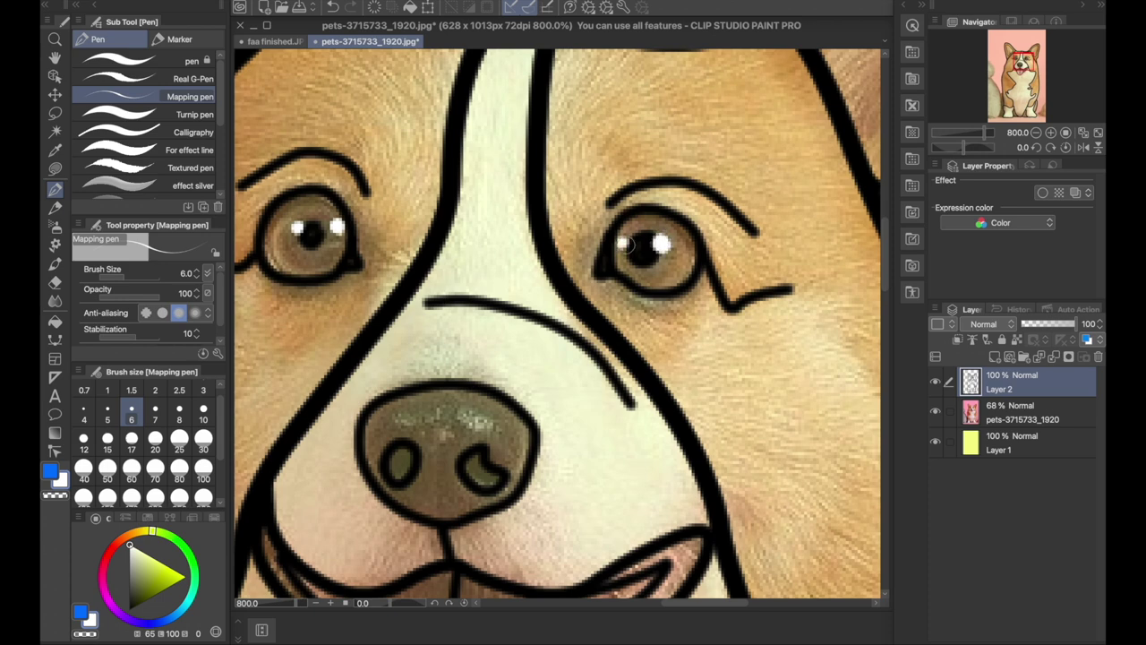
Step: Set the drawing colour back to black, check the eyes up close, and return to the Continuous curve tool
key("super+minus")
left_click(130, 609)
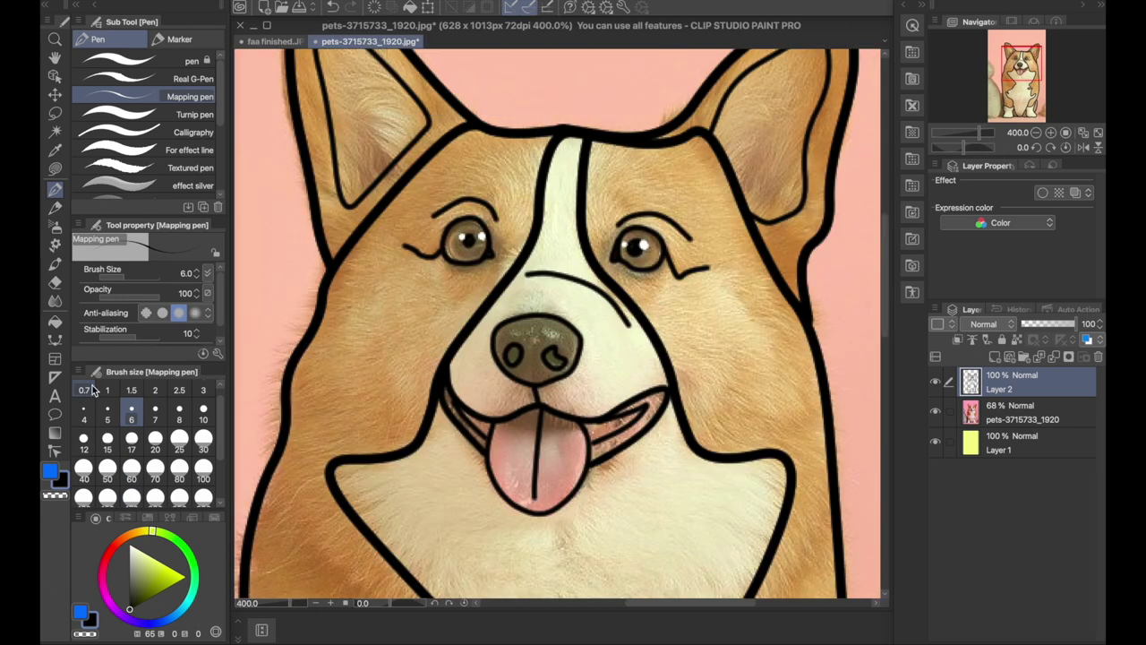
key("ctrl+plus")
key("ctrl+plus")
left_click_drag(306, 325, 402, 137)
left_click_drag(263, 336, 354, 336)
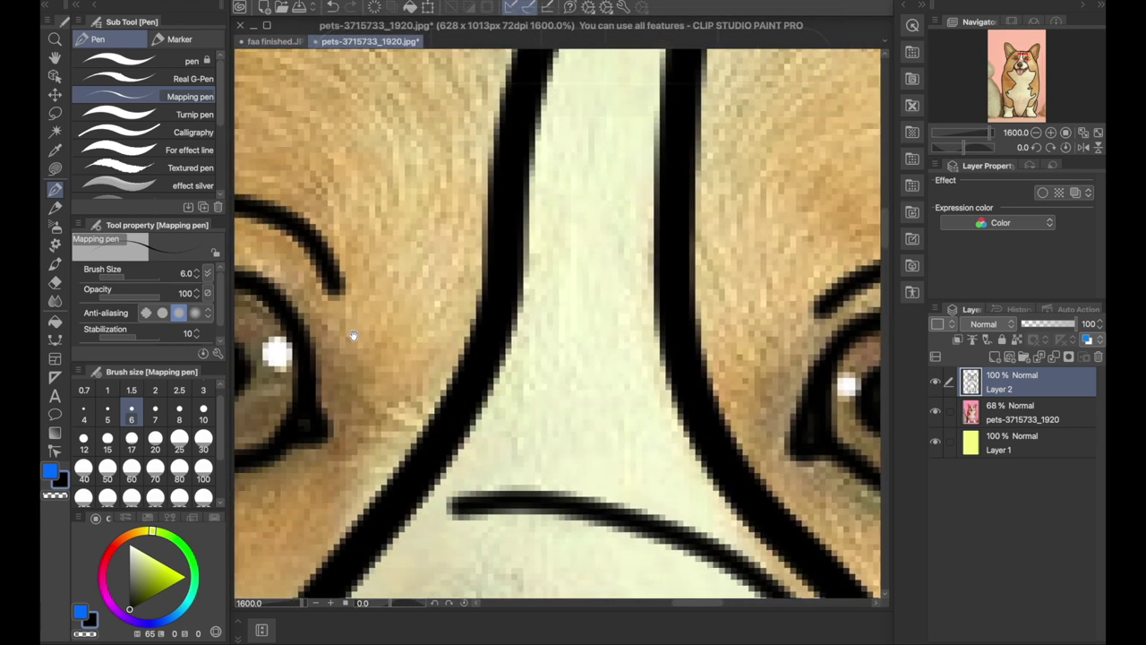
scroll(354, 336, "left", 5)
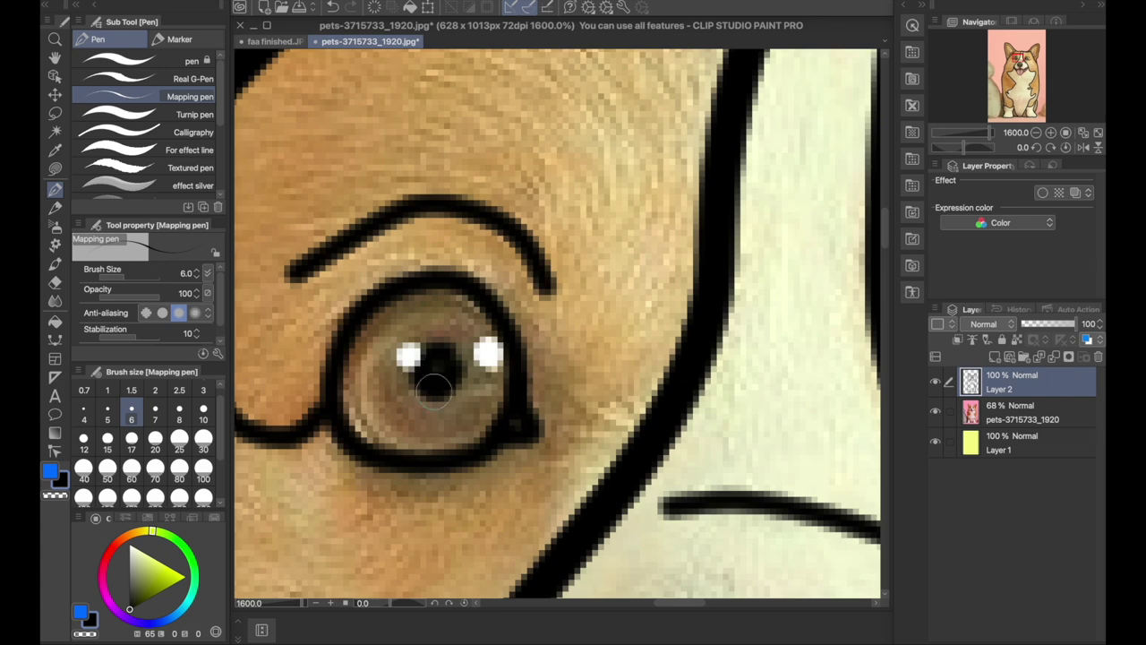
key("ctrl+minus")
key("ctrl+minus")
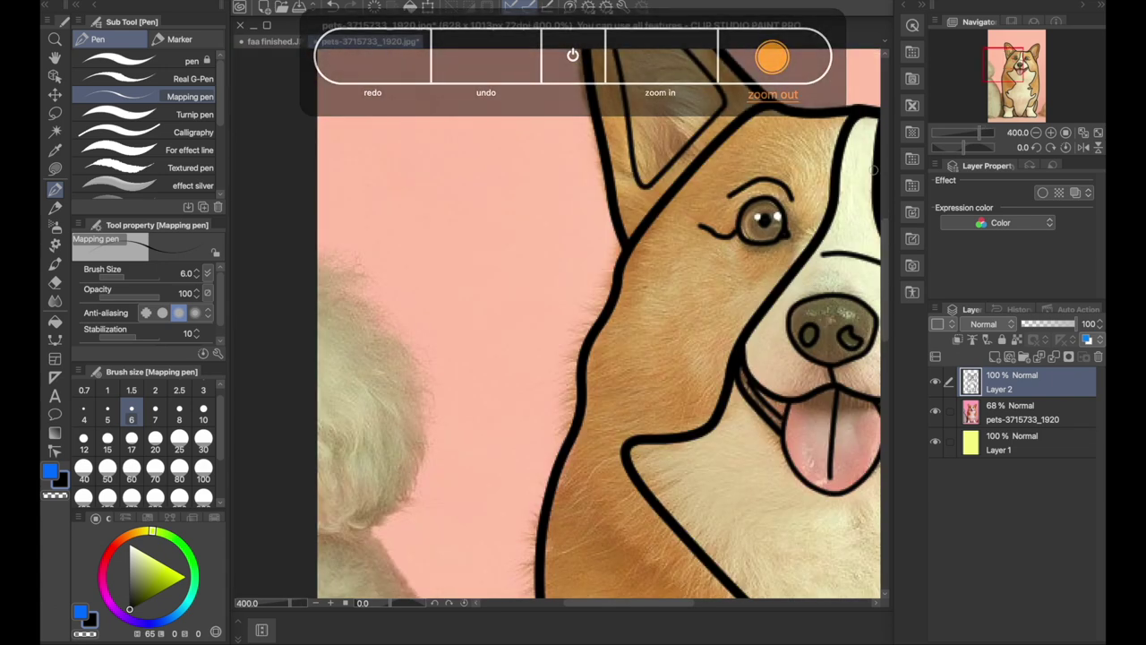
scroll(511, 302, "right", 5)
scroll(613, 158, "right", 1)
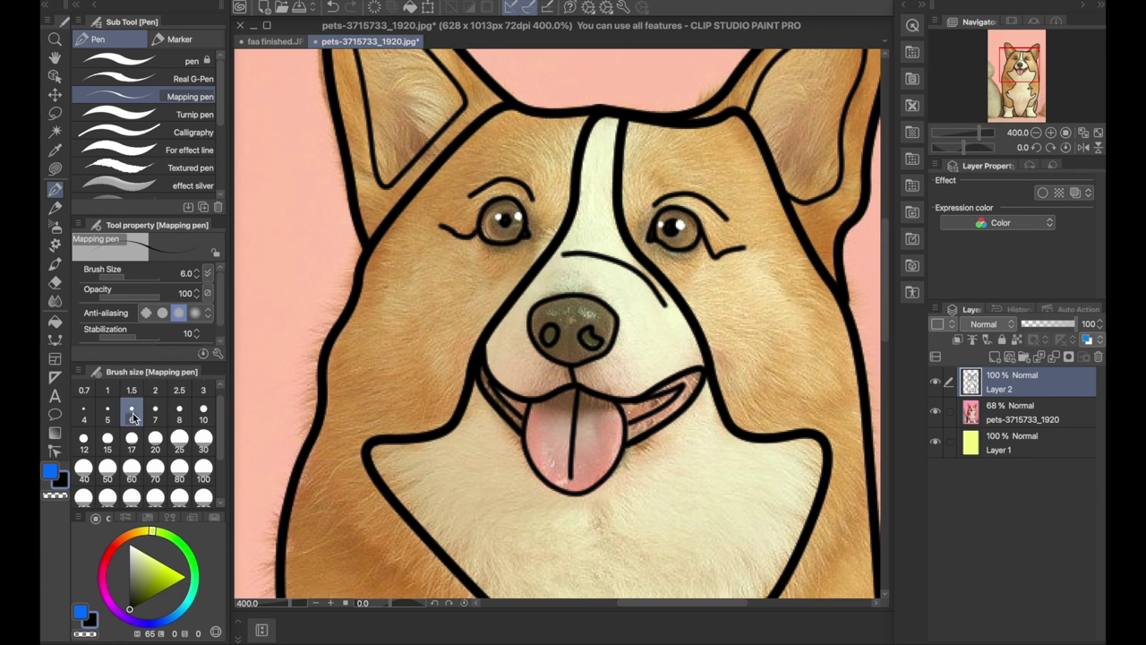
left_click(84, 414)
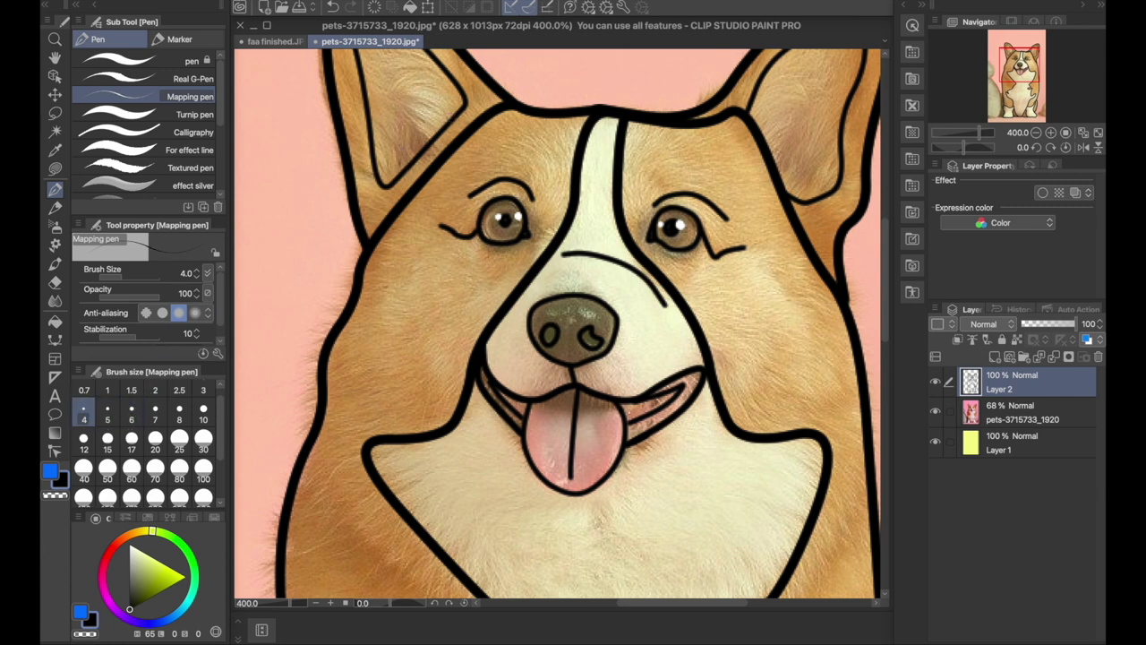
key("u")
Step: Try drawing a pointed fold inside the ear nearest the poodle with a continuous curve, and undo it
left_click(402, 165)
left_click(403, 135)
left_click(388, 69)
left_click(407, 113)
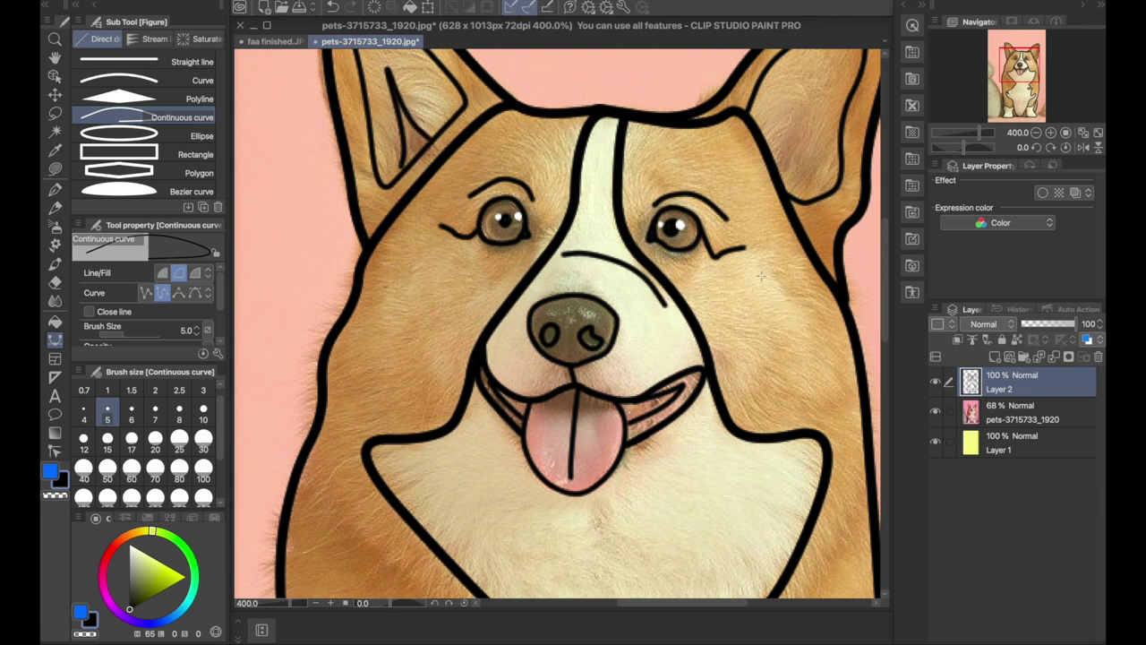
scroll(761, 275, "up", 3)
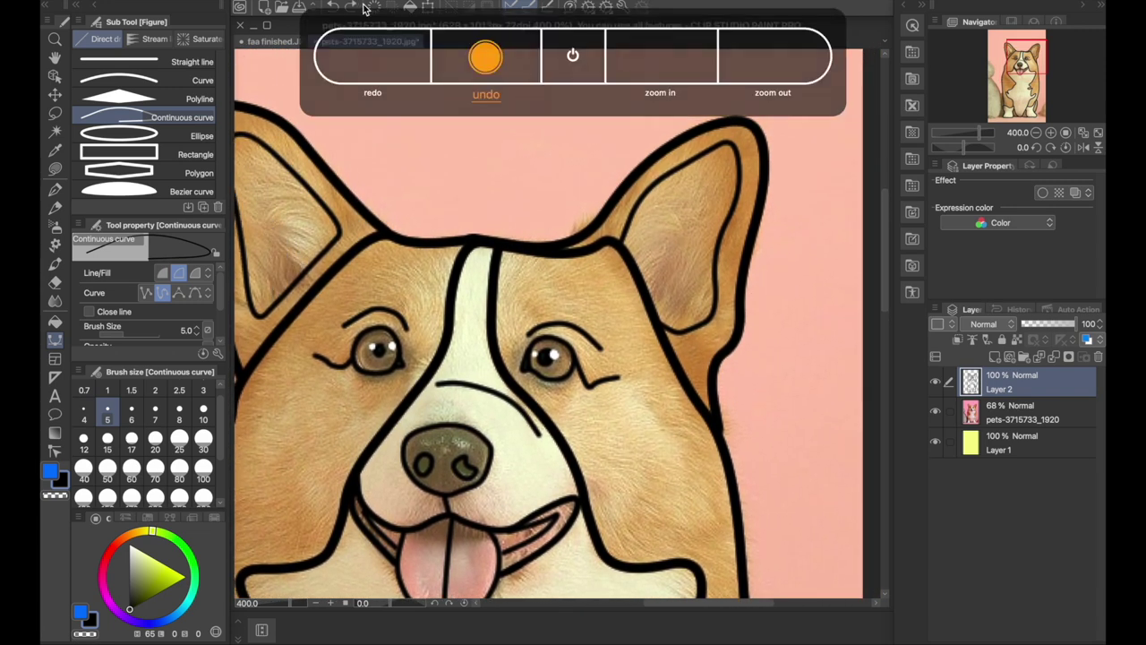
Step: Draw a tall pointed fold inside the ear nearest the poodle, starting and ending on the lower inner-ear outline
scroll(339, 471, "left", 2)
key("super+plus")
scroll(442, 325, "left", 2)
left_click_drag(441, 325, 578, 325)
left_click_drag(576, 187, 576, 248)
left_click(383, 341)
left_click(390, 289)
left_click(359, 131)
left_click(391, 202)
left_click(429, 258)
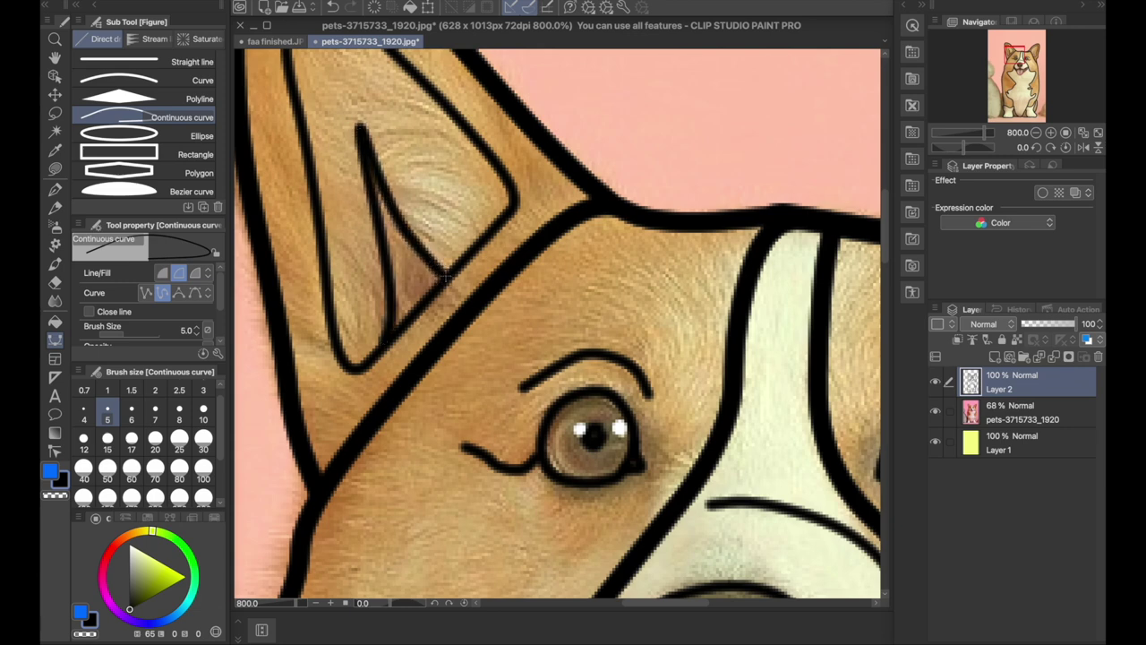
Step: Draw a pointed, leaf-shaped fold around the darker area inside the ear farther from the poodle, ending at the head outline
scroll(721, 408, "right", 10)
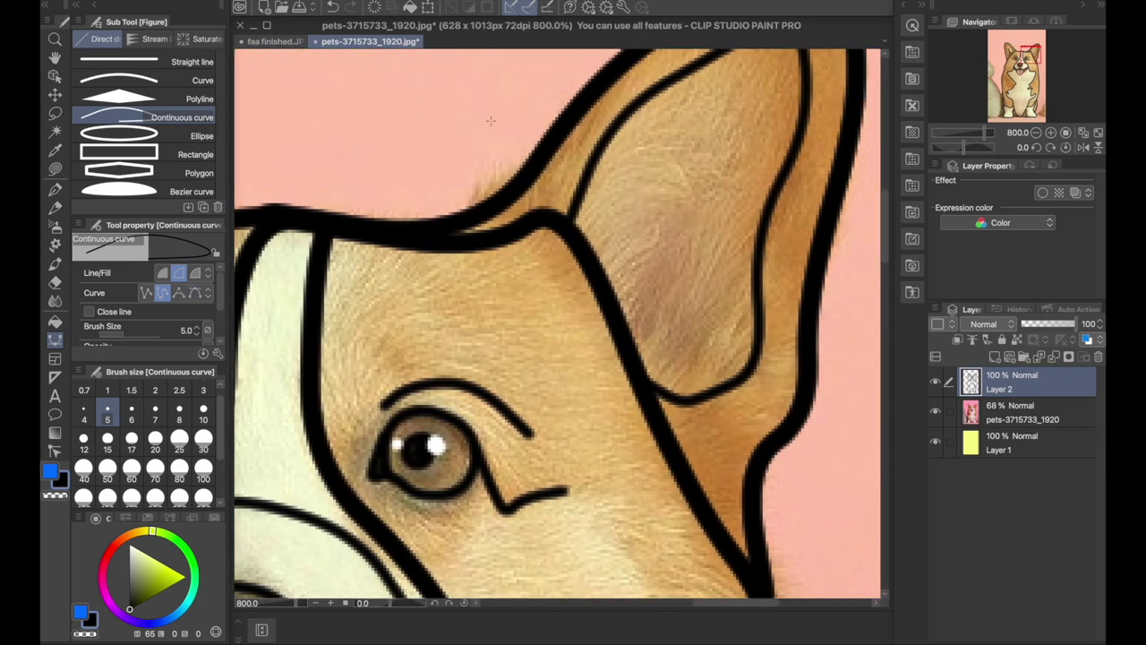
left_click(654, 263)
left_click(654, 247)
left_click(700, 192)
left_click(678, 247)
left_click(693, 309)
left_click(677, 365)
double_click(639, 365)
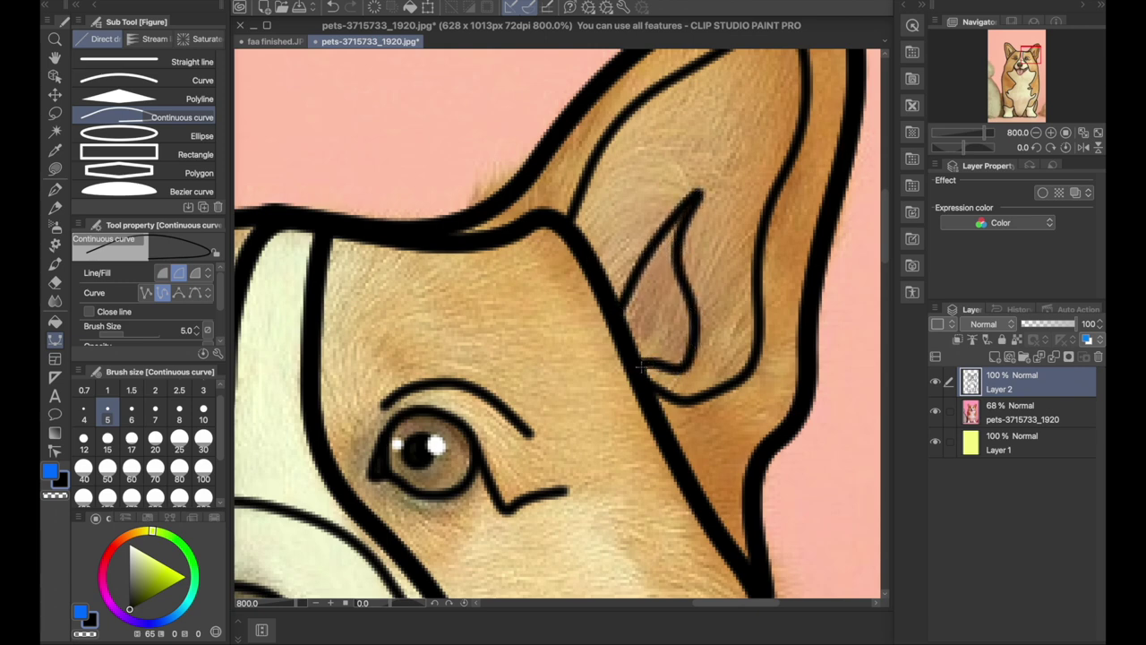
Step: Draw a short curved crease below the eye farther from the poodle
scroll(524, 485, "down", 10)
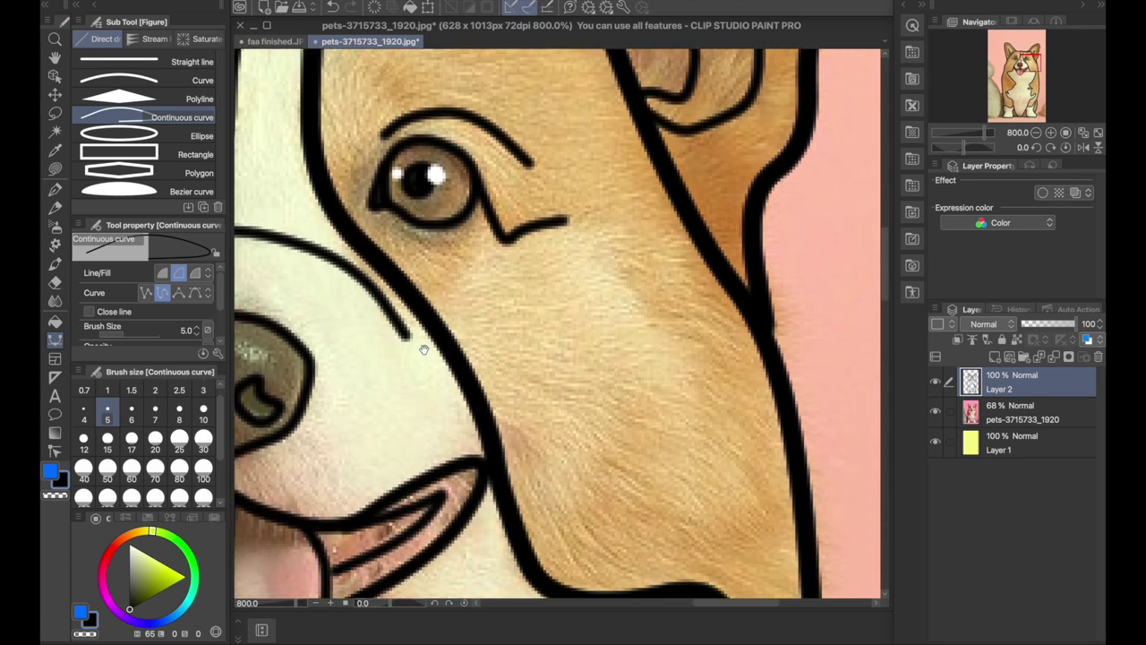
scroll(425, 350, "left", 3)
scroll(424, 349, "left", 2)
left_click(565, 228)
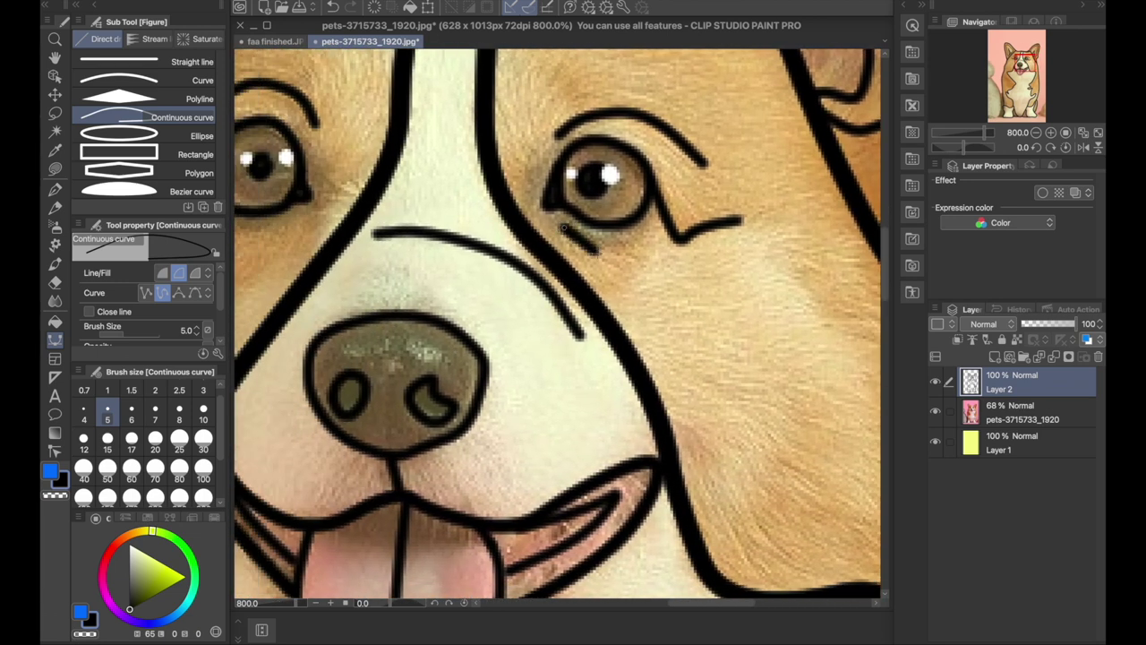
left_click(600, 249)
double_click(645, 255)
left_click_drag(276, 267, 280, 266)
Step: Draw a short curved crease below the eye nearest the poodle, running from the inner corner outward
scroll(280, 266, "left", 3)
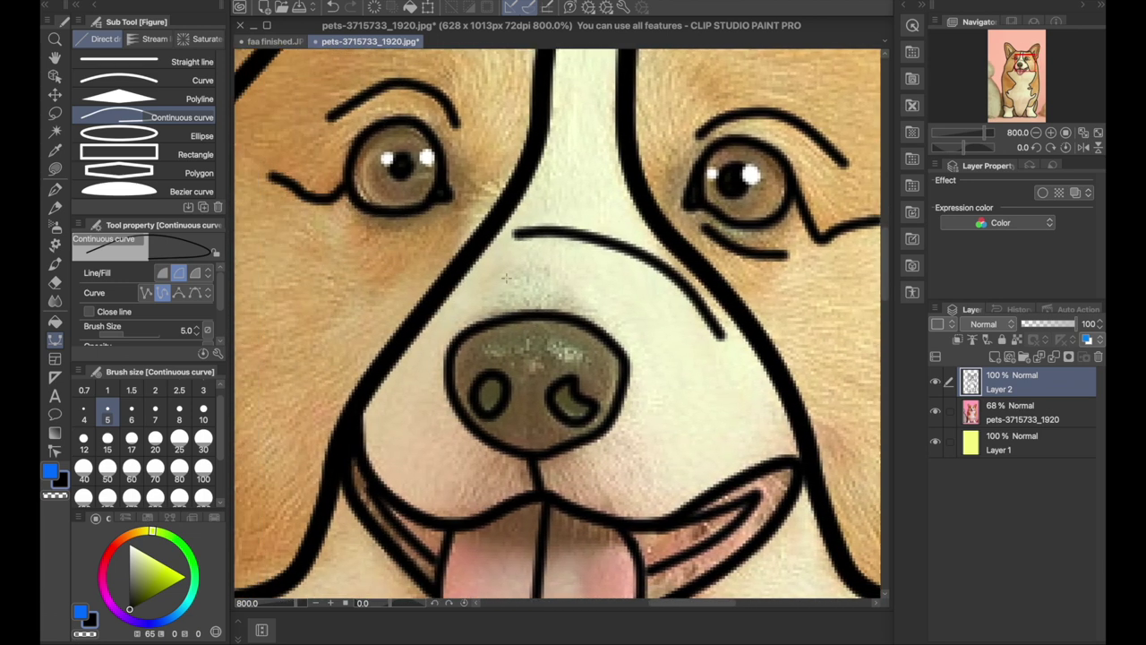
left_click(442, 233)
left_click(410, 254)
left_click(365, 257)
Step: Set the brush size to 3 and draw a thin wavy continuous curve across the nose above the nostrils
scroll(515, 462, "down", 3)
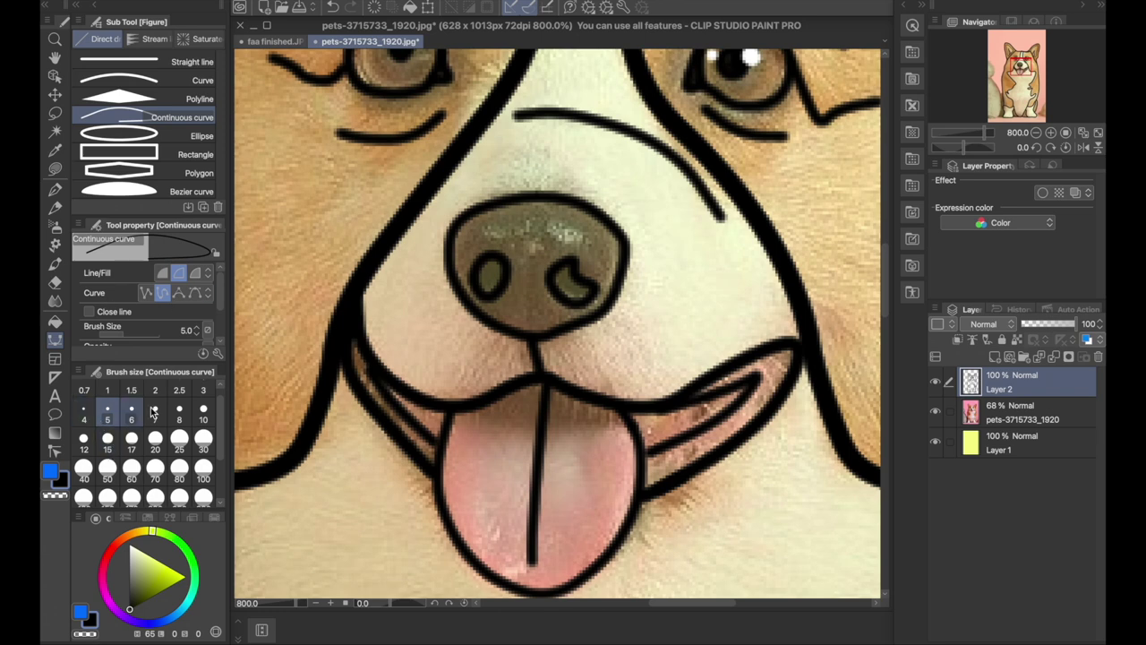
left_click(202, 389)
left_click(478, 234)
left_click(510, 241)
left_click(539, 259)
left_click(561, 246)
left_click(592, 247)
double_click(500, 220)
Step: Draw a thin wavy fur line across each shoulder, connecting the outer body outline with the edge of the white chest patch
key("super+minus")
key("super+minus")
scroll(591, 397, "down", 5)
key("super+plus")
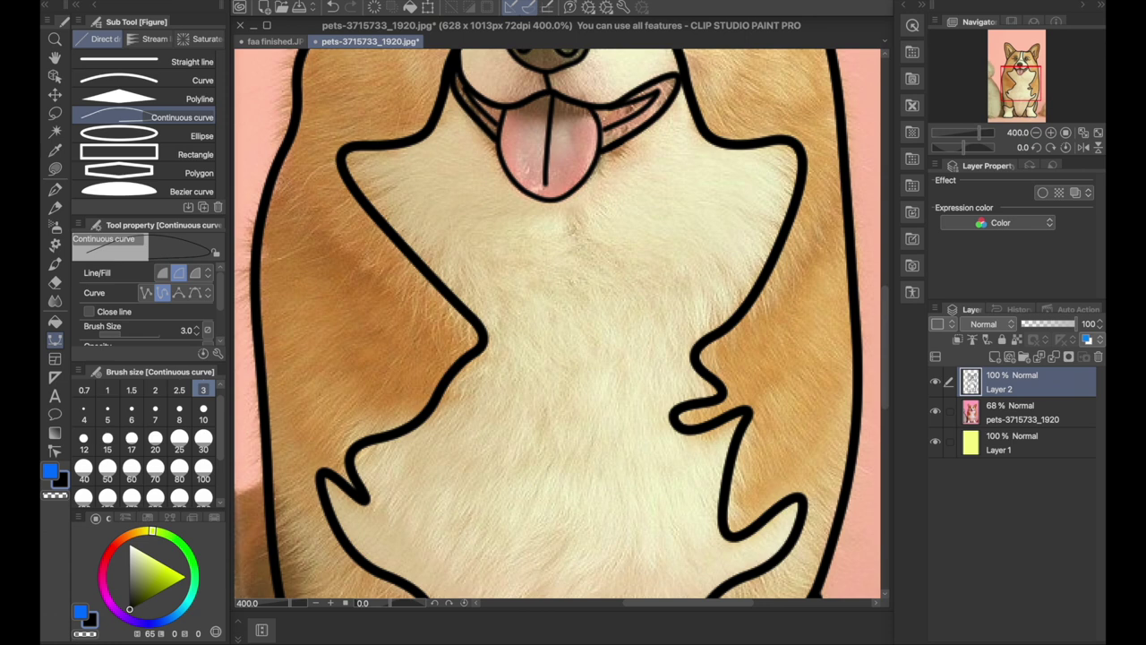
left_click(310, 200)
left_click(319, 236)
left_click(355, 247)
left_click(372, 283)
left_click(409, 297)
left_click(412, 324)
left_click(448, 333)
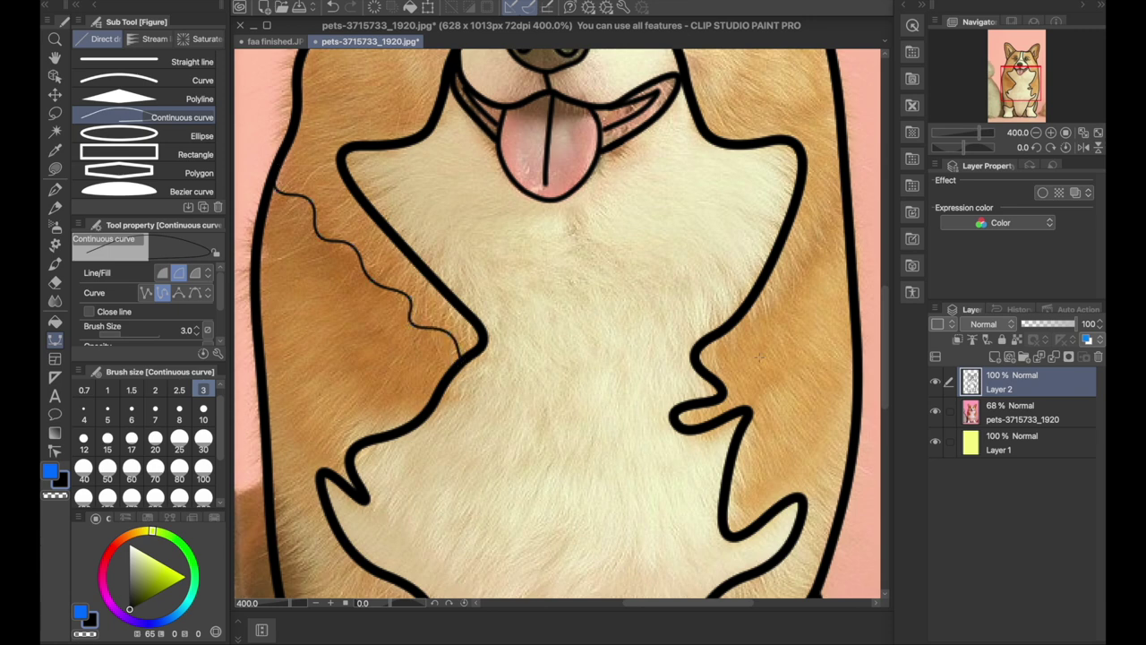
left_click(717, 381)
left_click(788, 289)
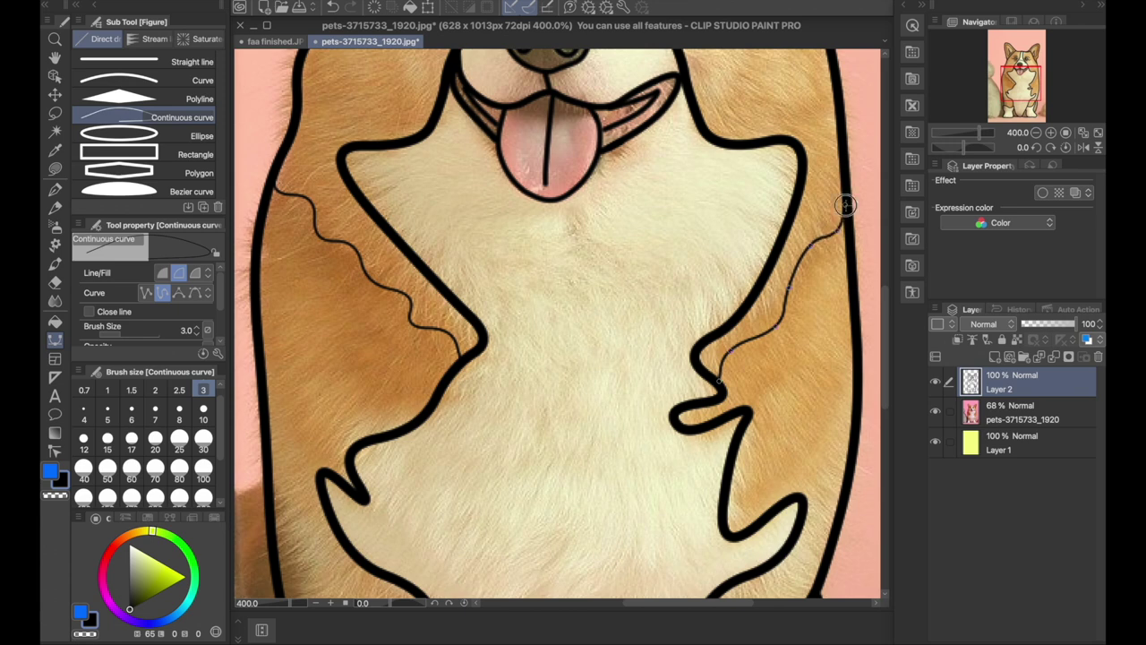
Step: Draw a thin curved fur line on each lower side of the body, from the white chest patch's edge to the outer outline
scroll(290, 380, "down", 5)
scroll(290, 380, "left", 4)
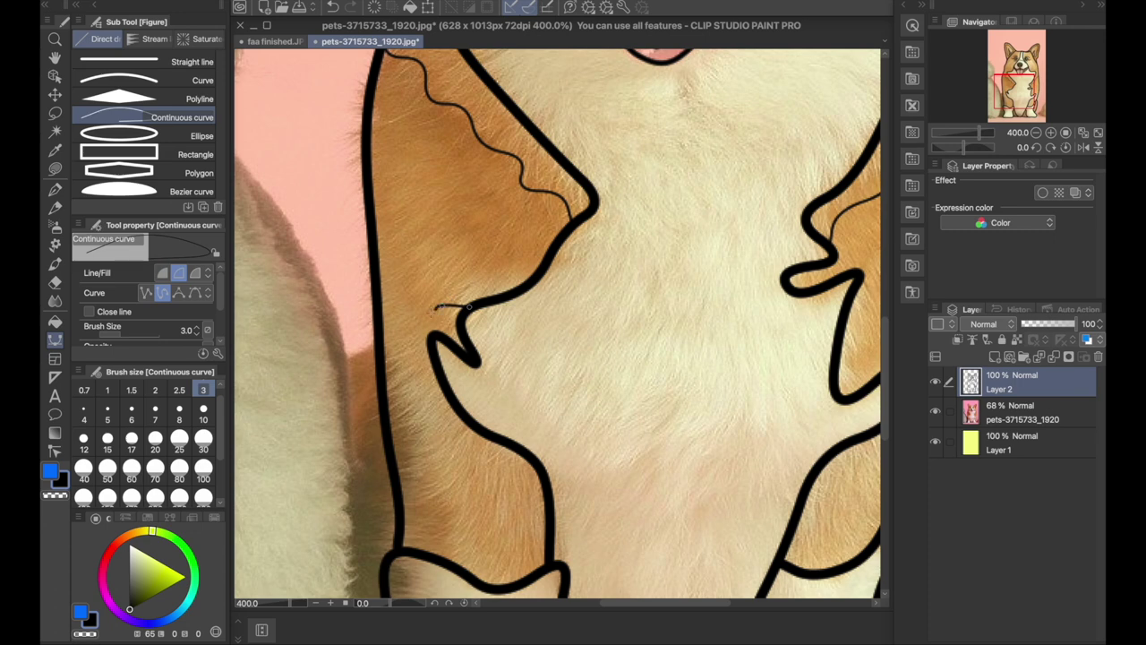
double_click(384, 360)
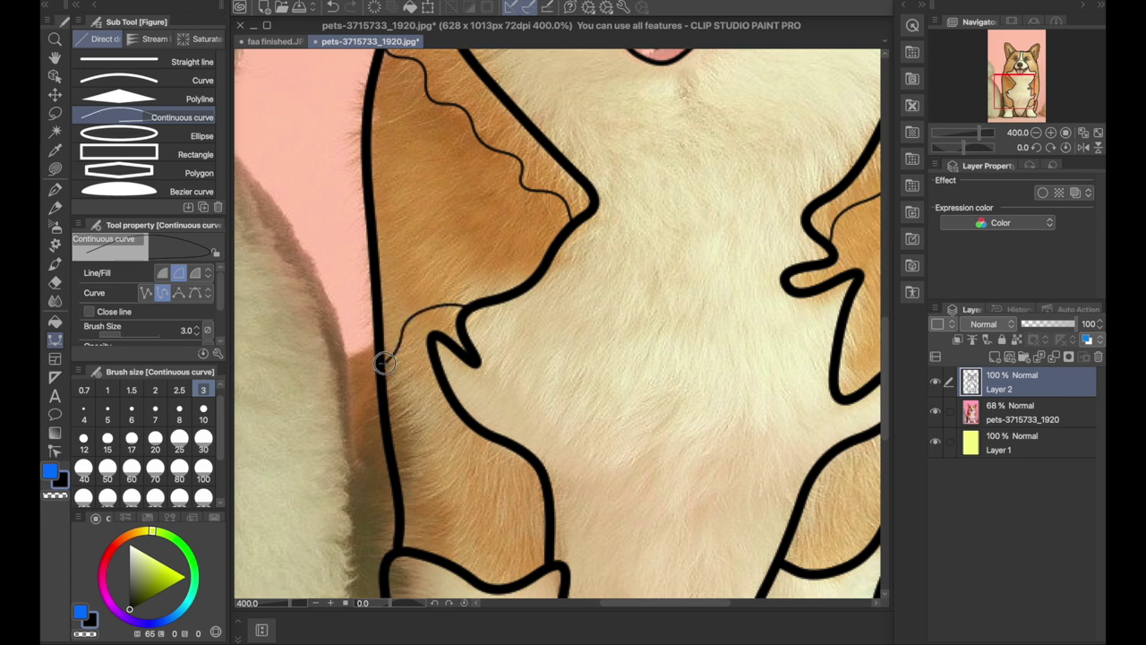
scroll(726, 403, "right", 8)
left_click(620, 352)
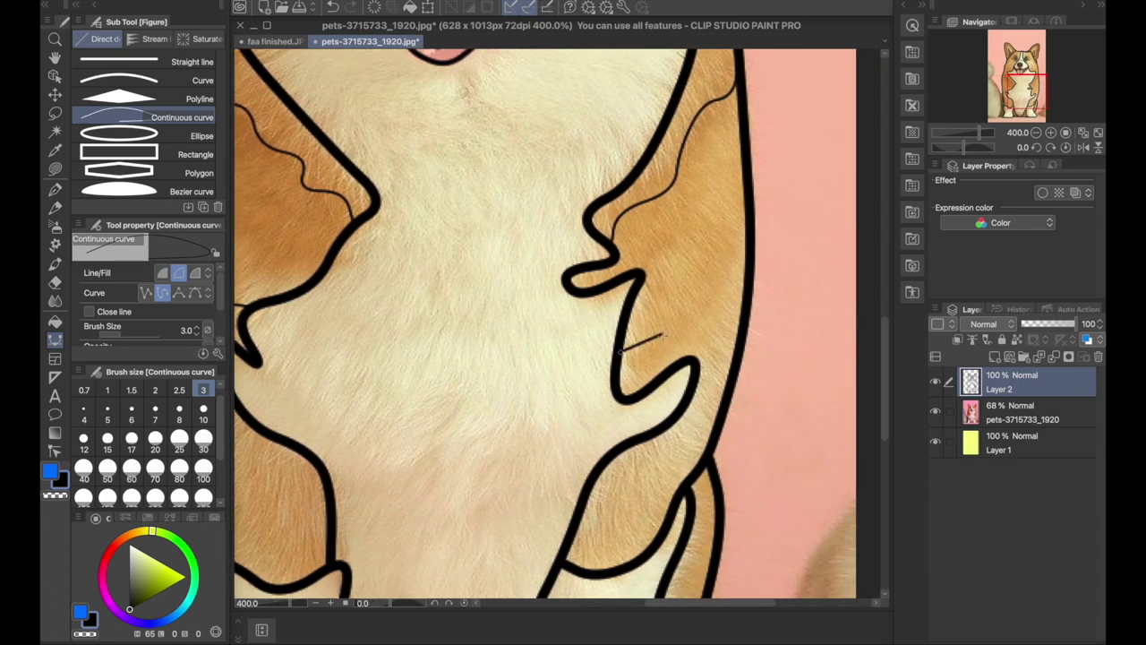
left_click(699, 308)
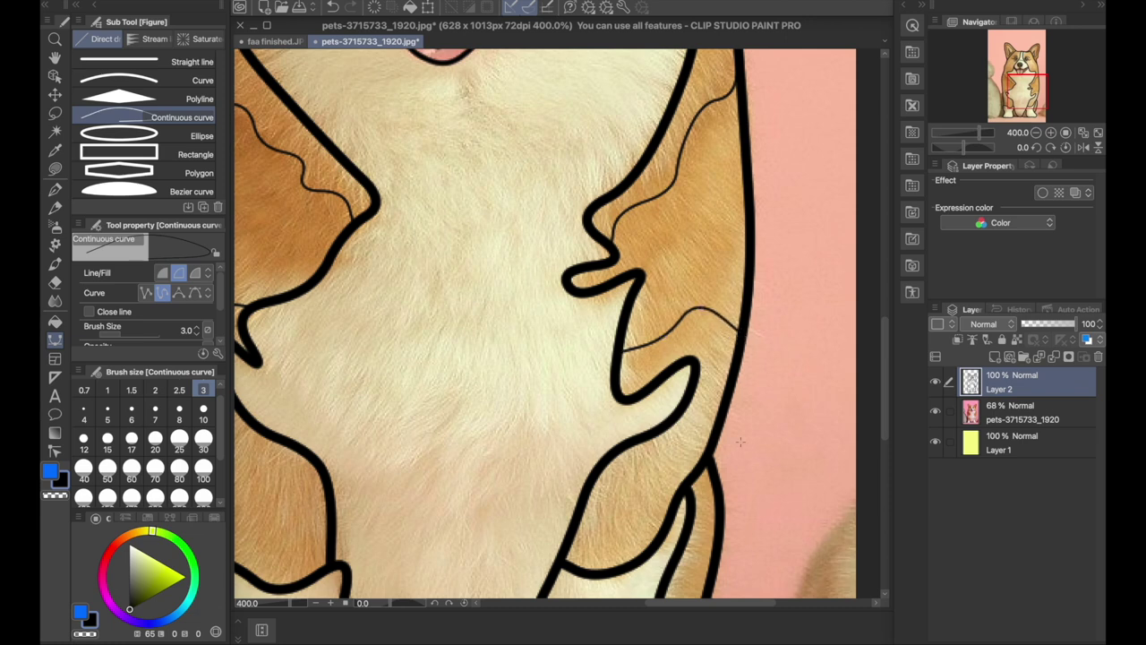
scroll(560, 409, "down", 10)
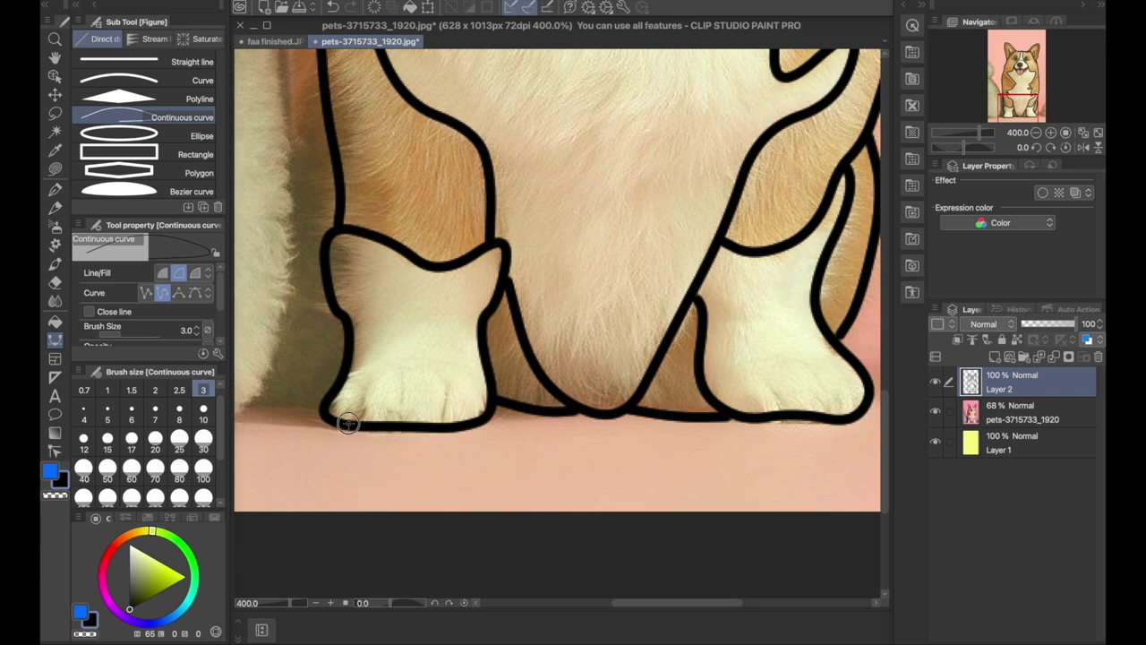
Step: Set the brush size to 5 and draw three short vertical toe lines on the front paw nearest the poodle
left_click(107, 414)
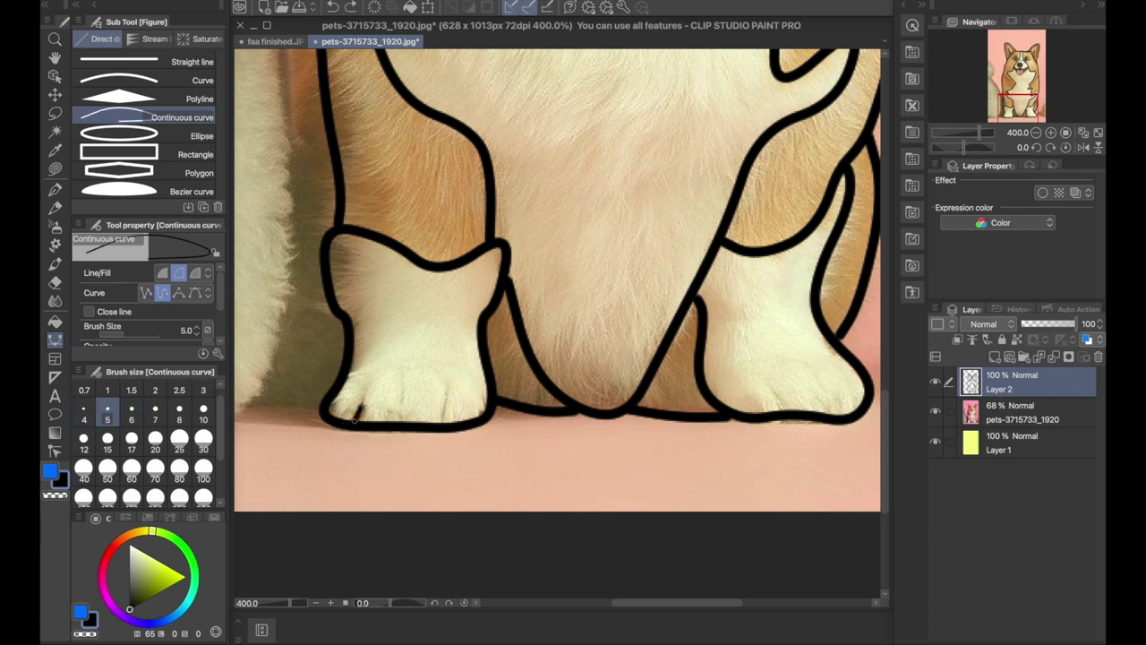
double_click(355, 420)
double_click(402, 362)
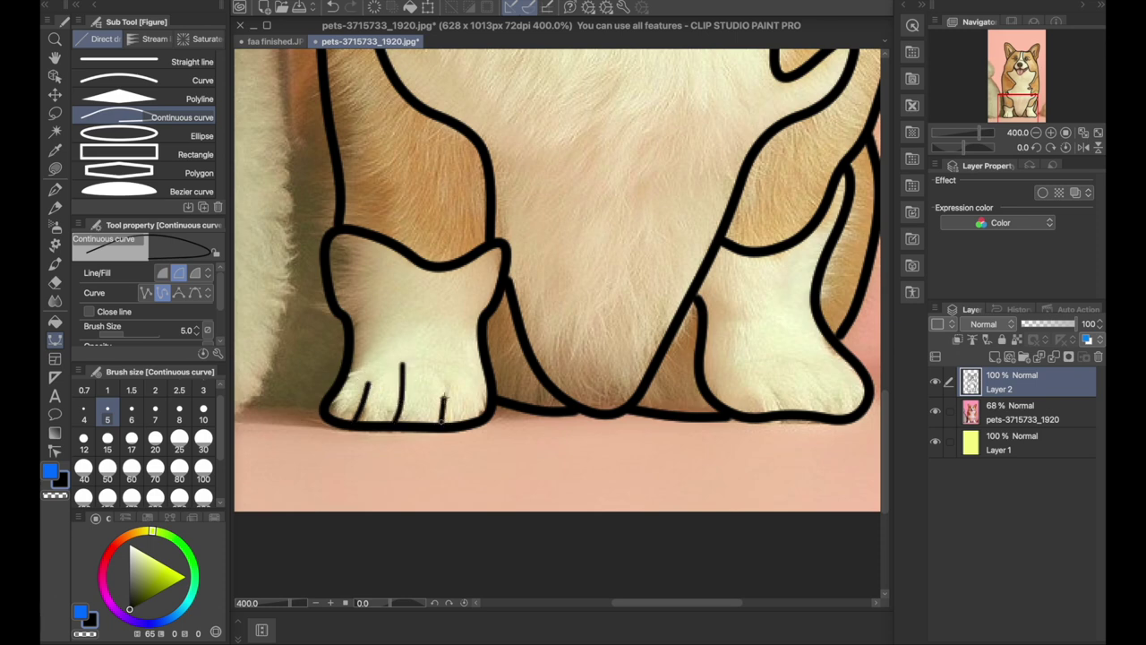
double_click(450, 374)
Step: Draw three short curved toe lines on the front paw farthest from the poodle
left_click(685, 386)
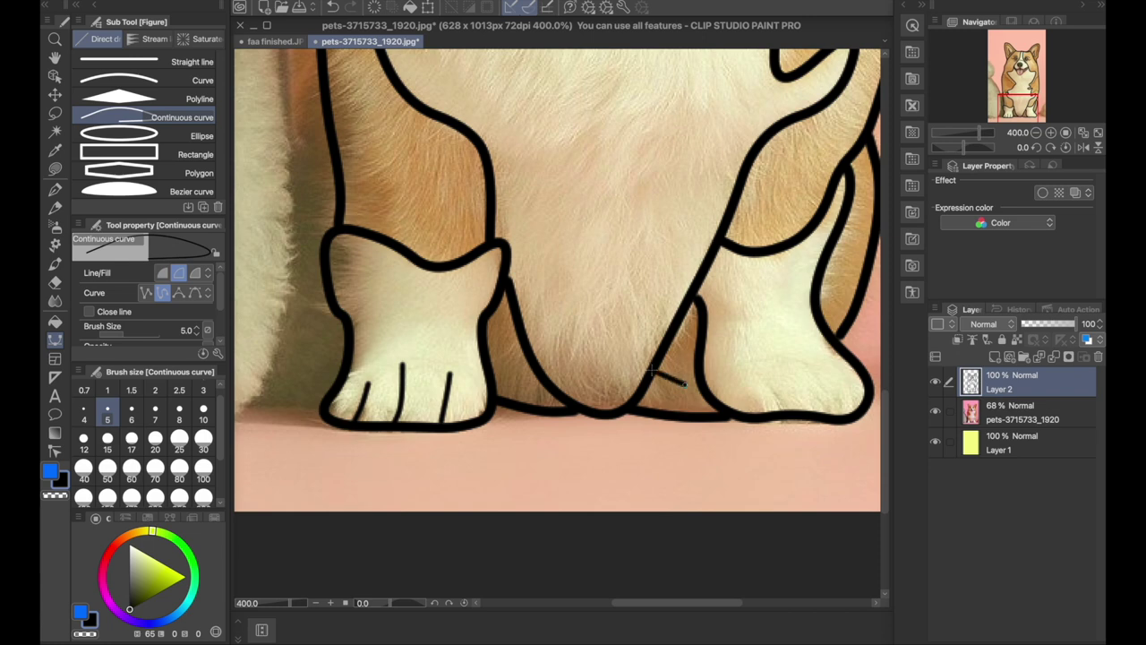
key("super+z")
scroll(677, 367, "right", 5)
left_click(599, 409)
double_click(574, 375)
left_click(629, 408)
double_click(611, 376)
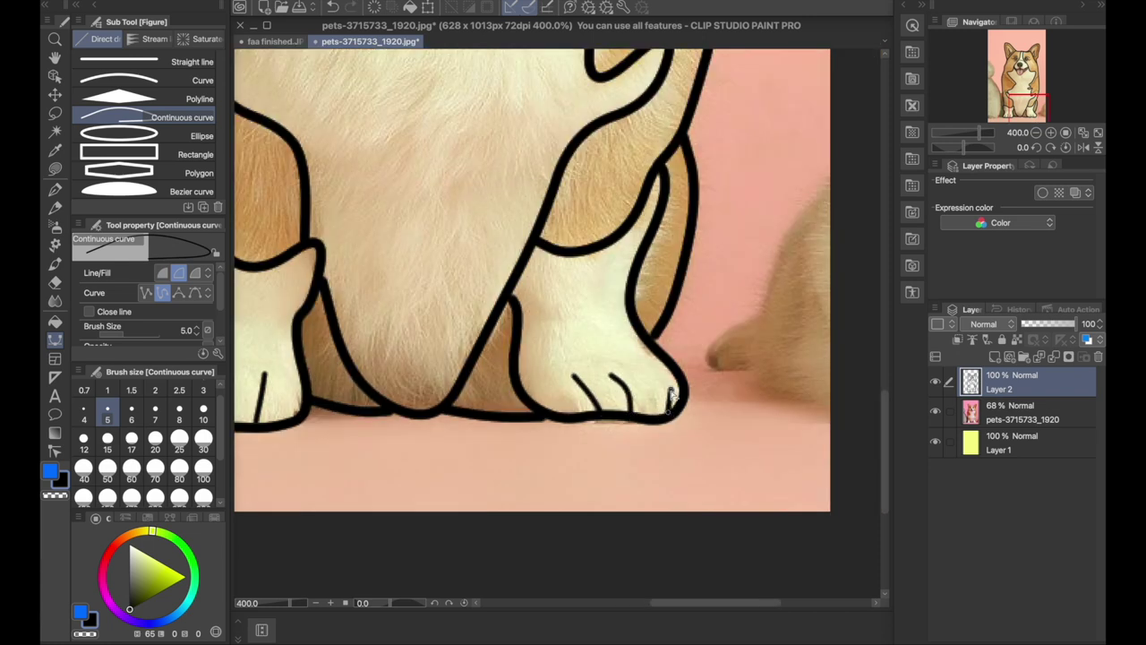
double_click(649, 366)
Step: Add a new raster layer, place it directly beneath the Layer 2 outlines, and make Layer 2 active
key("super+minus")
key("super+minus")
key("super+minus")
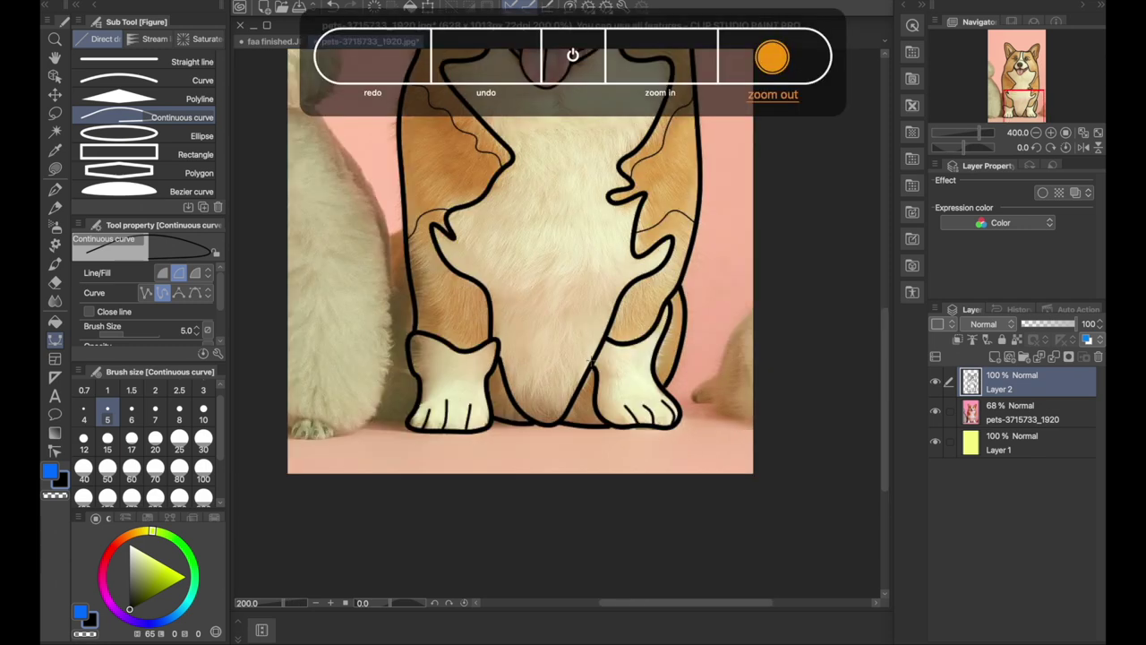
scroll(567, 232, "up", 4)
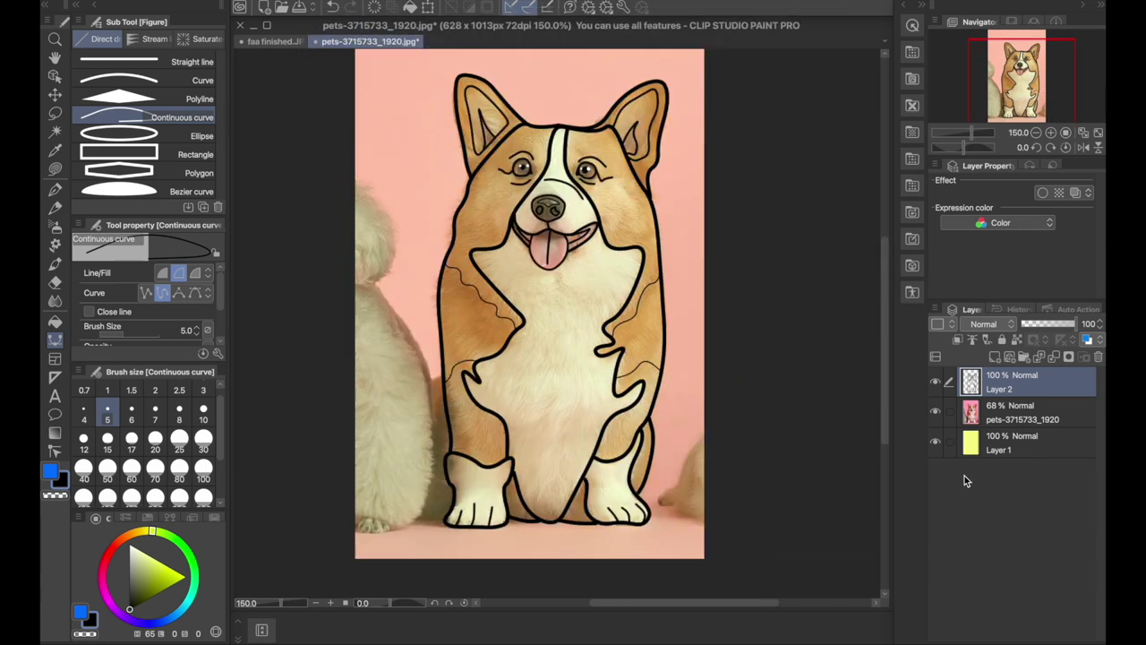
left_click(322, 2)
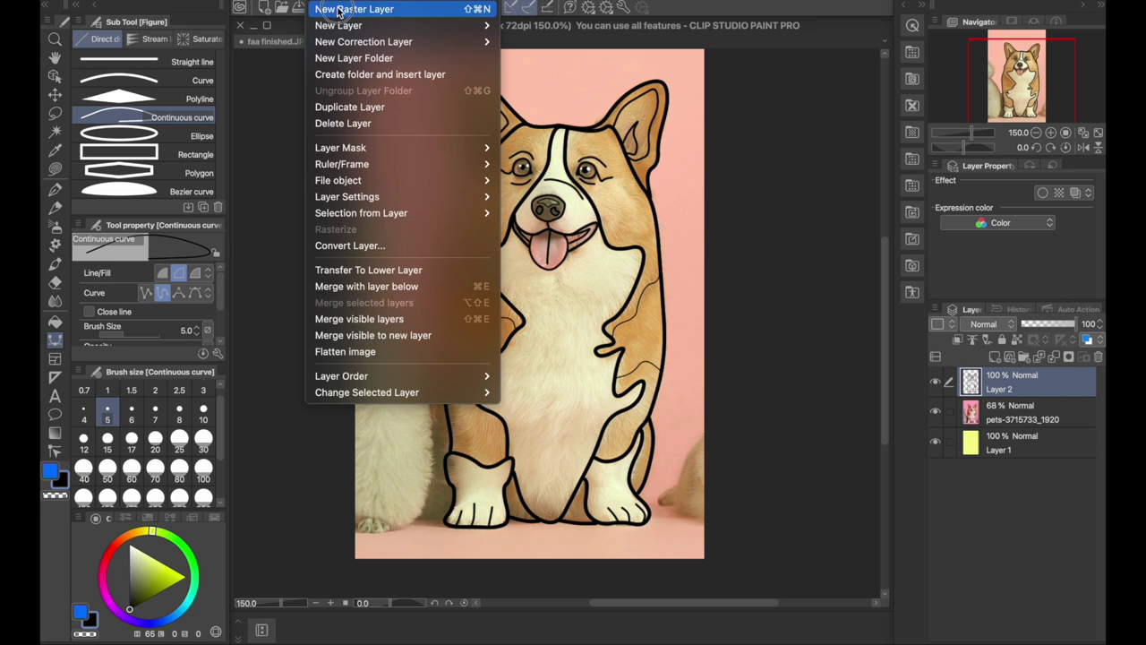
left_click(340, 9)
left_click_drag(996, 389, 997, 427)
left_click(996, 392)
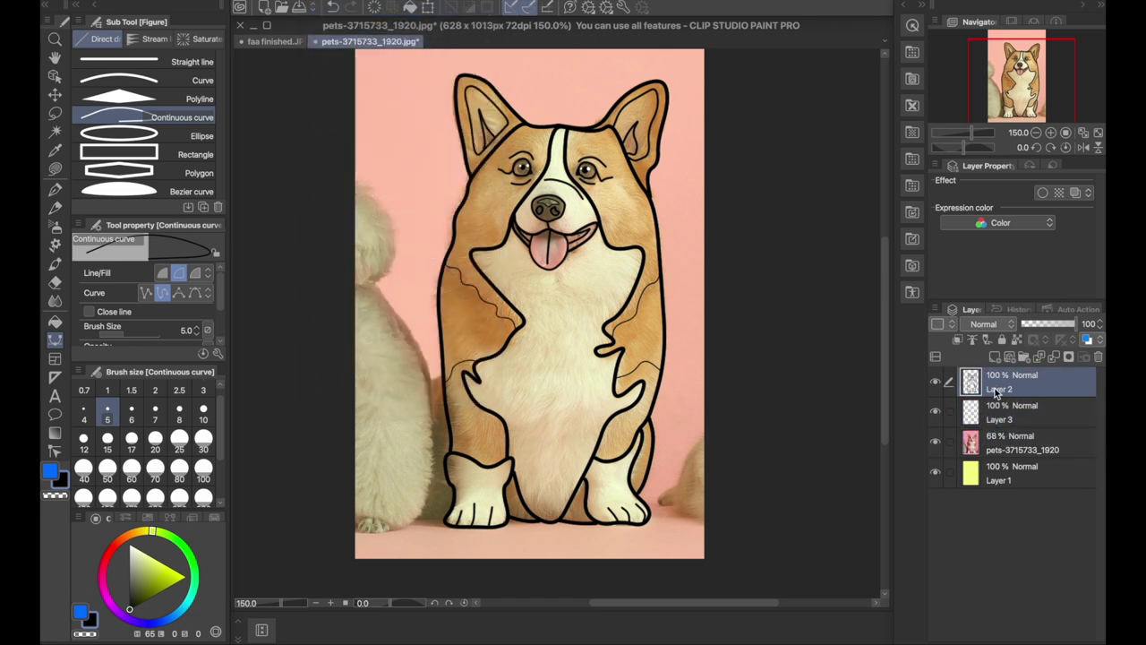
Step: Paste four copies of Layer 2, hide all the outline layers except Layer 2 Copy 4, and make that copy active
key("super+v")
key("super+v")
key("super+v")
key("super+v")
left_click_drag(936, 503, 935, 413)
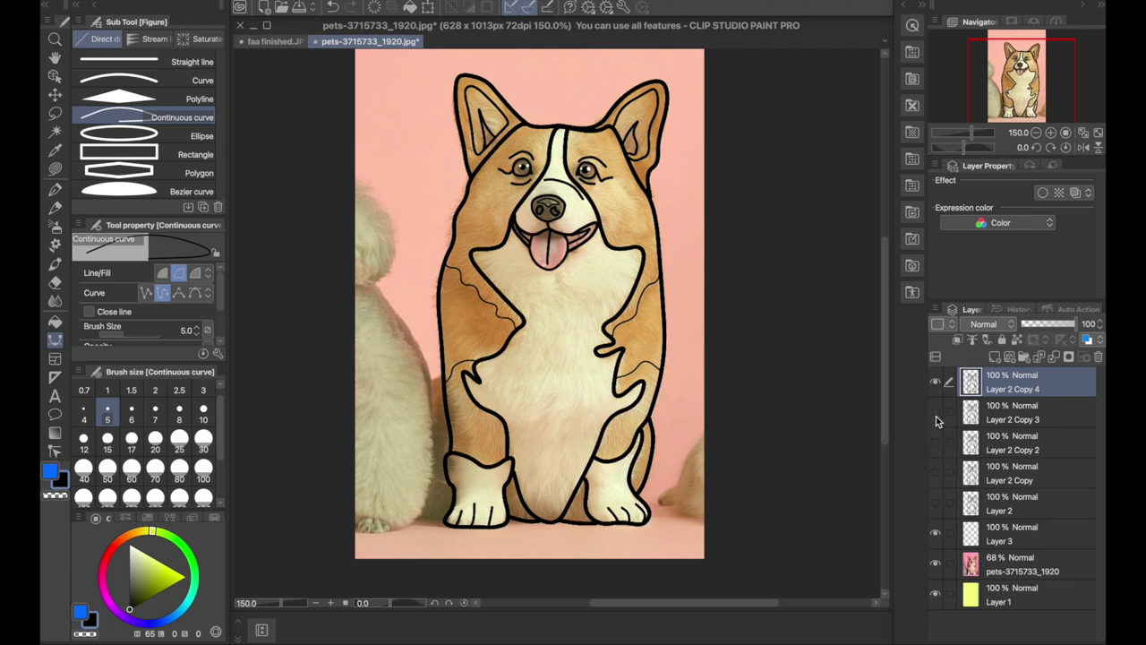
left_click(1004, 539)
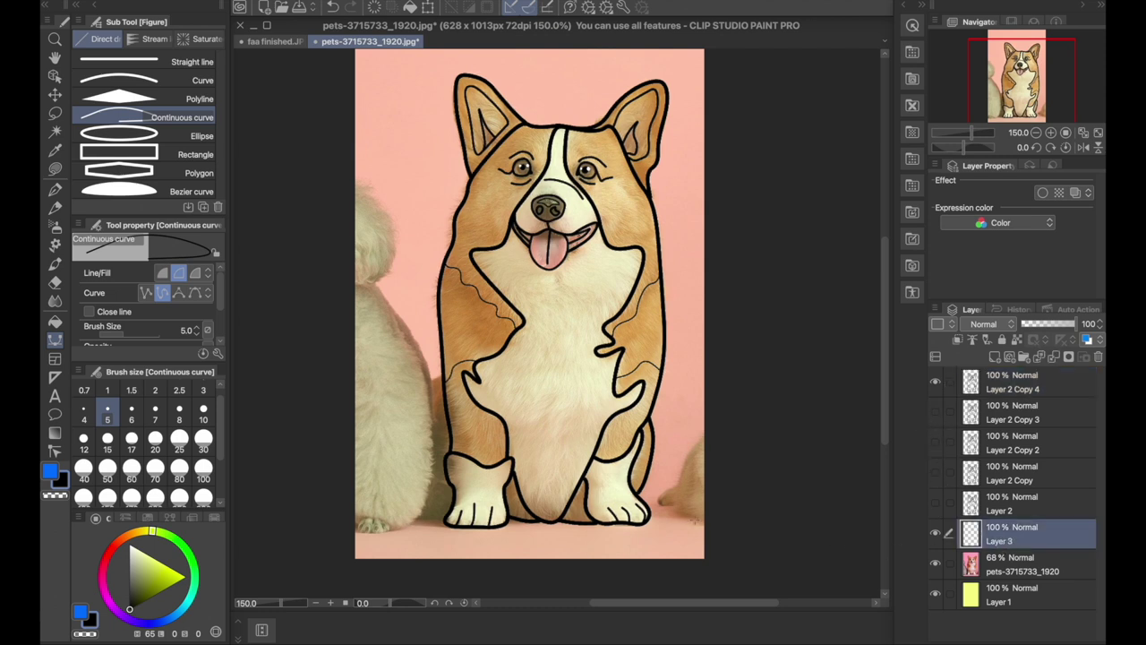
left_click(1025, 391)
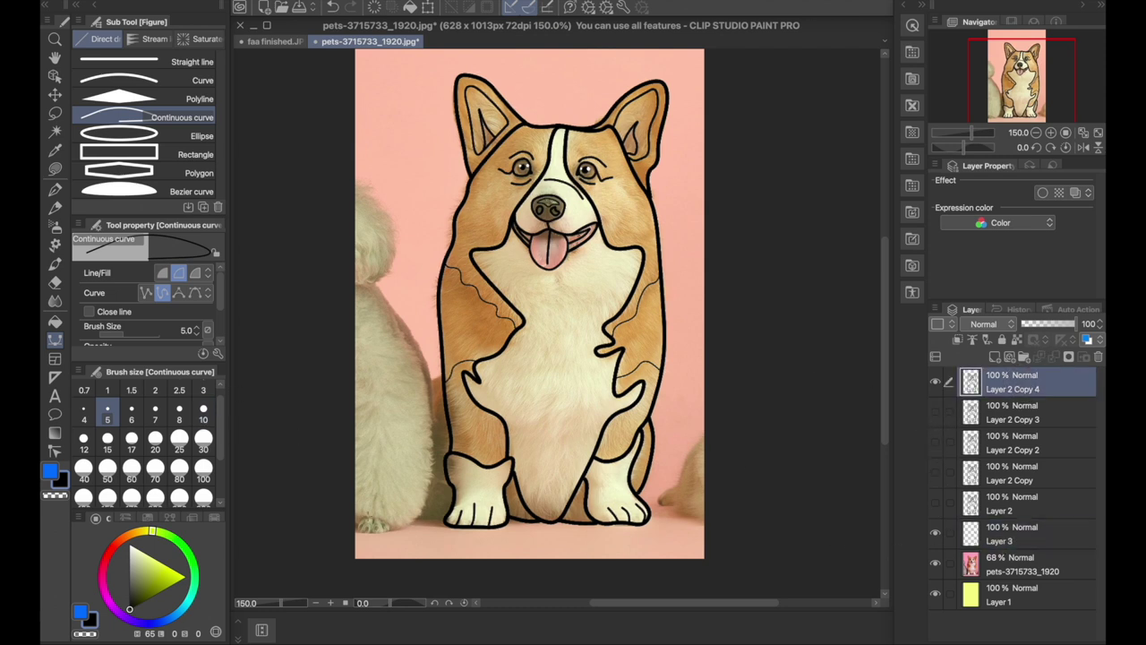
Step: Fill the background around the corgi with white using the Fill tool on Layer 2 Copy 4
left_click(55, 320)
left_click(130, 546)
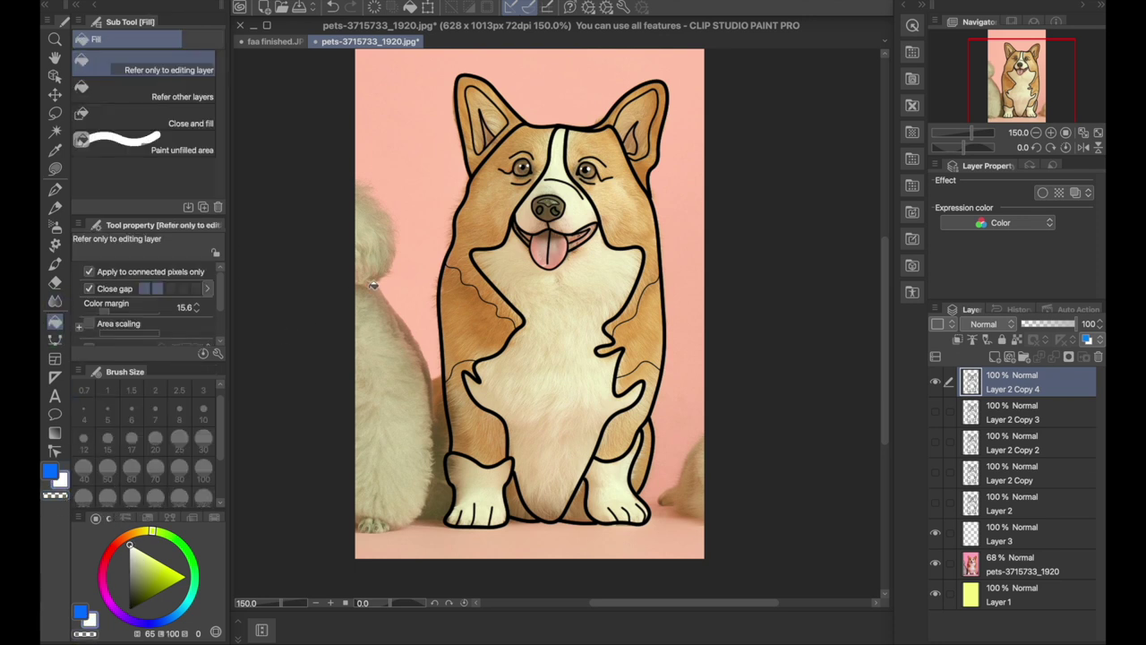
left_click(422, 143)
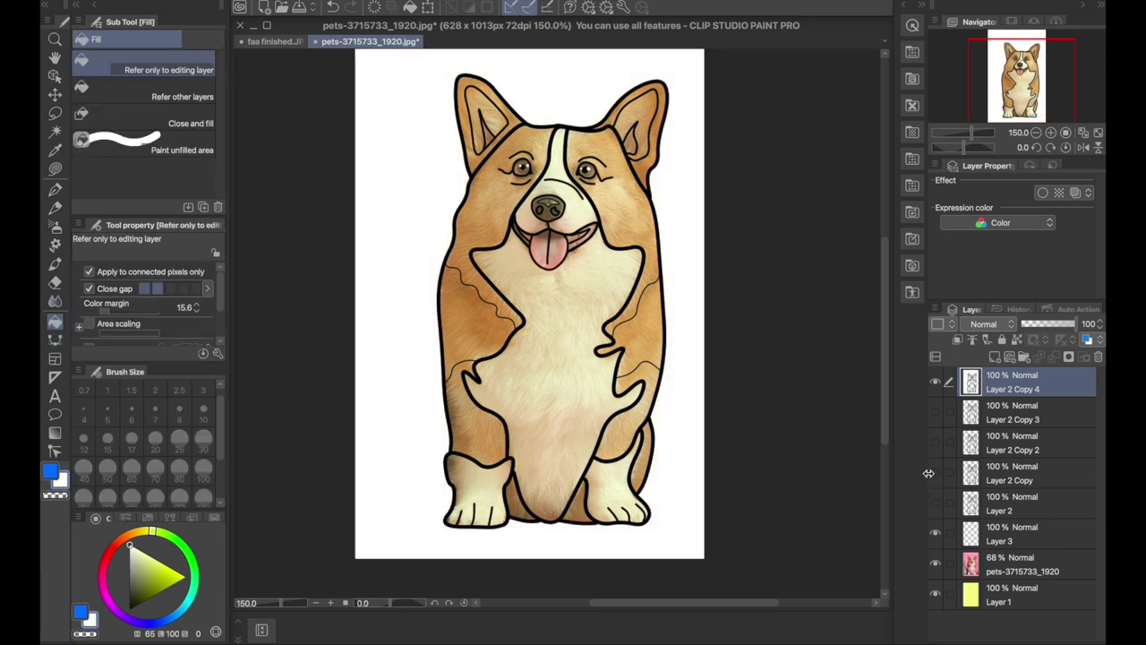
Step: Sample a light tan from the cheek fur and fill both sides of the corgi's face with it
left_click(632, 209, "alt")
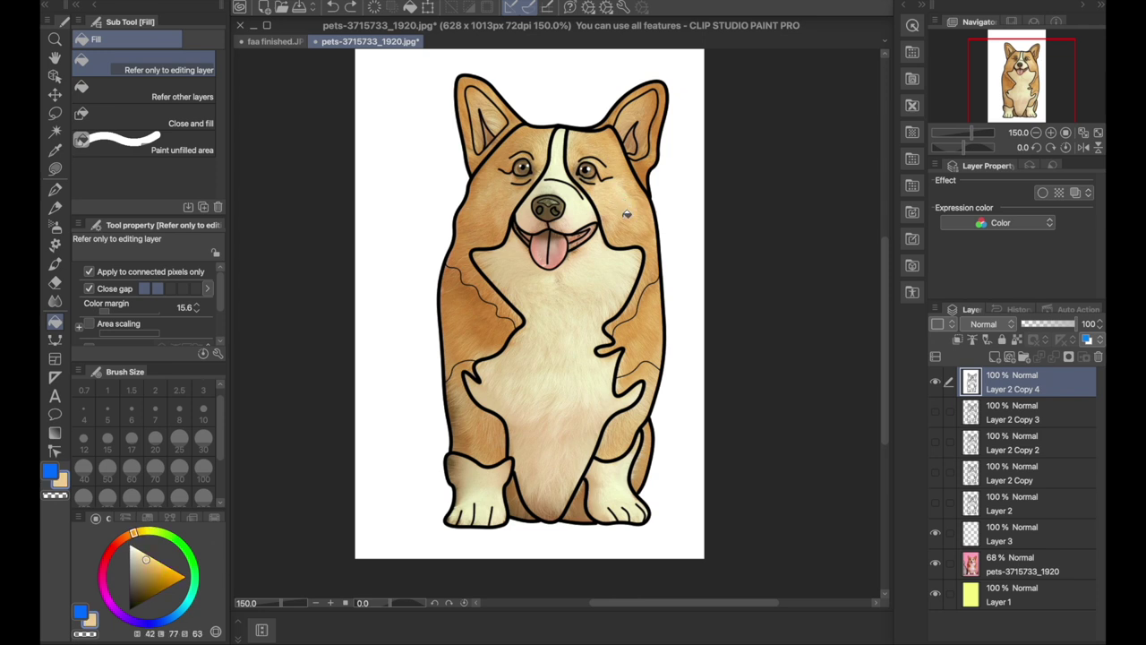
left_click(580, 233)
left_click(483, 208)
Step: Fill both shoulder patches with sampled orange-brown and the fur areas below them down to the paws with sampled tan
left_click(468, 312, "alt")
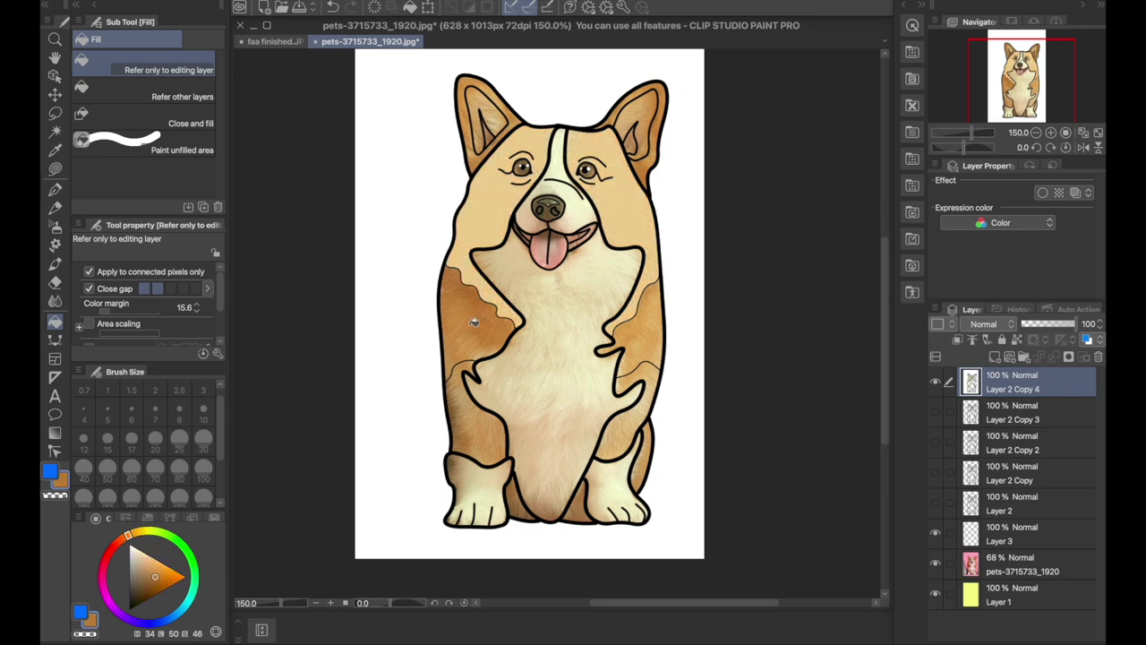
left_click(483, 329)
left_click(643, 337)
left_click(655, 381, "alt")
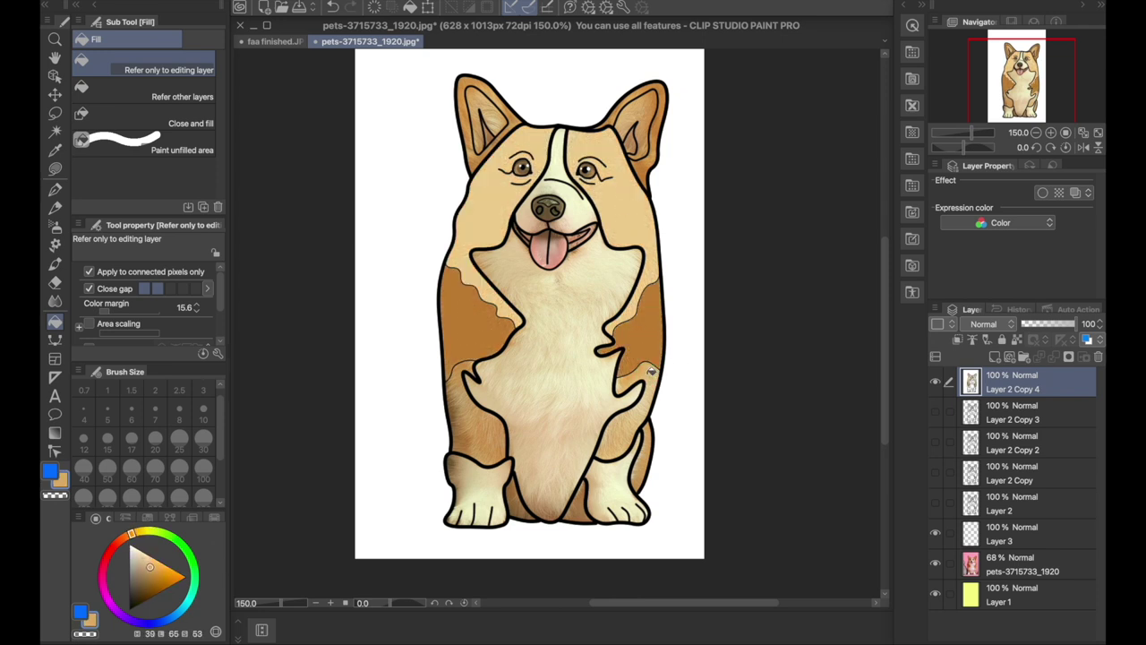
left_click(623, 384)
left_click(480, 424)
Step: Fill the chest patch with a cream sampled from its fur and both front paws with a pale cream sampled there
left_click(556, 403, "alt")
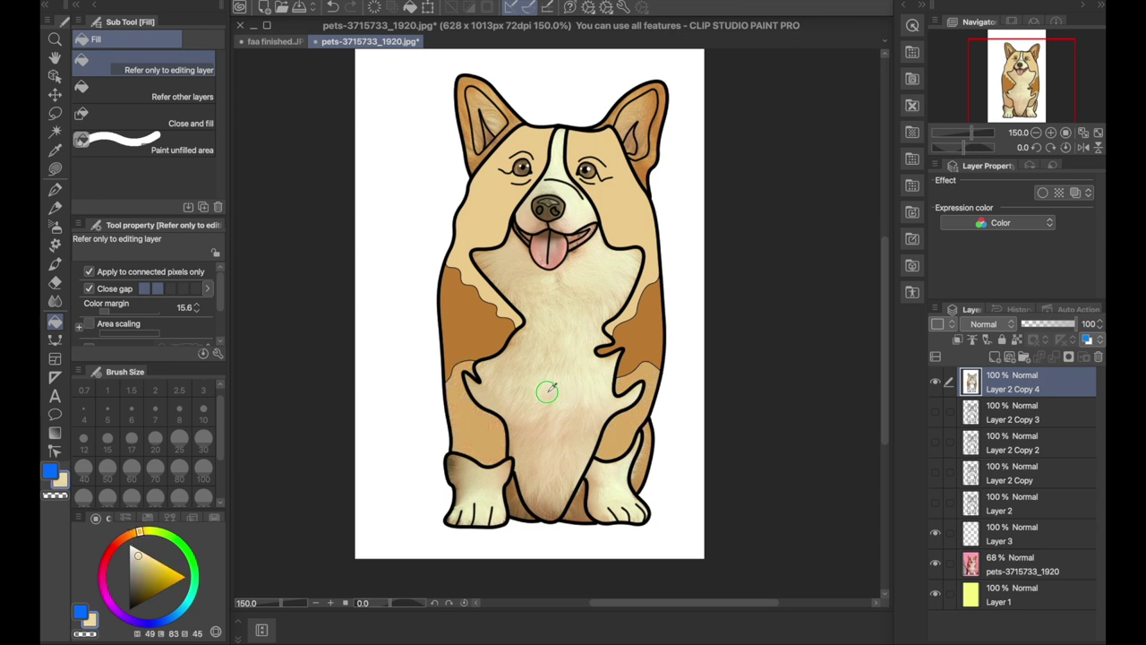
left_click(549, 387)
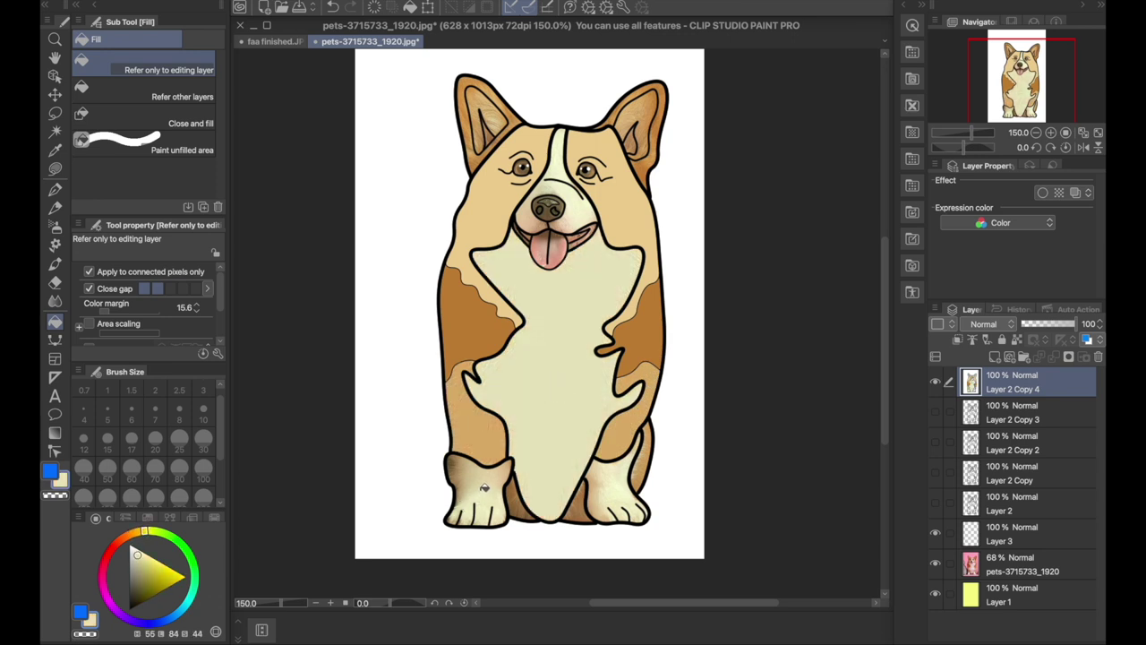
left_click(472, 497, "alt")
left_click(475, 481)
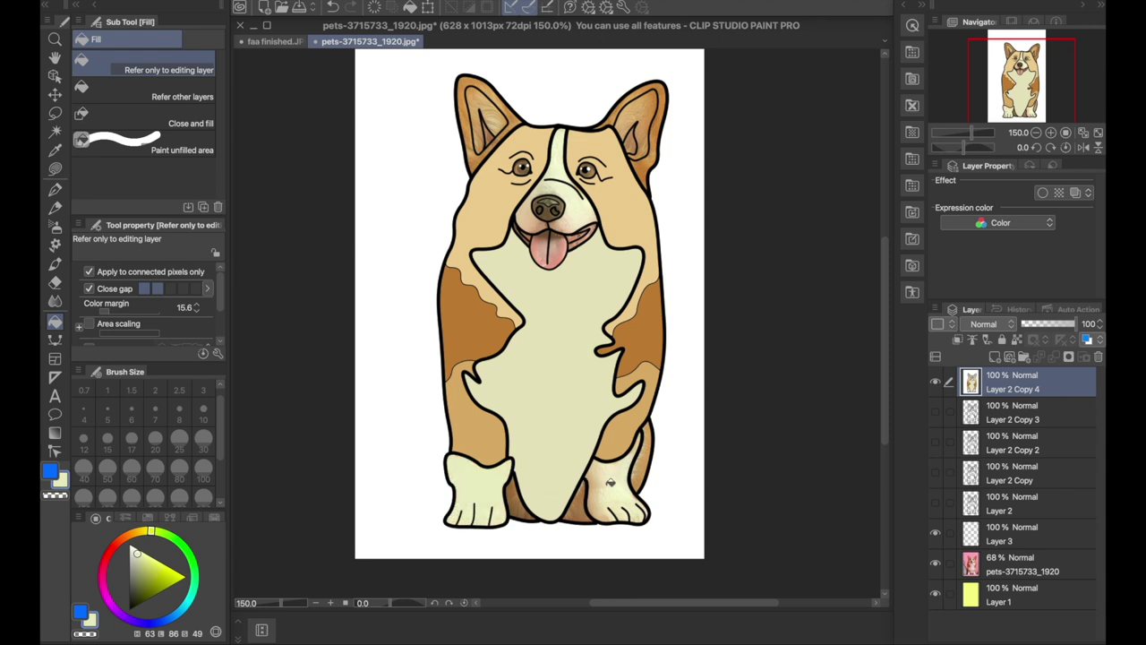
left_click(609, 483)
Step: Fill the hind areas between the front paws and behind the outer leg with browns sampled from the photo
left_click(573, 514, "alt")
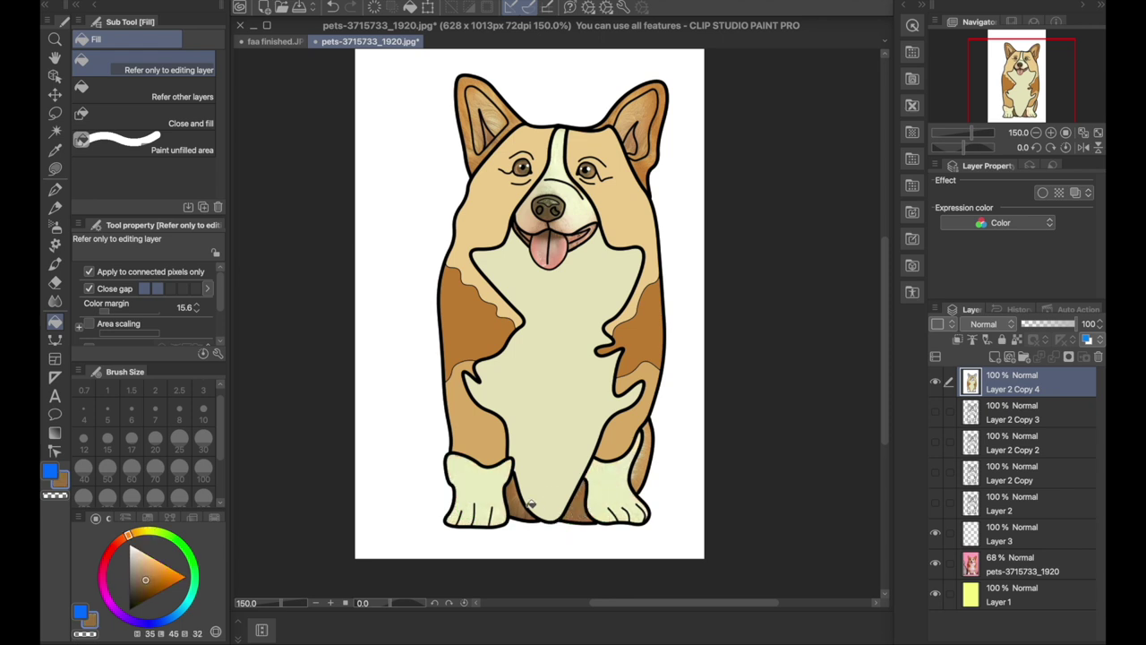
left_click(651, 462, "alt")
left_click(641, 464)
Step: Fill the rim, inner area and fold of the ear farthest from the poodle with browns sampled from each region
left_click_drag(666, 267, 666, 305)
key("super+plus")
key("super+plus")
key("super+plus")
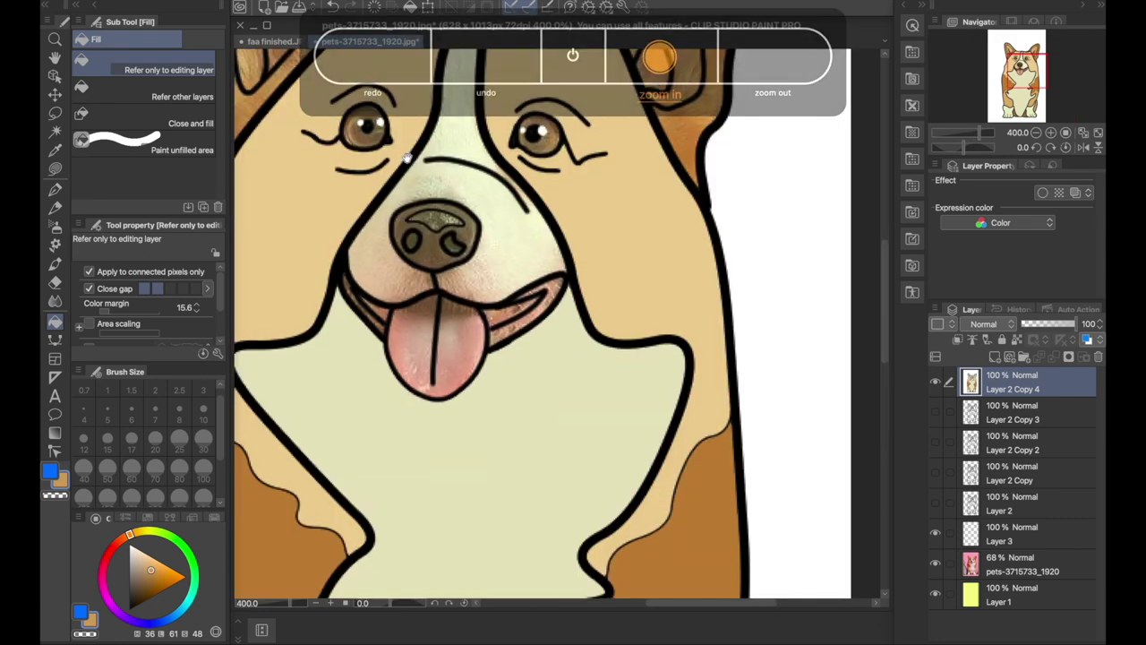
left_click_drag(407, 158, 422, 347)
left_click(688, 322)
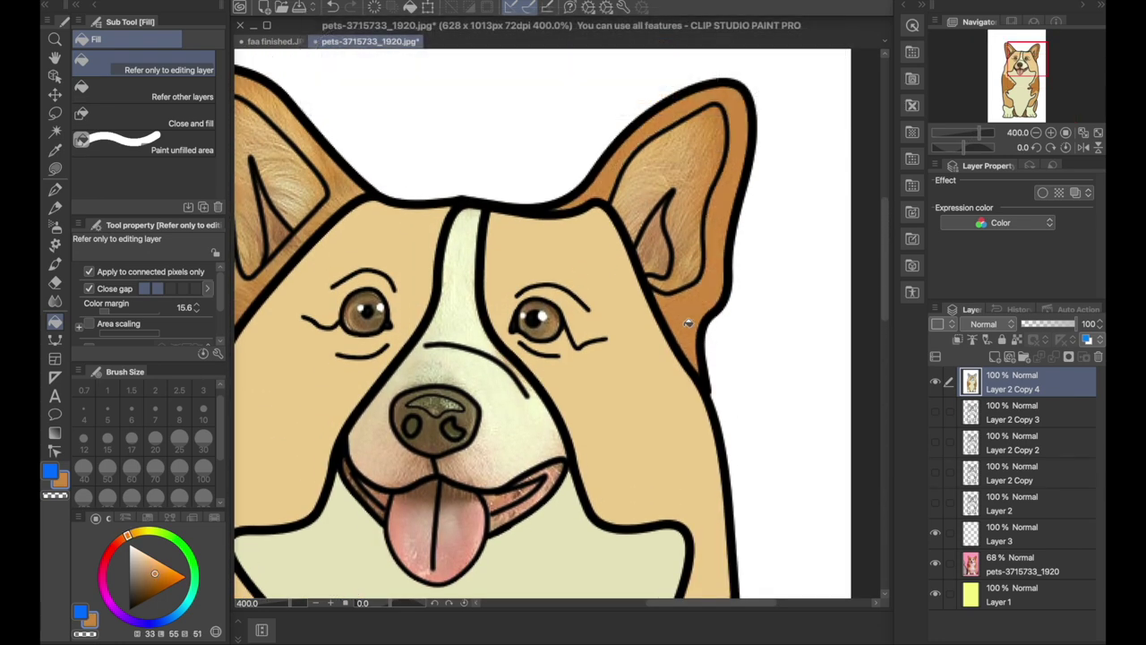
left_click(681, 165, "alt")
left_click(681, 165)
left_click(652, 250, "alt")
left_click(654, 250)
Step: Fill the rim, inner area and fold of the ear nearest the poodle with browns sampled from each region
left_click_drag(284, 261, 455, 263)
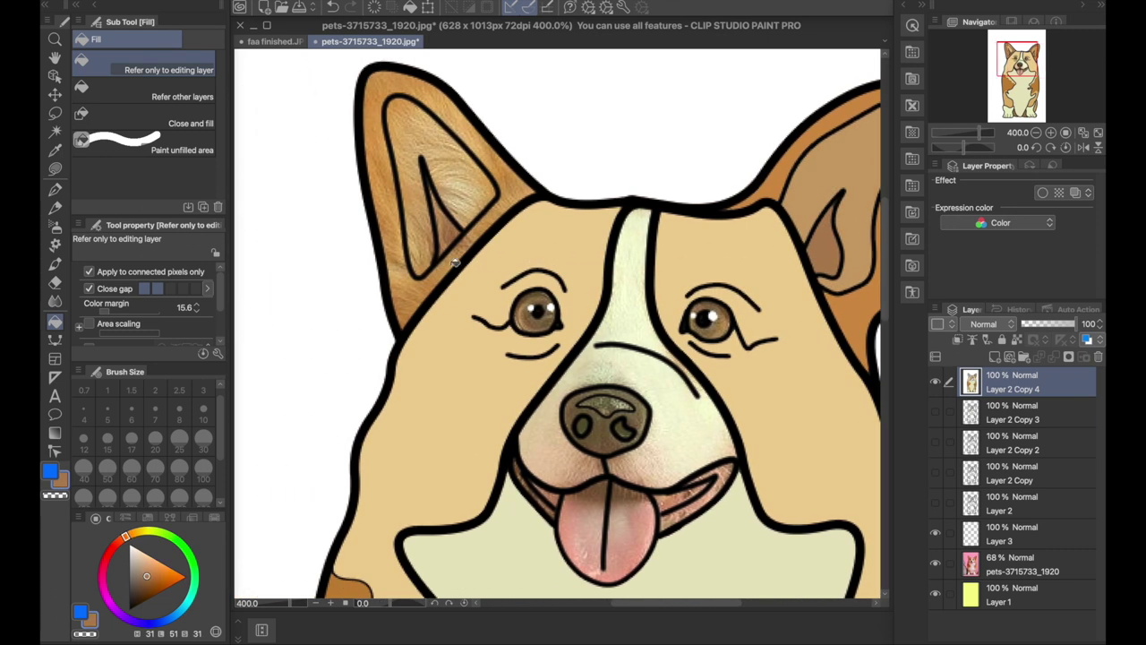
left_click(406, 306, "alt")
left_click(407, 306)
left_click(419, 242, "alt")
left_click(421, 240)
left_click(451, 239, "alt")
left_click(450, 237)
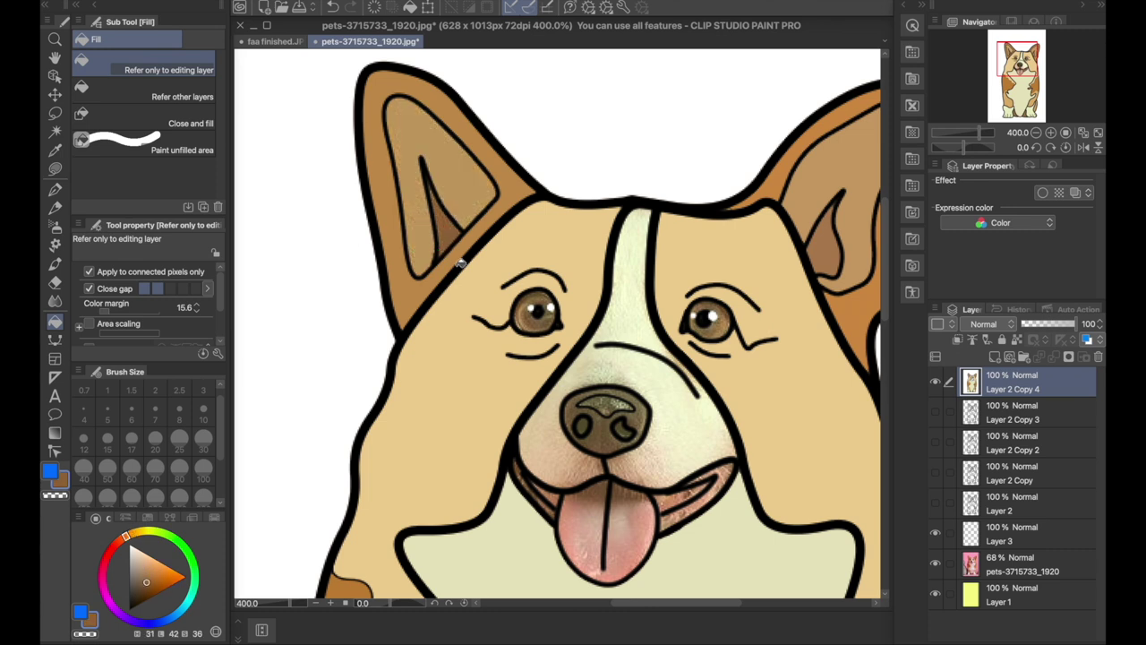
Step: Fill the irises of both eyes with browns sampled from each eye
scroll(613, 413, "down", 3)
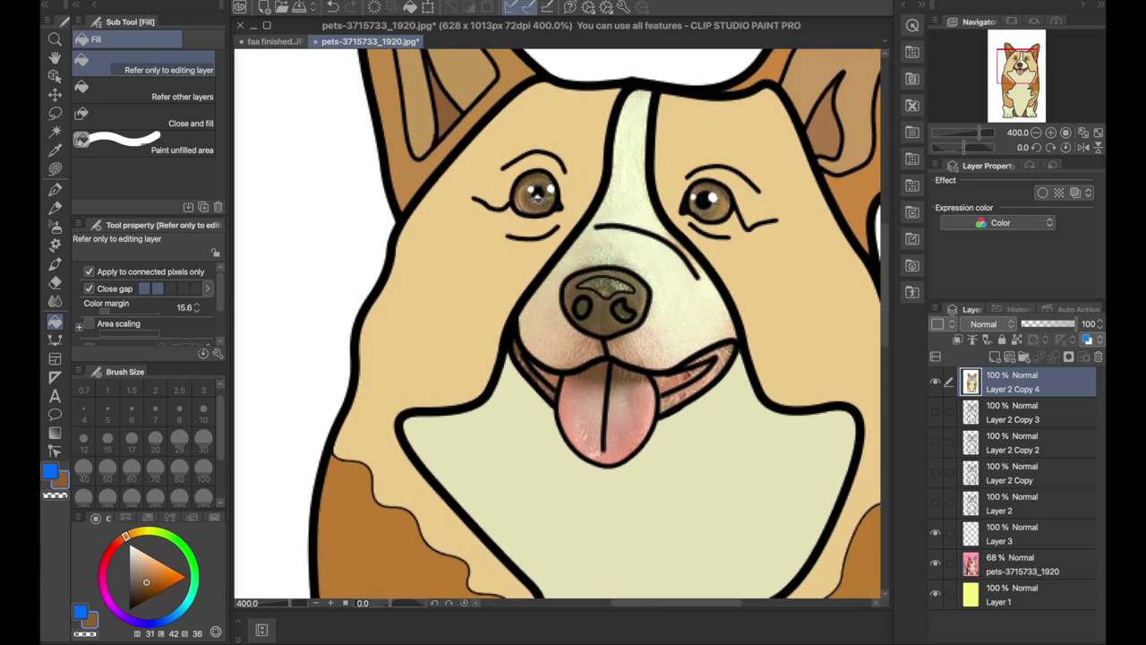
left_click(525, 204, "alt")
left_click(526, 203)
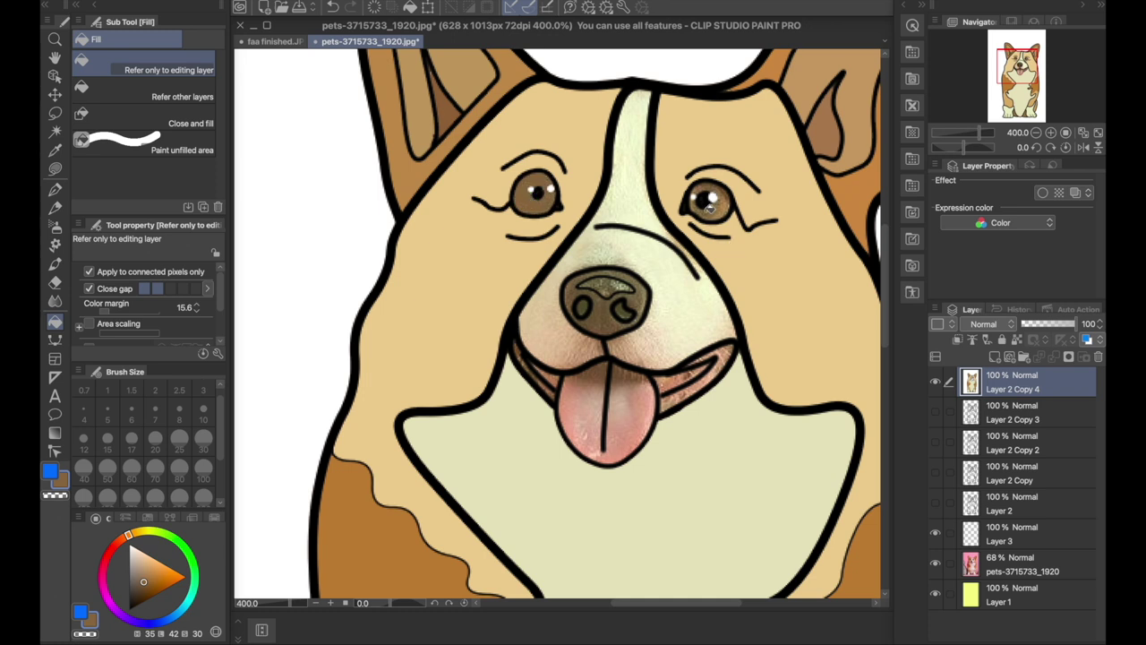
left_click(723, 209, "alt")
left_click(715, 208)
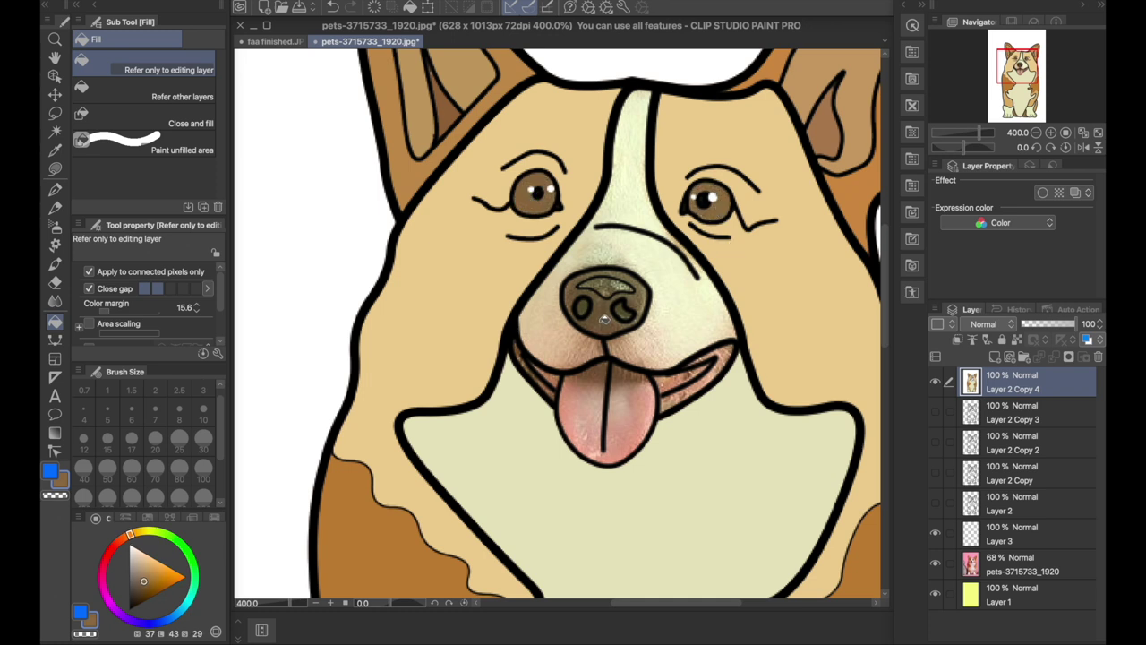
Step: Fill the highlight shape on the nose with sampled olive and the surrounding nose with sampled brown
left_click(605, 287, "alt")
left_click(610, 284)
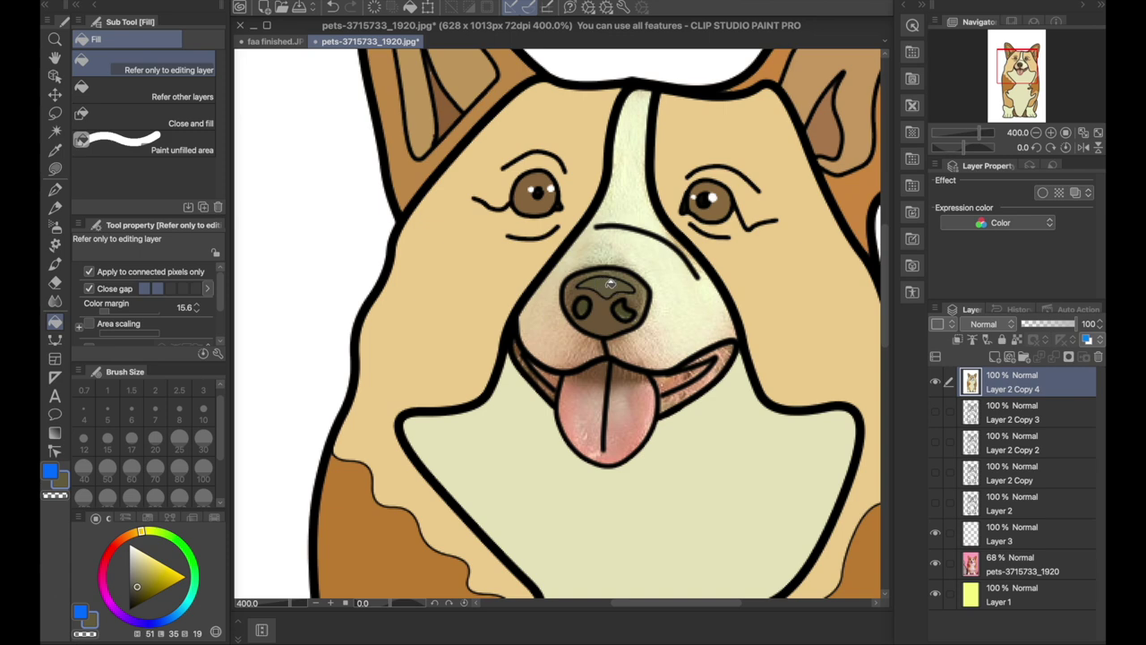
scroll(776, 102, "up", 2)
left_click_drag(371, 456, 423, 399)
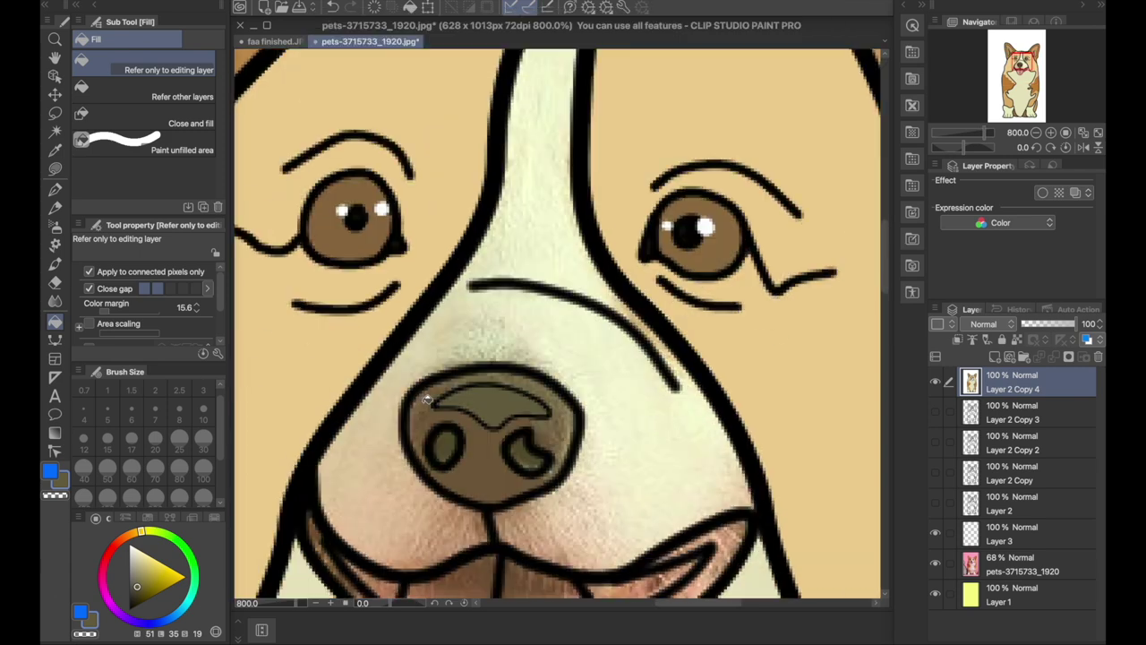
left_click(419, 401, "alt")
left_click(419, 407)
left_click(561, 429)
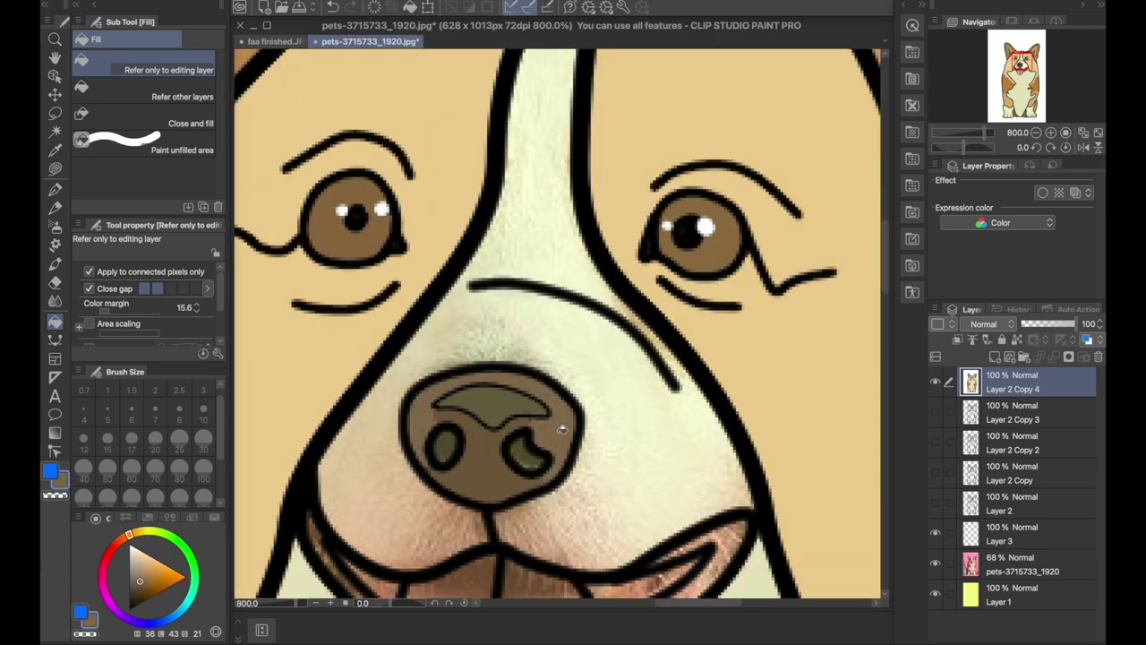
left_click(494, 474)
key("super+z")
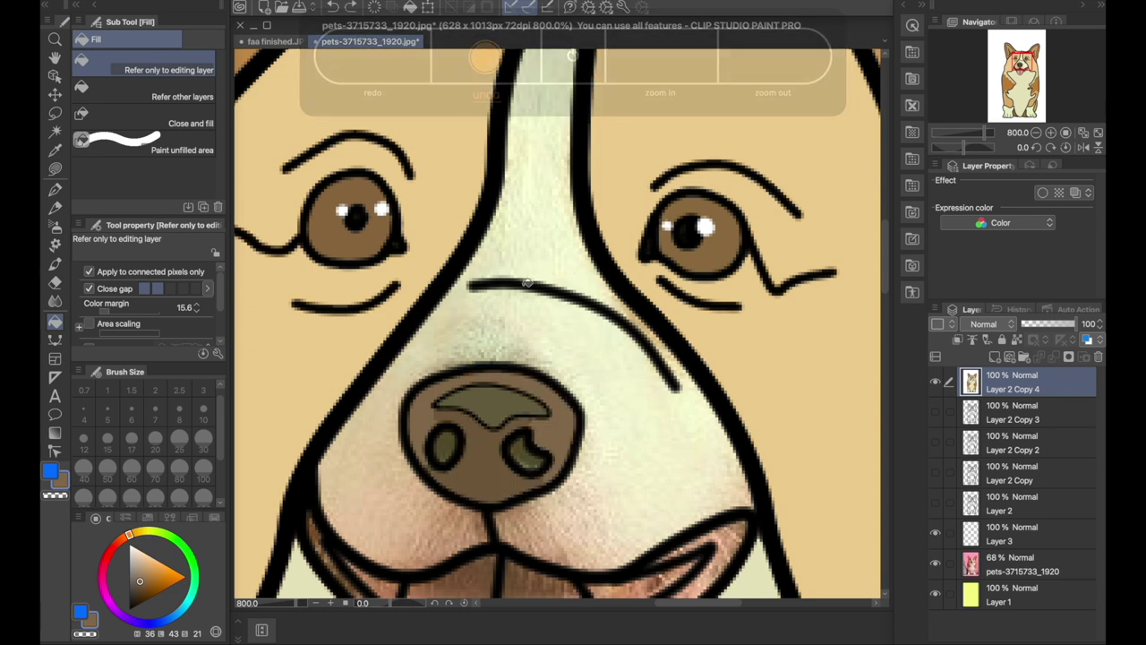
Step: Sample a pale cream from the muzzle and fill the muzzle and the forehead stripe with it
left_click(529, 302, "alt")
left_click(530, 318)
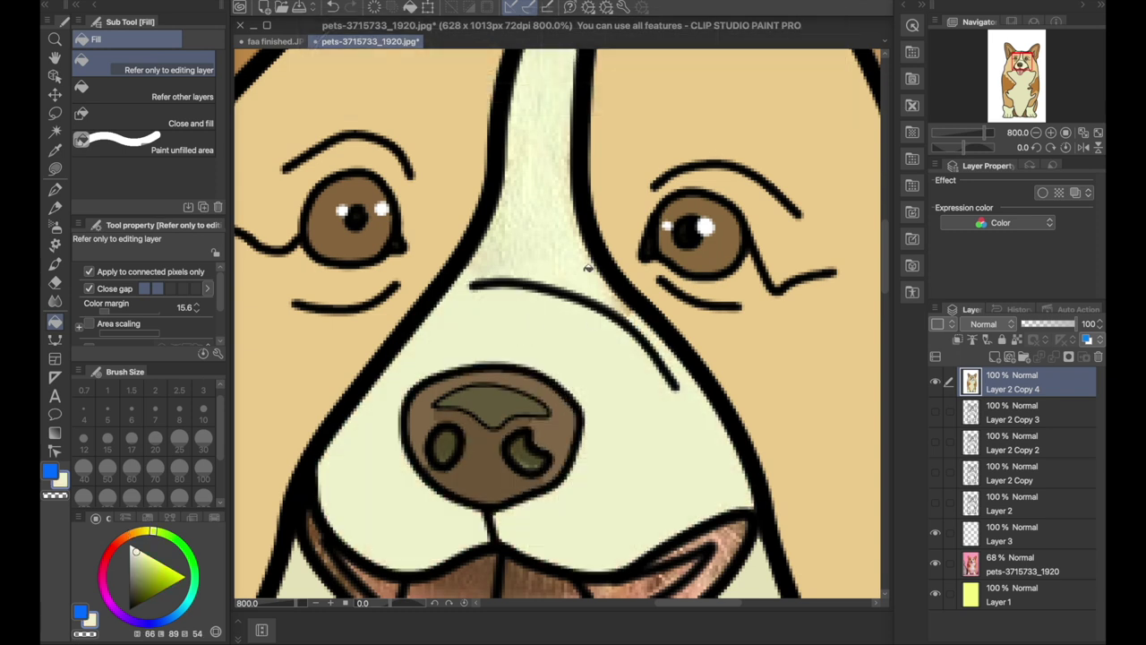
left_click(545, 228)
Step: Sample a dark olive from a nostril and fill the nostrils and the nose's highlight shape with it
left_click_drag(656, 345, 609, 298)
left_click(396, 402, "alt")
left_click(396, 402)
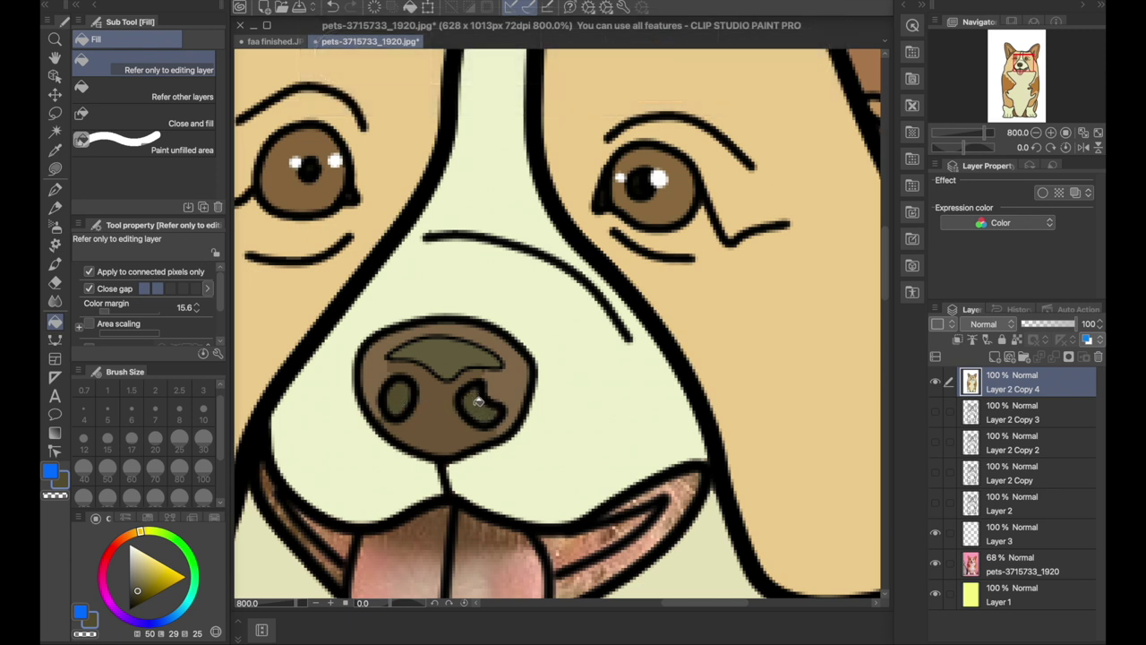
left_click(447, 353)
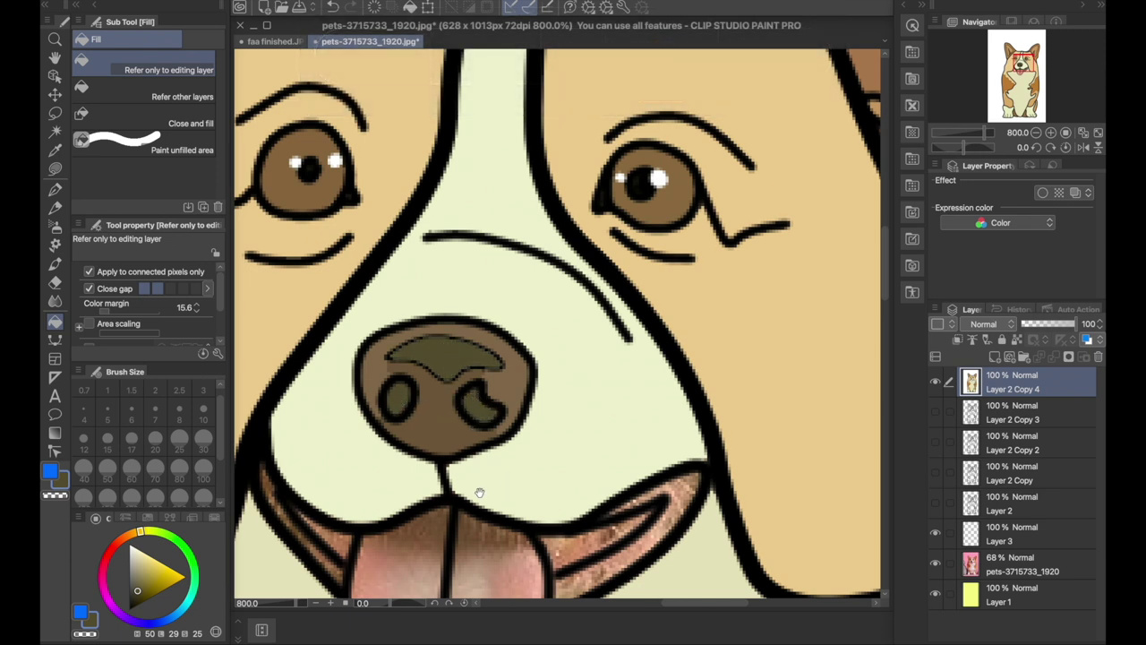
Step: Fill the tongue with pink sampled from it and the inner corners of the mouth with sampled orange-brown
scroll(479, 492, "down", 4)
left_click(374, 465, "alt")
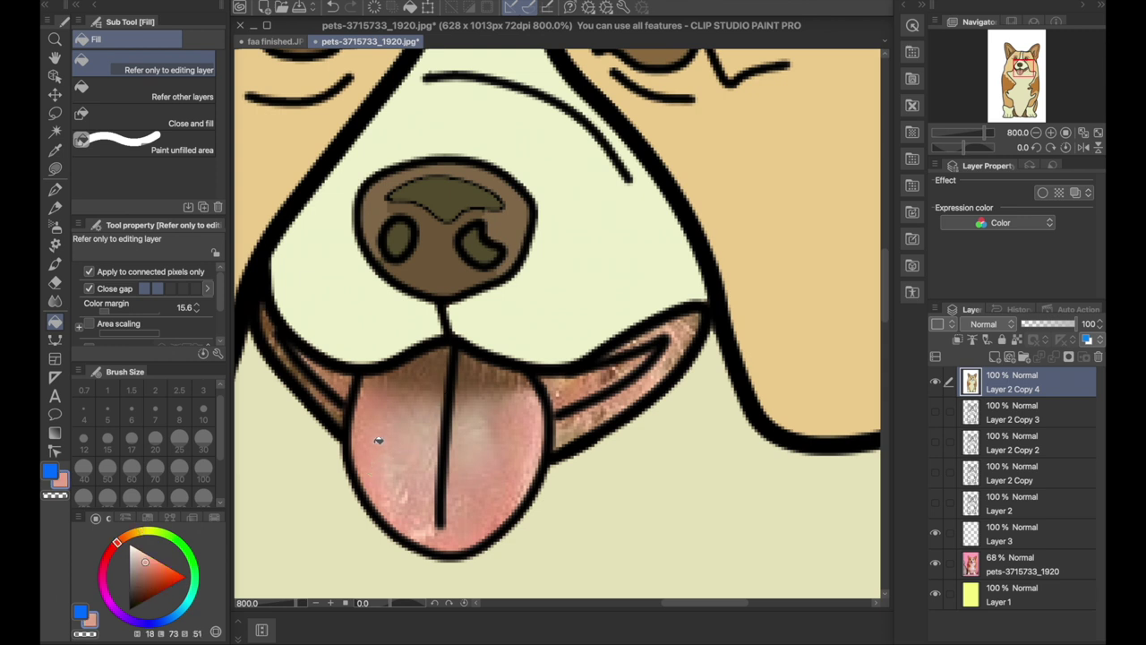
left_click(378, 440)
left_click(574, 389, "alt")
left_click(574, 390)
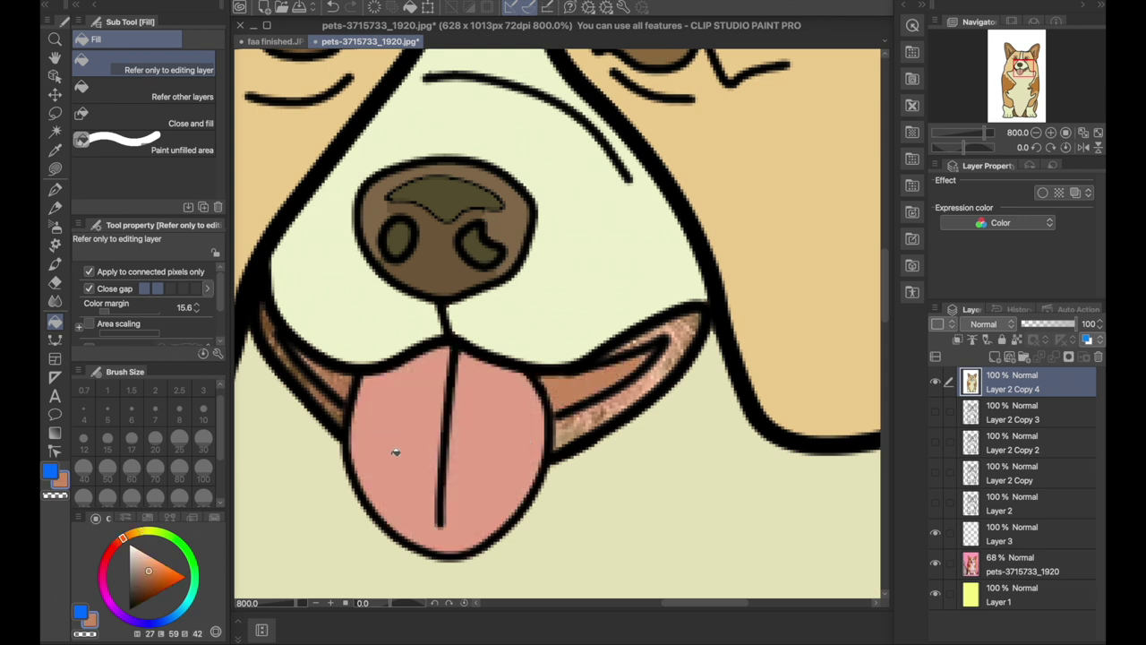
left_click(352, 387)
Step: Sample a light peach from the lips and fill the lip areas on both sides of the mouth with it
left_click(643, 394, "alt")
left_click(642, 394)
left_click(313, 388)
key("ctrl+minus")
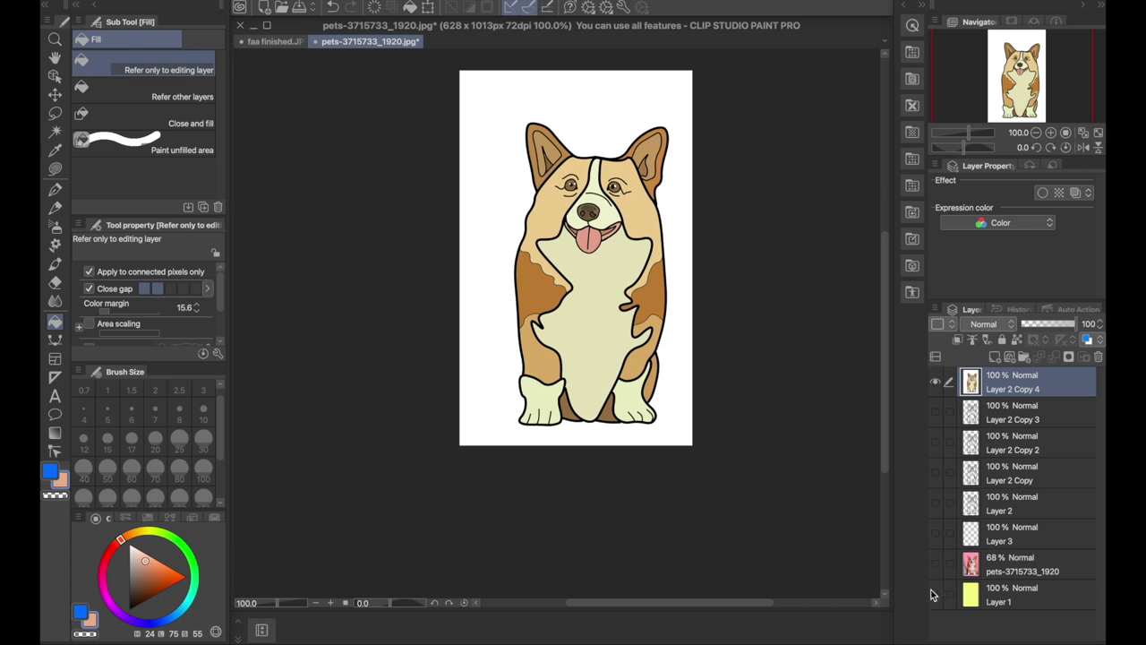
Step: Clear the white background around the corgi by filling it with the transparent colour
right_click(1018, 380)
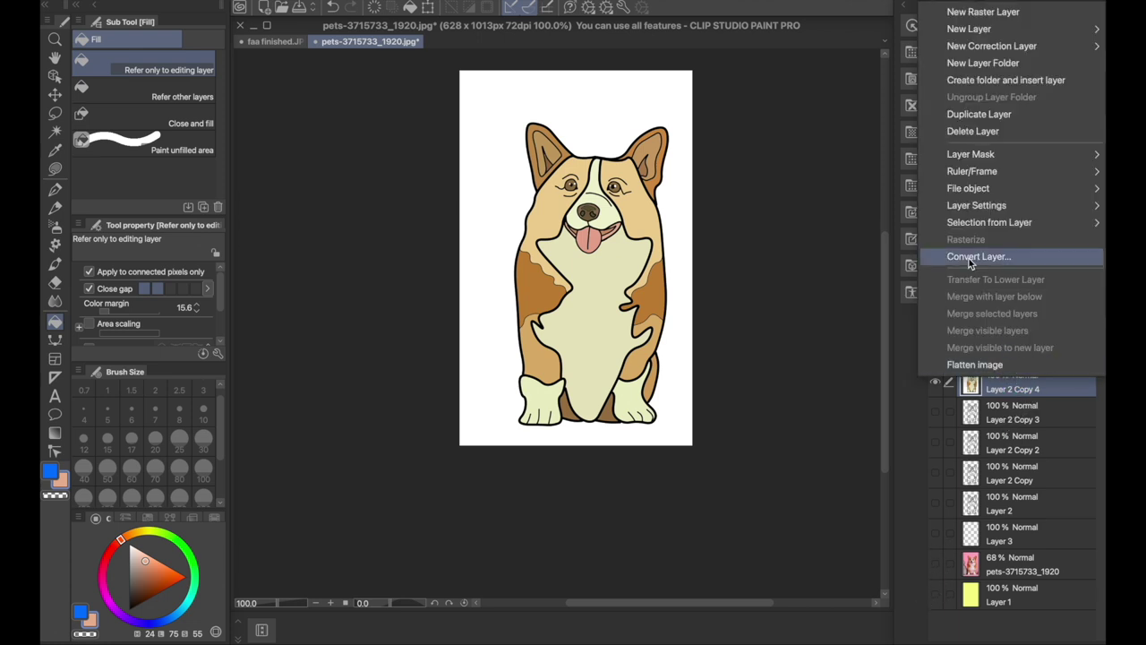
left_click(988, 408)
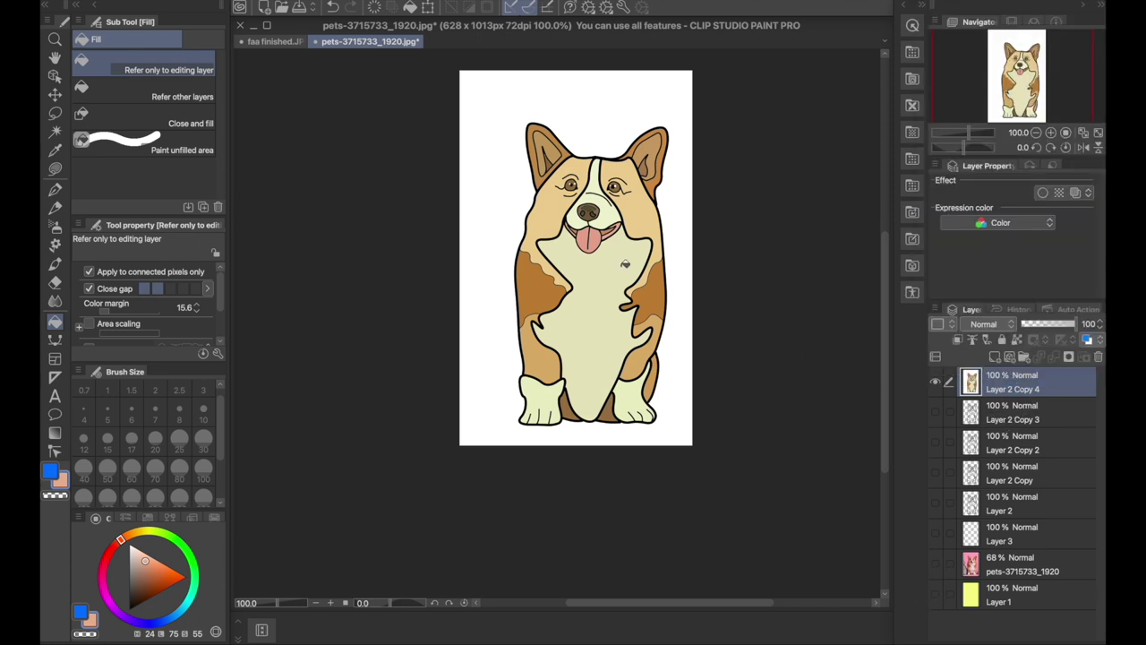
left_click(61, 495)
left_click(490, 153)
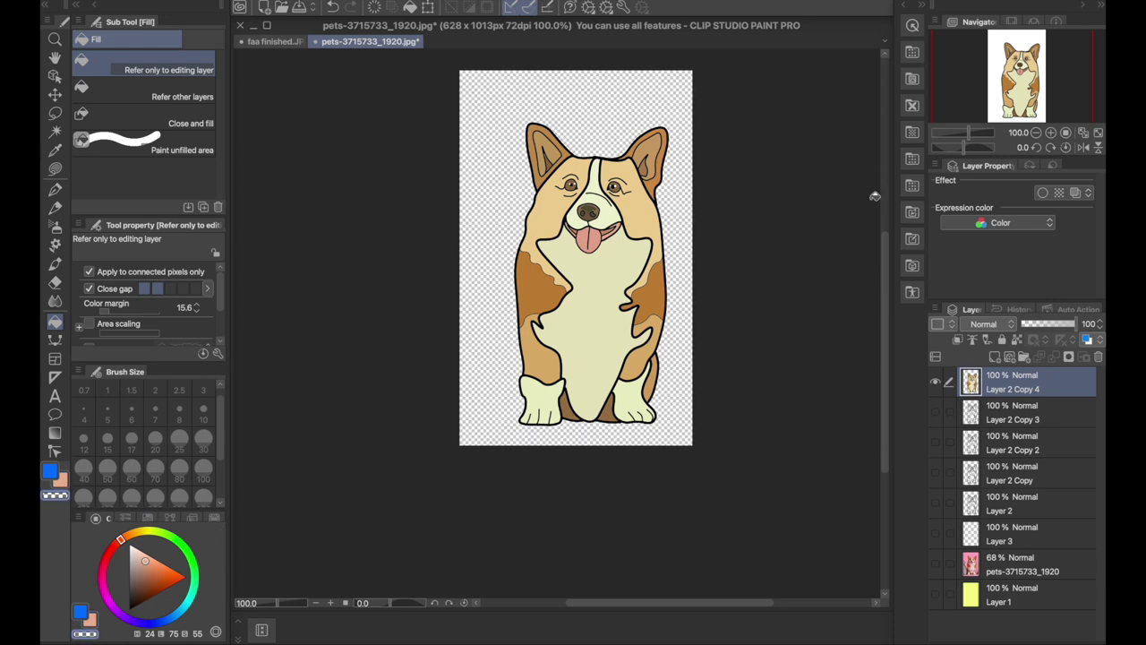
Step: Pick a near-white cream and fill the chest, both front paws and the muzzle with it
key("ctrl+equal")
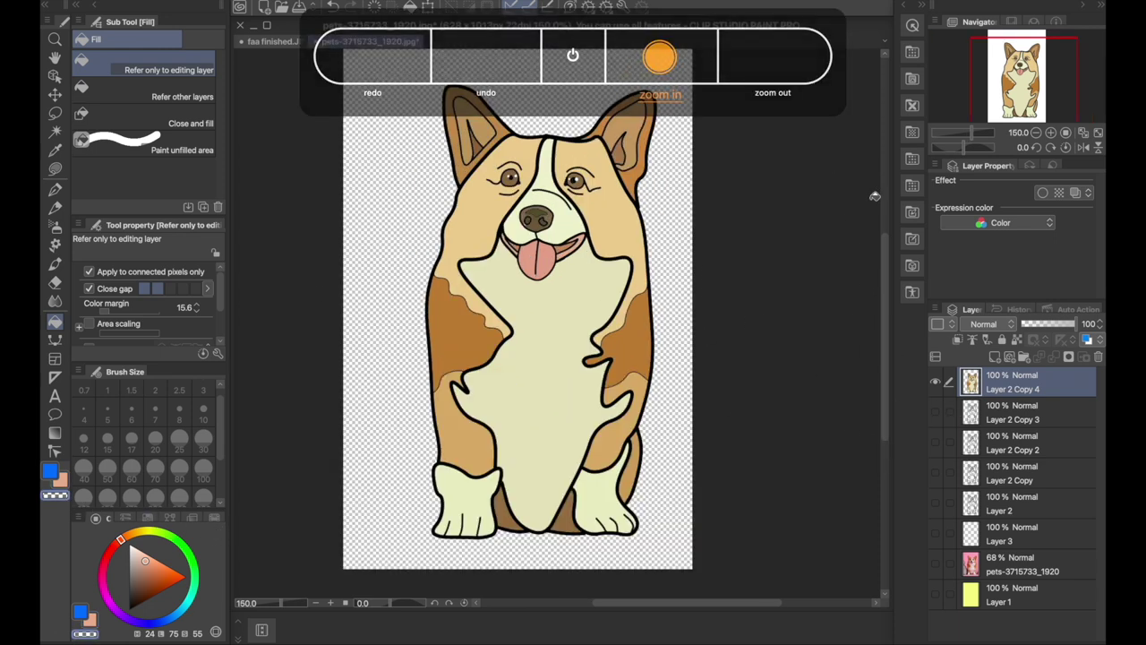
right_click(521, 381)
left_click(133, 552)
left_click_drag(134, 550, 138, 548)
left_click(542, 372)
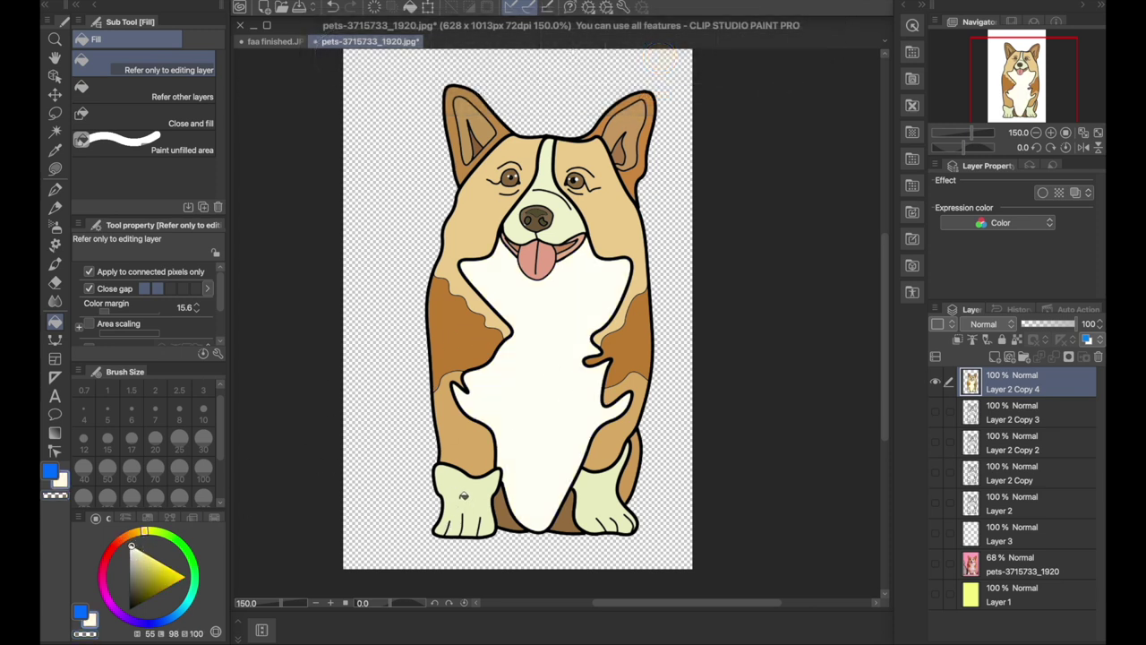
left_click(463, 496)
left_click(609, 490)
left_click(564, 215)
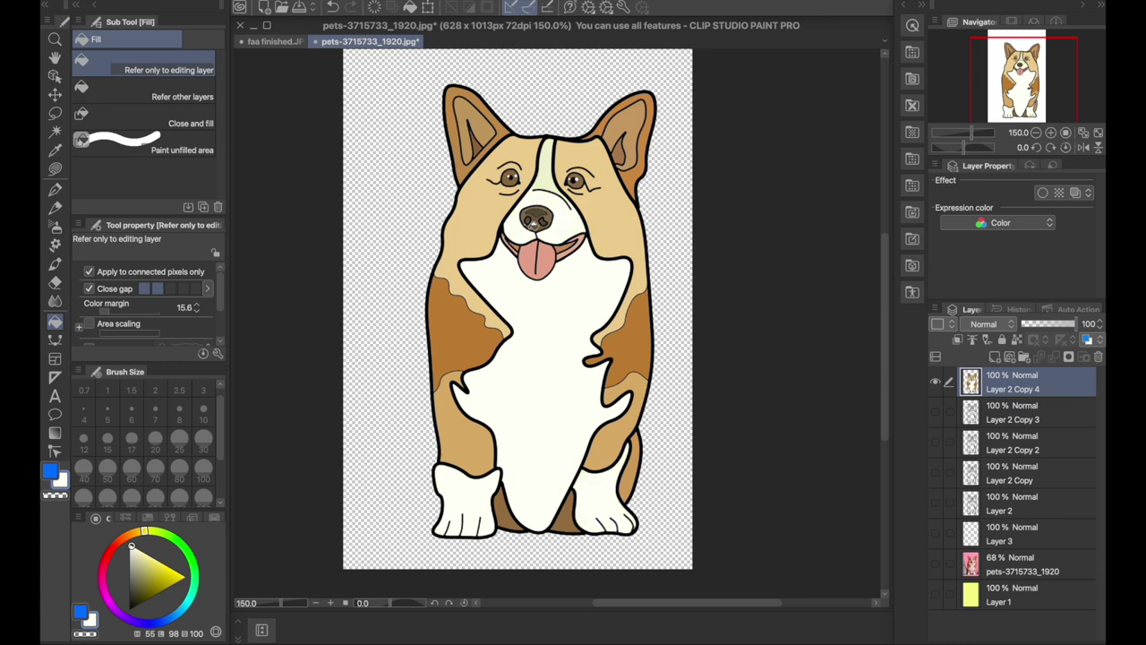
Step: Sample the brown of the nose beside the nostril
key("super+plus")
key("super+plus")
key("super+plus")
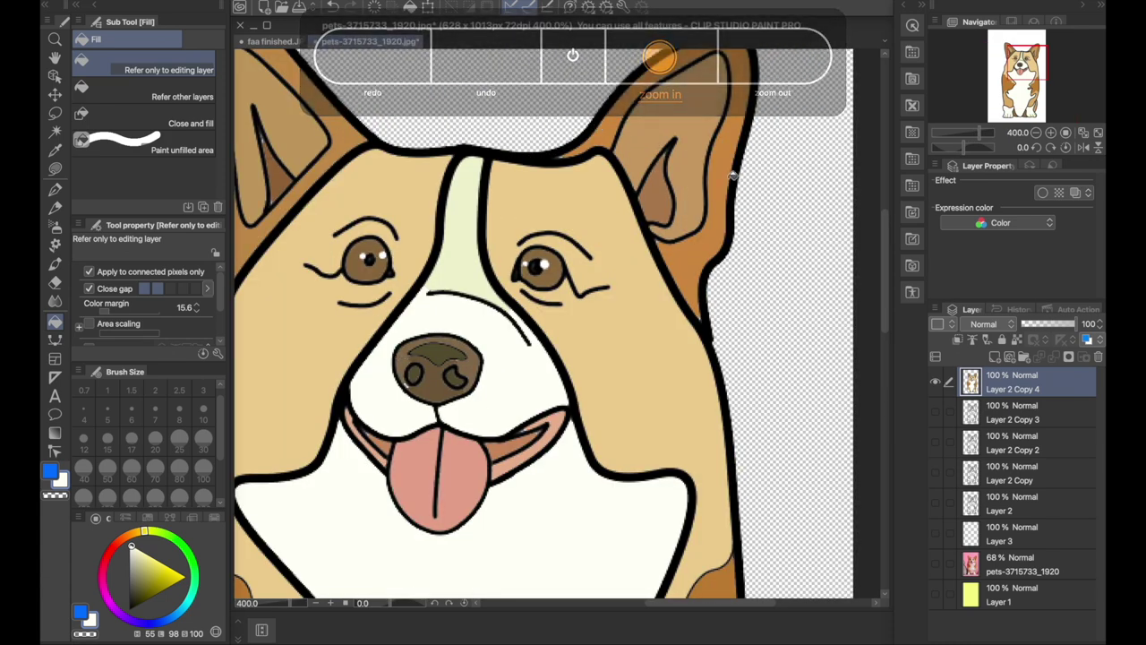
key("super+plus")
scroll(387, 391, "left", 5)
scroll(386, 391, "down", 3)
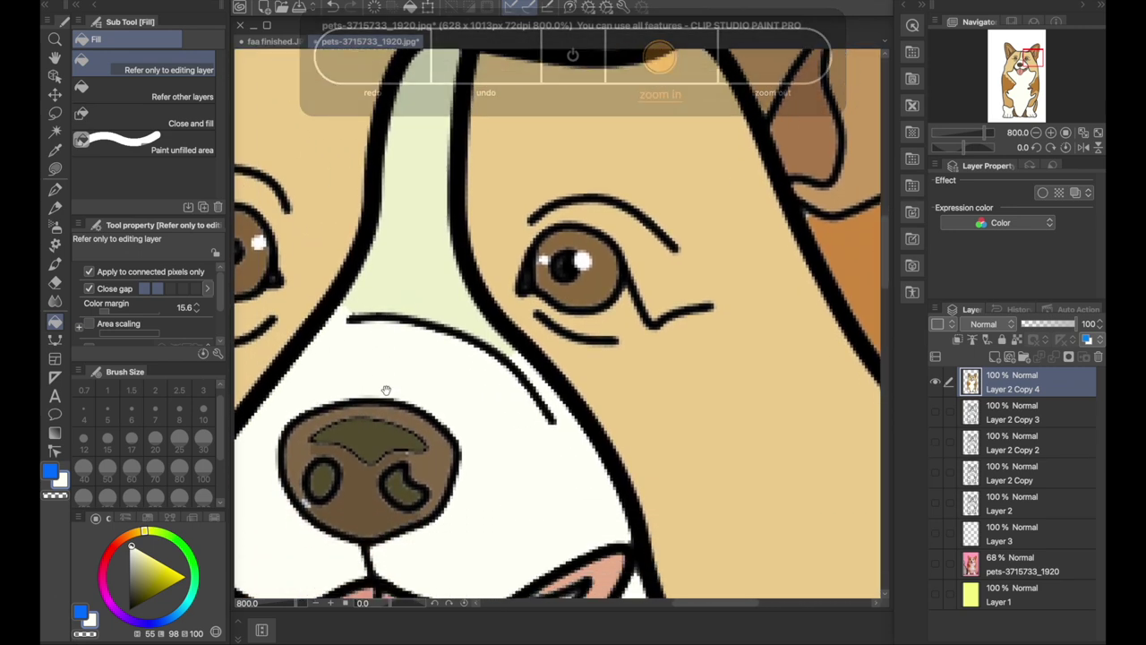
left_click(318, 452, "alt")
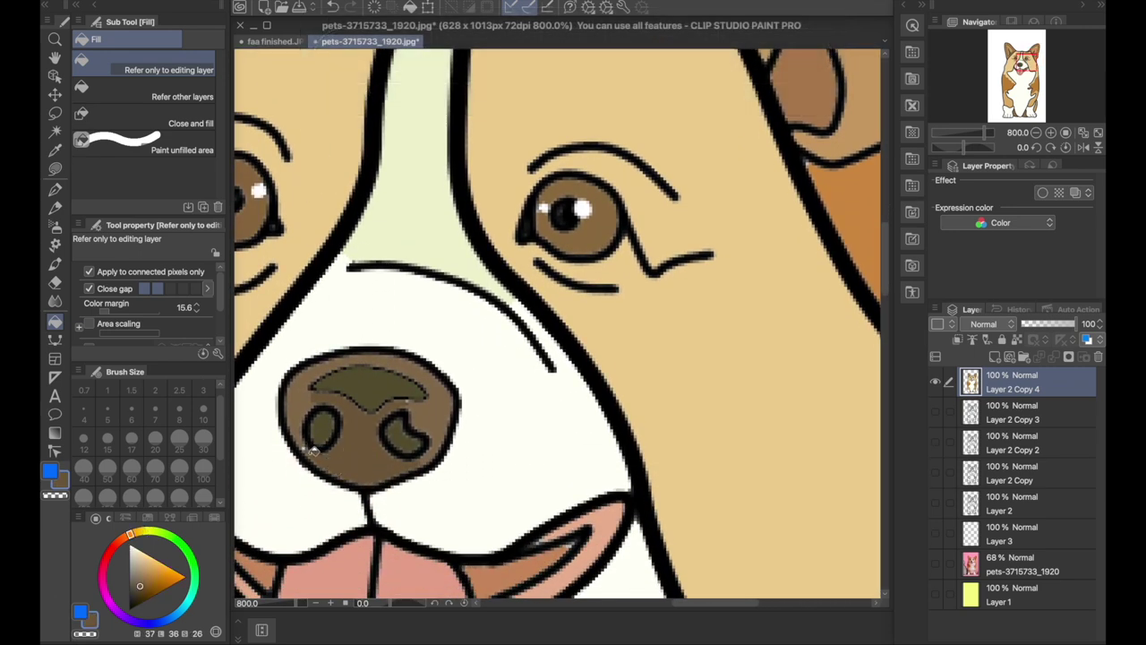
Step: Hide the coloured Layer 2 Copy 4 and show the Layer 2 Copy 3 outlines over the pets-3715733_1920 photo layer
key("super+minus")
key("super+minus")
key("super+minus")
key("super+minus")
key("super+minus")
key("super+minus")
key("super+minus")
scroll(563, 489, "down", 3)
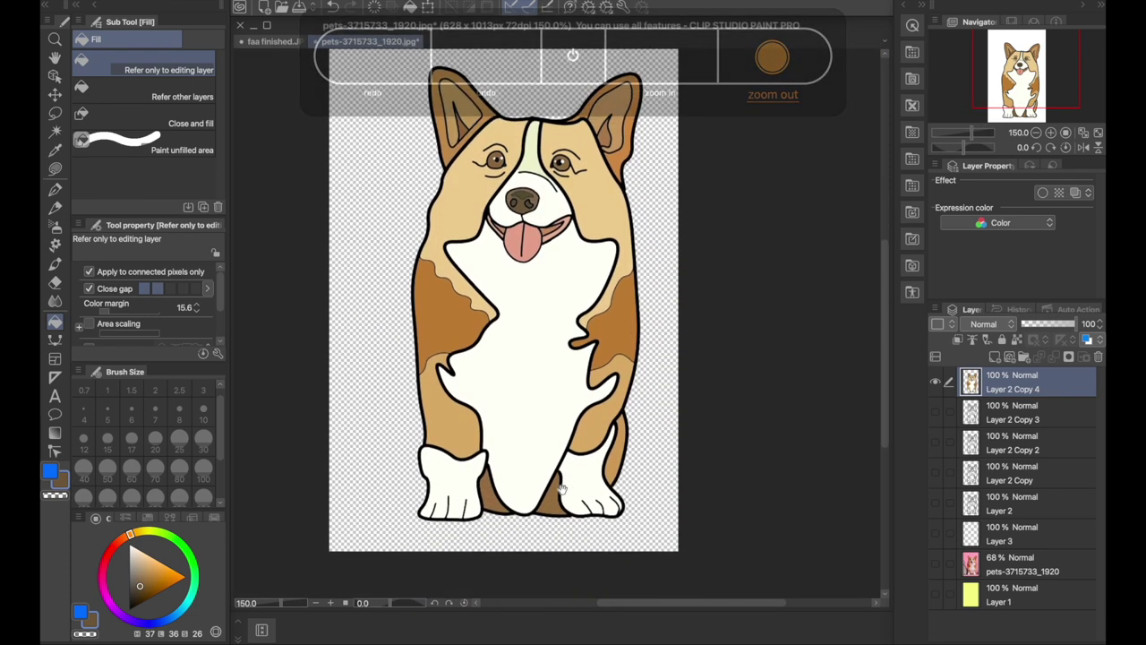
scroll(582, 358, "up", 1)
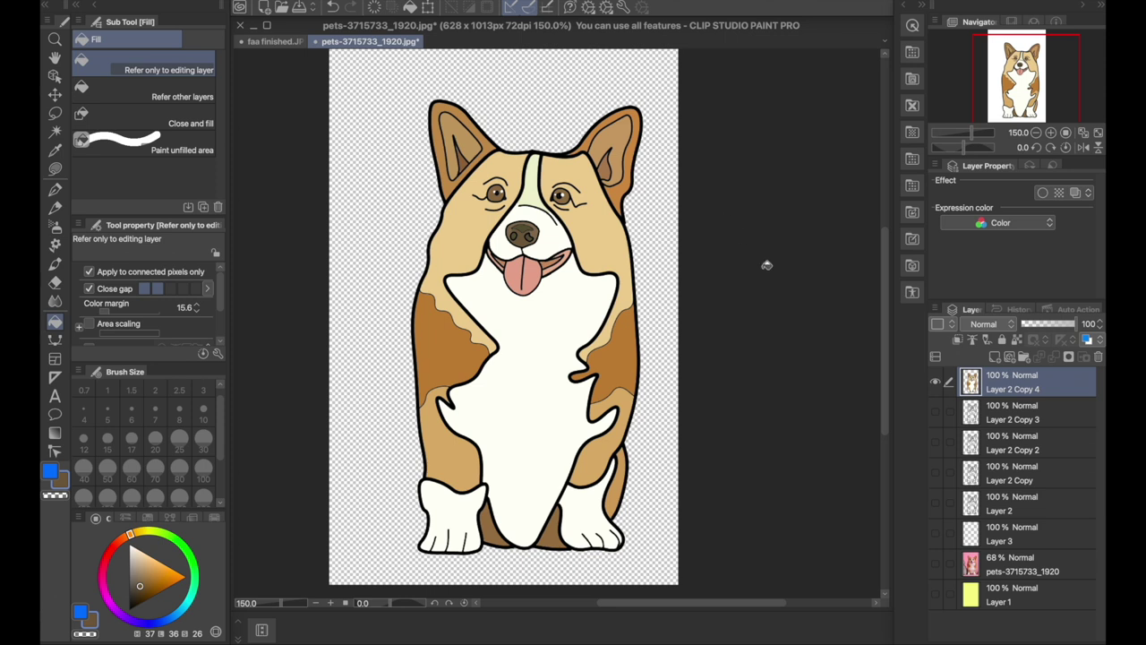
left_click(933, 387)
left_click(934, 412)
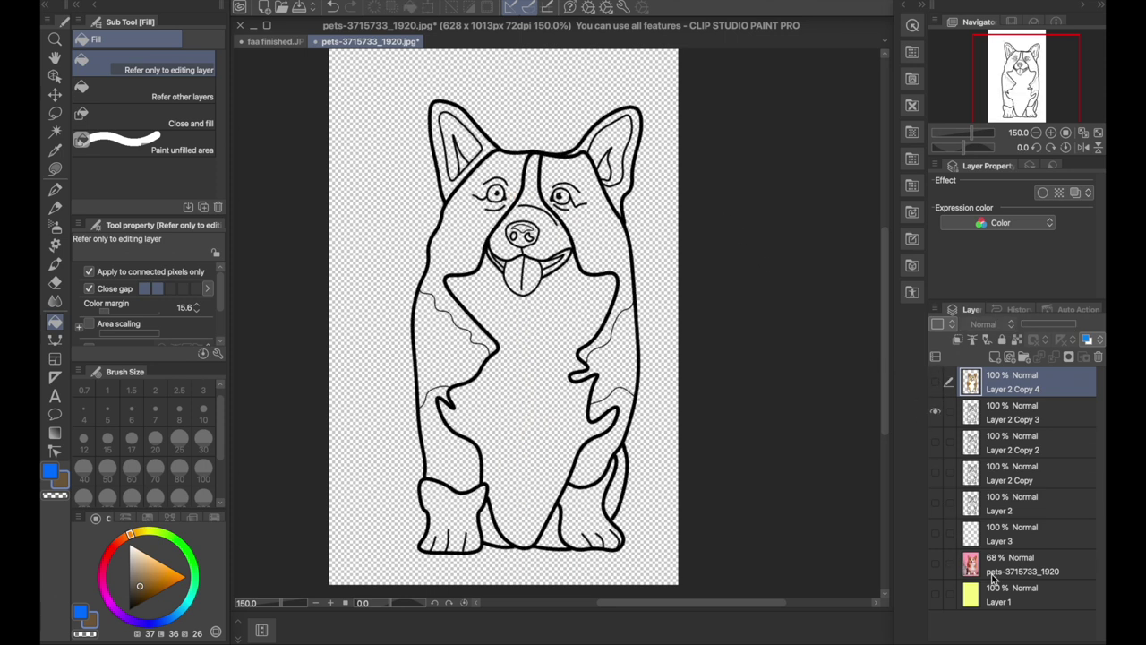
left_click(938, 565)
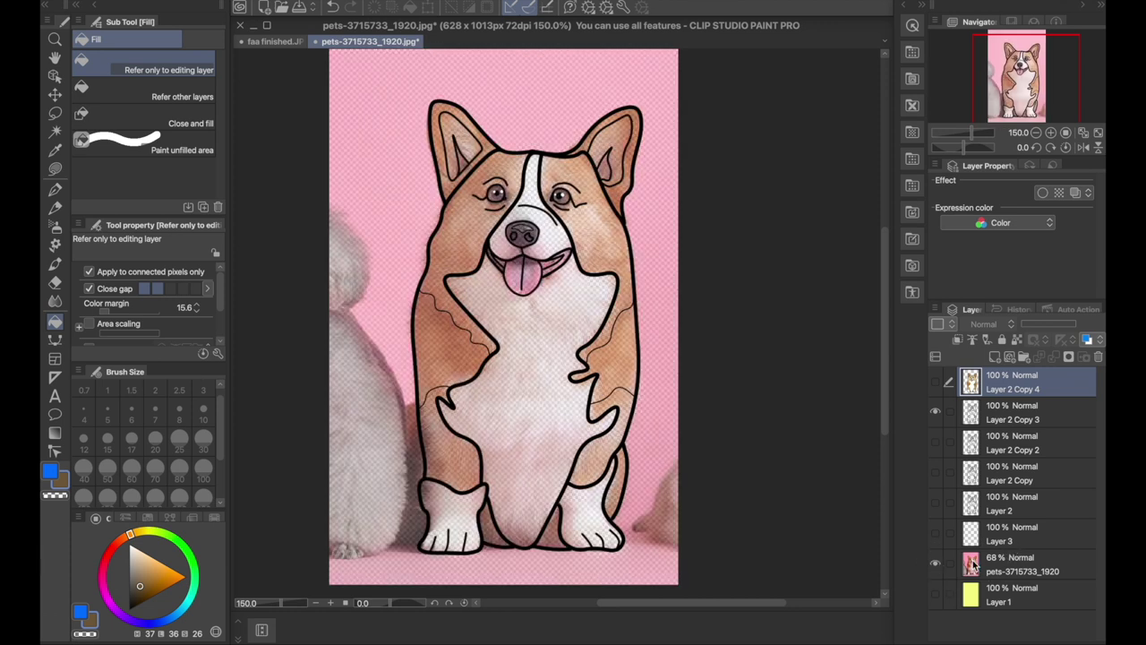
Step: Raise the pets-3715733_1920 photo layer's opacity to 100%
left_click(325, 4)
left_click(1020, 564)
left_click_drag(1039, 324, 1087, 324)
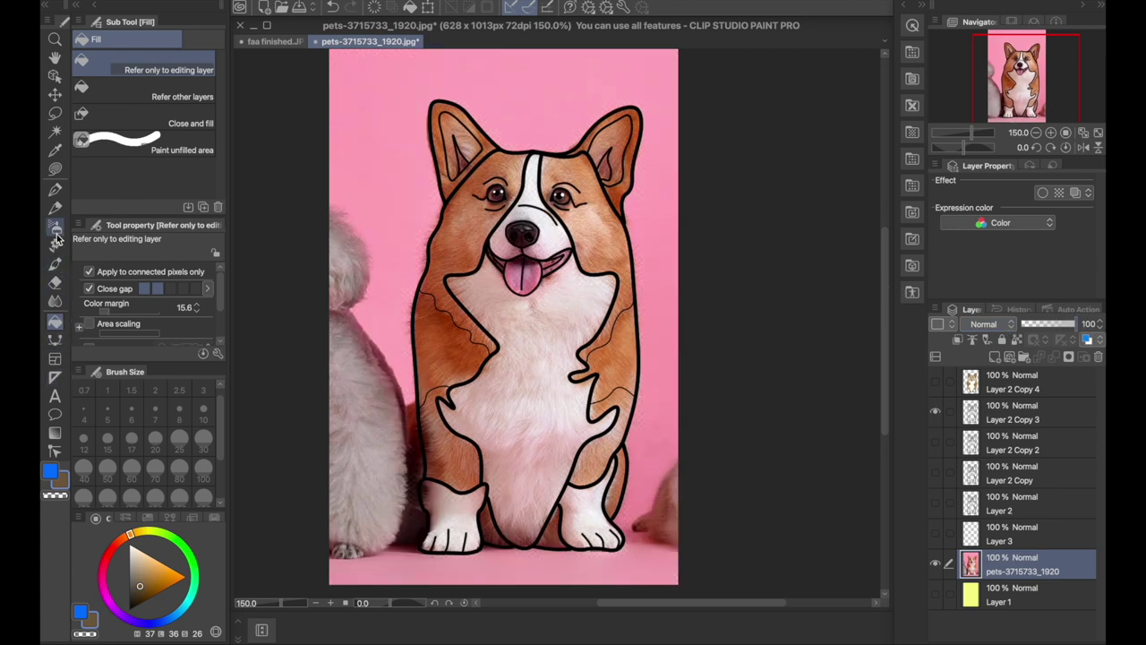
Step: Smooth the upper chest fur on the photo layer with the Blend tool at brush size 60
left_click(56, 301)
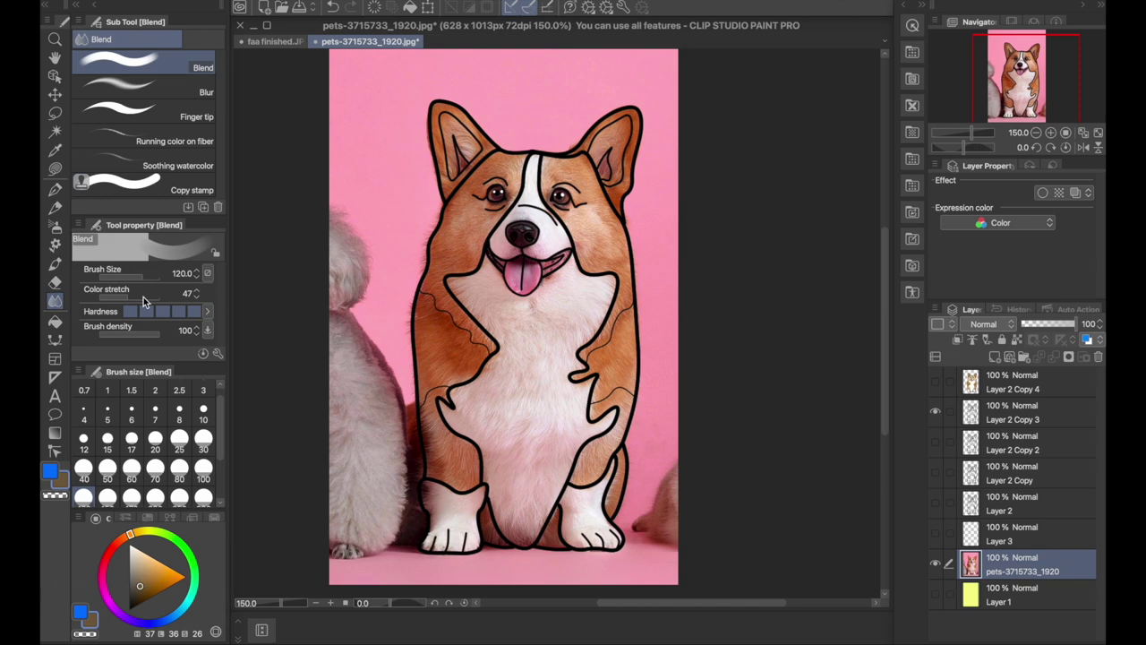
left_click(131, 466)
mouse_move(492, 310)
left_mouse_down()
mouse_move(513, 318)
mouse_move(467, 296)
left_mouse_up()
mouse_move(528, 350)
left_mouse_down()
mouse_move(541, 327)
mouse_move(528, 313)
mouse_move(568, 291)
mouse_move(601, 298)
mouse_move(550, 385)
mouse_move(555, 403)
left_mouse_up()
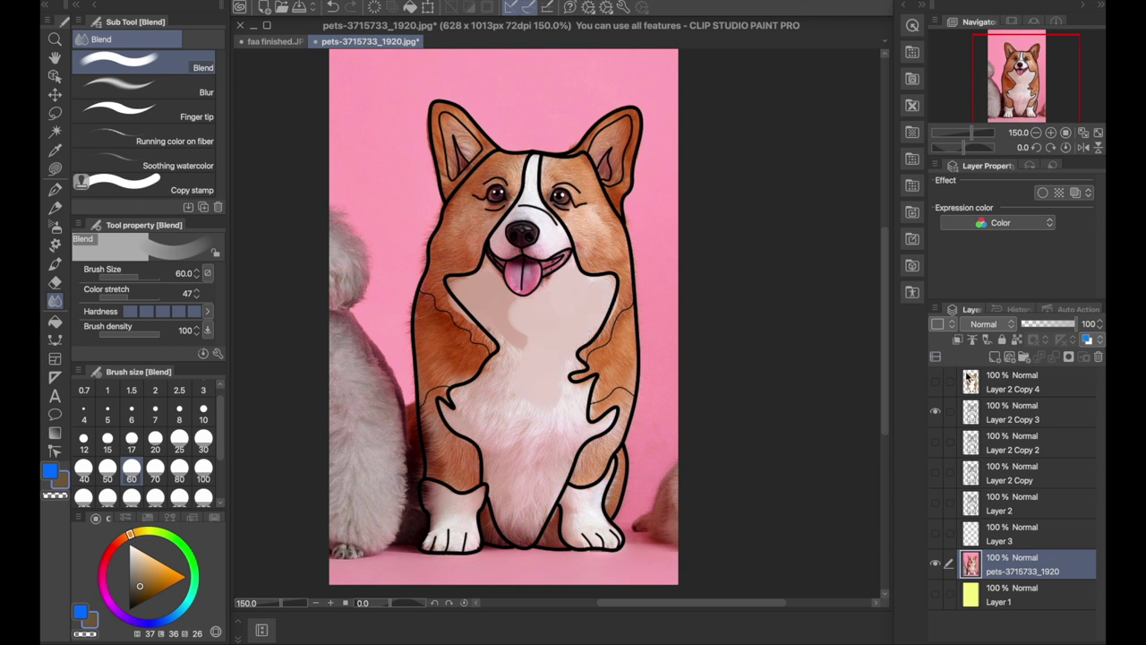
Step: Fill the background around the corgi with white on the Layer 2 Copy 3 outline layer
left_click(998, 385)
left_click(990, 419)
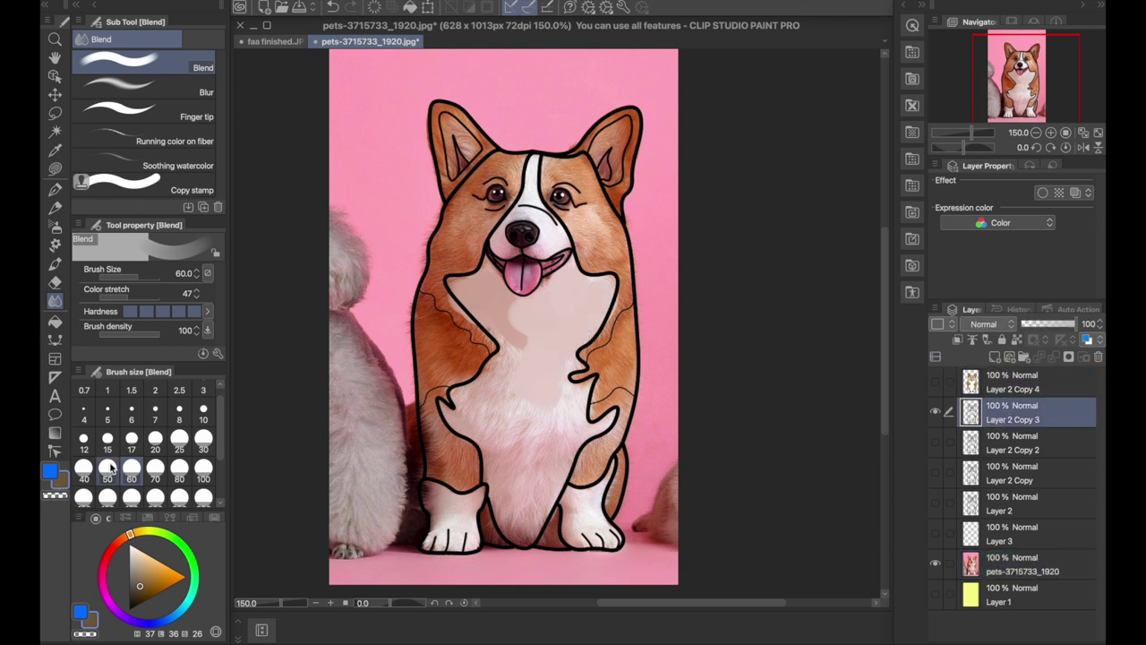
left_click(131, 543)
left_click(55, 322)
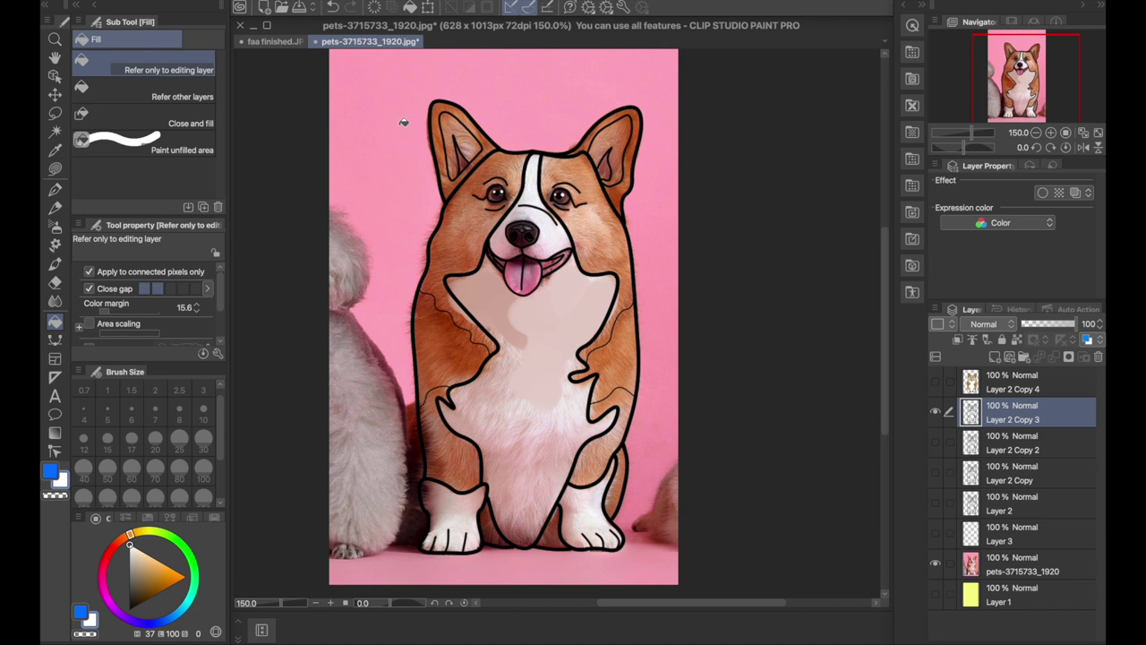
left_click(407, 125)
Step: Blend the remaining chest fur and both front paws on the photo layer into smooth patches
left_click(991, 571)
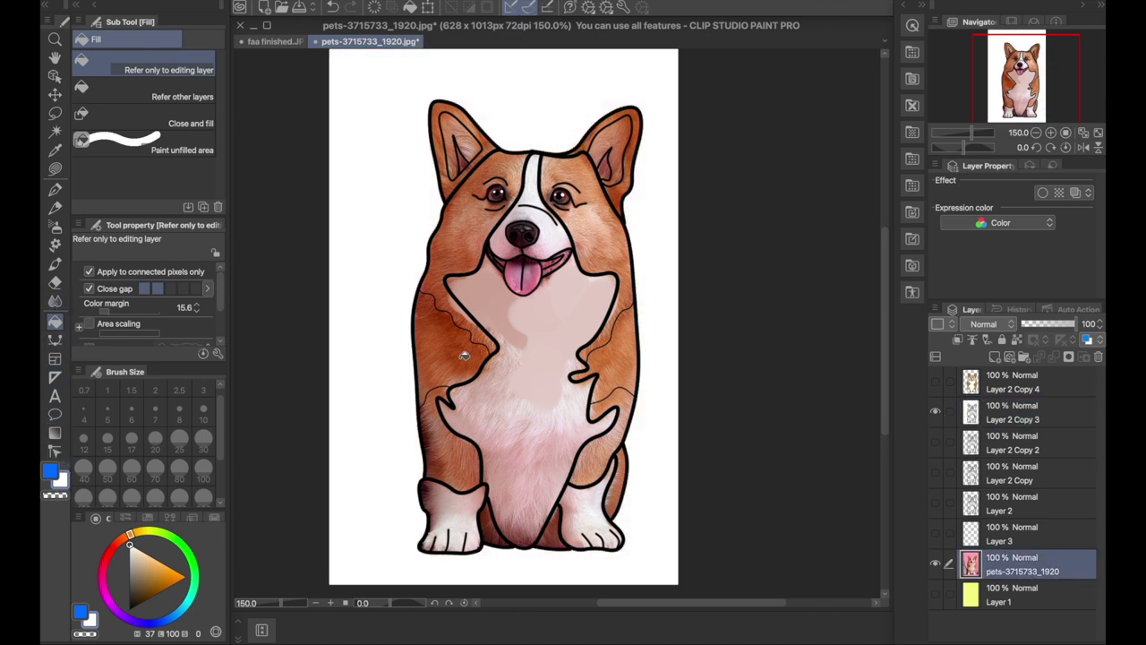
left_click(55, 301)
mouse_move(500, 375)
left_mouse_down()
mouse_move(482, 405)
mouse_move(469, 399)
mouse_move(466, 418)
mouse_move(457, 409)
mouse_move(497, 426)
left_mouse_up()
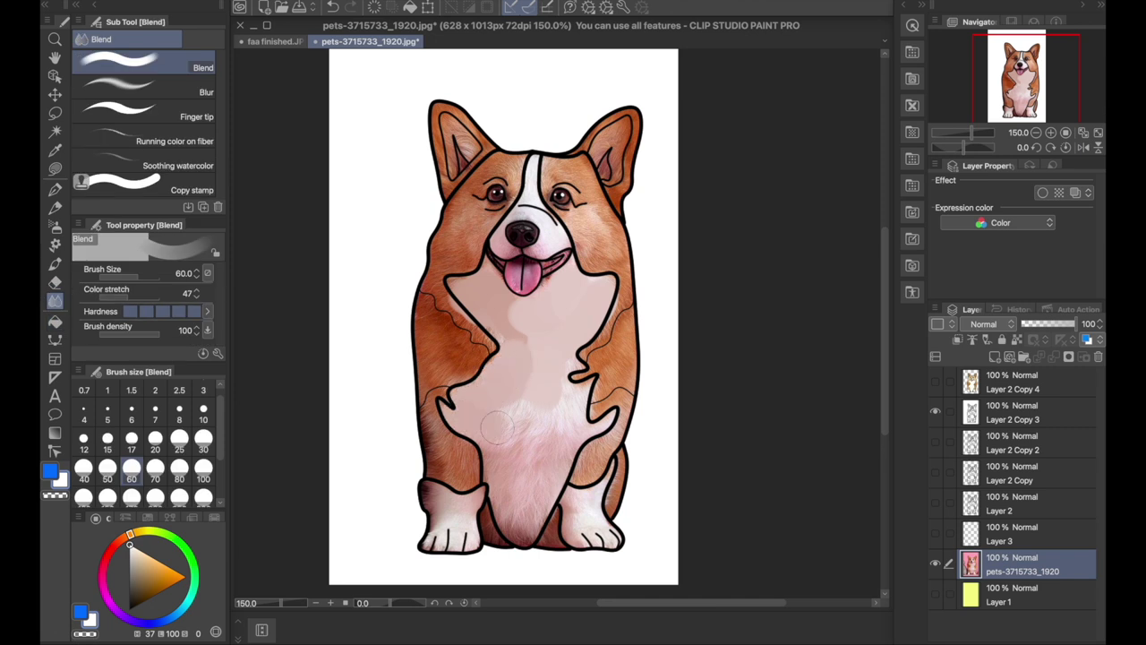
mouse_move(508, 336)
left_mouse_down()
mouse_move(543, 416)
mouse_move(541, 383)
mouse_move(522, 427)
mouse_move(568, 411)
mouse_move(568, 369)
mouse_move(581, 393)
mouse_move(578, 439)
mouse_move(550, 477)
mouse_move(553, 466)
mouse_move(488, 441)
mouse_move(506, 499)
mouse_move(519, 519)
mouse_move(502, 468)
mouse_move(531, 507)
mouse_move(525, 530)
mouse_move(622, 516)
mouse_move(572, 493)
mouse_move(578, 516)
mouse_move(609, 539)
mouse_move(595, 479)
left_mouse_up()
mouse_move(429, 562)
left_mouse_down()
mouse_move(439, 517)
mouse_move(437, 530)
mouse_move(464, 530)
mouse_move(444, 545)
mouse_move(456, 512)
mouse_move(437, 506)
mouse_move(452, 532)
mouse_move(428, 492)
mouse_move(468, 498)
left_mouse_up()
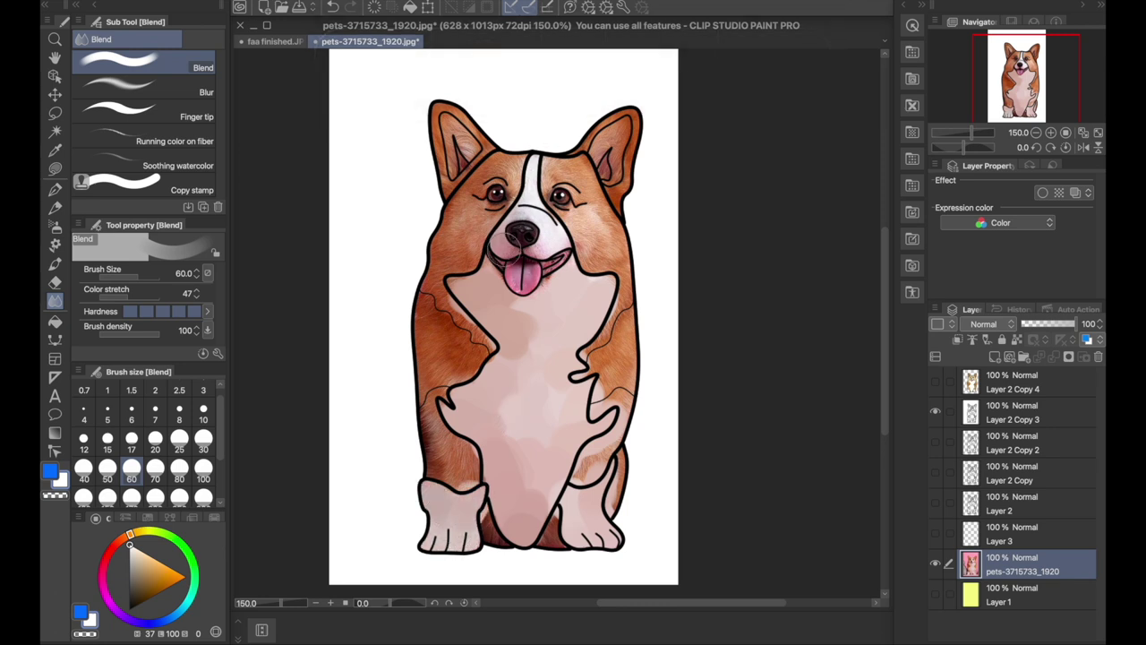
Step: Blend the fur on the cheeks, forehead and both ears of the photo layer
left_click_drag(450, 229, 461, 251)
mouse_move(585, 236)
left_mouse_down()
mouse_move(598, 254)
mouse_move(600, 230)
mouse_move(576, 225)
mouse_move(603, 233)
left_mouse_up()
left_click_drag(562, 178, 584, 176)
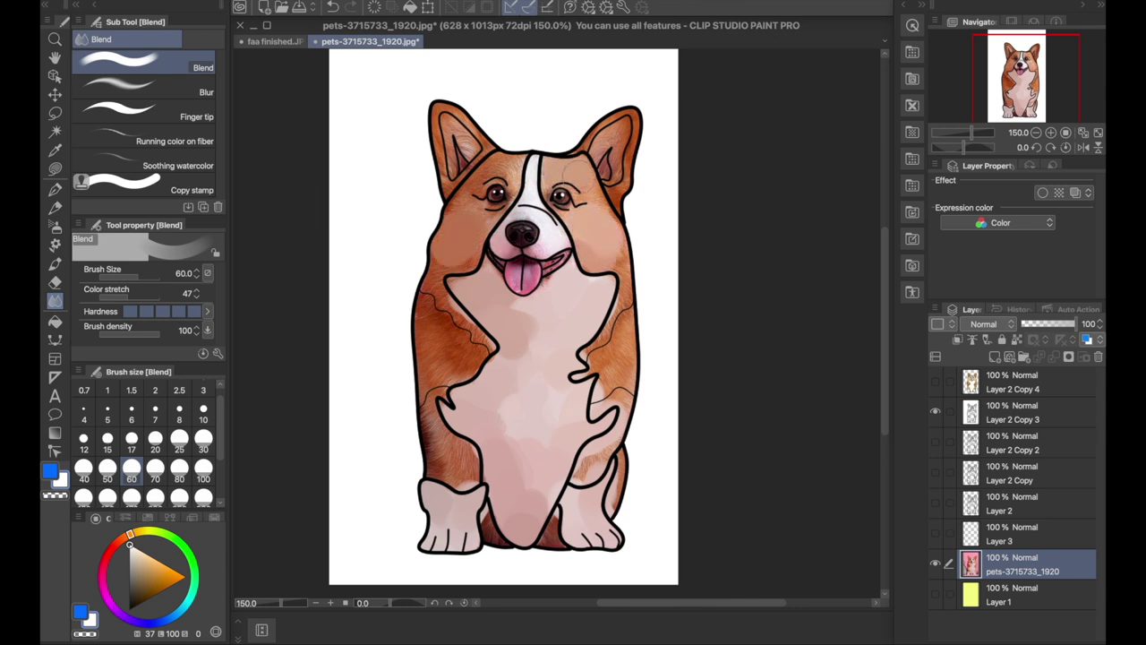
mouse_move(512, 165)
left_mouse_down()
mouse_move(456, 134)
mouse_move(441, 109)
mouse_move(454, 167)
mouse_move(474, 120)
mouse_move(465, 117)
left_mouse_up()
mouse_move(595, 162)
left_mouse_down()
mouse_move(617, 126)
mouse_move(628, 150)
mouse_move(618, 202)
left_mouse_up()
Step: Blend the fur on both flanks and the legs, checking the strokes with the outline layer briefly hidden
mouse_move(619, 333)
left_mouse_down()
mouse_move(593, 356)
mouse_move(633, 358)
mouse_move(606, 403)
mouse_move(619, 418)
mouse_move(610, 448)
mouse_move(574, 477)
mouse_move(630, 490)
left_mouse_up()
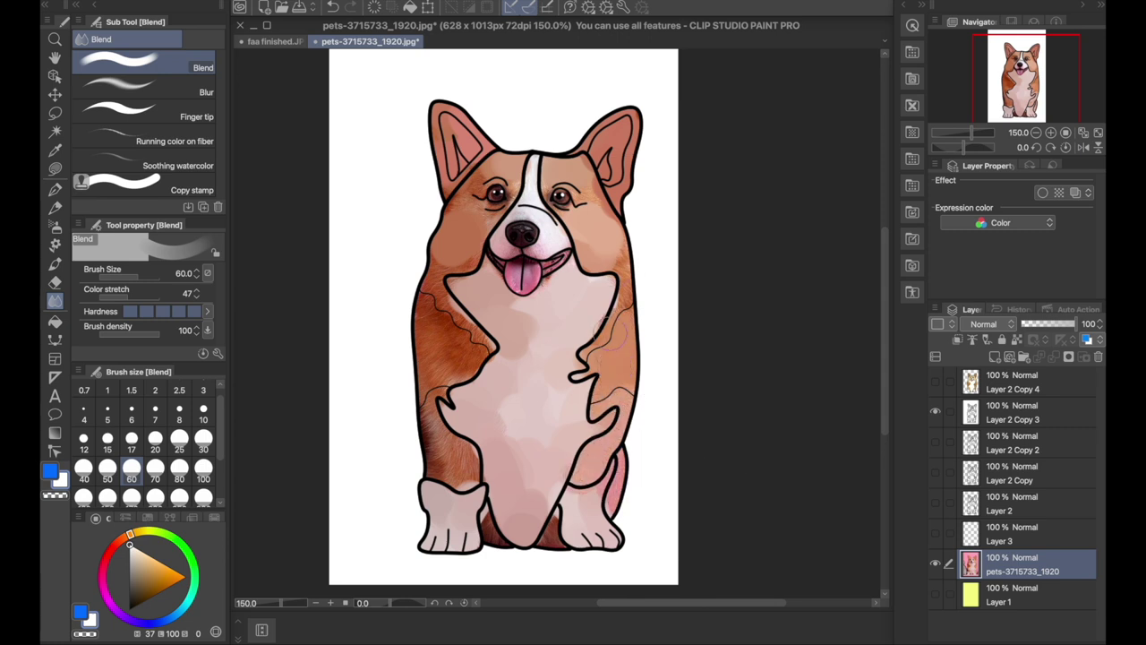
left_click_drag(614, 328, 627, 257)
mouse_move(405, 340)
left_mouse_down()
mouse_move(417, 271)
mouse_move(446, 336)
mouse_move(426, 318)
mouse_move(462, 288)
mouse_move(433, 262)
mouse_move(428, 314)
mouse_move(458, 322)
mouse_move(501, 376)
left_mouse_up()
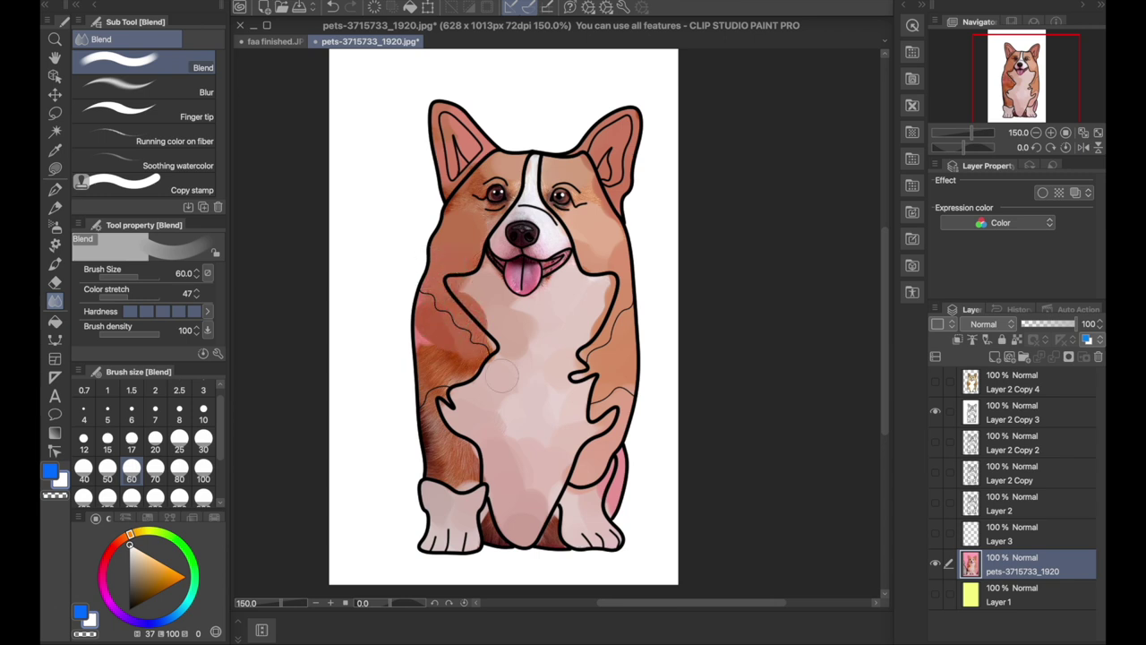
mouse_move(597, 459)
left_mouse_down()
mouse_move(622, 479)
mouse_move(627, 506)
left_mouse_up()
left_click(935, 411)
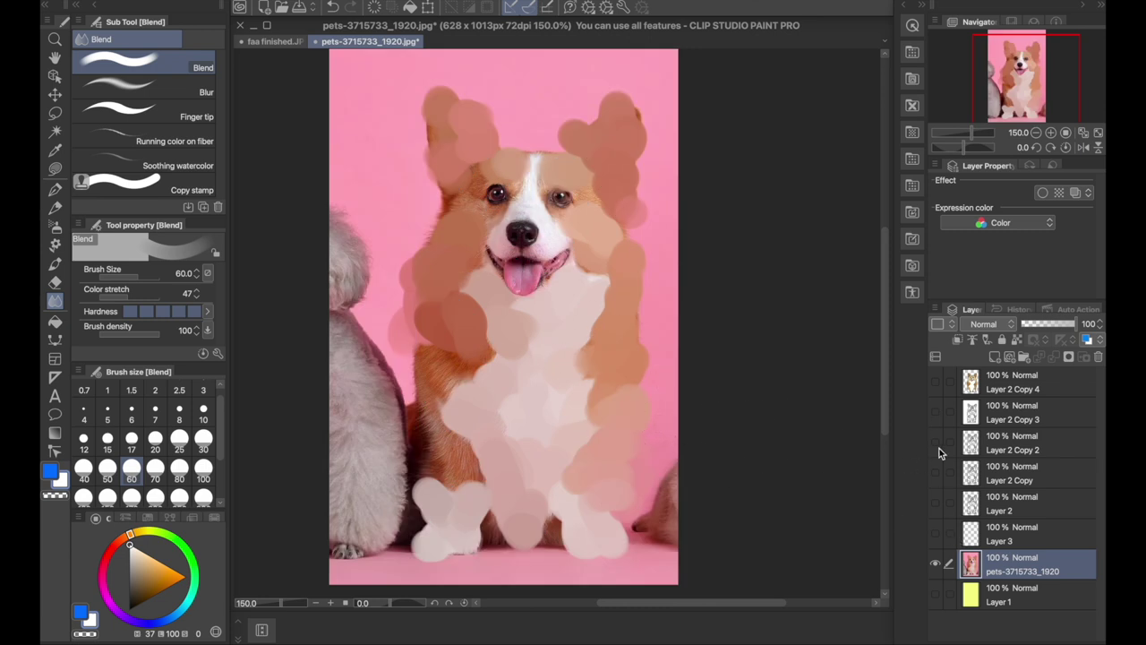
left_click(935, 412)
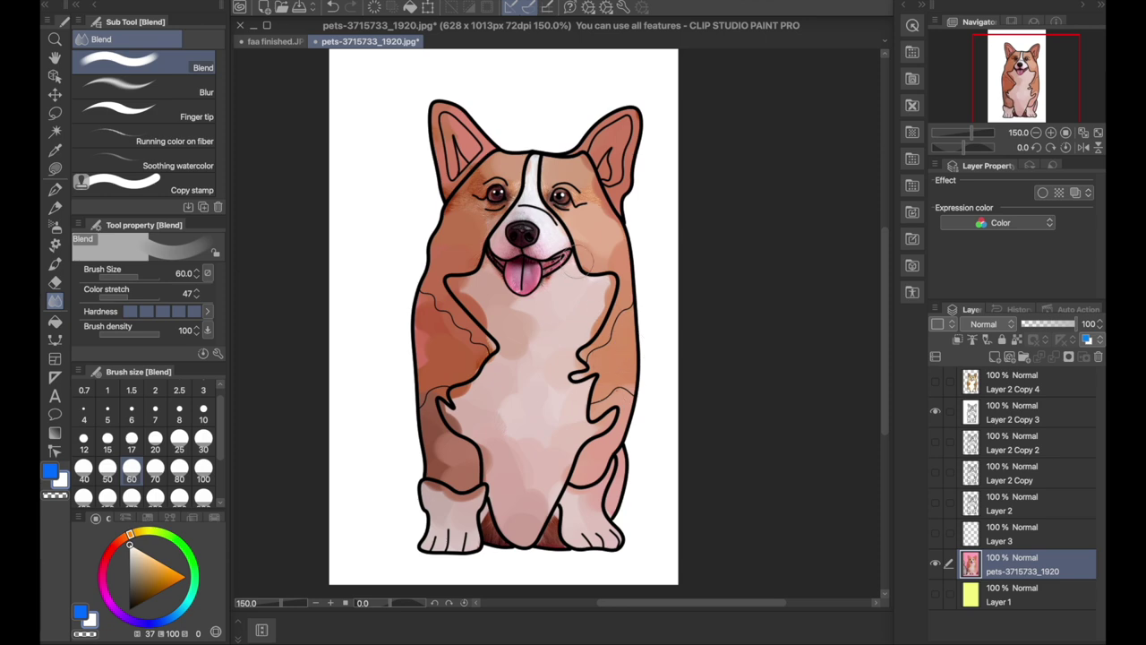
Step: Sample a pink from the tongue and fill the tongue with it on Layer 2 Copy 3
key("super+plus")
key("super+plus")
key("super+plus")
left_click_drag(629, 190, 622, 394)
left_click(481, 410, "alt")
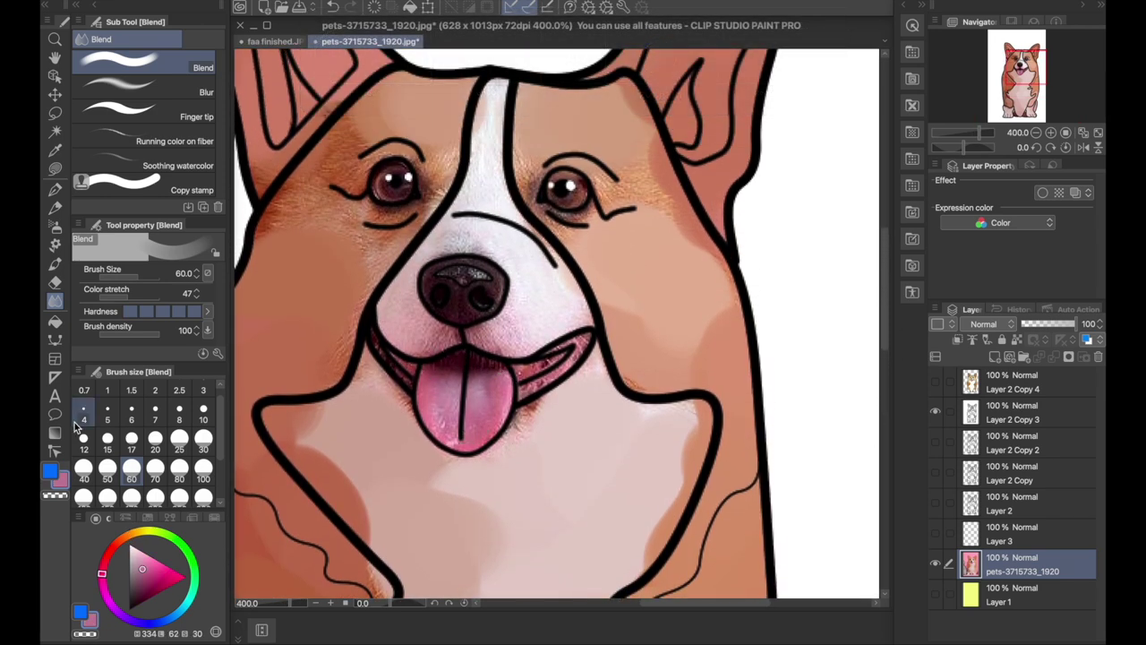
left_click(55, 321)
left_click(999, 417)
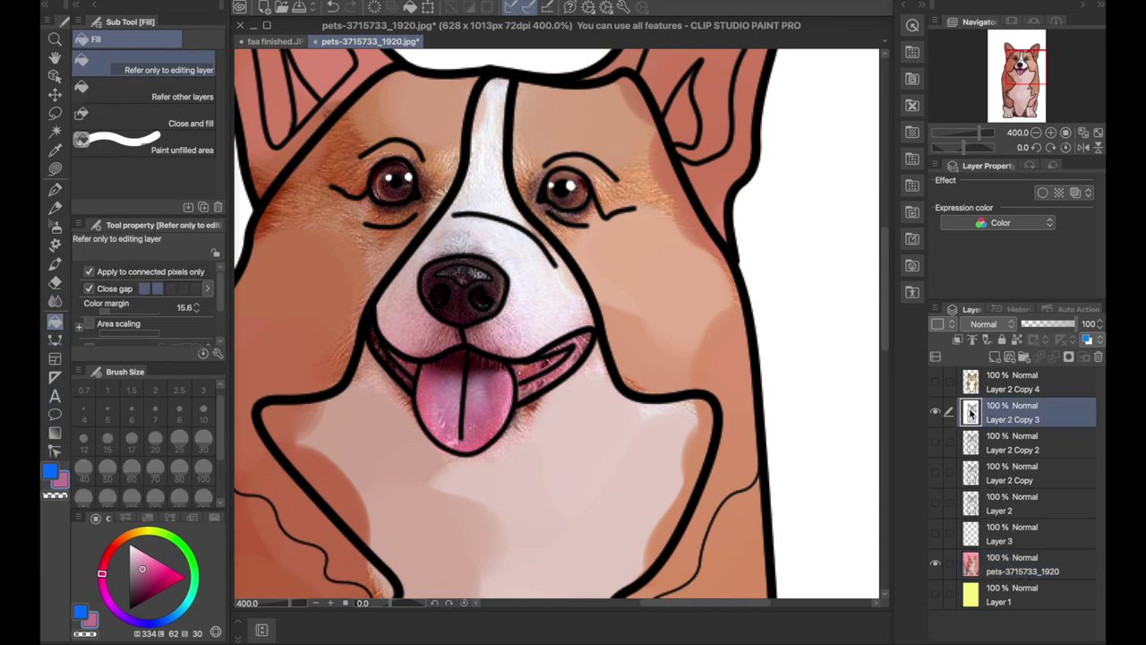
left_click(508, 388)
Step: Fill the irises of both eyes with a dark purple-brown sampled from an eye
left_click(408, 179, "alt")
left_click(398, 188)
left_click(575, 194)
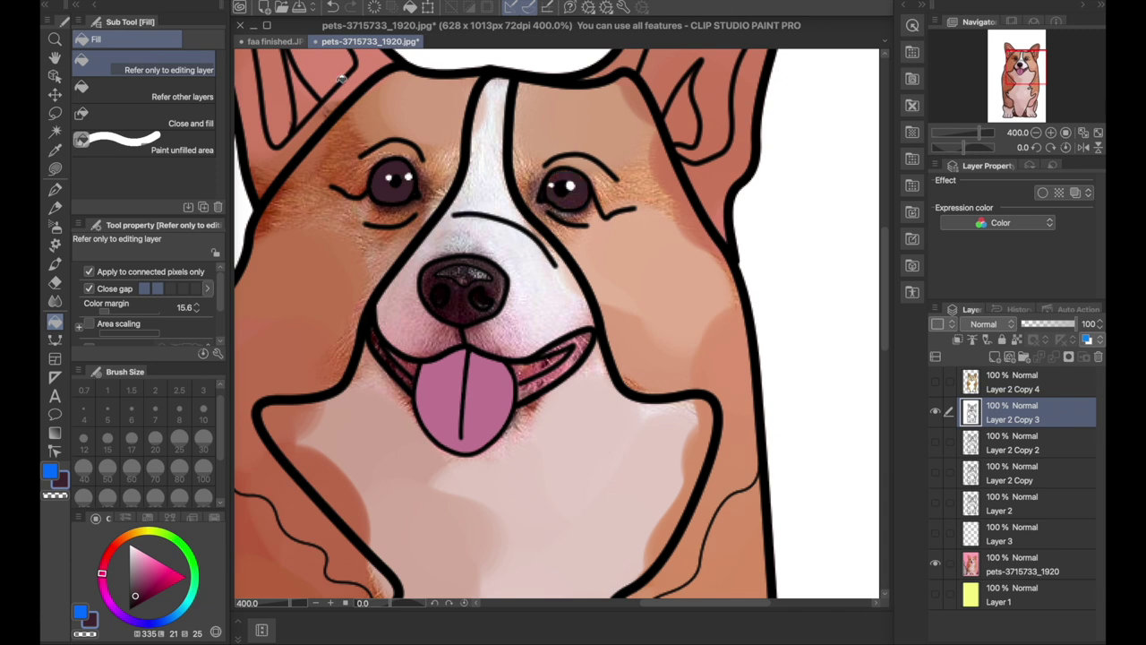
Step: Fill the forehead stripe and the muzzle with a pale lavender sampled from the muzzle, and reselect the photo layer
left_click(482, 230, "alt")
left_click(486, 183)
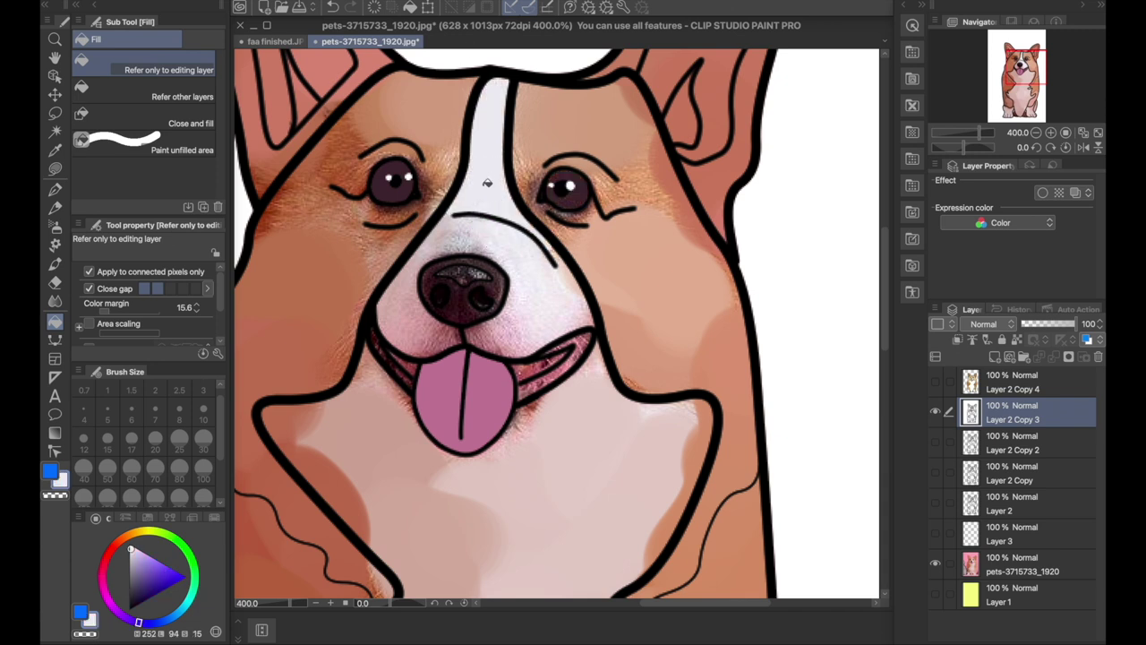
left_click(526, 248)
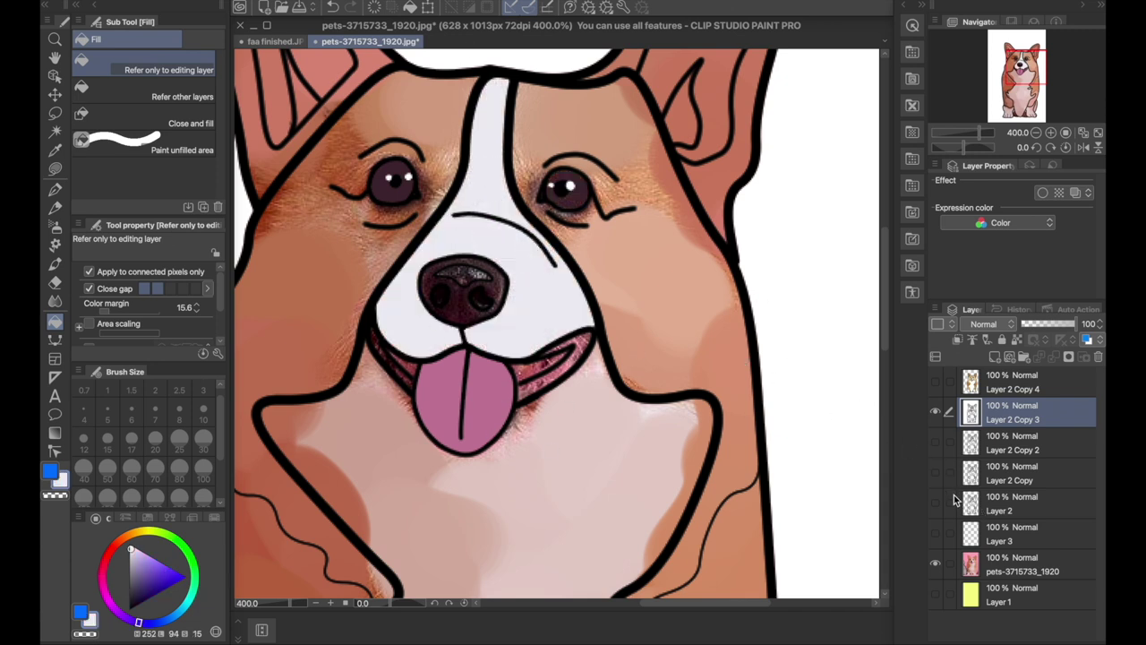
left_click(995, 562)
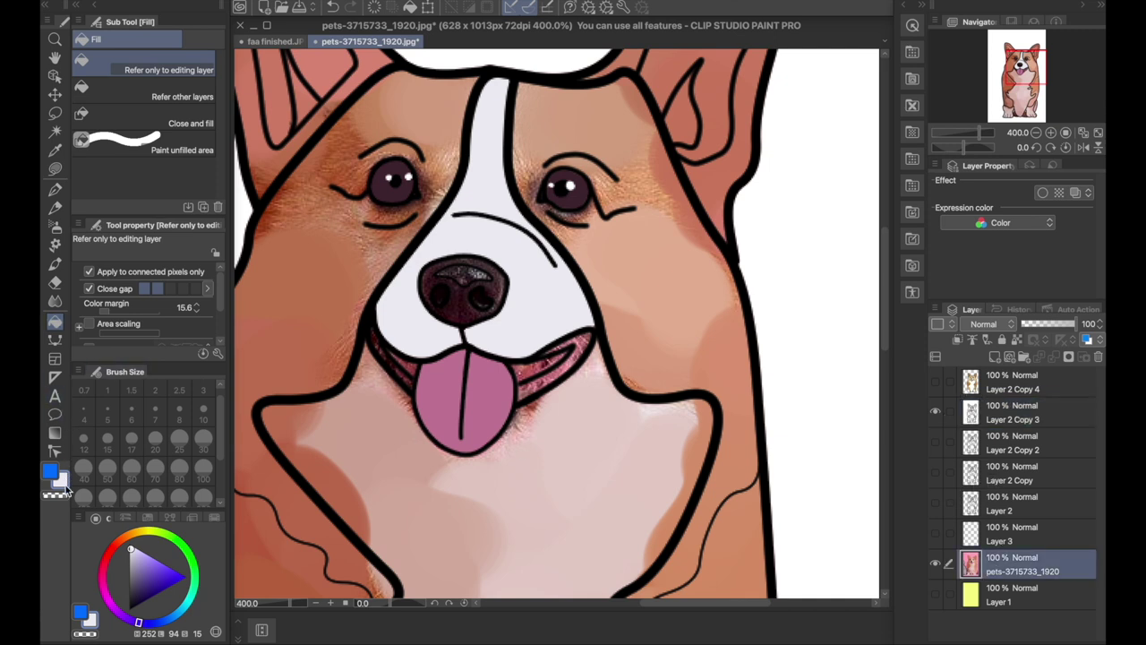
Step: Blend the remaining photo fur around both eyes, along the mouth and across the upper chest at brush size 60
left_click(55, 301)
left_click_drag(358, 215, 430, 161)
mouse_move(593, 139)
left_mouse_down()
mouse_move(553, 155)
mouse_move(640, 164)
left_mouse_up()
mouse_move(548, 399)
left_mouse_down()
mouse_move(580, 354)
mouse_move(503, 383)
mouse_move(405, 368)
mouse_move(374, 344)
mouse_move(515, 443)
mouse_move(582, 435)
mouse_move(561, 424)
mouse_move(582, 411)
mouse_move(475, 483)
mouse_move(429, 485)
mouse_move(321, 316)
mouse_move(308, 356)
mouse_move(315, 323)
mouse_move(289, 347)
mouse_move(358, 452)
mouse_move(378, 424)
left_mouse_up()
left_click_drag(534, 499, 548, 435)
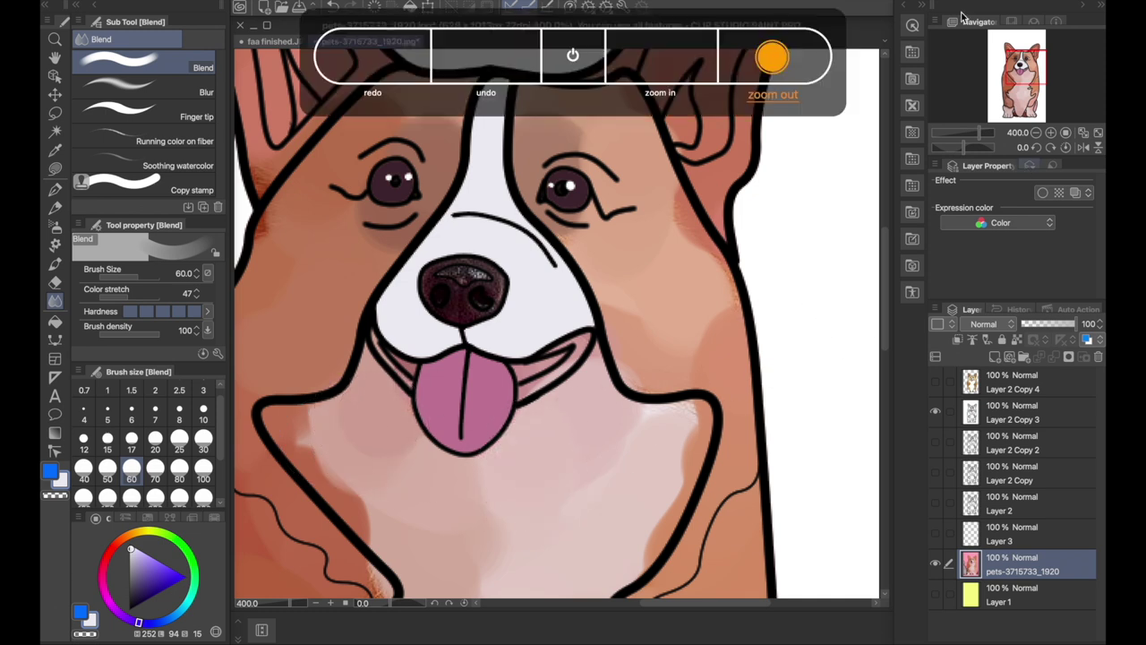
Step: Blend the fur on the lower chest, the front leg and the paws on the photo layer
key("super+minus")
key("super+minus")
key("super+minus")
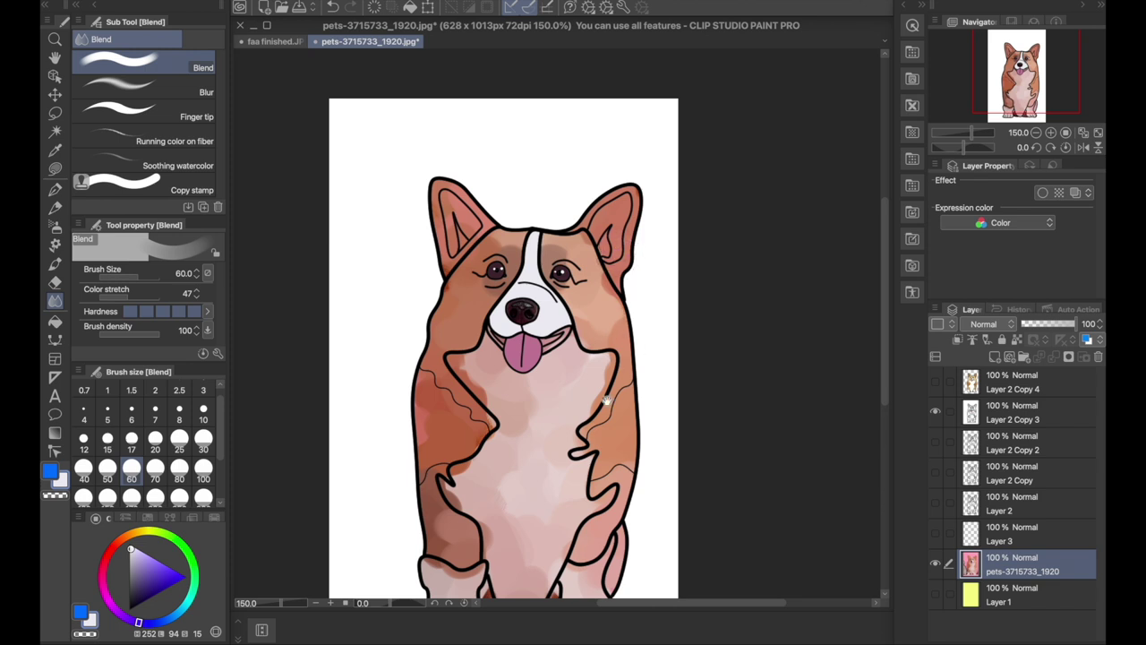
scroll(605, 401, "down", 2)
mouse_move(513, 383)
left_mouse_down()
mouse_move(538, 405)
mouse_move(591, 453)
mouse_move(722, 446)
mouse_move(531, 442)
mouse_move(520, 488)
mouse_move(550, 465)
mouse_move(532, 497)
mouse_move(514, 482)
mouse_move(504, 491)
mouse_move(549, 477)
mouse_move(575, 493)
mouse_move(574, 535)
mouse_move(554, 554)
mouse_move(560, 527)
mouse_move(478, 562)
mouse_move(490, 522)
mouse_move(482, 513)
mouse_move(504, 526)
mouse_move(462, 518)
mouse_move(448, 536)
mouse_move(461, 505)
left_mouse_up()
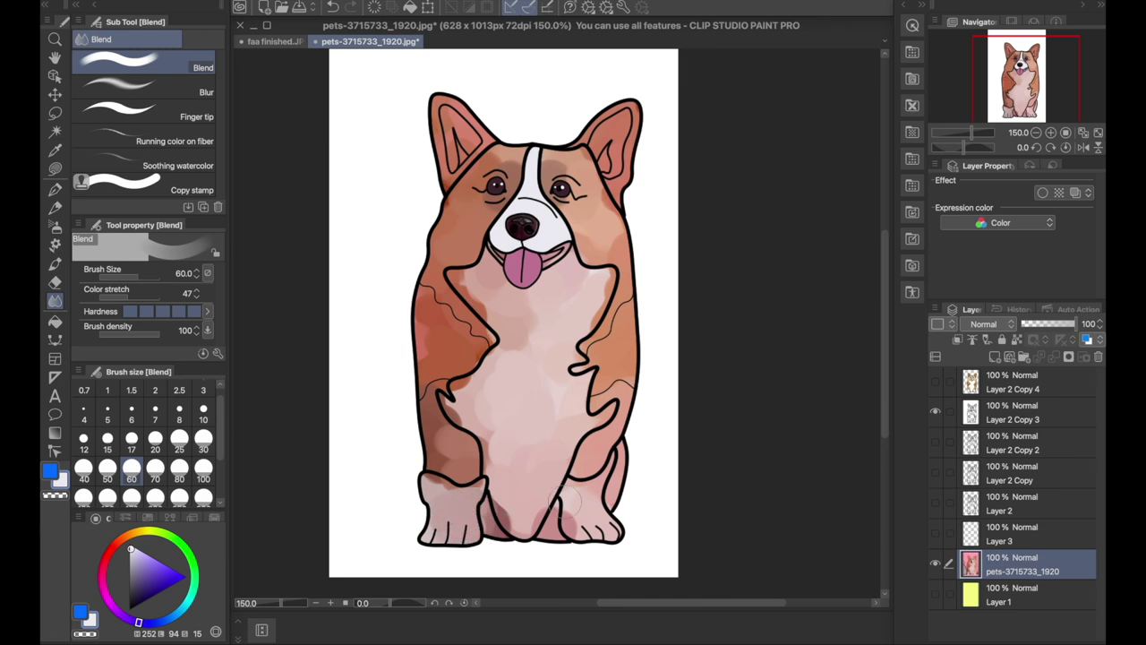
left_click_drag(569, 510, 588, 517)
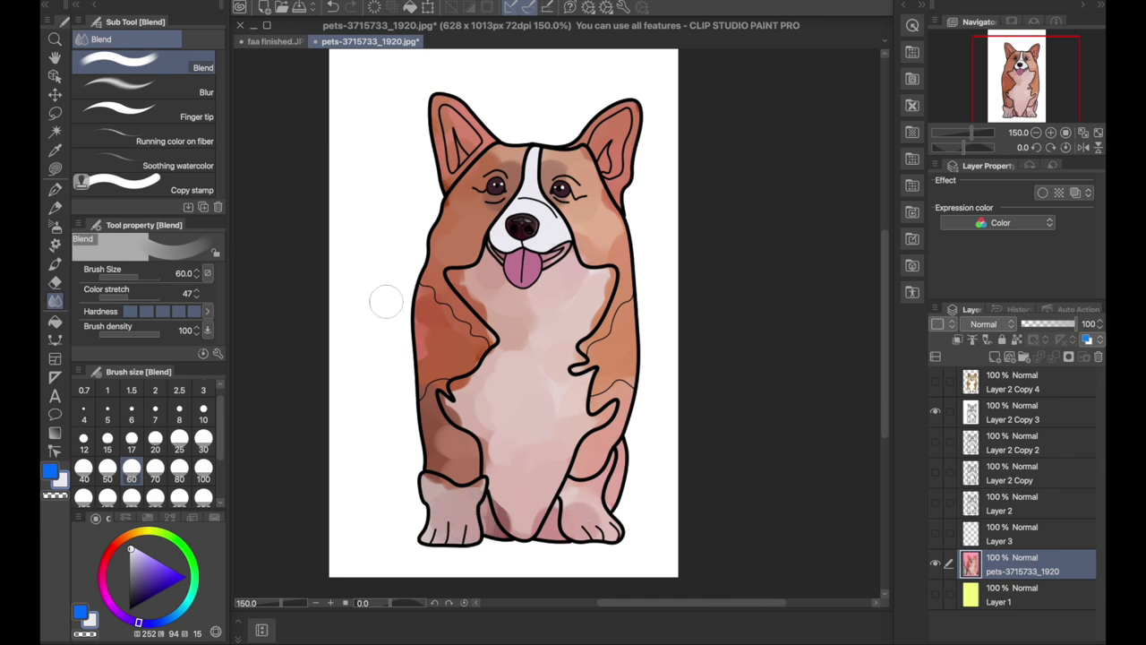
Step: Fill the chest and both front paws on Layer 2 Copy 3 with the same pale lavender as the muzzle
left_click(54, 320)
left_click(992, 414)
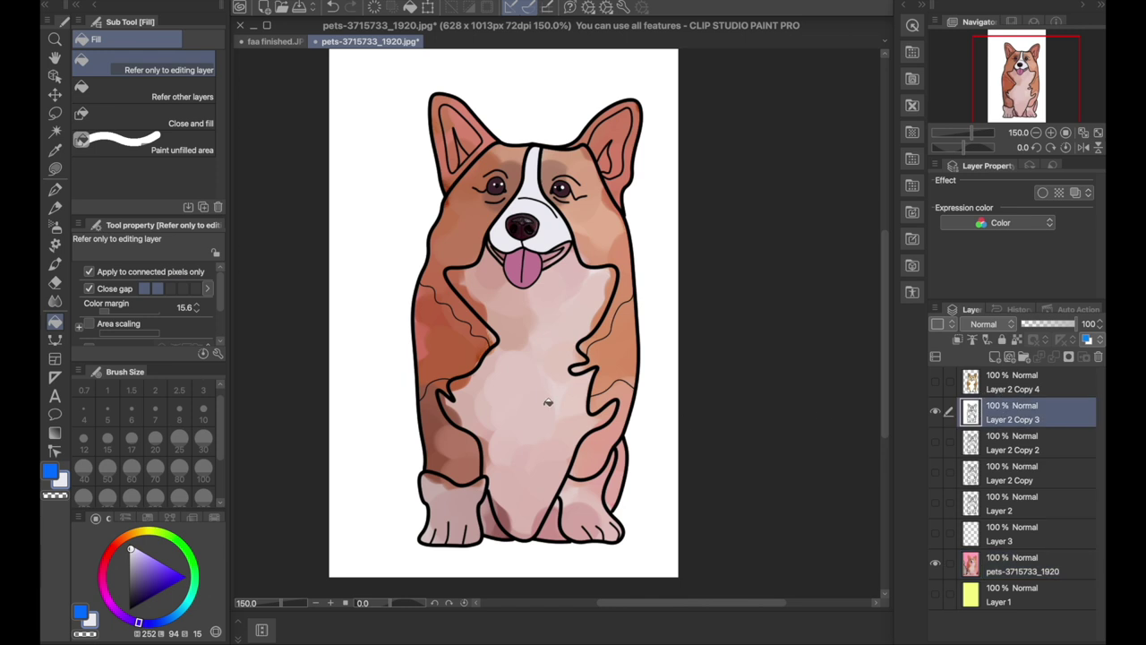
left_click(547, 400)
left_click(444, 504)
left_click(607, 529)
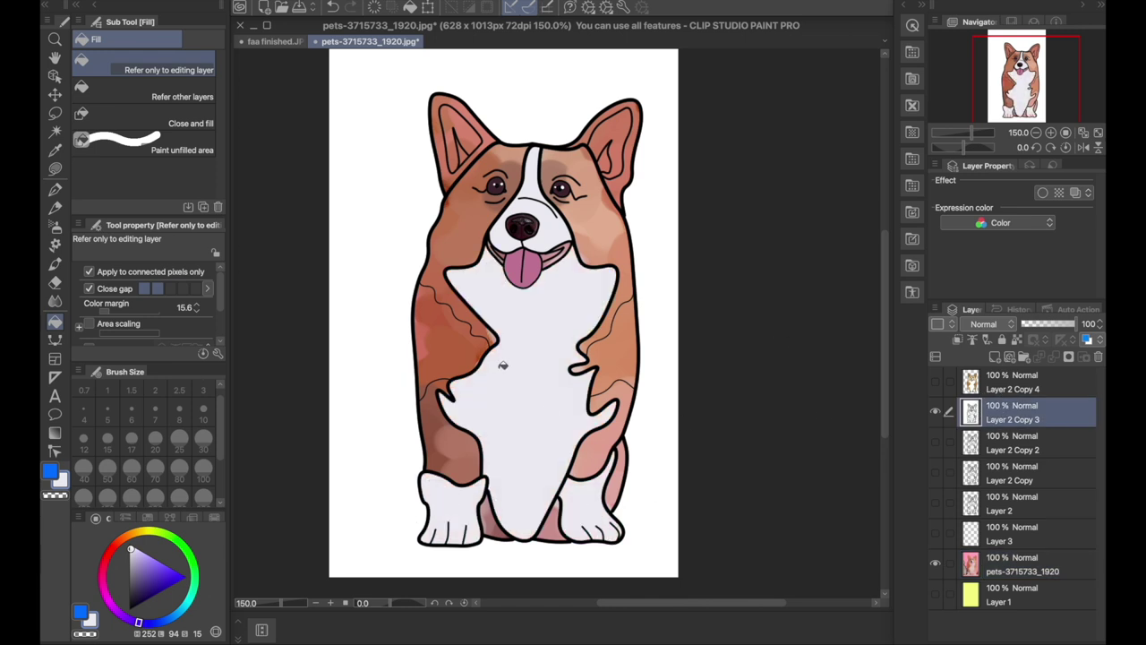
Step: Sample a reddish-brown from the flank fur and fill the two gaps between the chest and the front paws with it
left_click(461, 341, "alt")
left_click(498, 523)
left_click(557, 523)
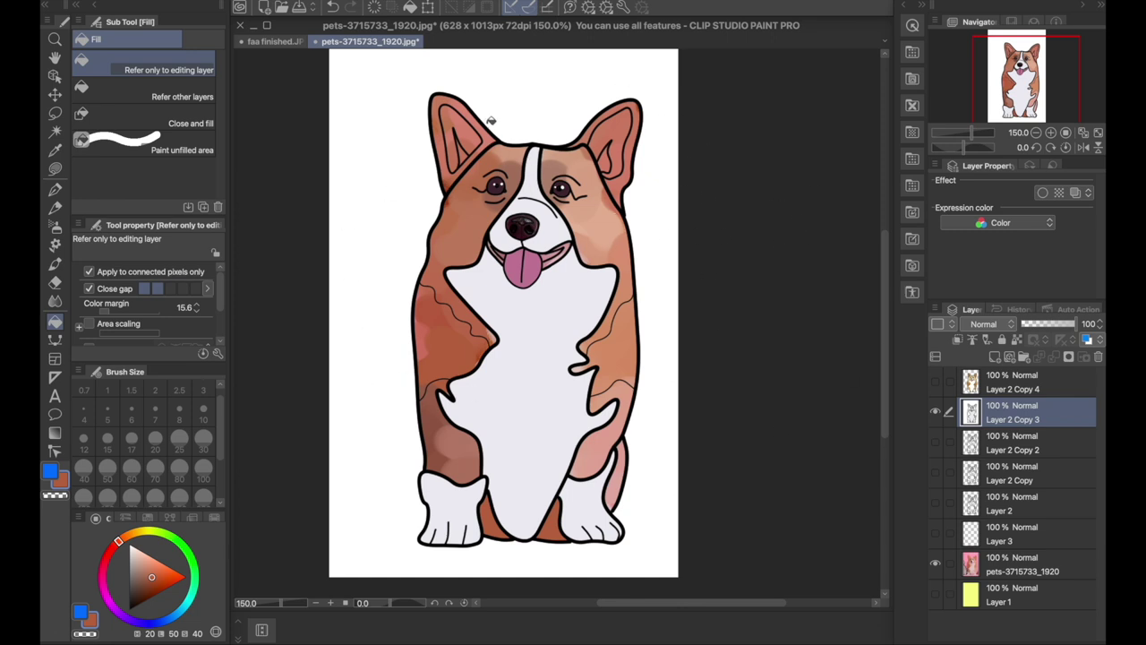
Step: Try recolouring the body outline with a brown sampled from the face fur, and undo the fill
left_click(492, 160, "alt")
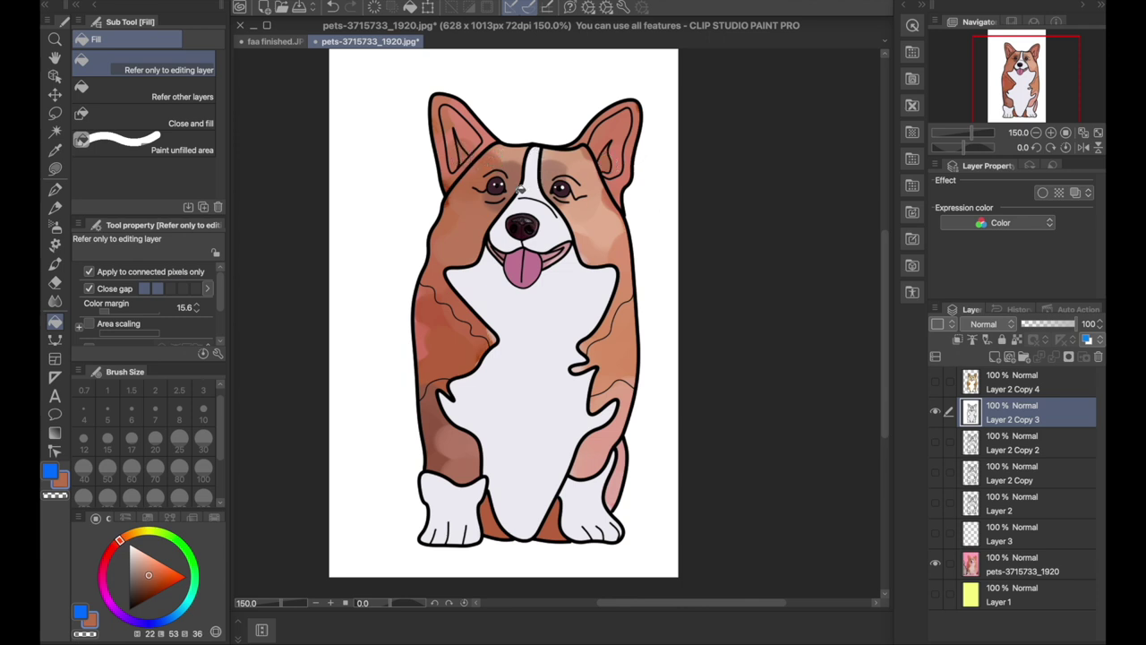
left_click(506, 200, "alt")
left_click(576, 182)
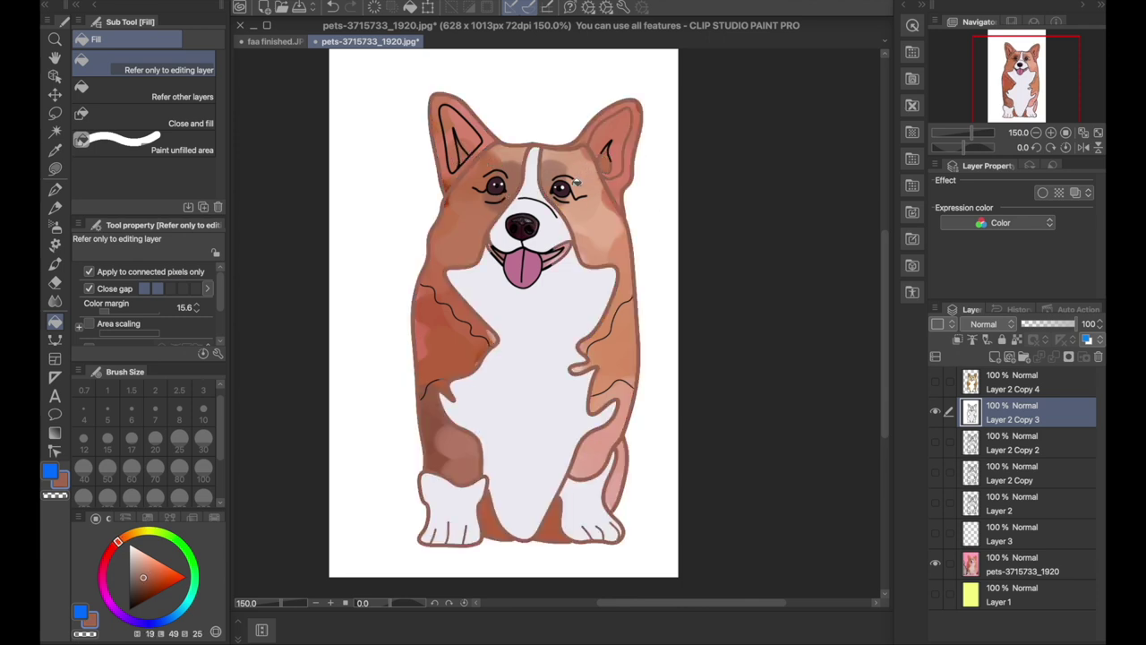
key("ctrl+z")
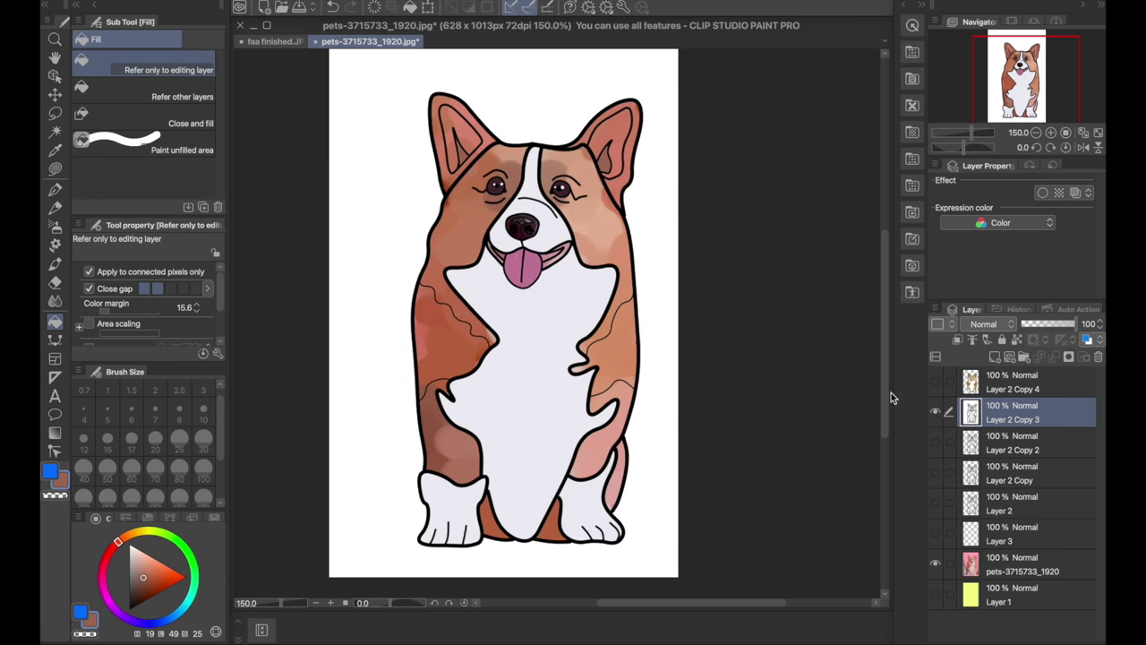
Step: Merge the visible layers into one and fill the white background around the corgi with the transparent colour
right_click(1005, 419)
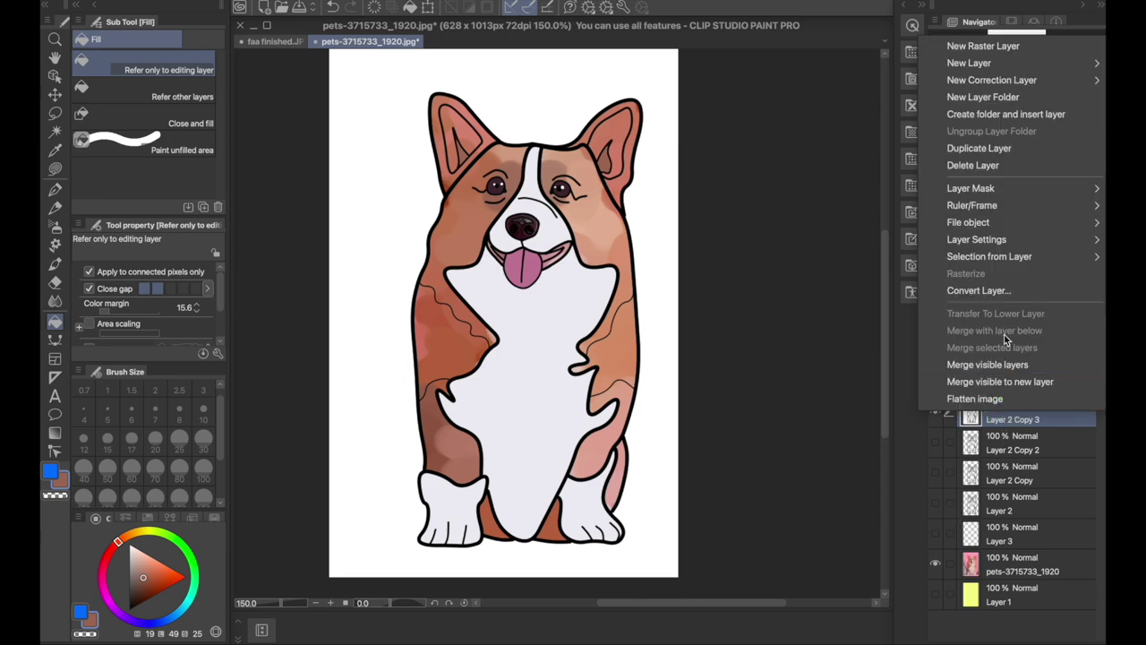
left_click(988, 364)
left_click(55, 495)
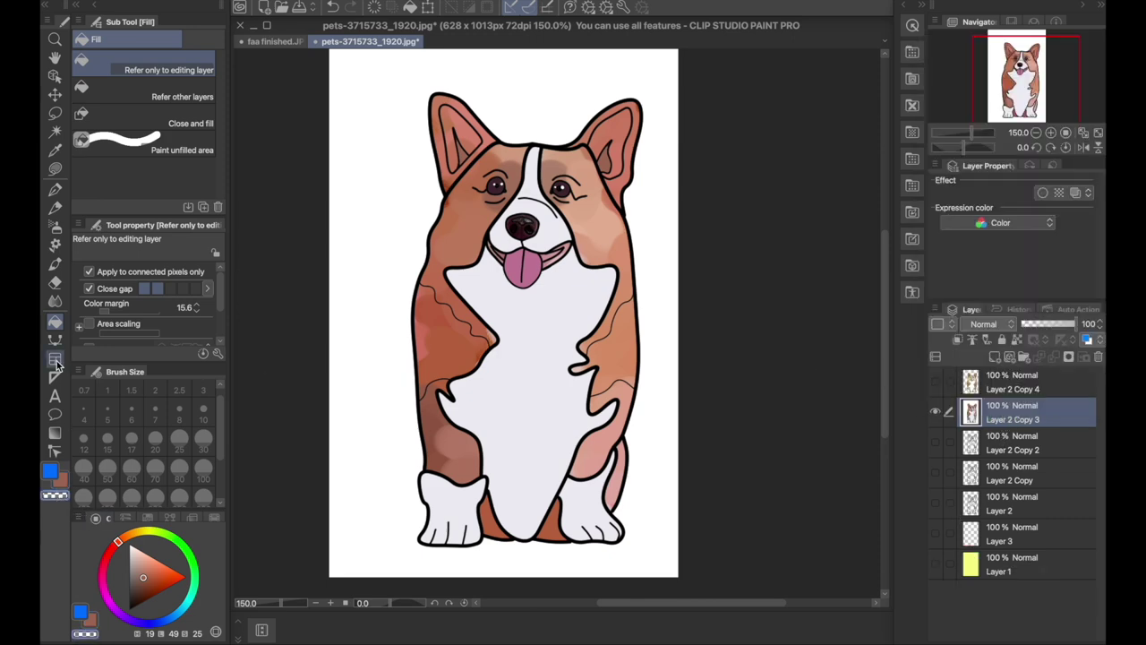
left_click(385, 209)
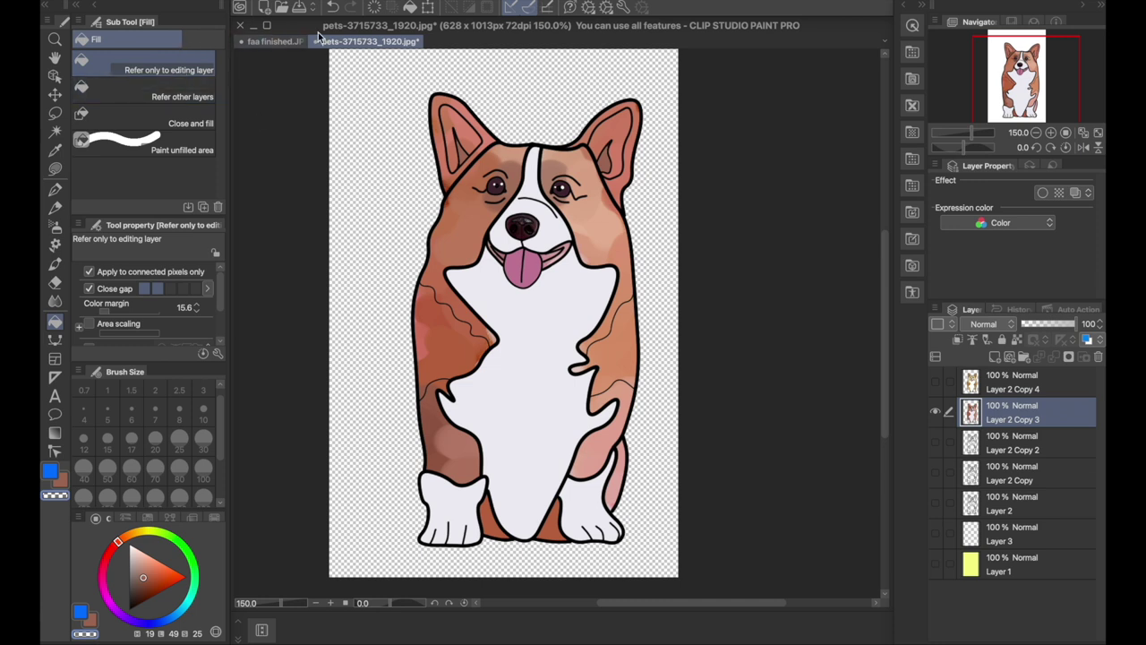
Step: Look at the flower illustration in the faa finished document, and return to the corgi to view the flat-colour version on Layer 2 Copy 4
left_click(273, 42)
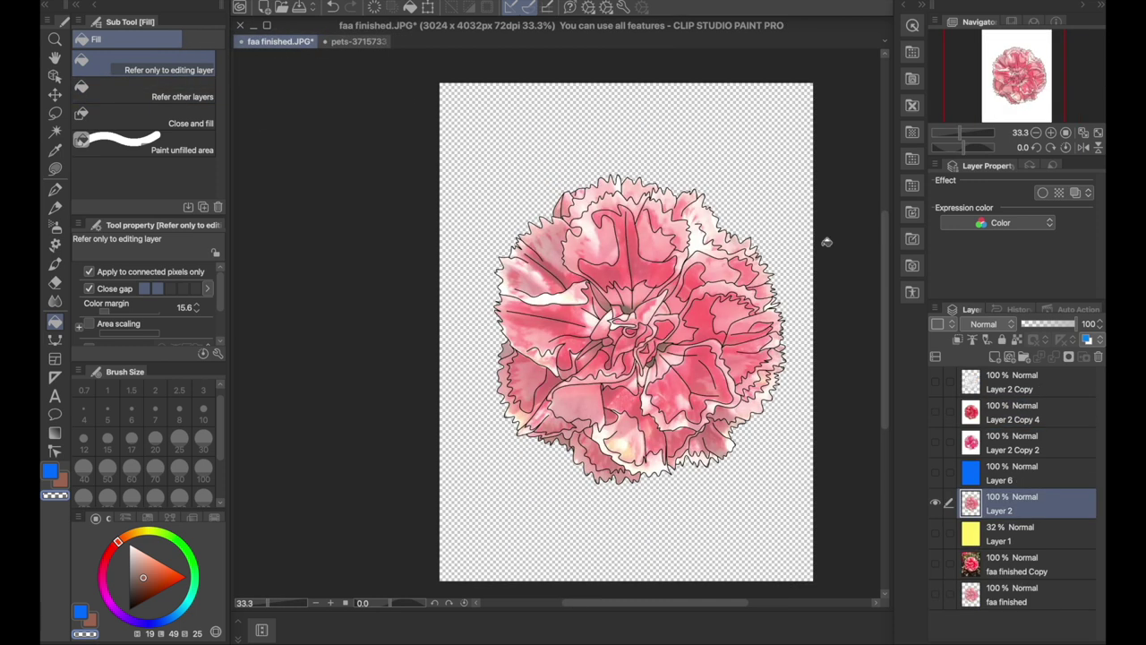
left_click(386, 44)
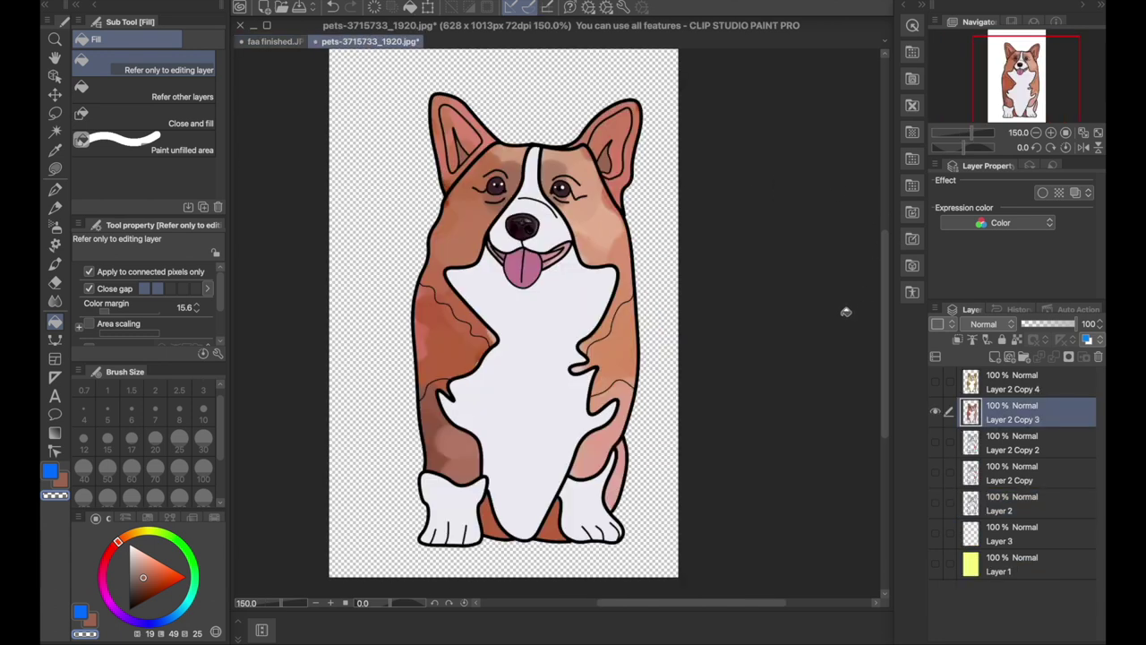
left_click(989, 382)
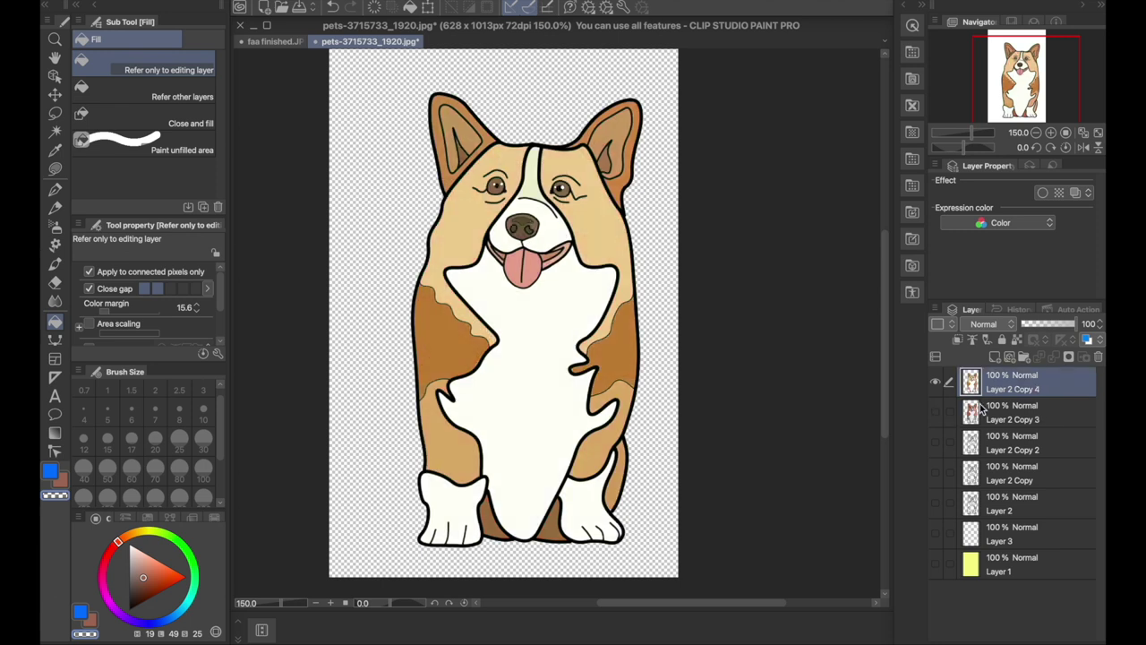